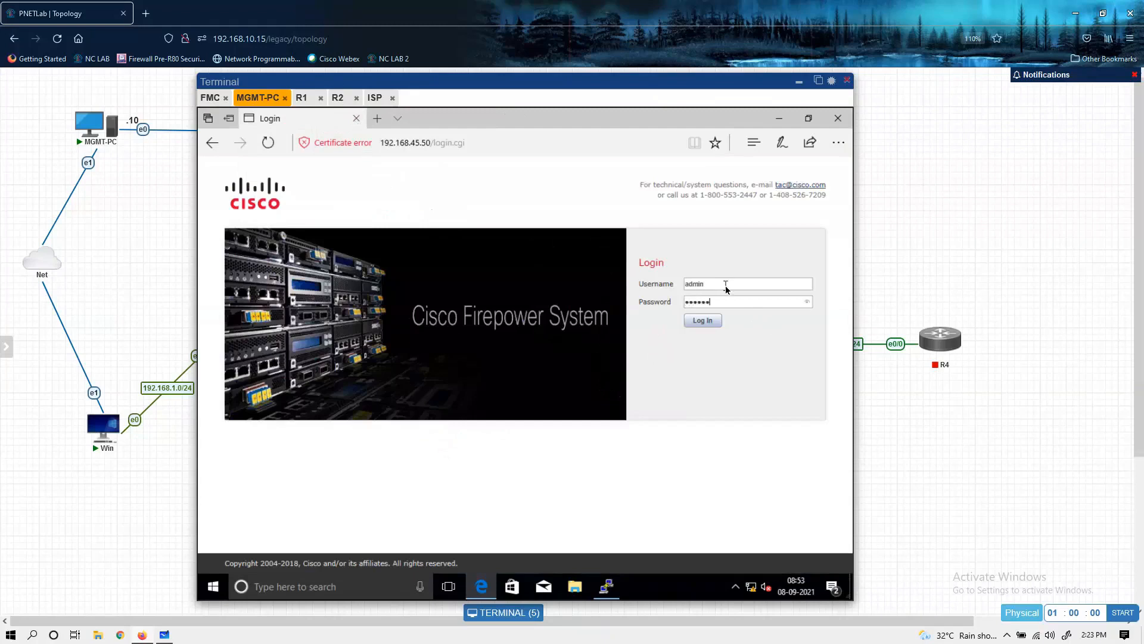
Step: Log in to the Firepower web console as admin with the account password and glance at the FMC console session
key("Return")
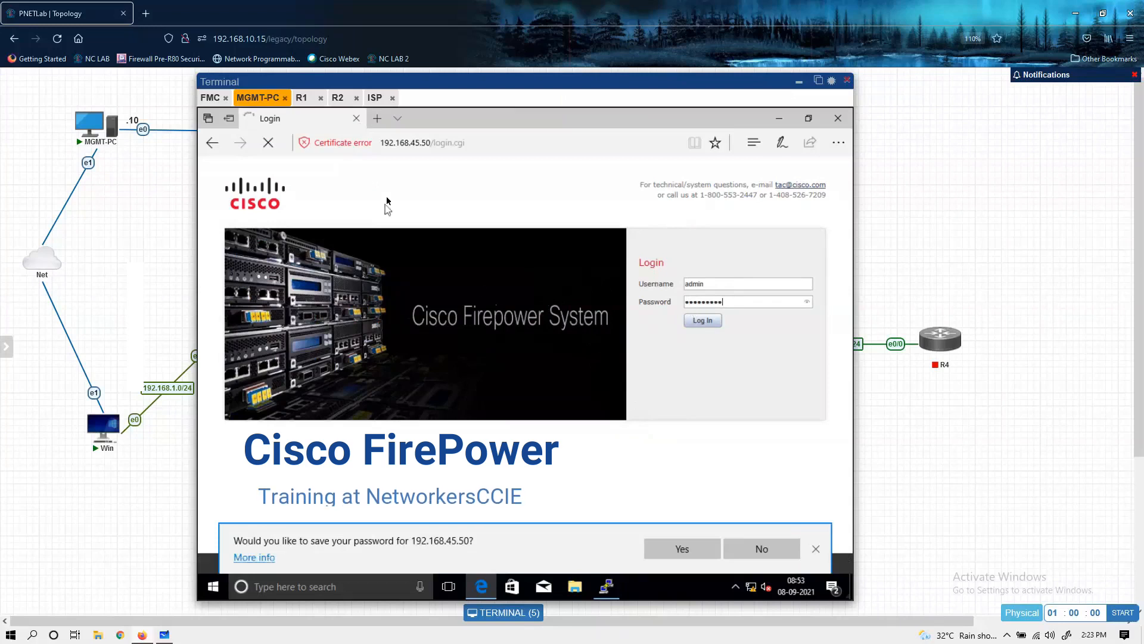
left_click(214, 100)
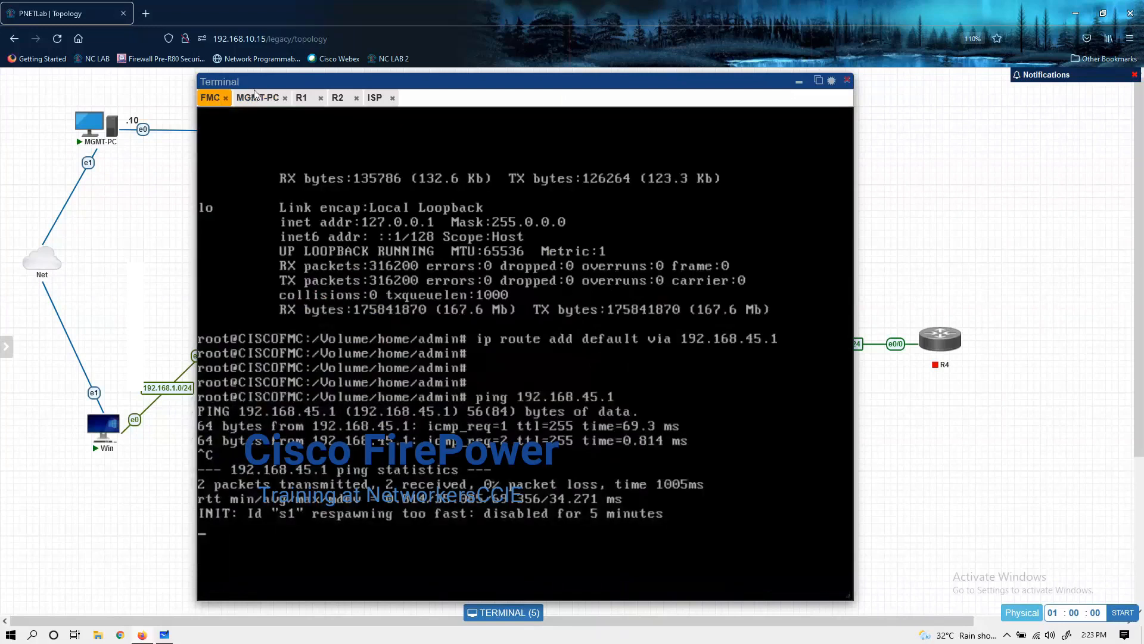
left_click(256, 96)
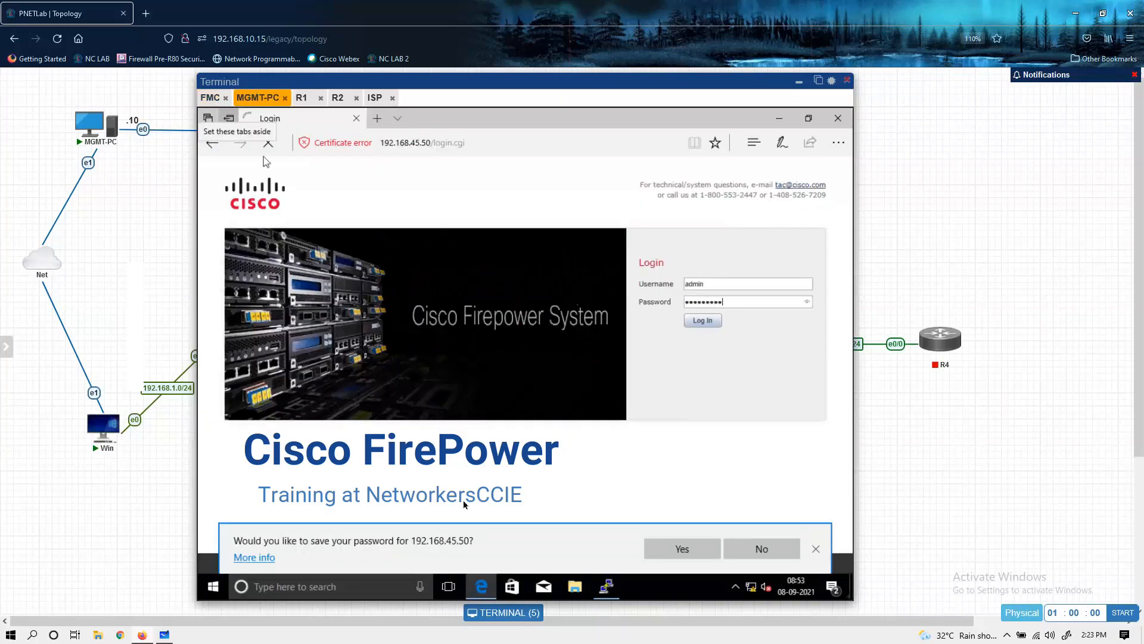
Step: Switch to the PuTTY session for 192.168.45.46 and examine the manager host address in the show managers output
left_click(605, 587)
left_click(605, 587)
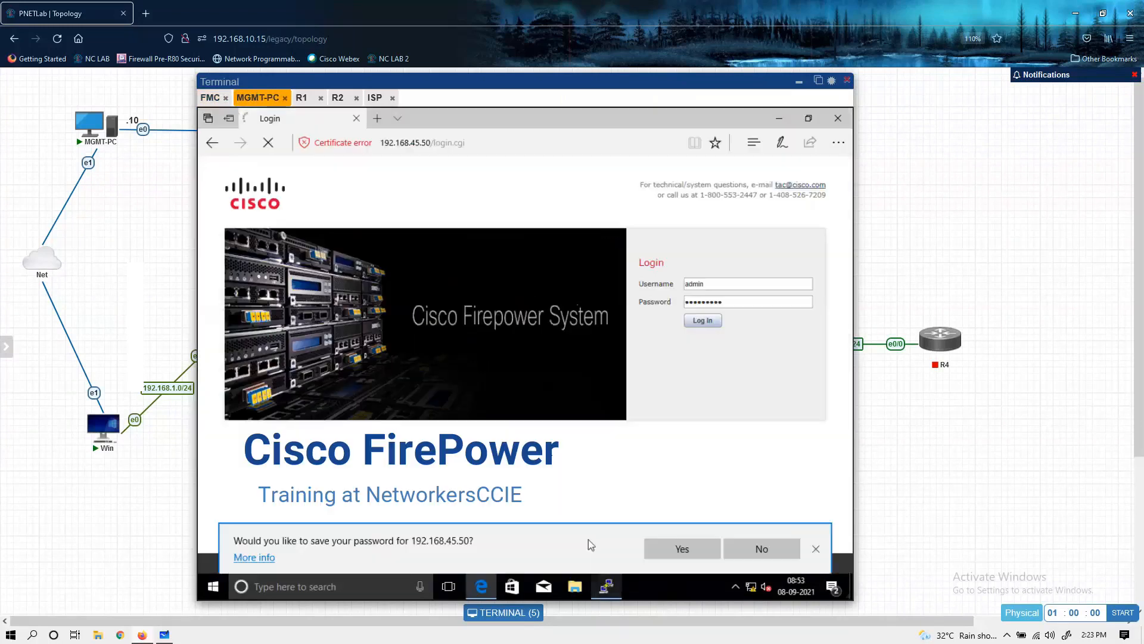
left_click(606, 587)
left_click_drag(387, 357, 409, 370)
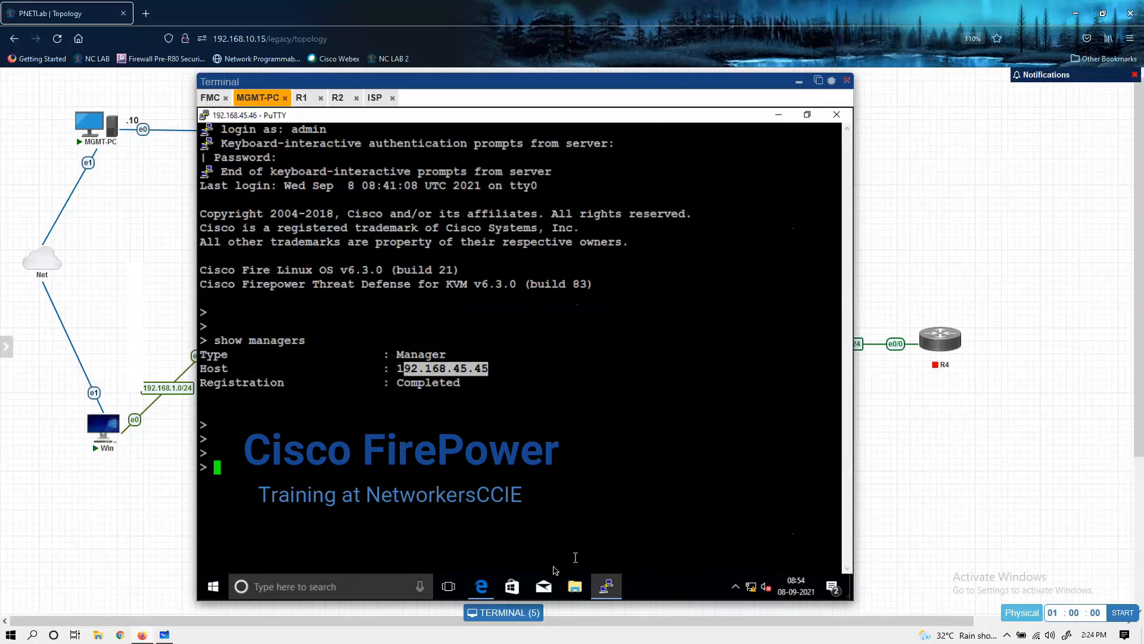
Step: Switch back to Edge, open Device Management in the Firepower console and decline saving the password
left_click(482, 587)
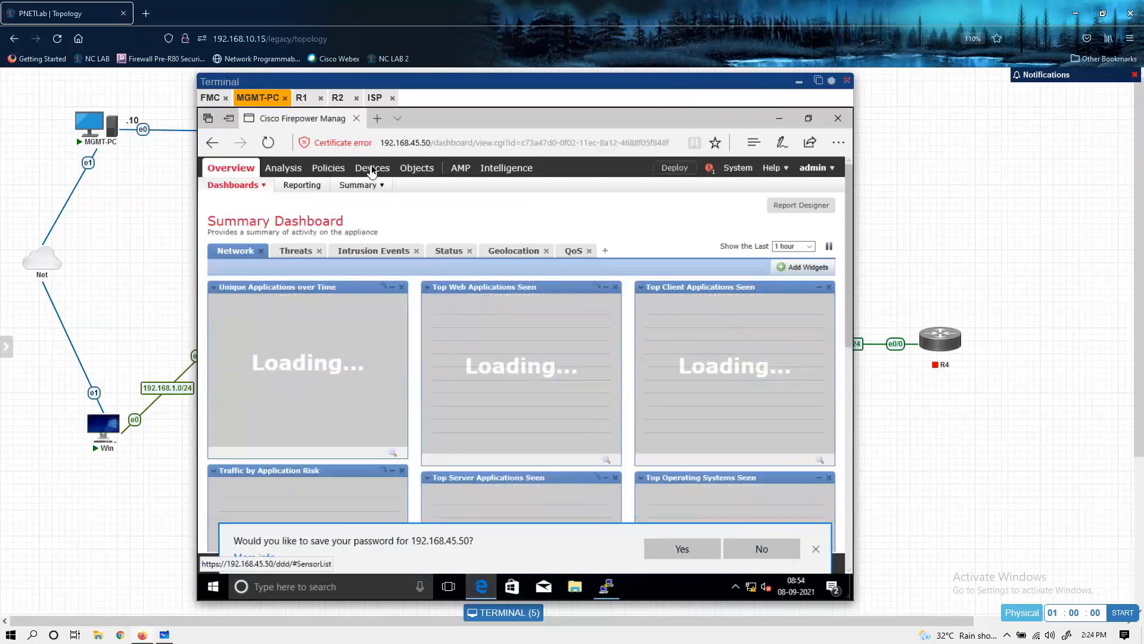
mouse_move(371, 171)
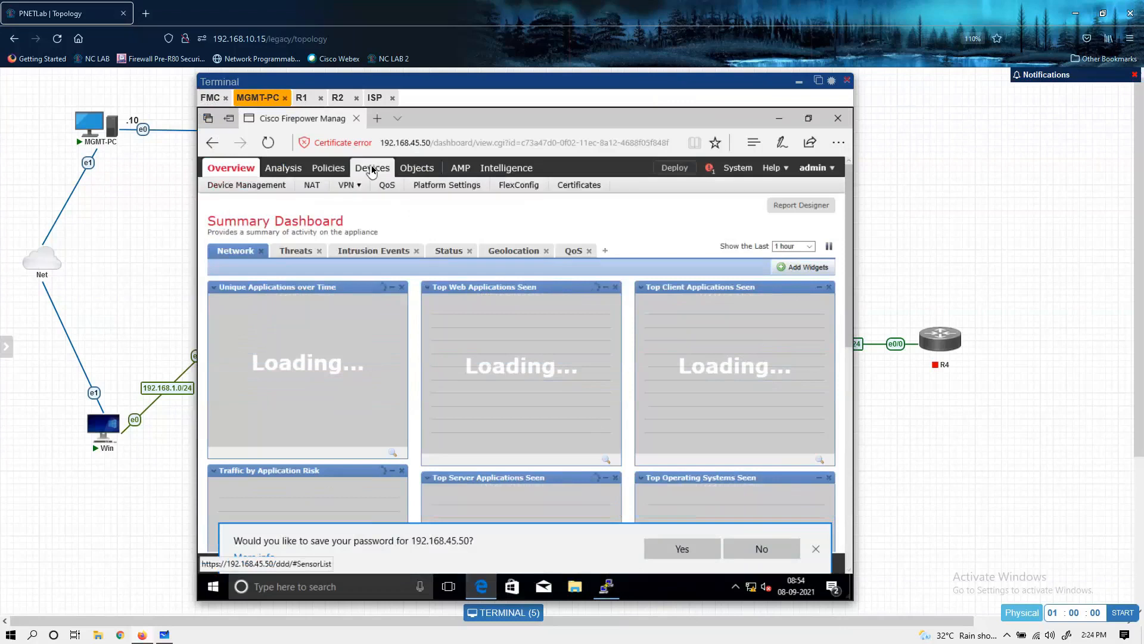
left_click(268, 190)
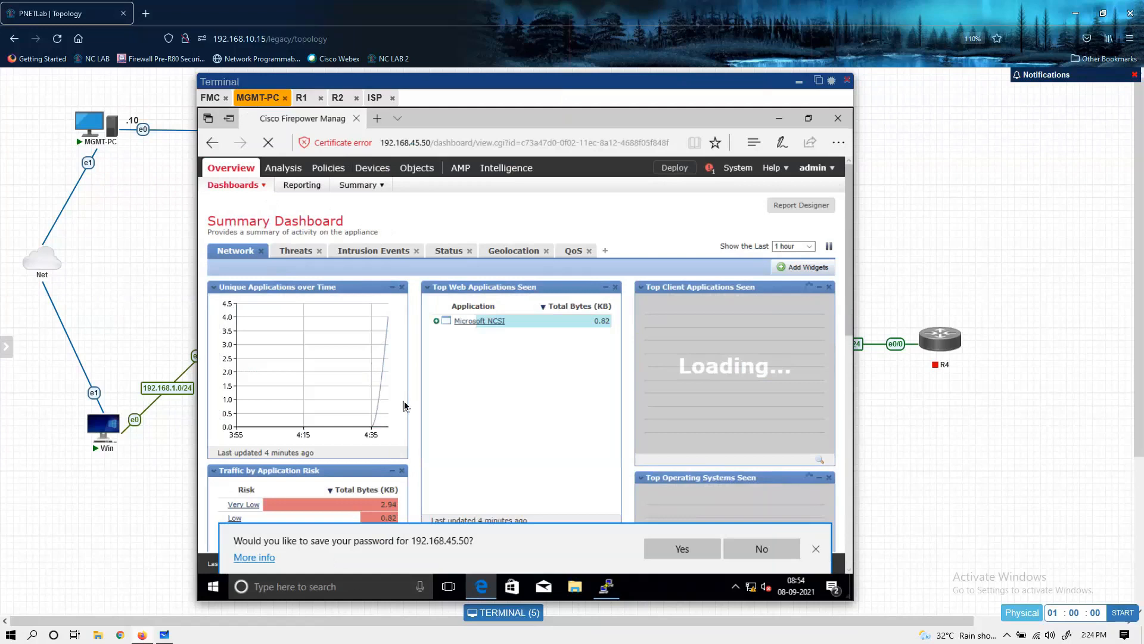
scroll(404, 406, "down", 5)
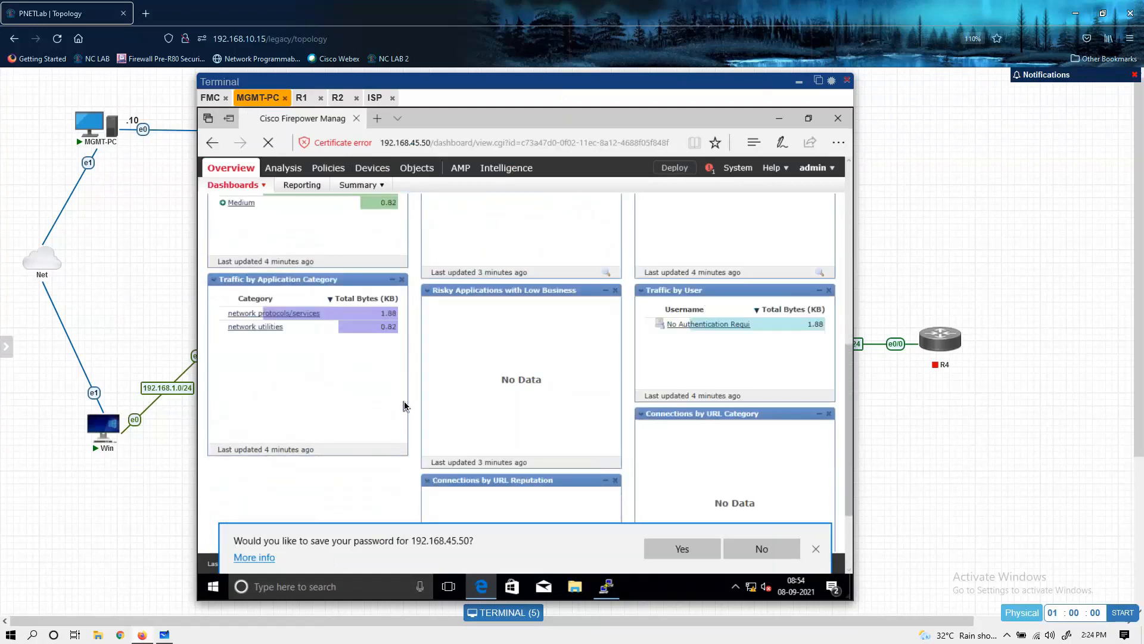
scroll(404, 406, "up", 6)
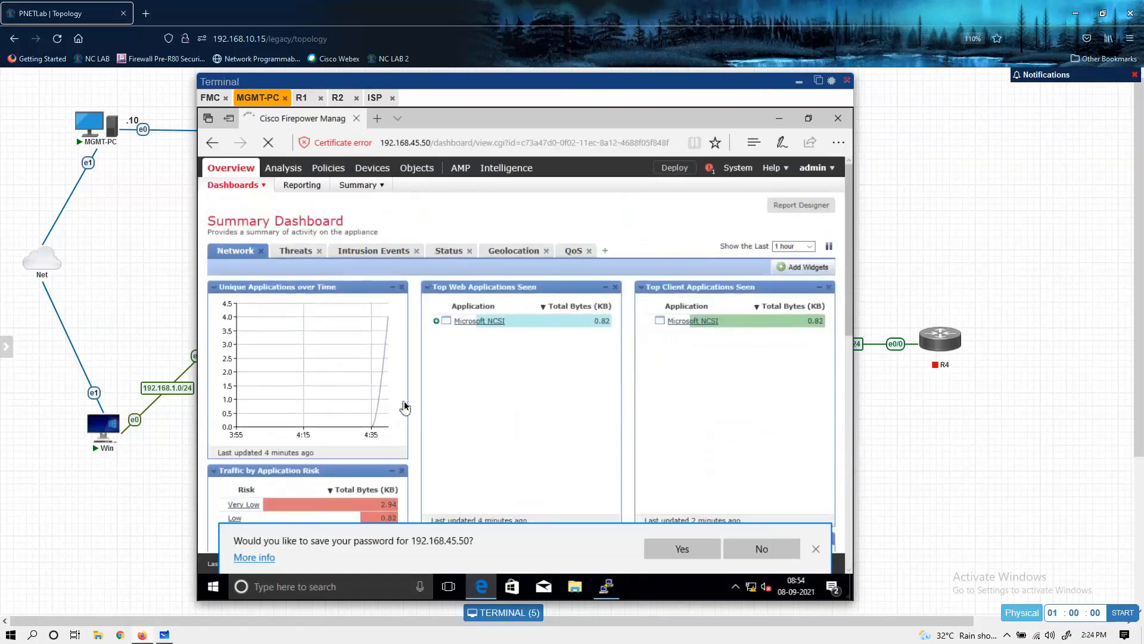
mouse_move(365, 171)
left_click(748, 549)
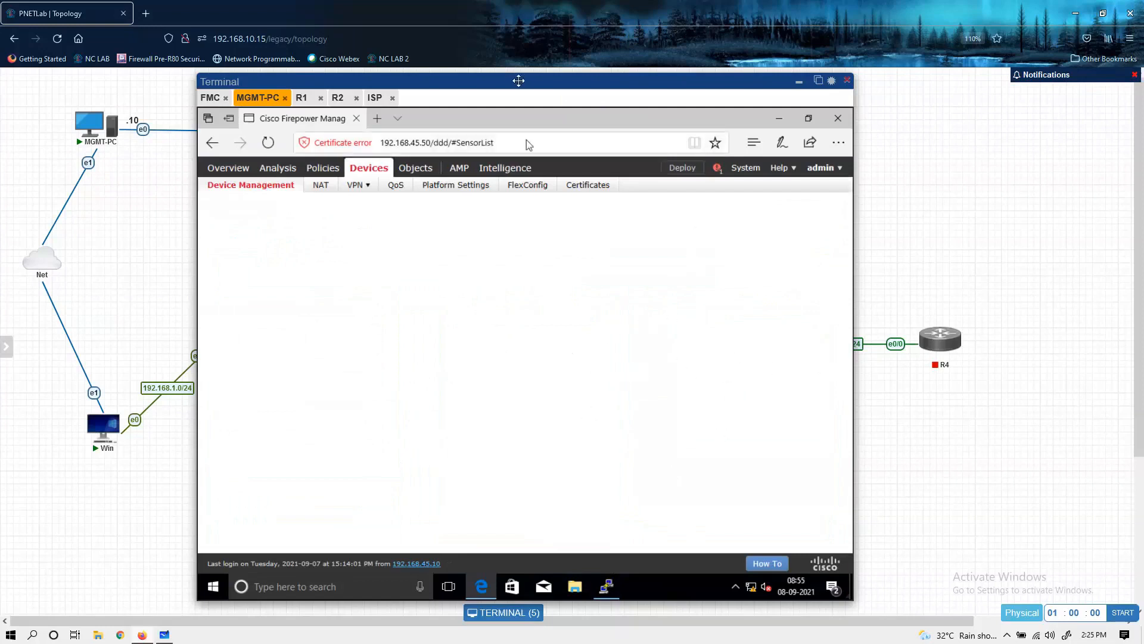
Step: Reposition the lab terminal window and delete the FTD device from Device Management, confirming the deletion
left_click_drag(518, 80, 568, 73)
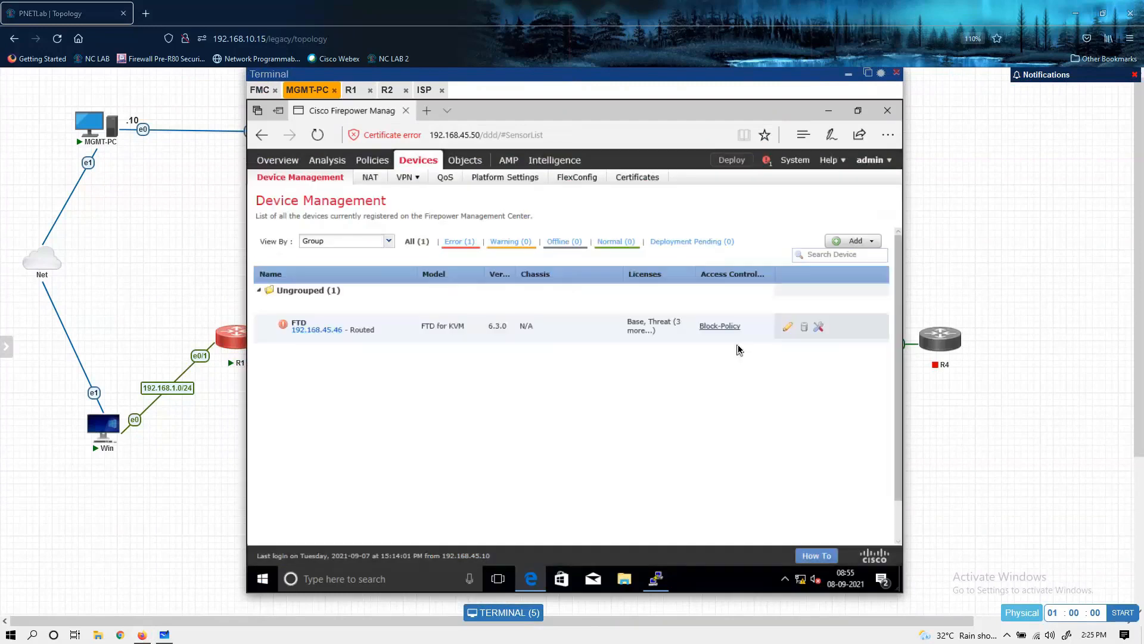
left_click(806, 332)
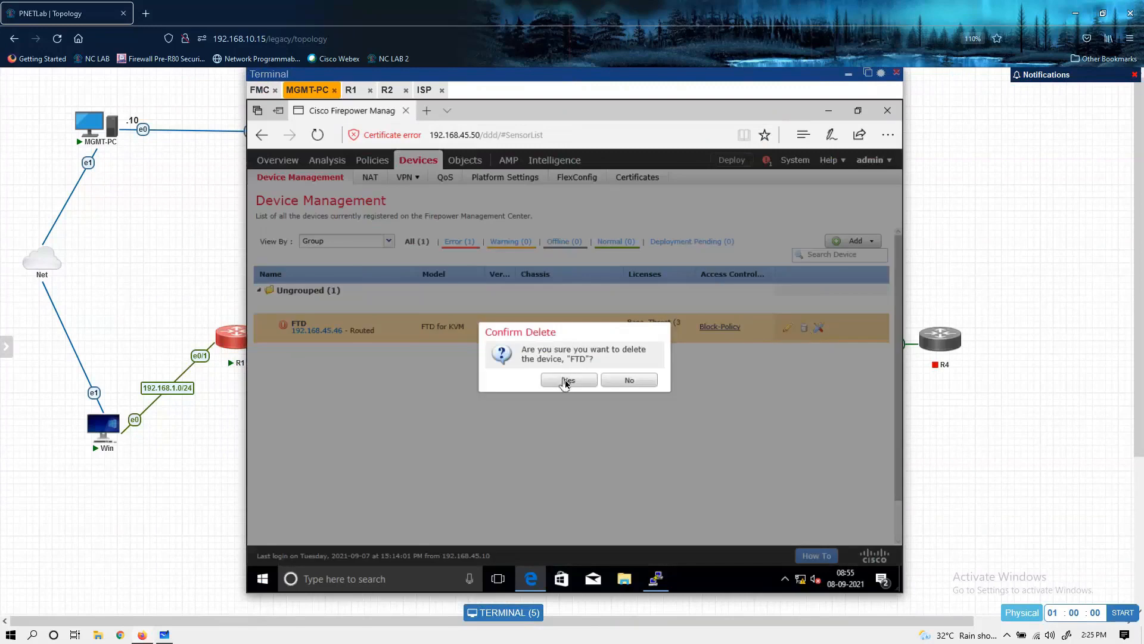
left_click(565, 380)
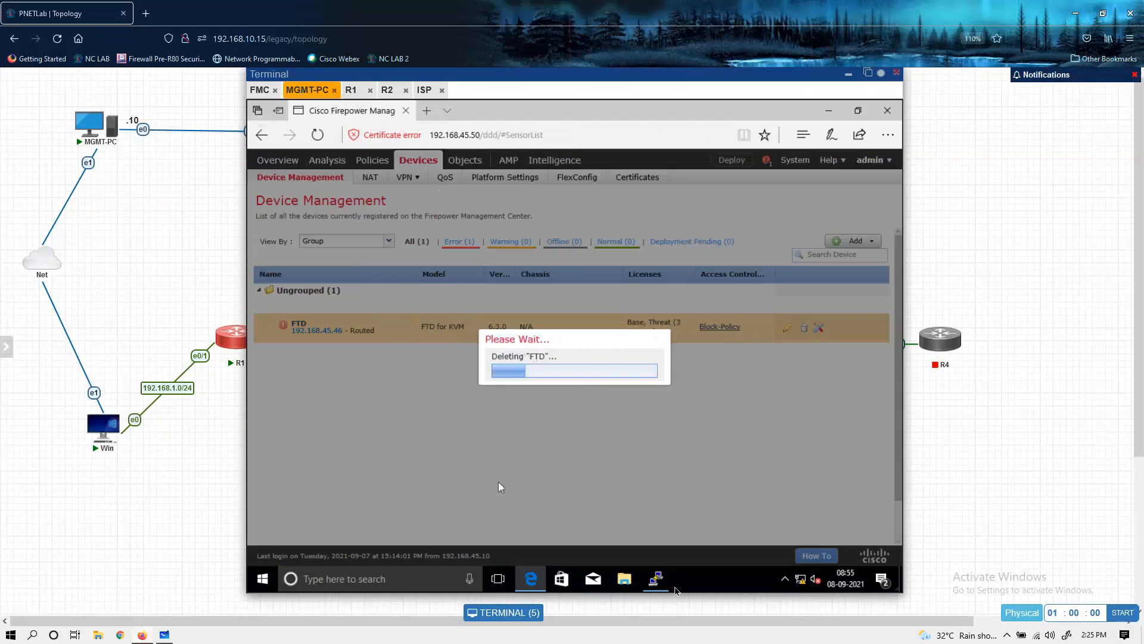
Step: Switch to the PuTTY session for 192.168.45.46 and run configure manager delete on the FTD
left_click(658, 587)
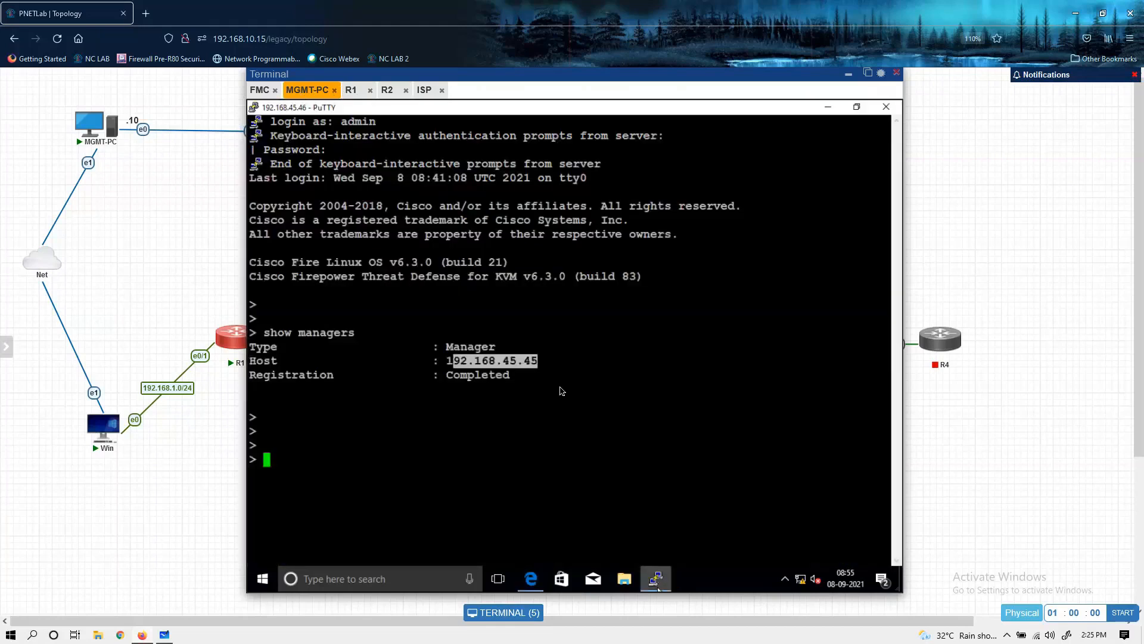
left_click(560, 389)
type("config")
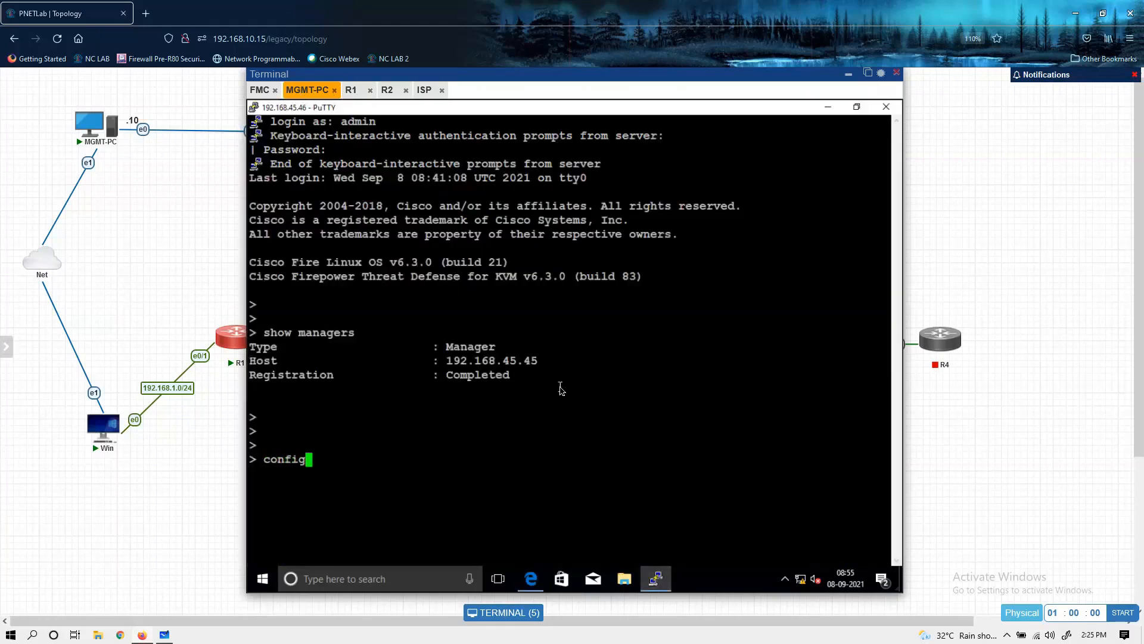
type("ure manager delete")
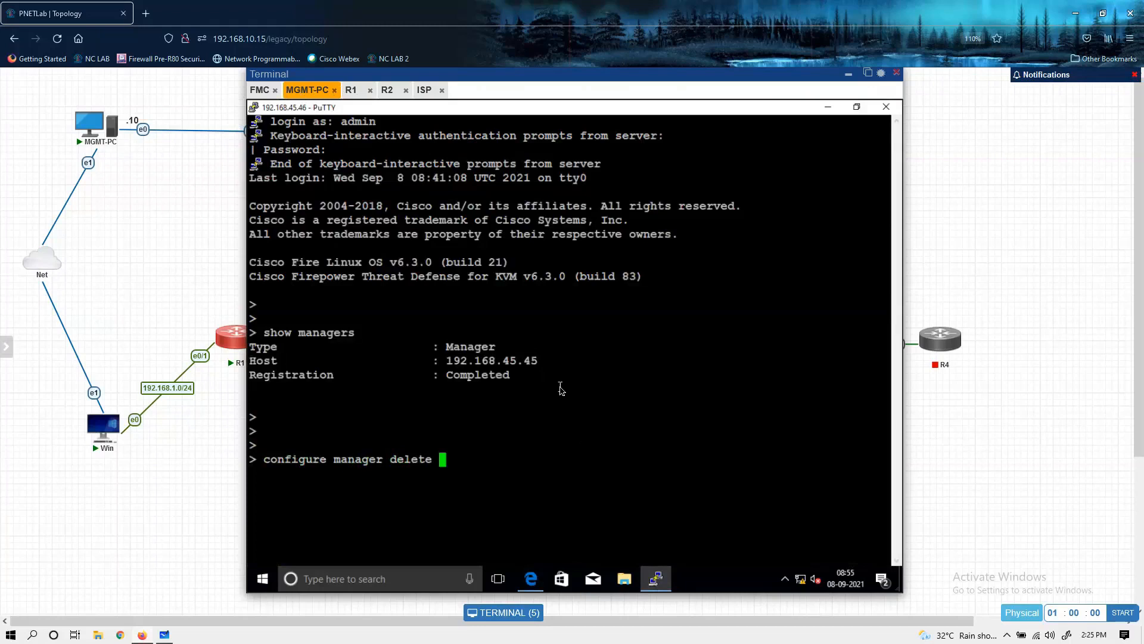
key("Return")
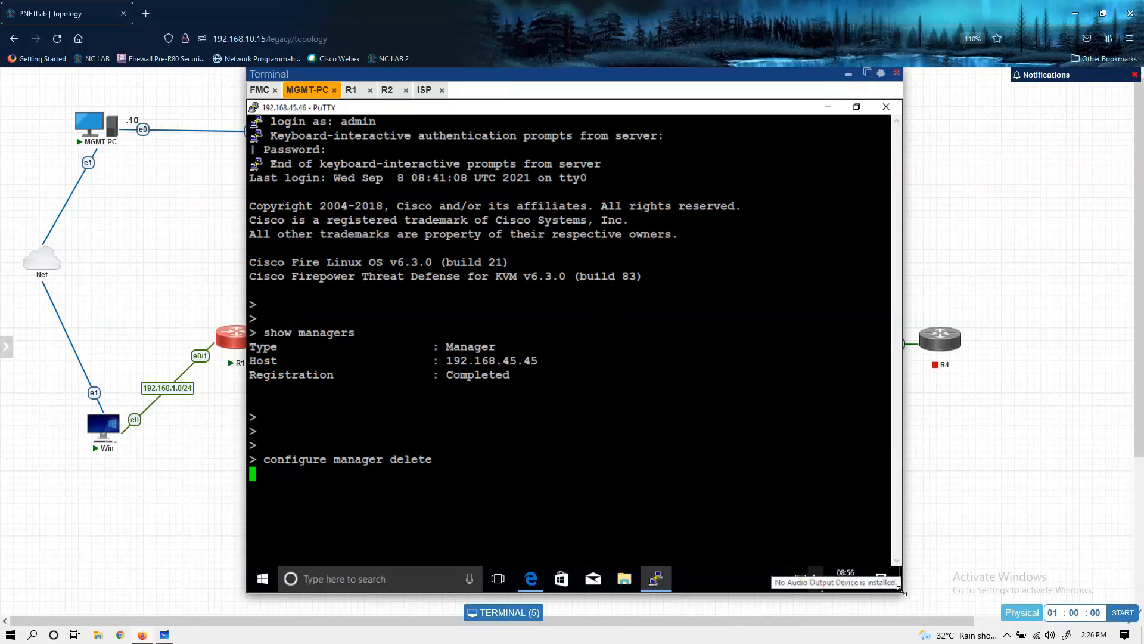
Step: Set the PuTTY terminal font size to 16 and maximize the enlarged session window
left_click_drag(905, 596, 906, 603)
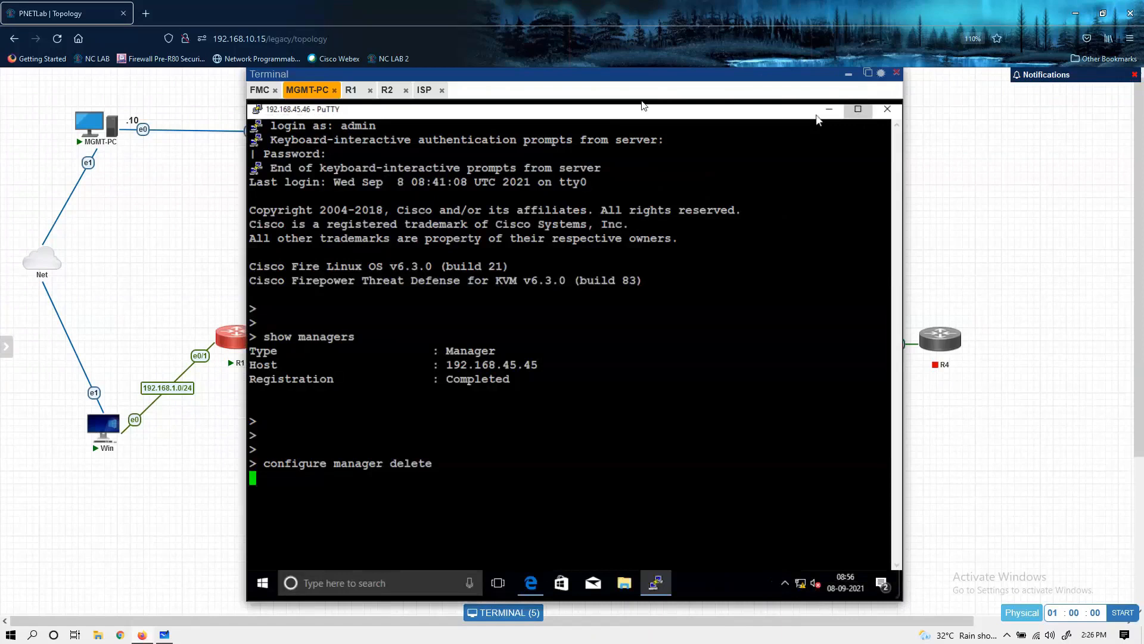
left_click(857, 112)
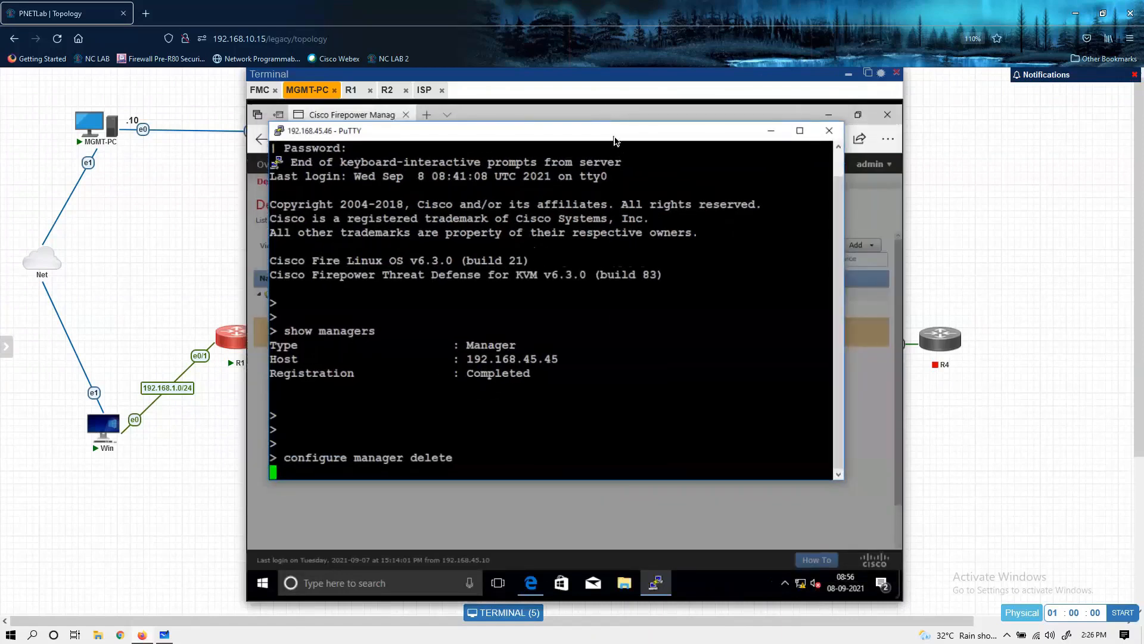
right_click(615, 141)
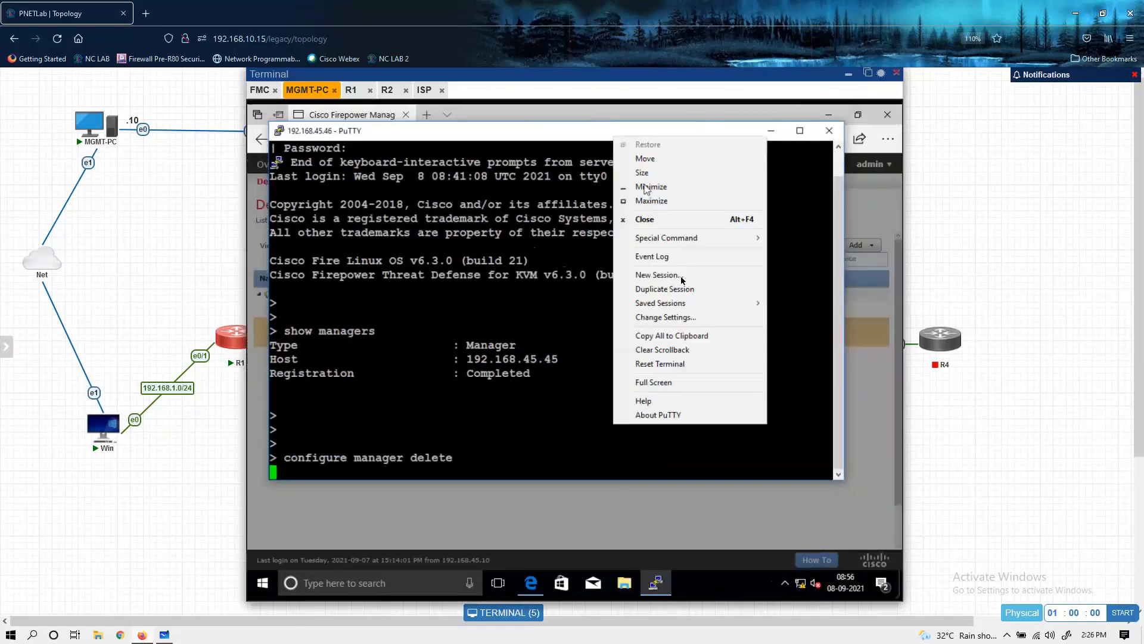
left_click(684, 319)
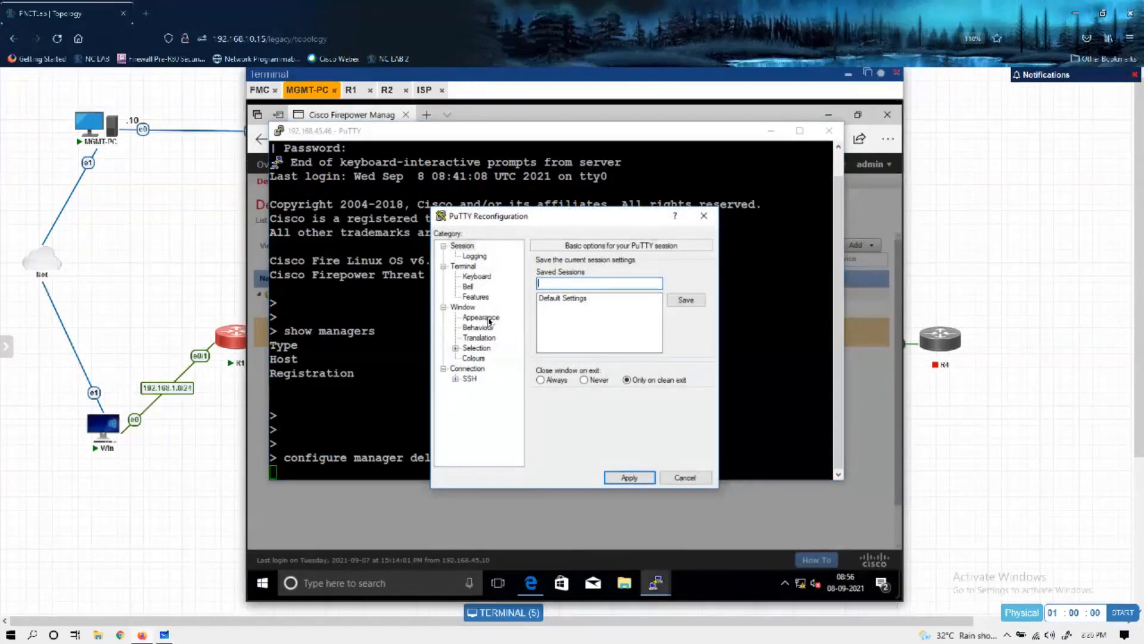
left_click(490, 322)
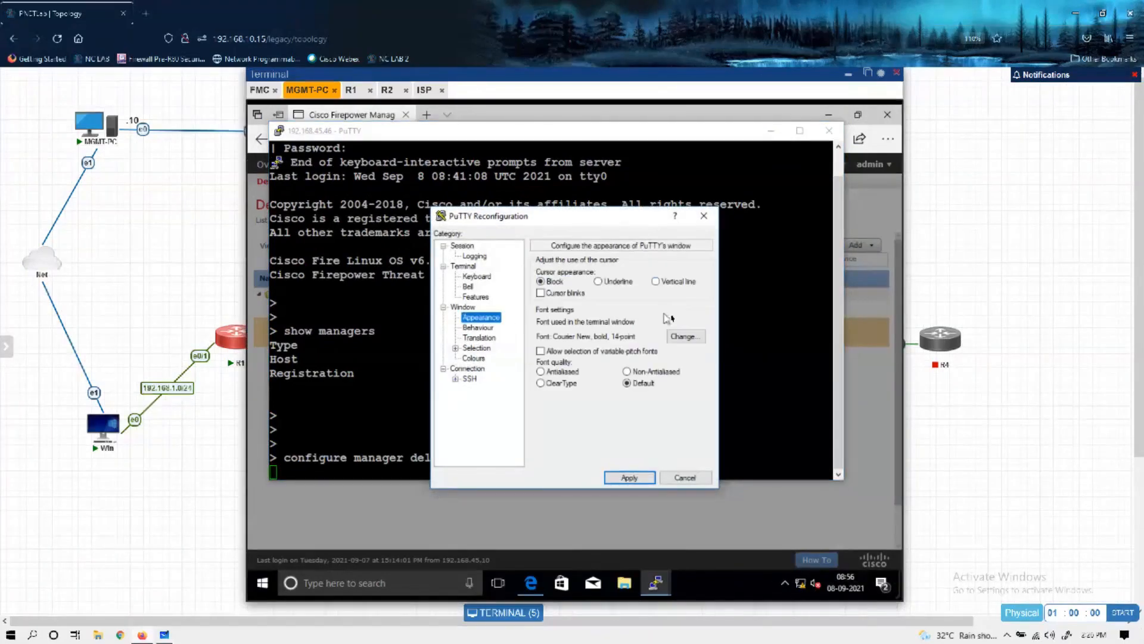
left_click(680, 341)
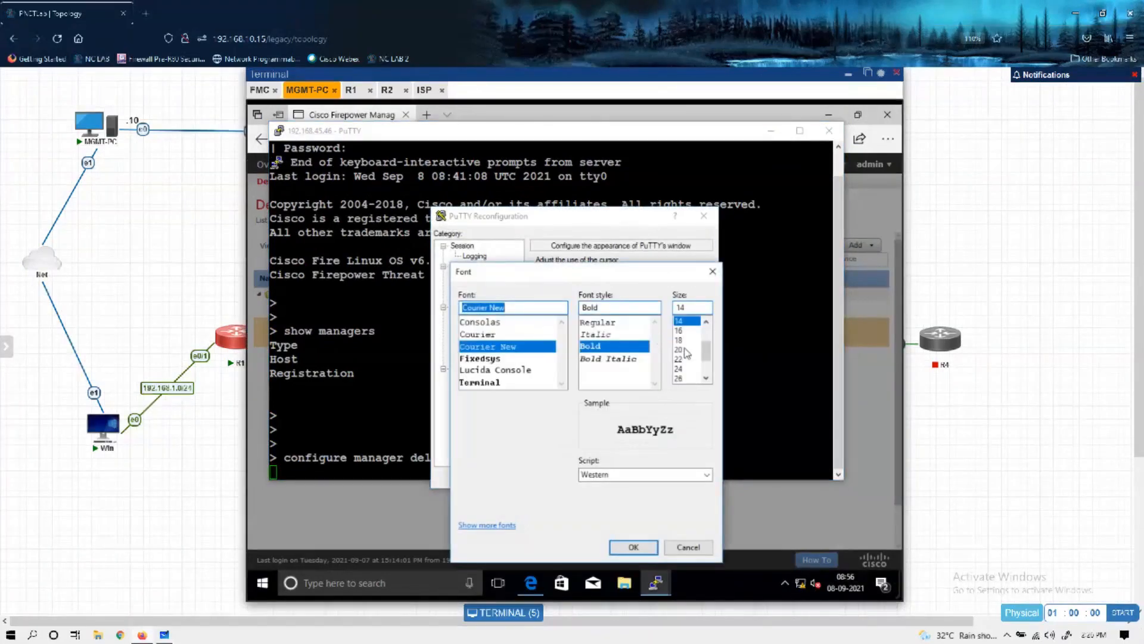
left_click(683, 330)
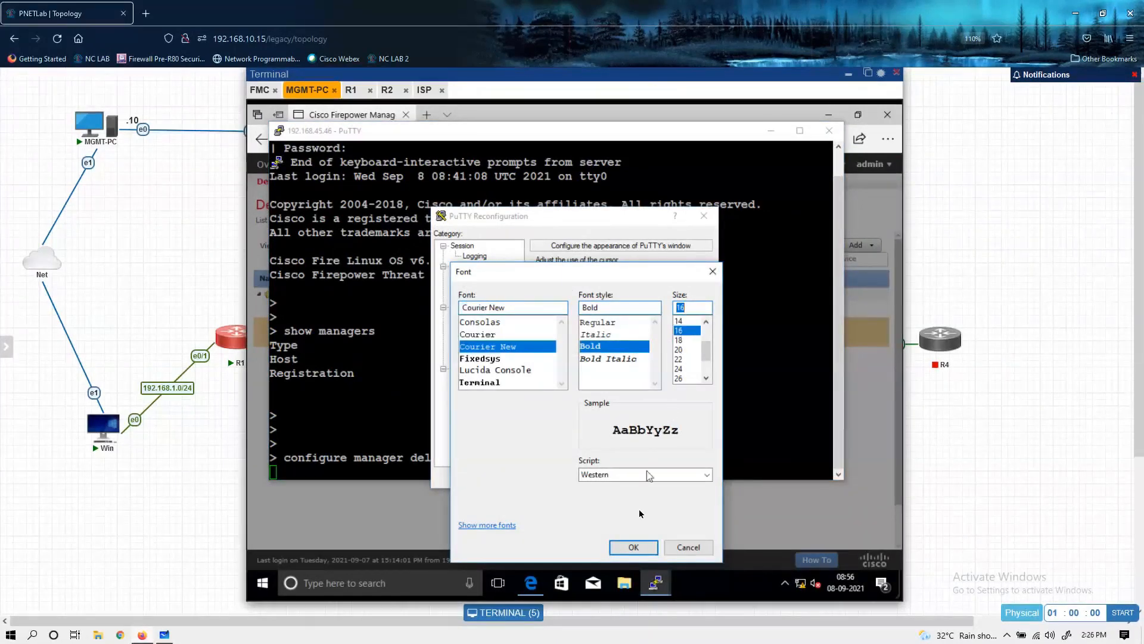
left_click(634, 547)
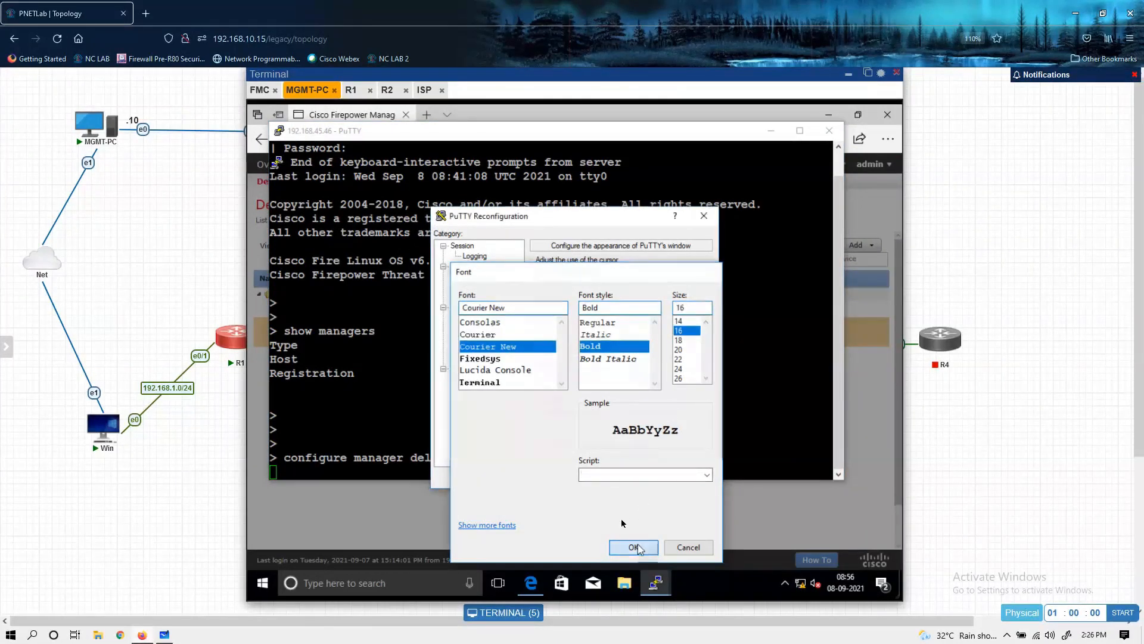
left_click(629, 478)
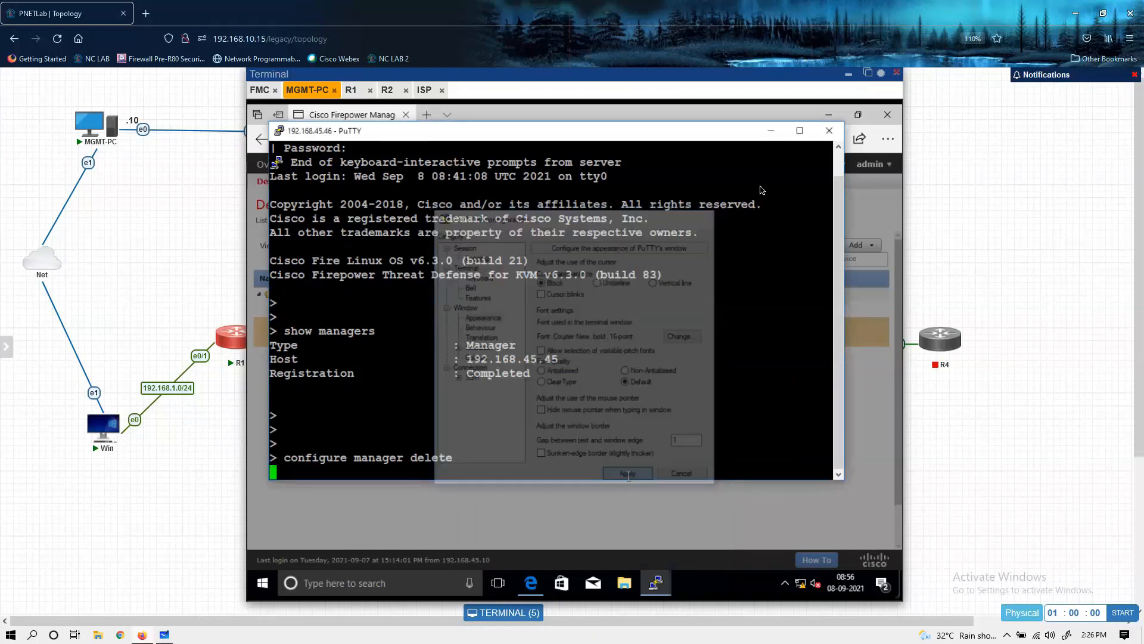
left_click(882, 131)
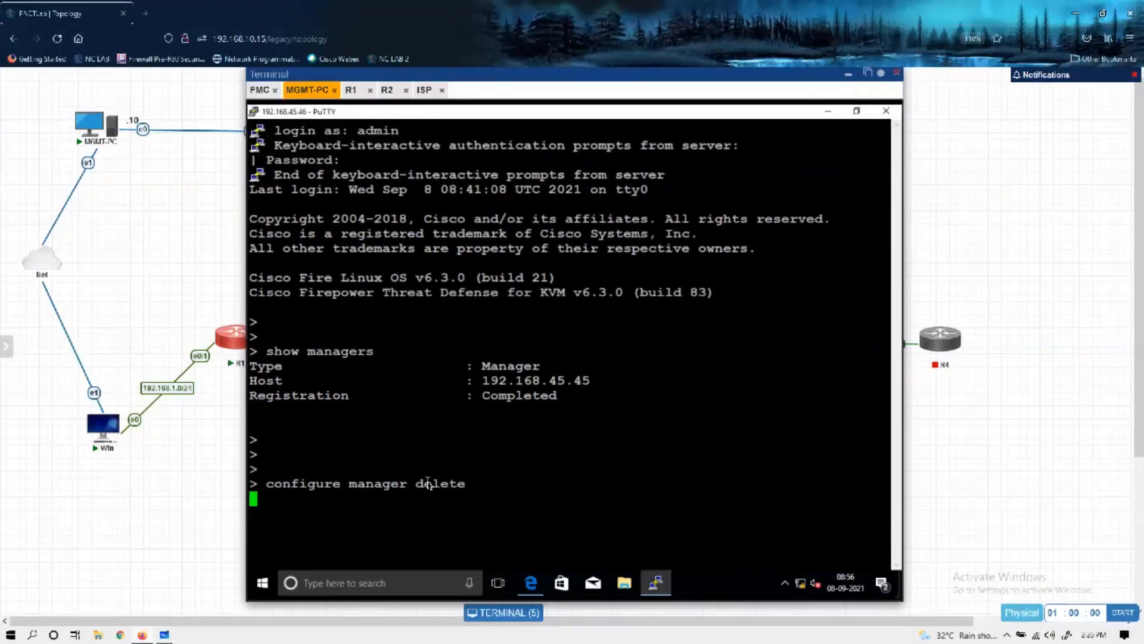
Step: Check in Edge whether the FTD device is gone from Device Management, and return to PuTTY to check the manager deletion
left_click_drag(274, 484, 450, 486)
left_click(450, 486)
key("Return")
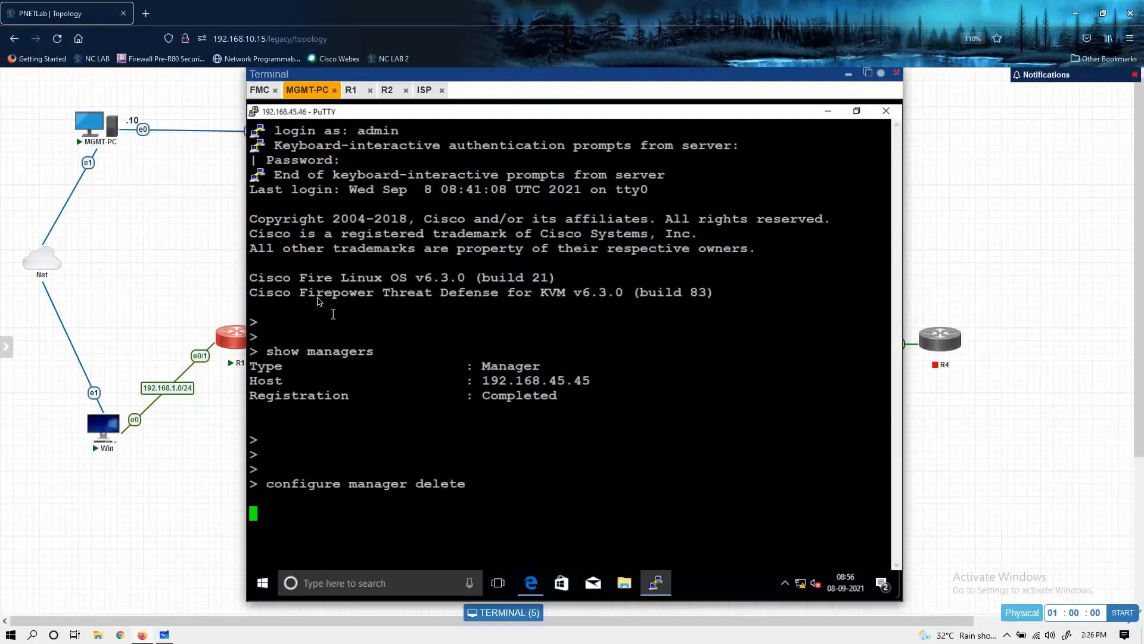
left_click(532, 584)
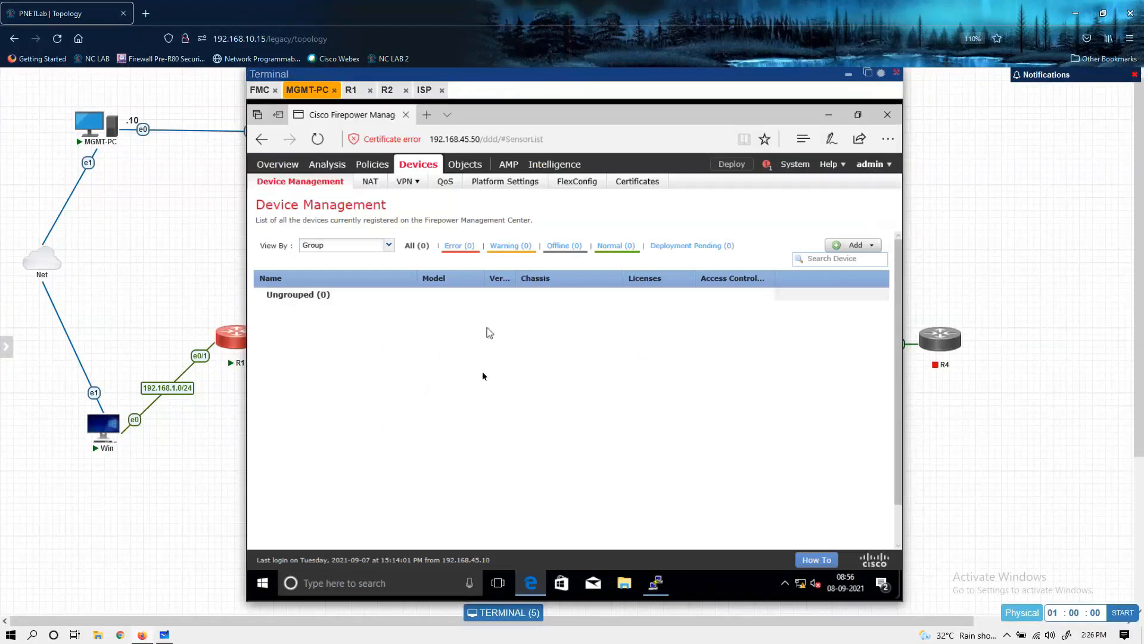
left_click(656, 584)
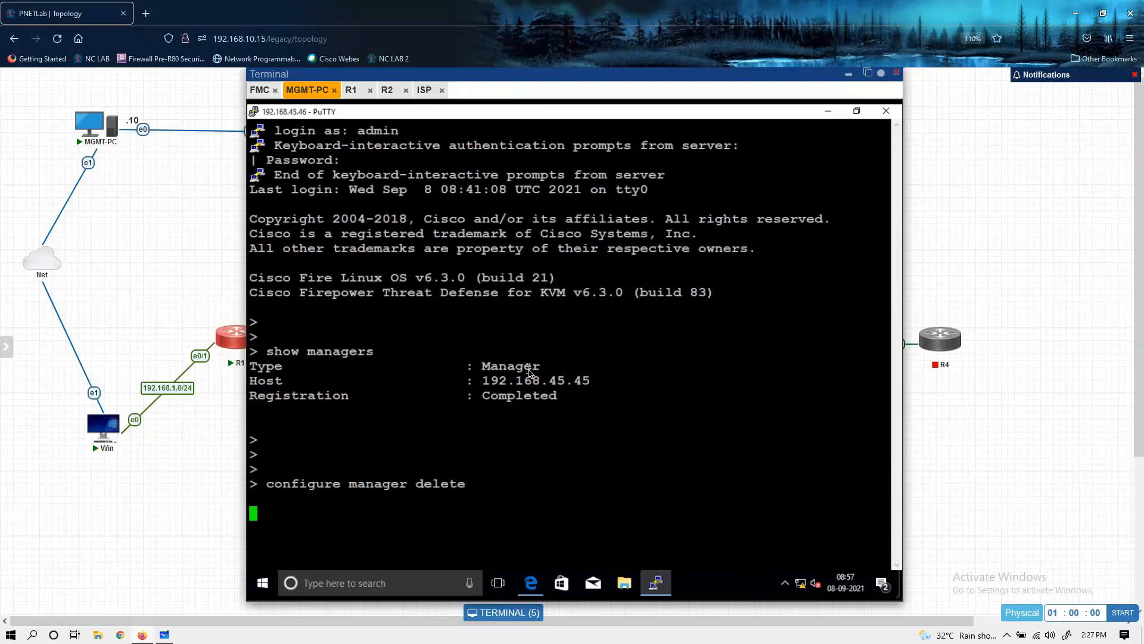
key("Return")
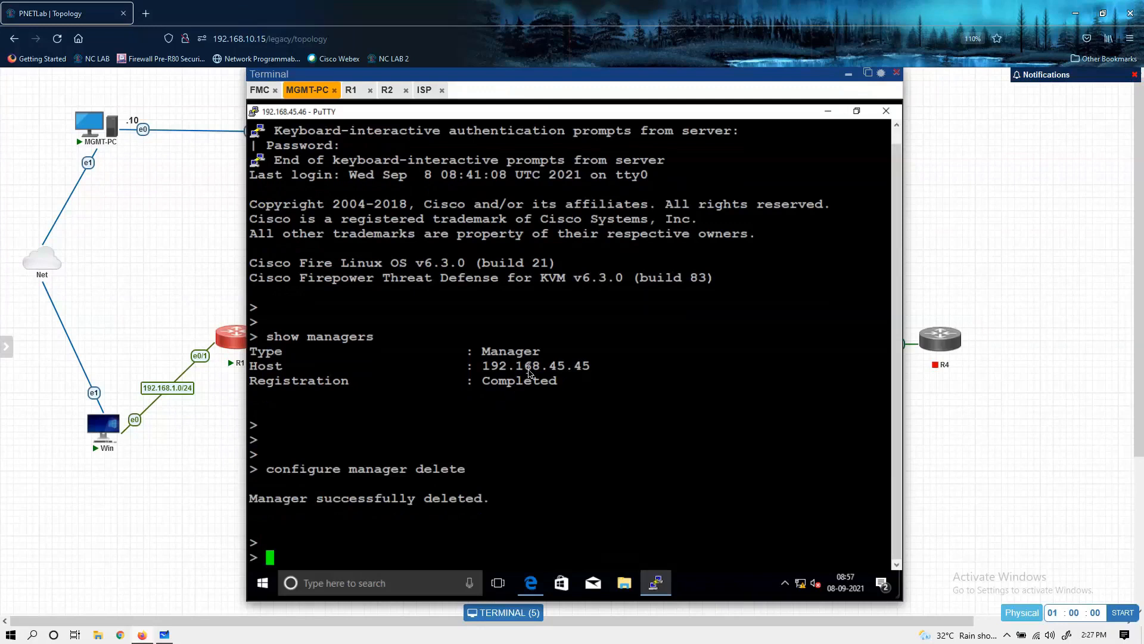
Step: Look up the registration key format and run configure manager add for 192.168.45.50 with the registration key
type("configure manager add 192.168.45.50")
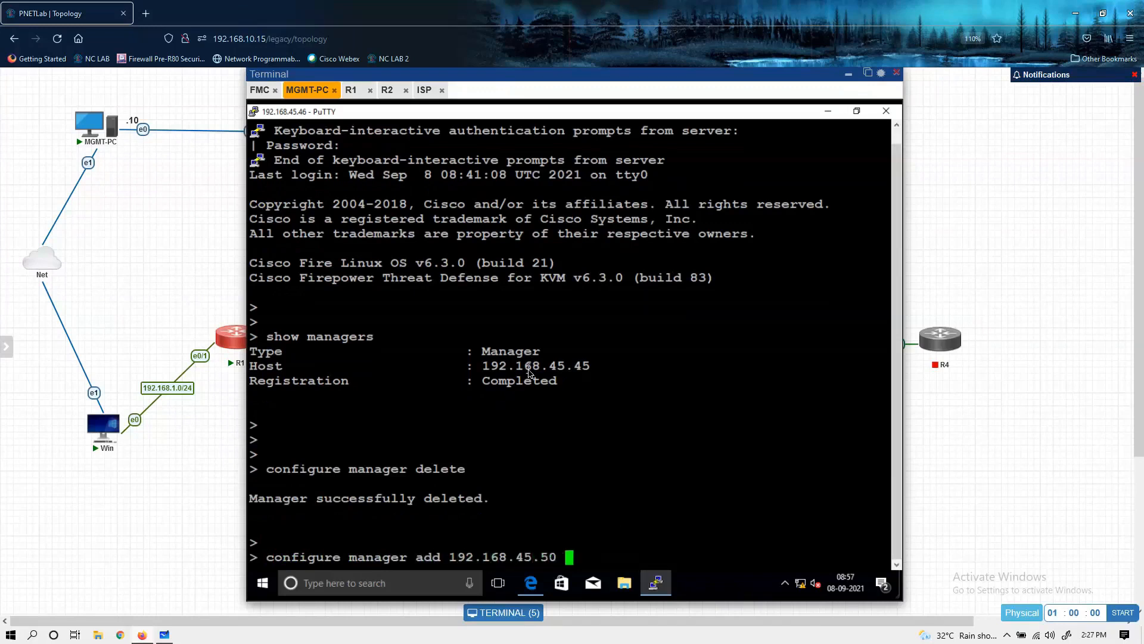
key("question")
type("cisco")
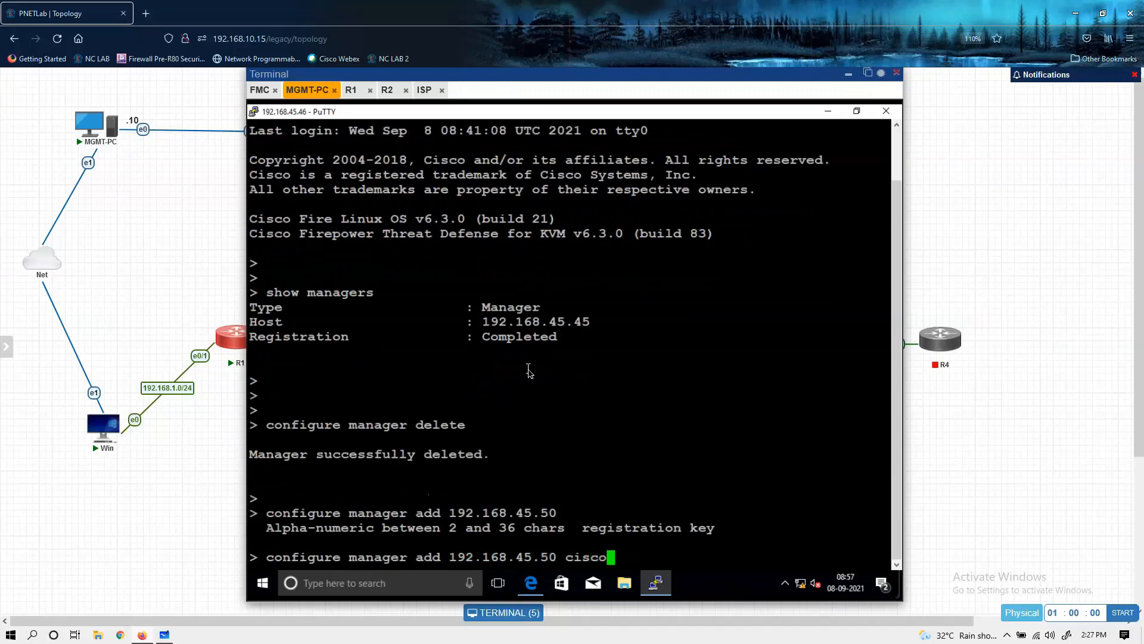
key("Return")
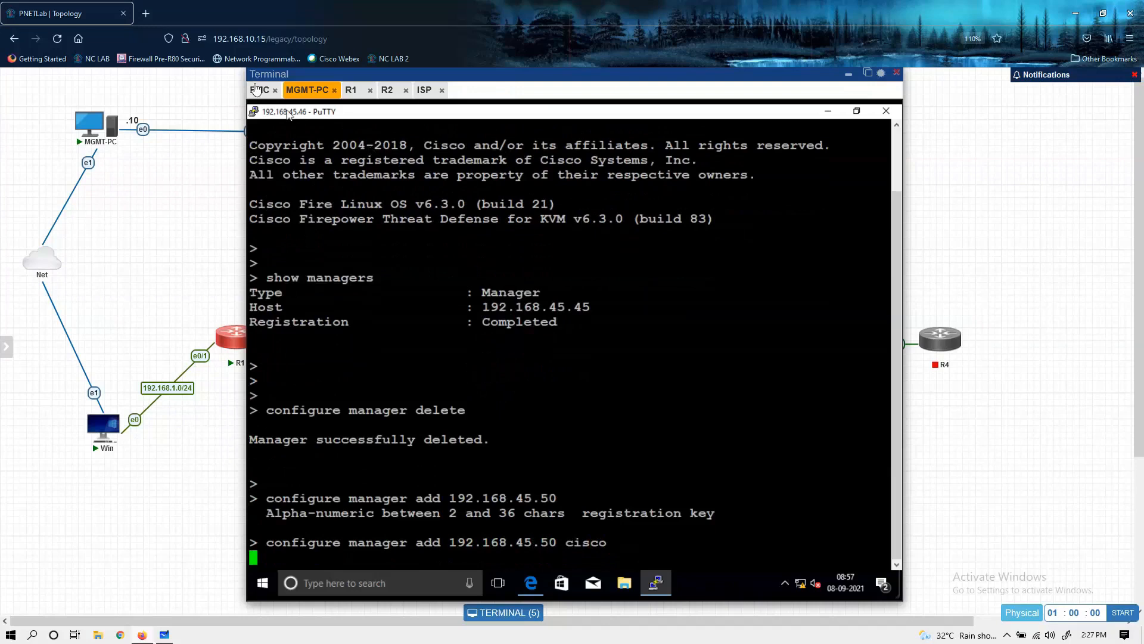
Step: Switch to Edge and start adding a device with host 192.168.45.46, display name FTD and the registration key
left_click(530, 585)
left_click(852, 245)
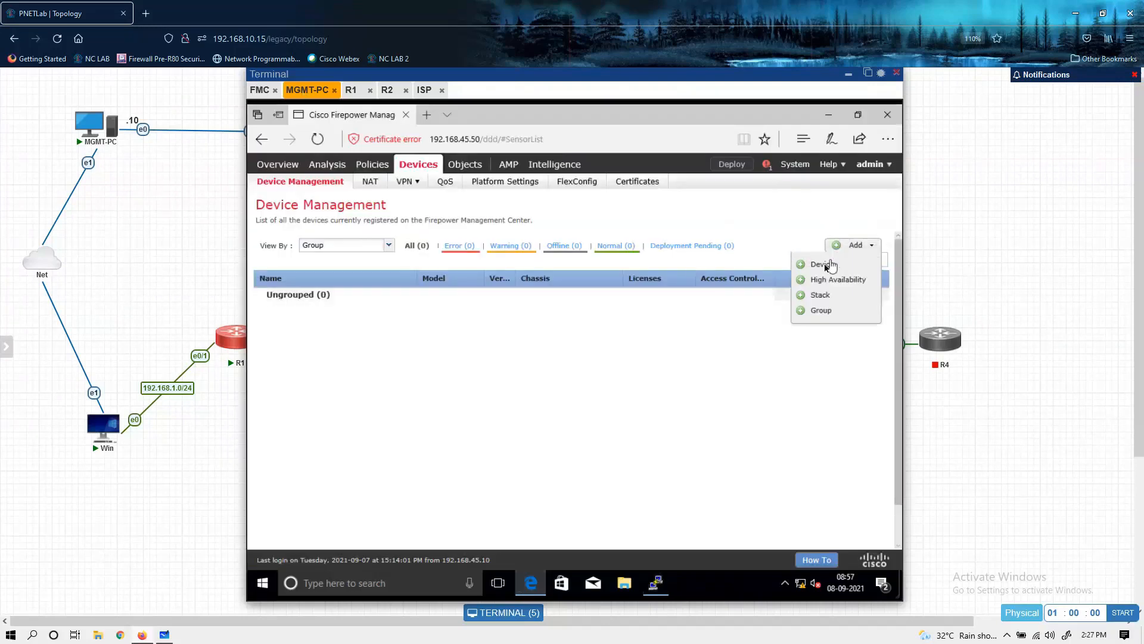
left_click(825, 264)
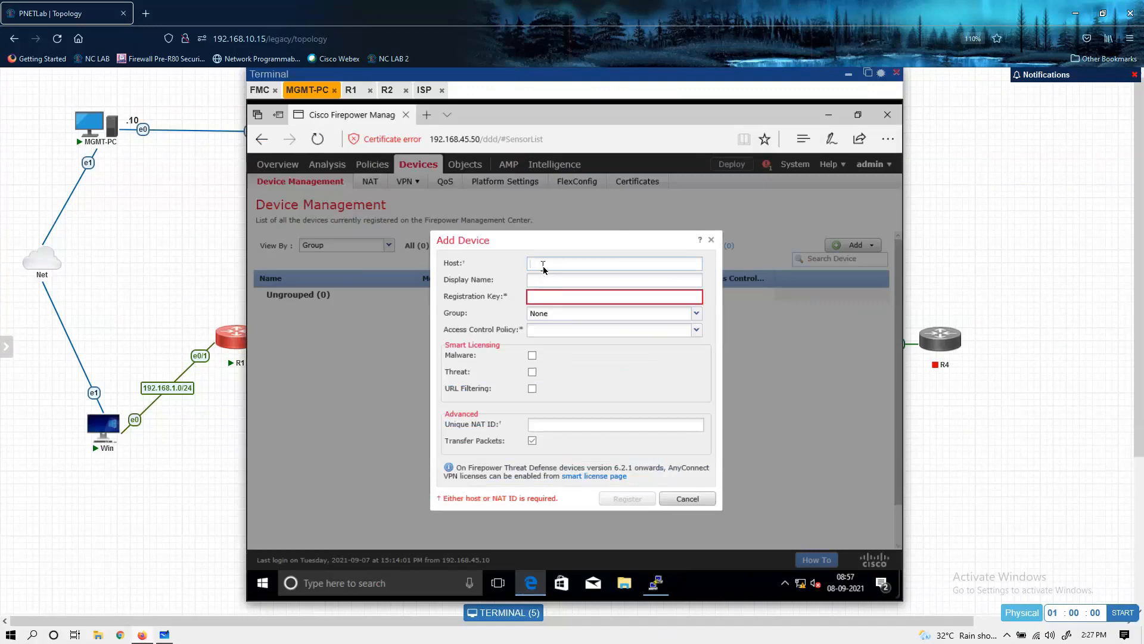
type("T")
key("BackSpace")
key("BackSpace")
type("192.168.45.46")
key("Tab")
type("FT")
key("Tab")
type("cisco")
key("Tab")
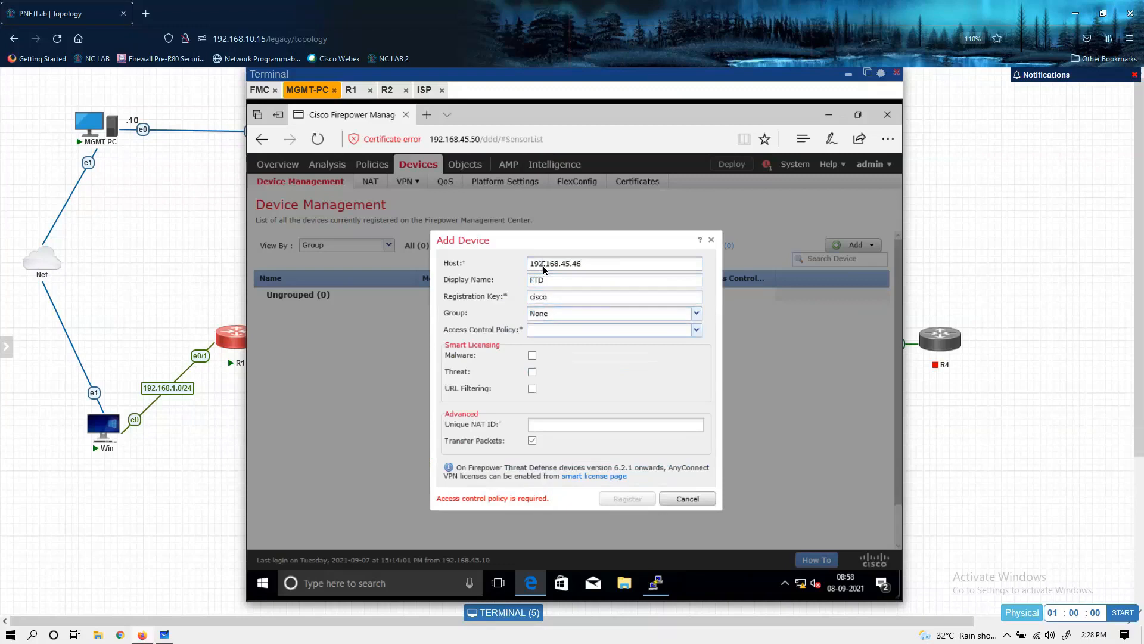
Step: Keep the new device's group at None and choose Block-Policy as its access control policy
left_click(456, 313)
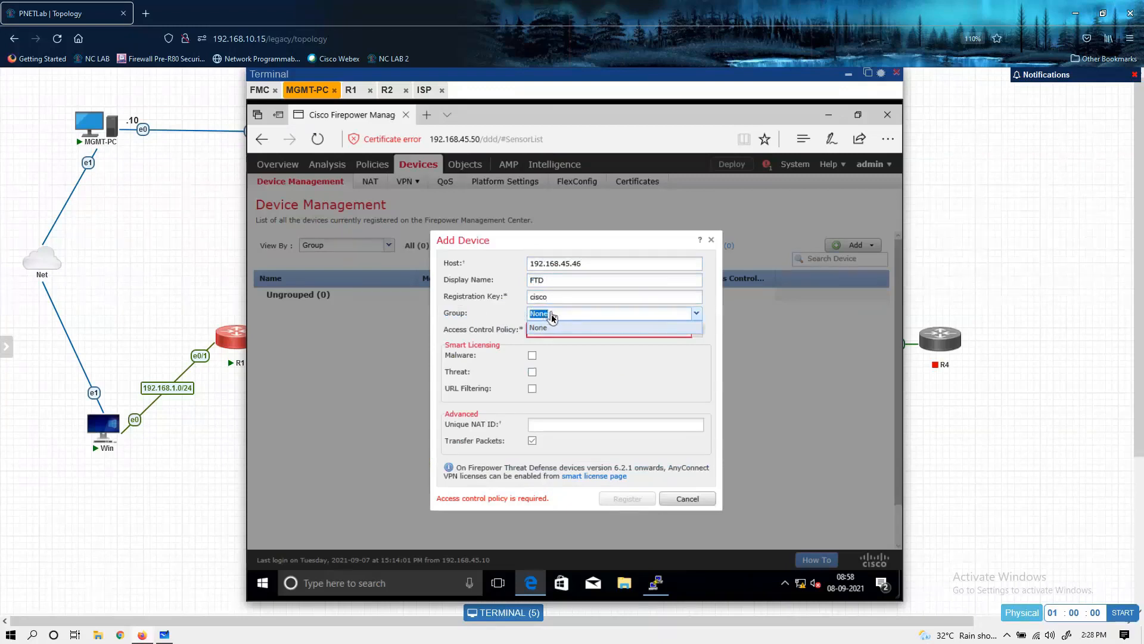
left_click(503, 309)
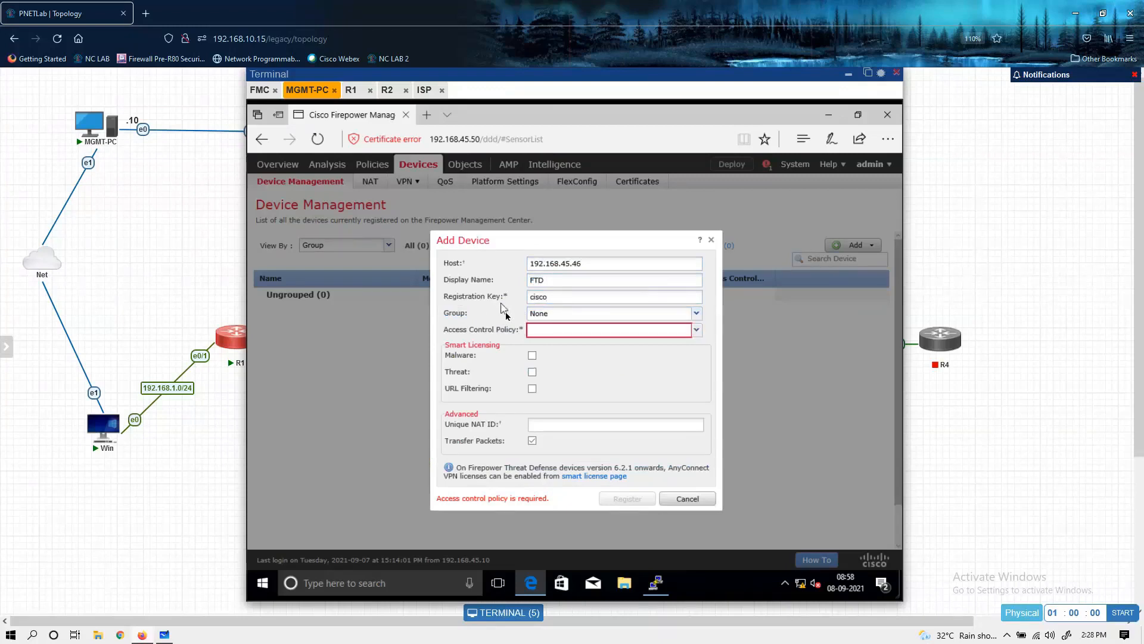
left_click(549, 332)
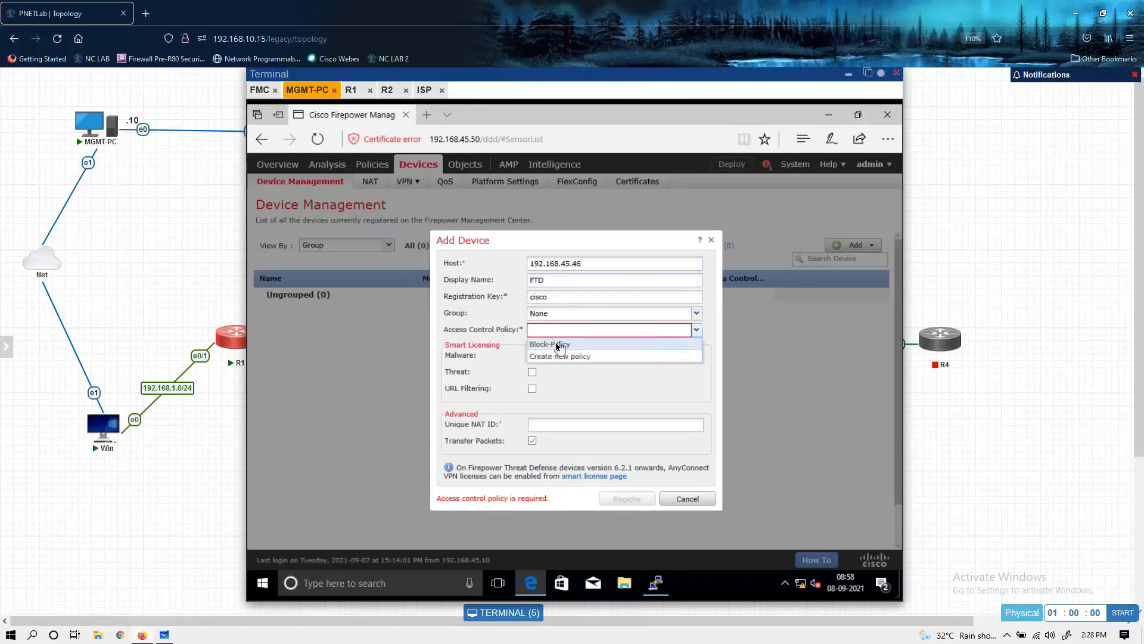
left_click(550, 345)
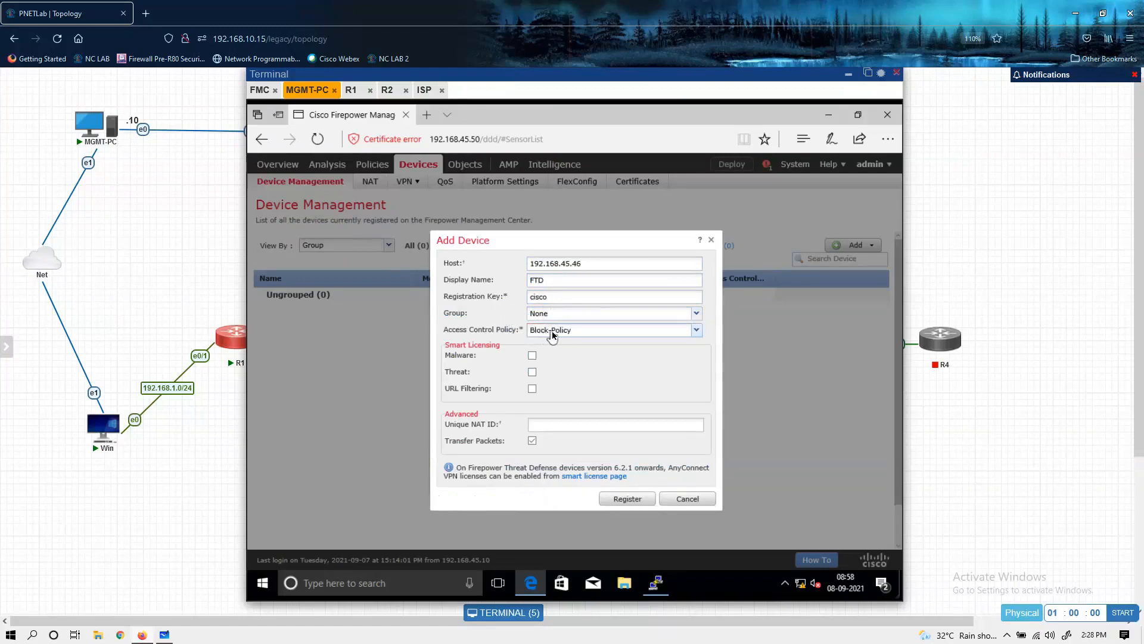
Step: Enable the Malware, Threat and URL Filtering smart licenses for the device and register it
left_click(531, 355)
left_click(533, 372)
left_click(532, 388)
left_click(552, 335)
left_click(552, 340)
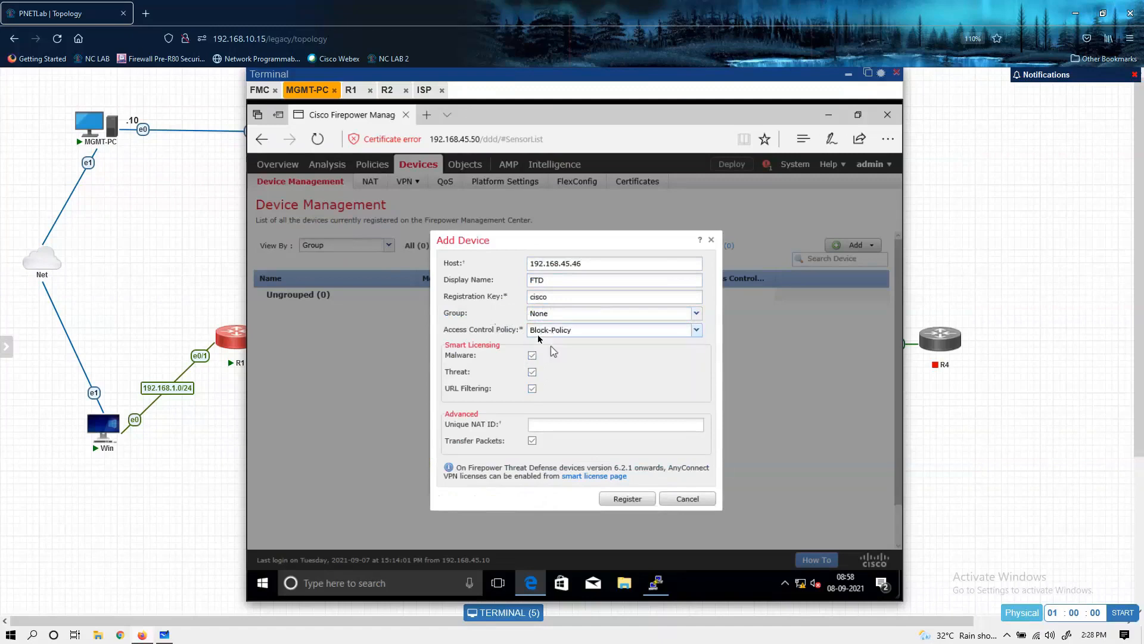
left_click(616, 502)
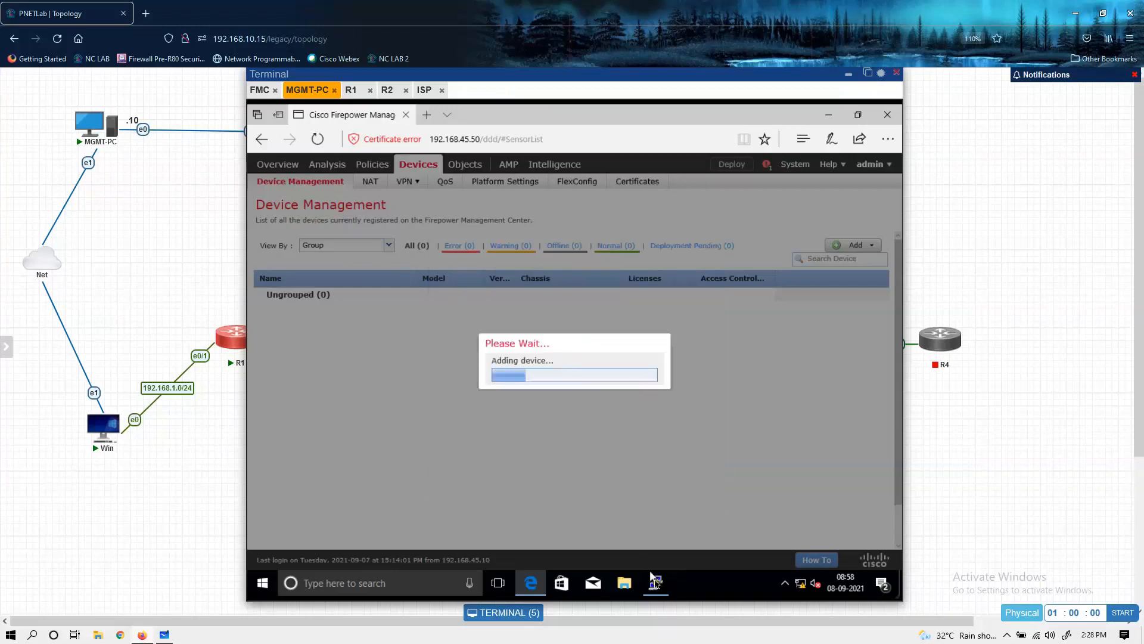
Step: Switch to the PuTTY session for 192.168.45.46 and run show managers to check the FTD's registration status
left_click(655, 583)
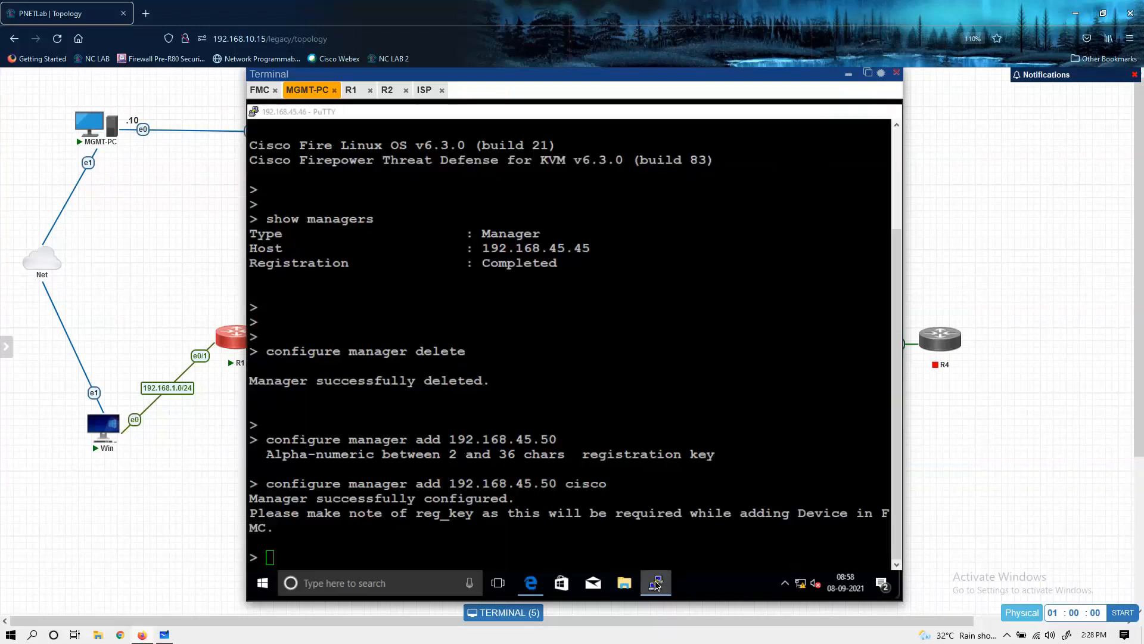
left_click(656, 583)
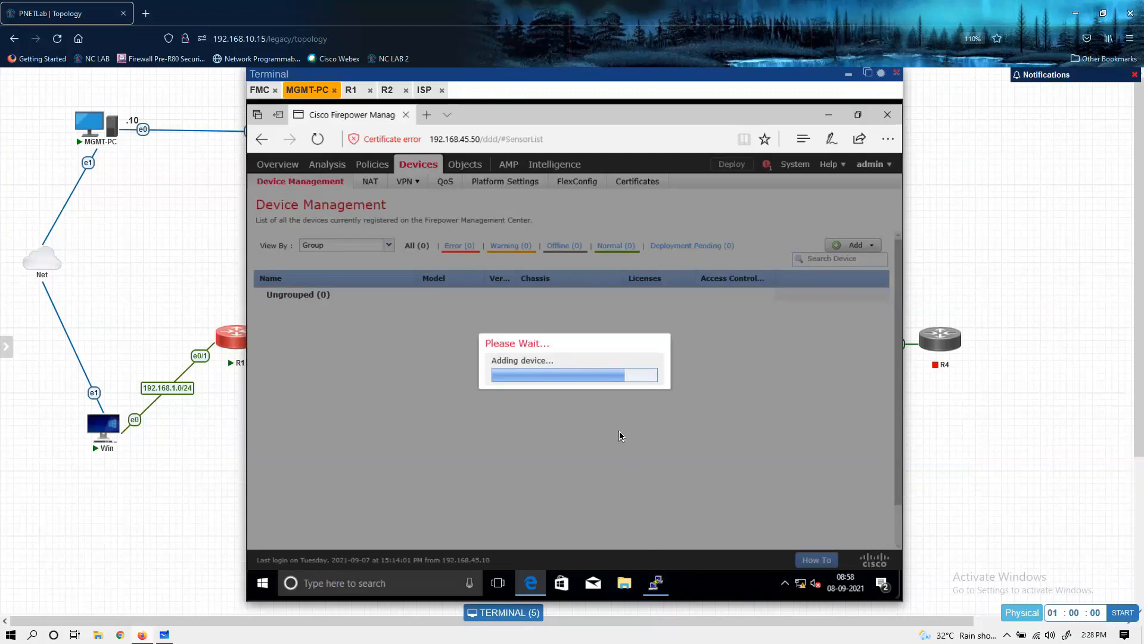
left_click(259, 90)
left_click(307, 89)
left_click(655, 582)
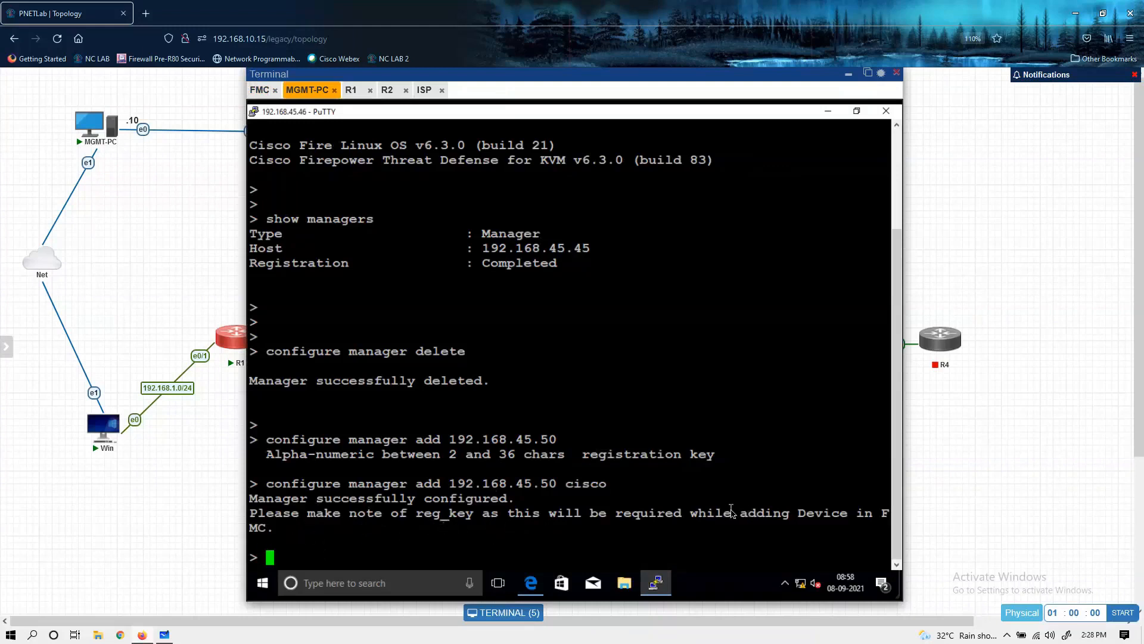
key("Return")
type("show managers")
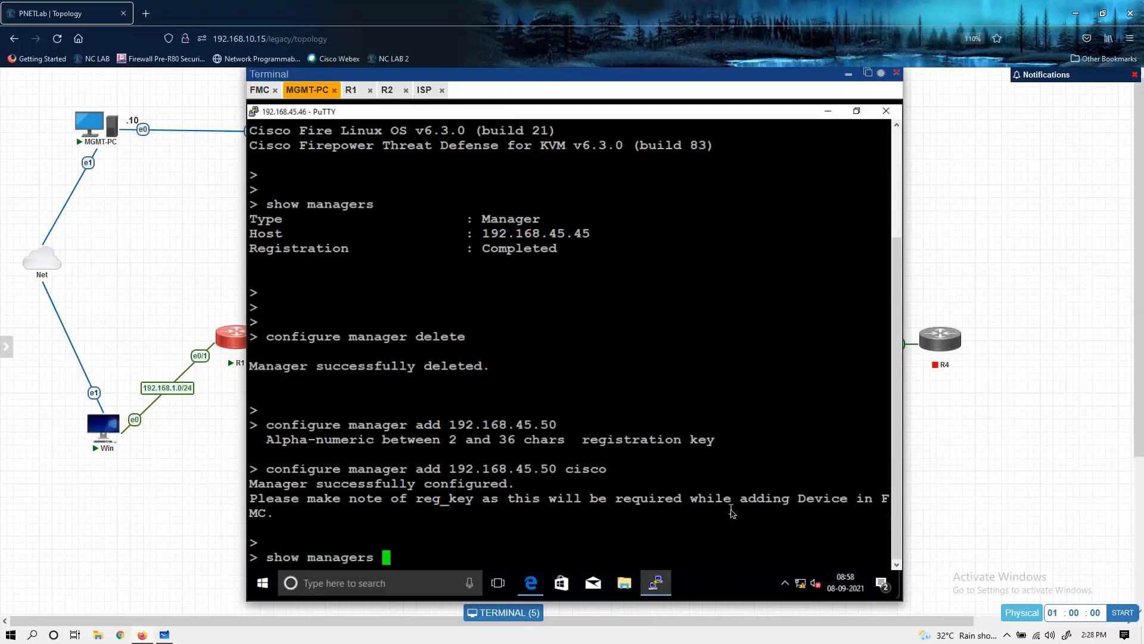
key("Return")
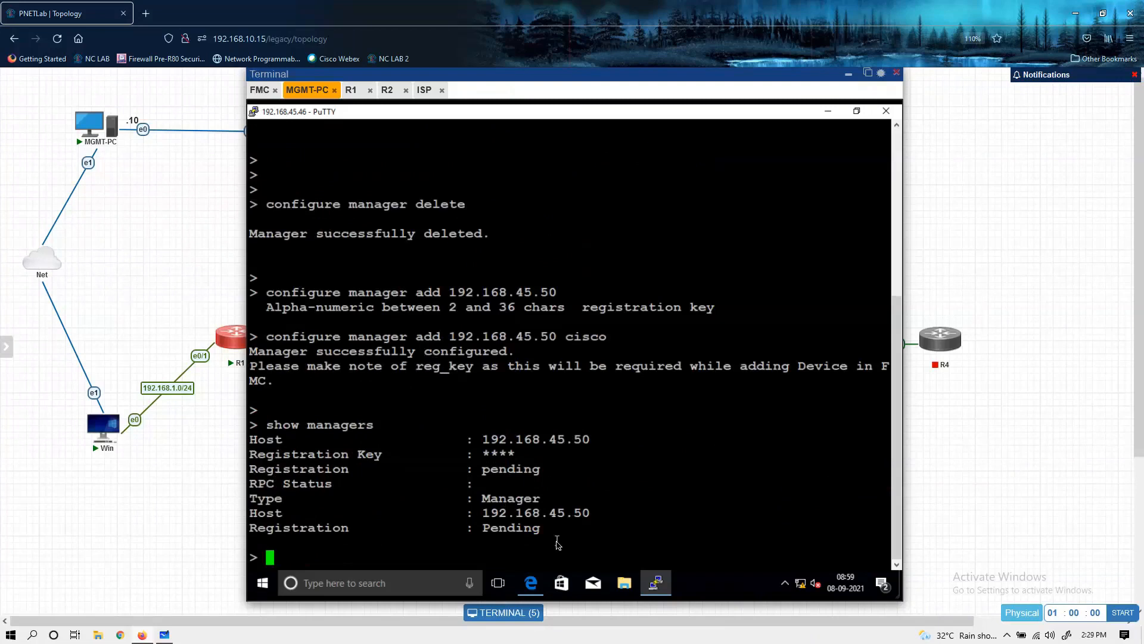
Step: Return to Edge, open the Block-Policy access control policy, and widen the destination ports and source networks columns to examine its rule
left_click(532, 587)
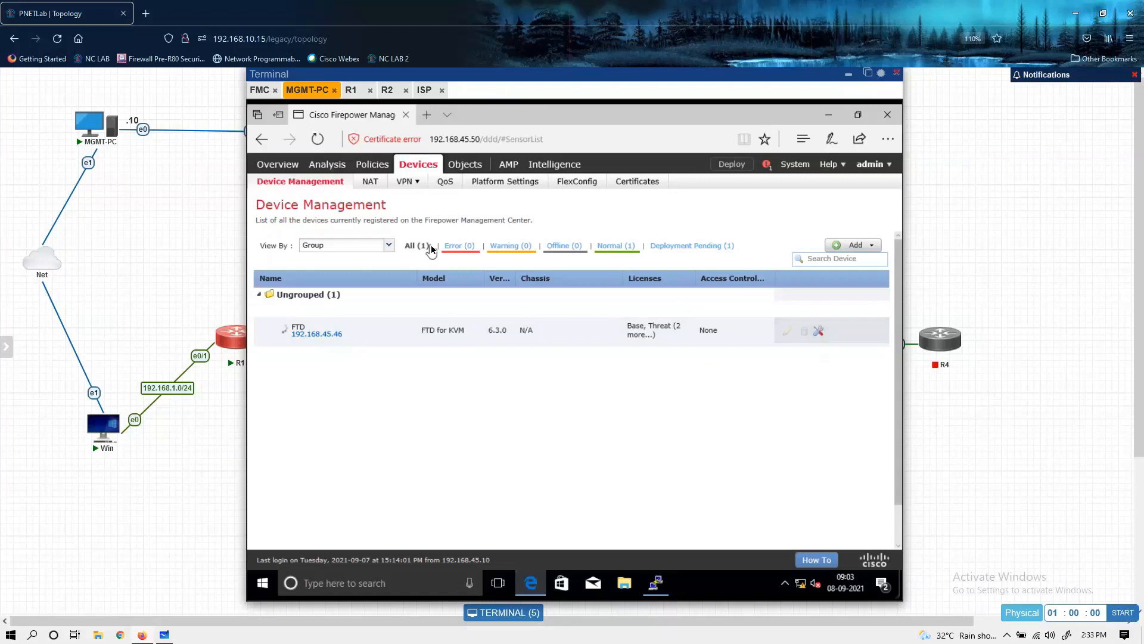
mouse_move(383, 166)
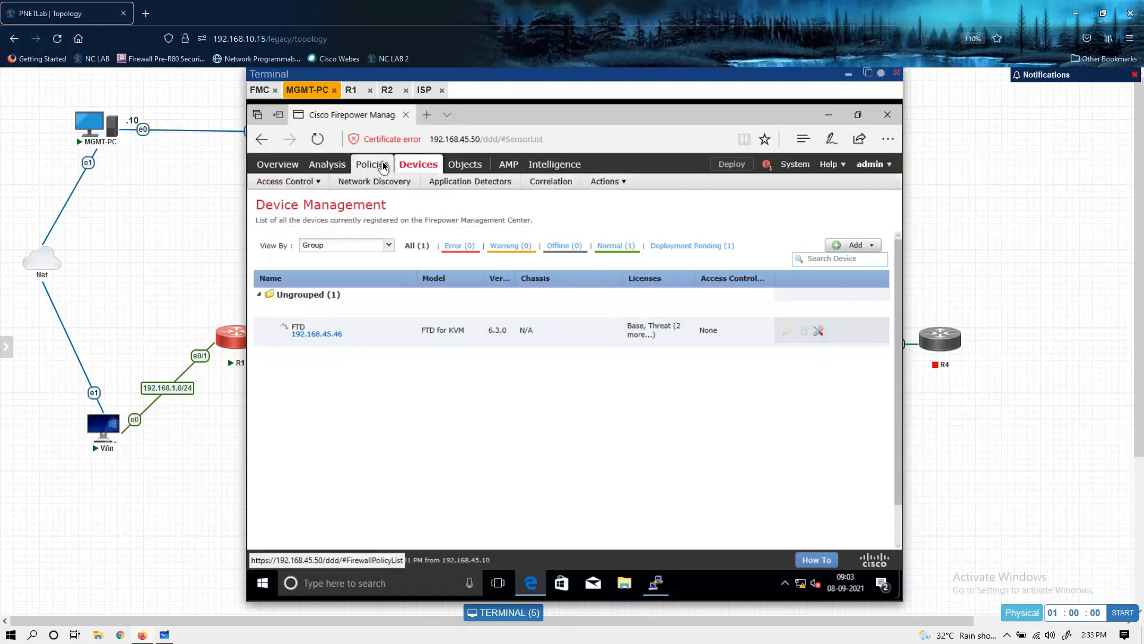
mouse_move(309, 183)
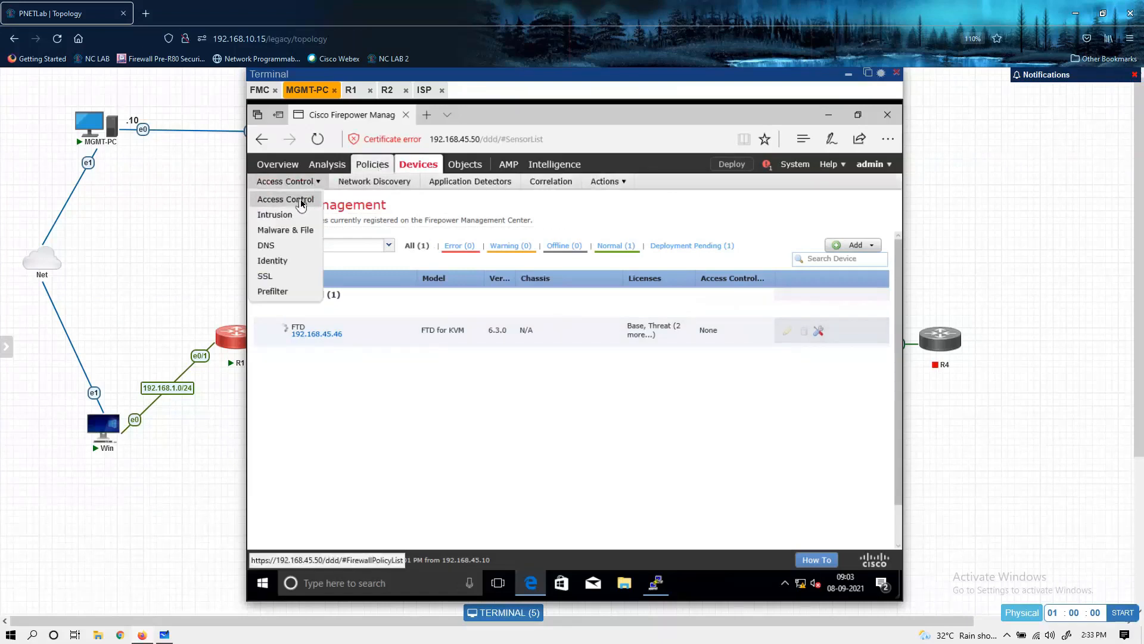
left_click(301, 203)
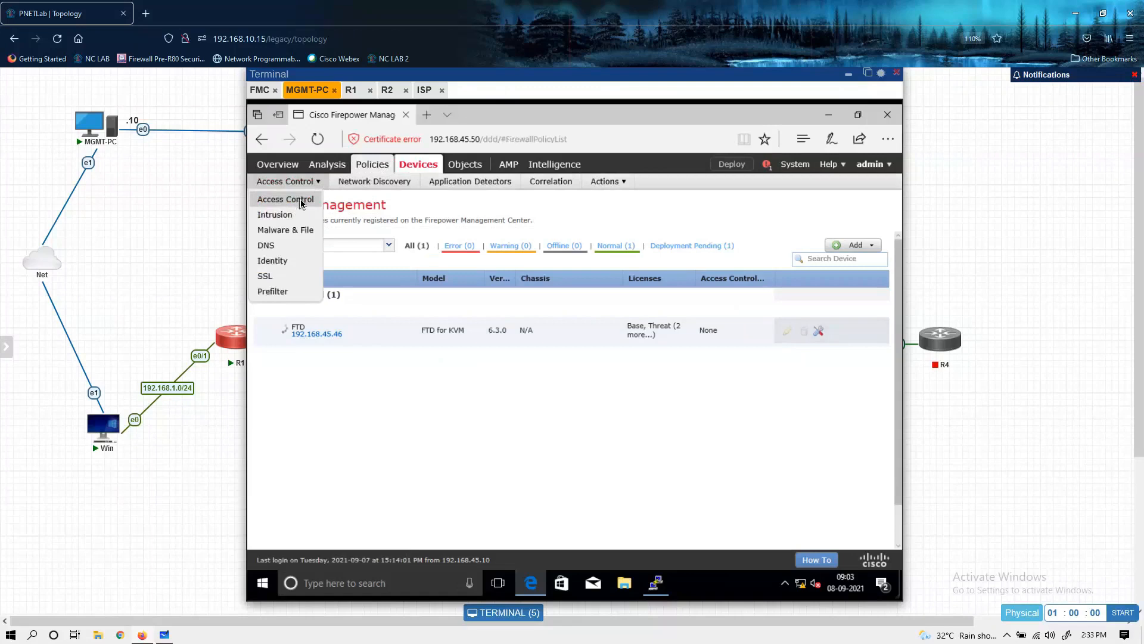
left_click(301, 203)
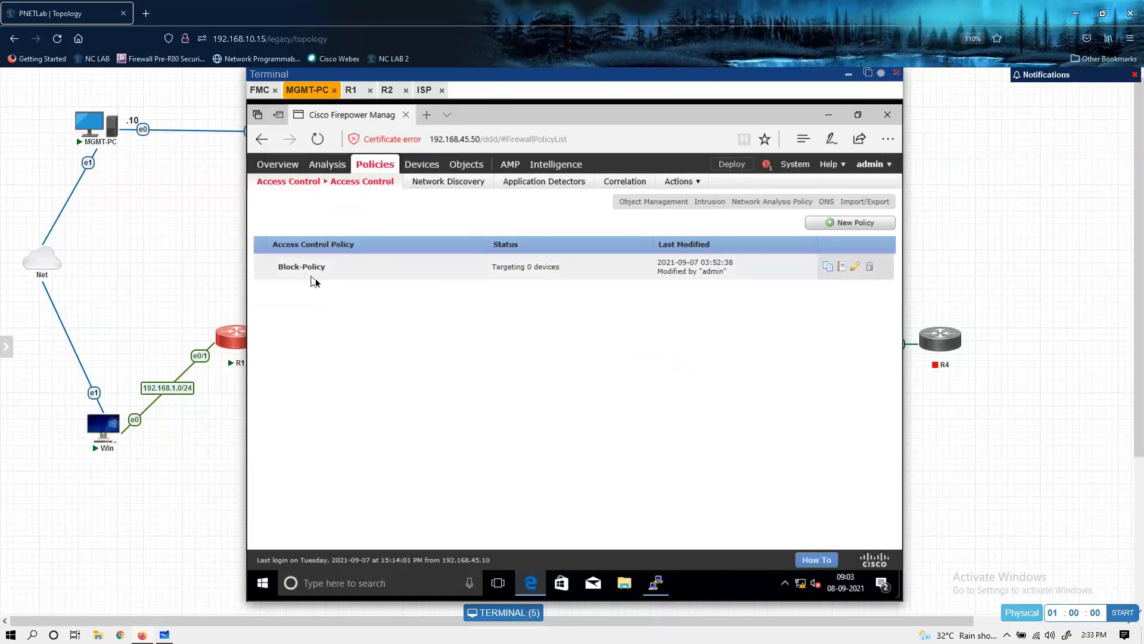
left_click(856, 269)
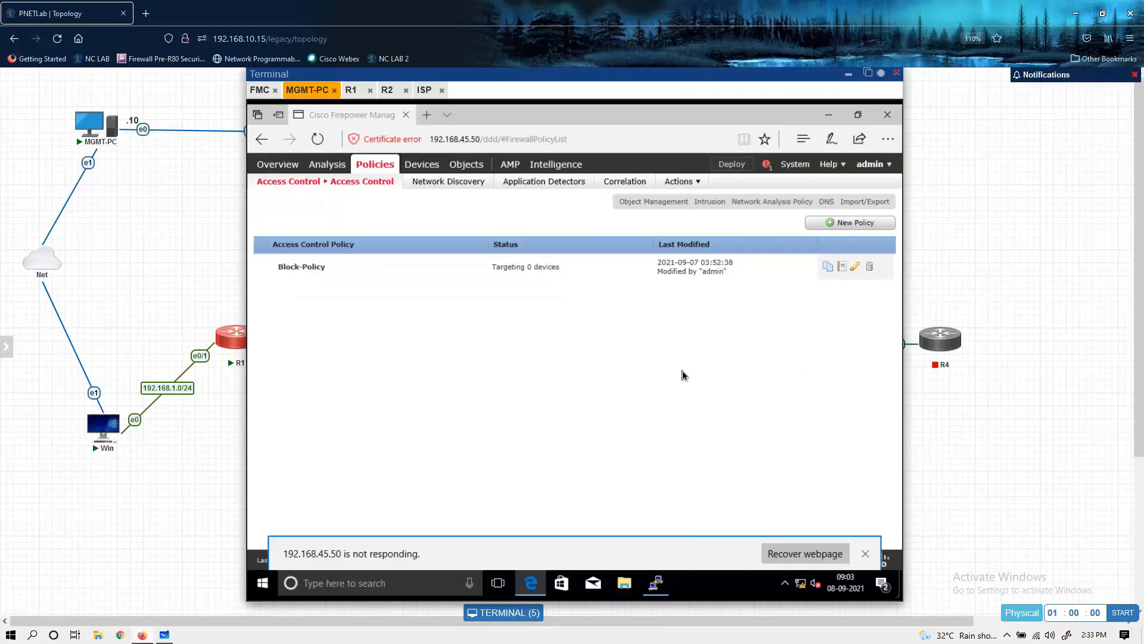
left_click(867, 553)
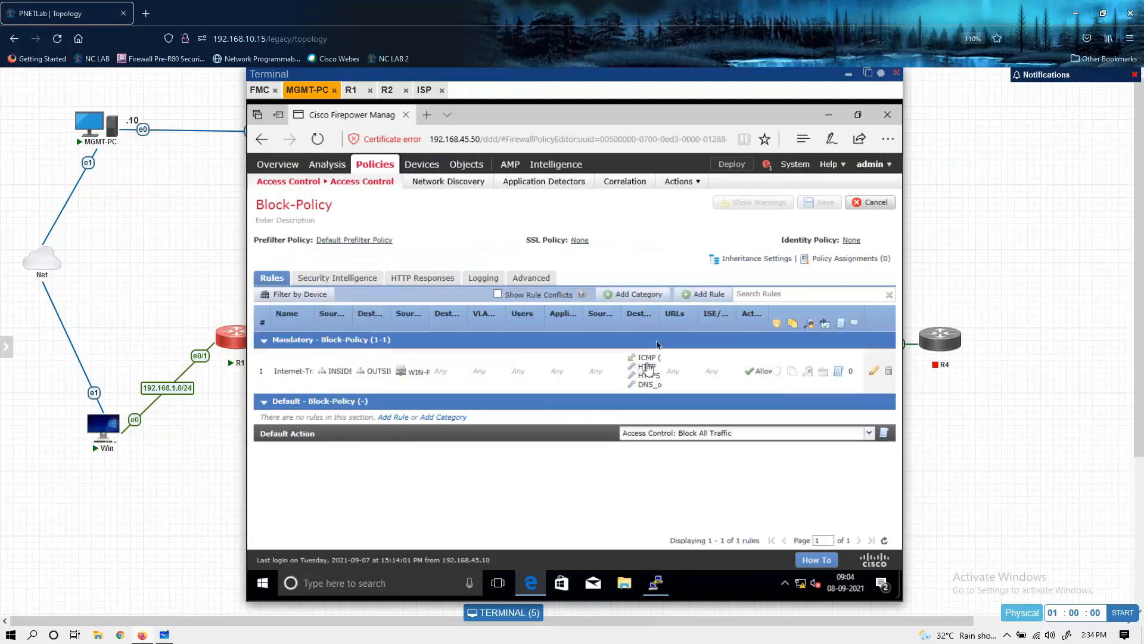
left_click_drag(661, 322, 672, 322)
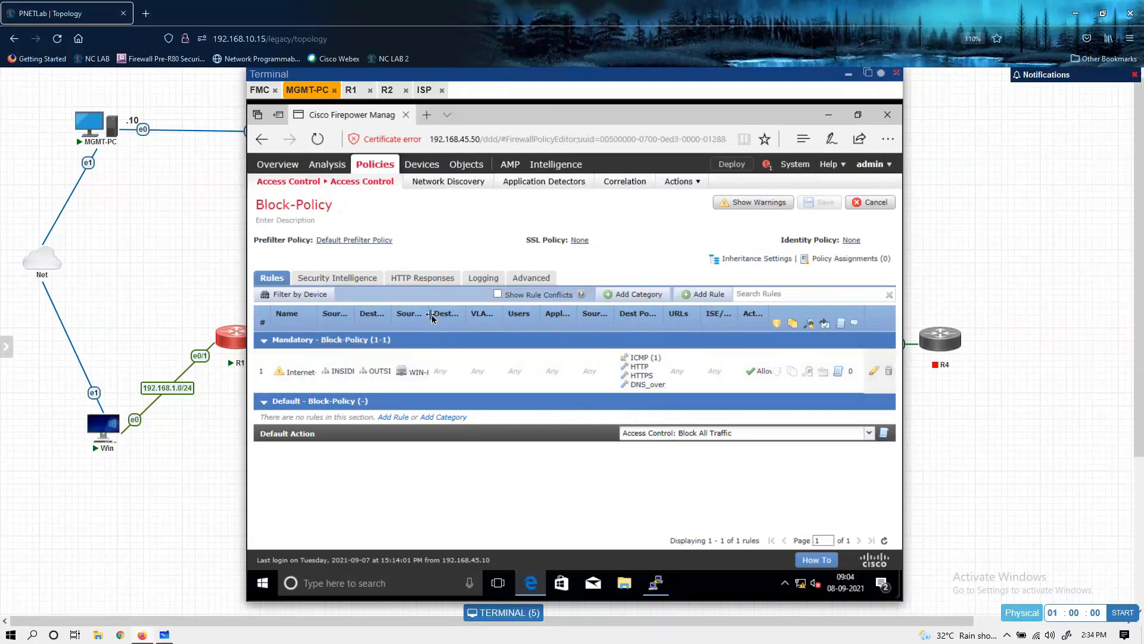
left_click_drag(430, 319, 444, 319)
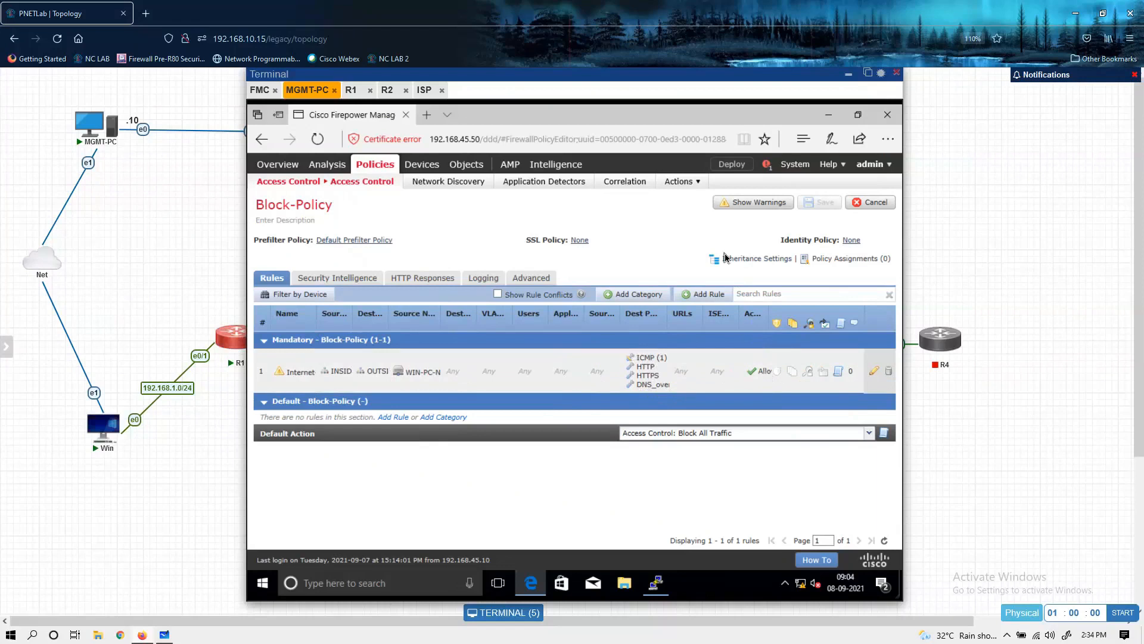
Step: Open the MYNAT policy and widen the Type column to examine its NAT rule
mouse_move(408, 169)
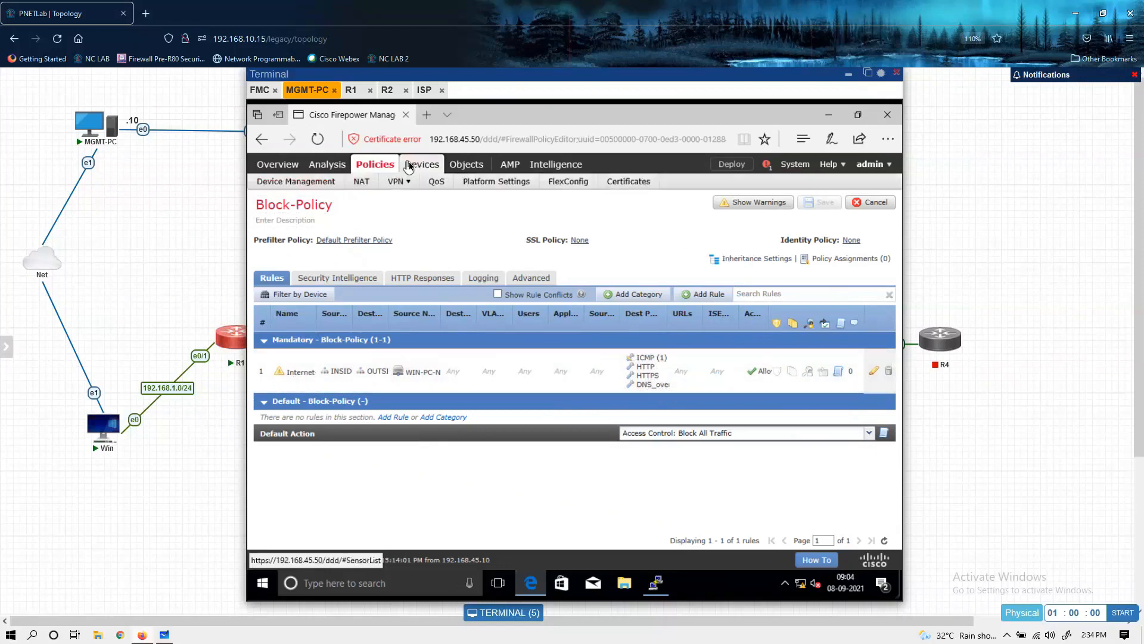
left_click(360, 182)
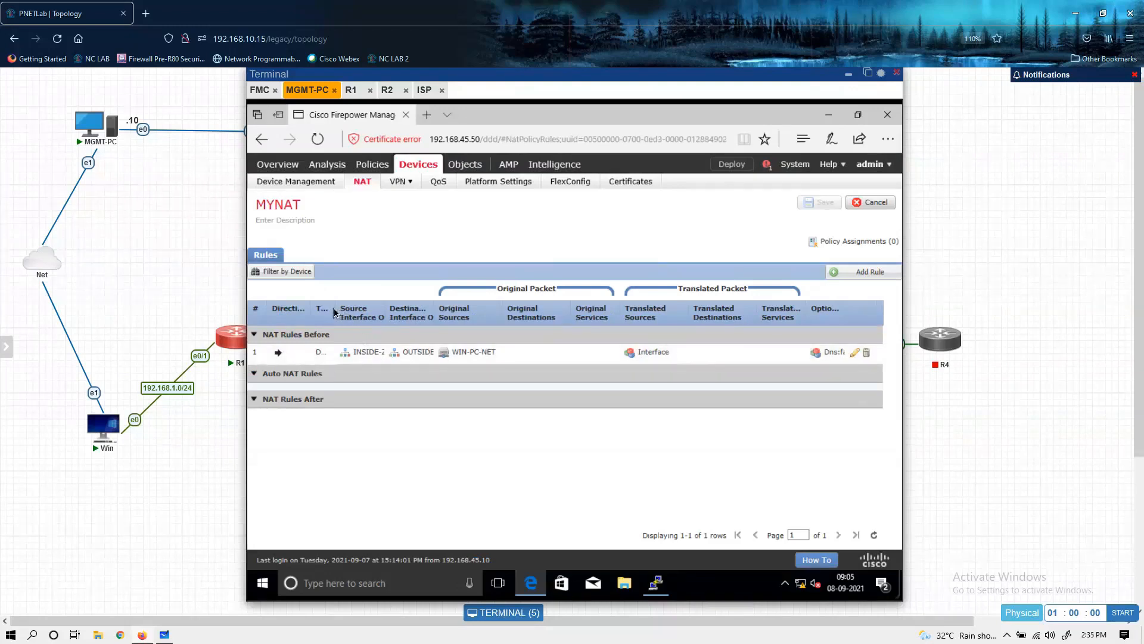
left_click_drag(334, 311, 368, 312)
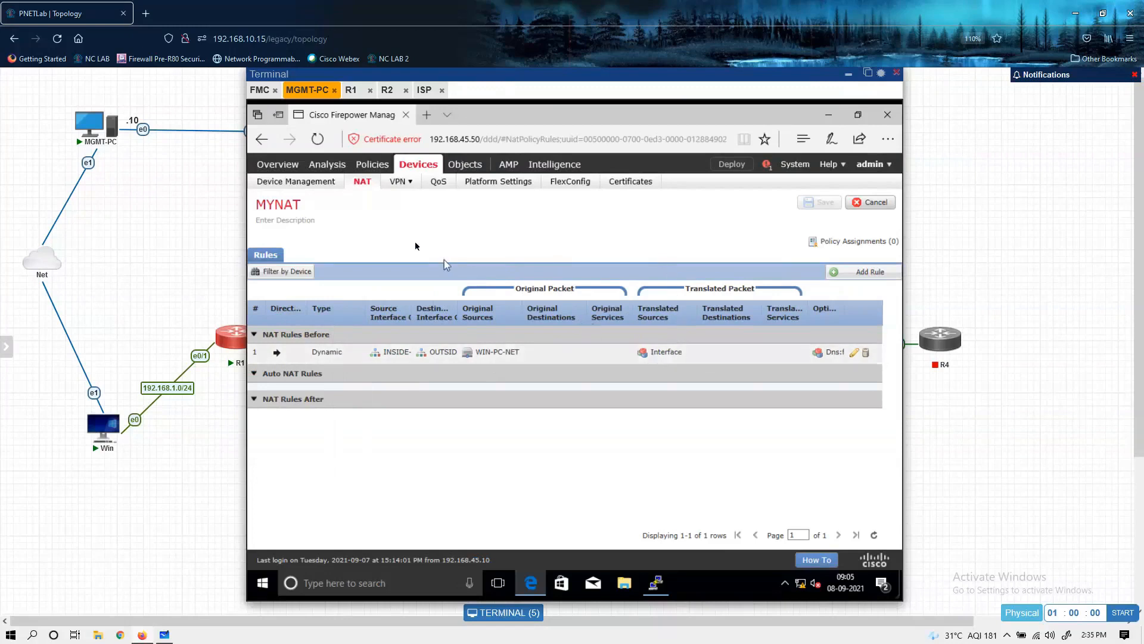
Step: Open the FTD device's interface settings and move the terminal window aside to uncover the network topology
left_click(316, 181)
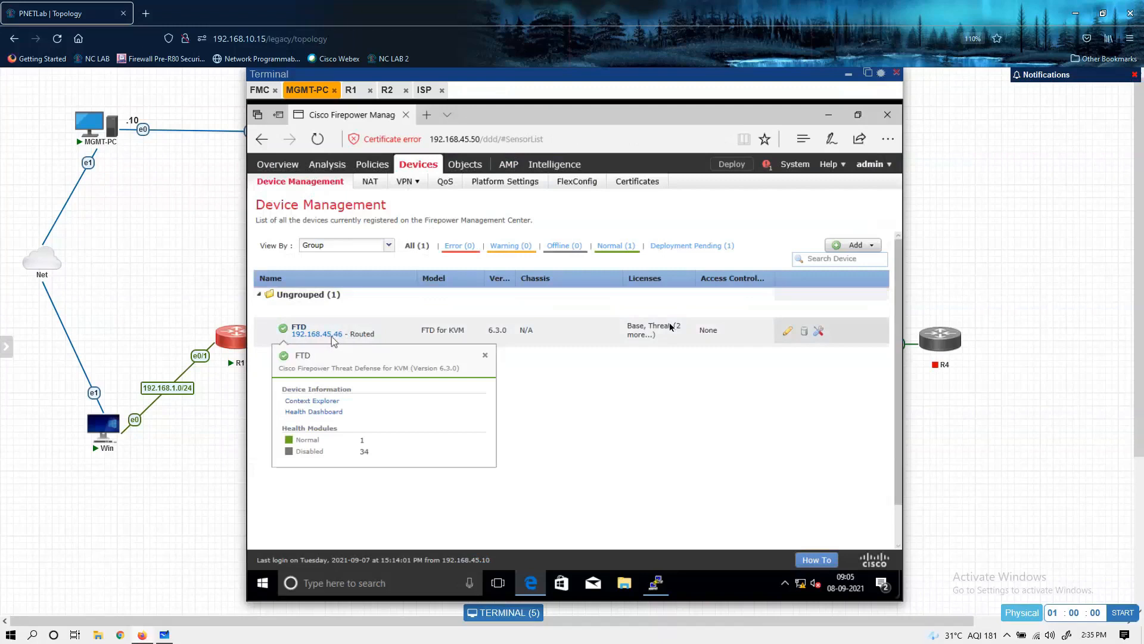
left_click(787, 332)
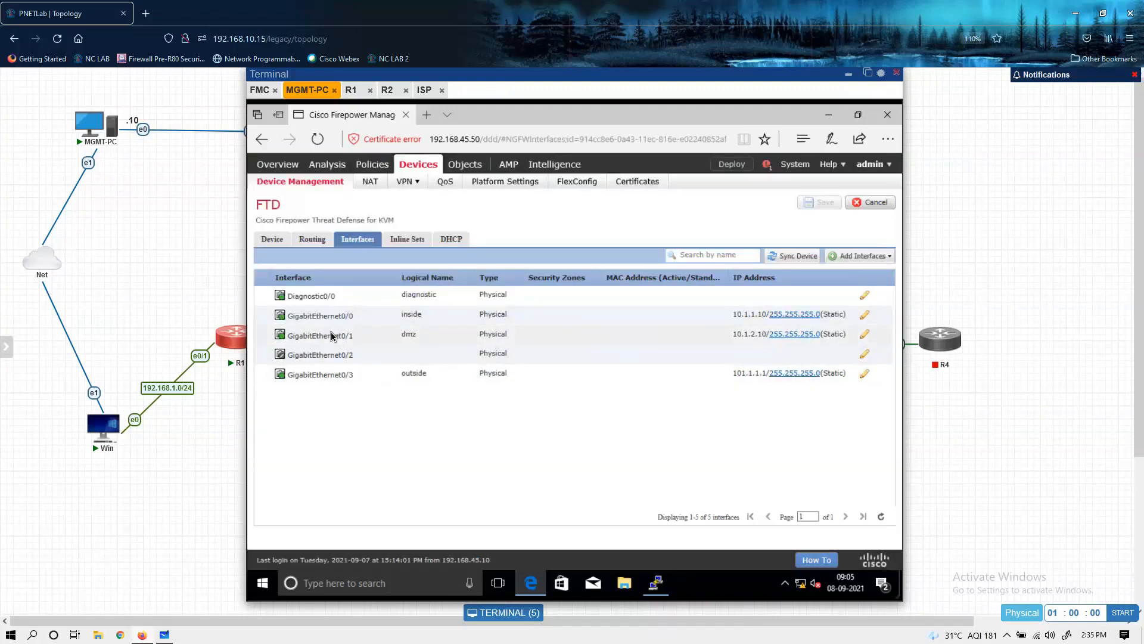
left_click_drag(508, 73, 748, 83)
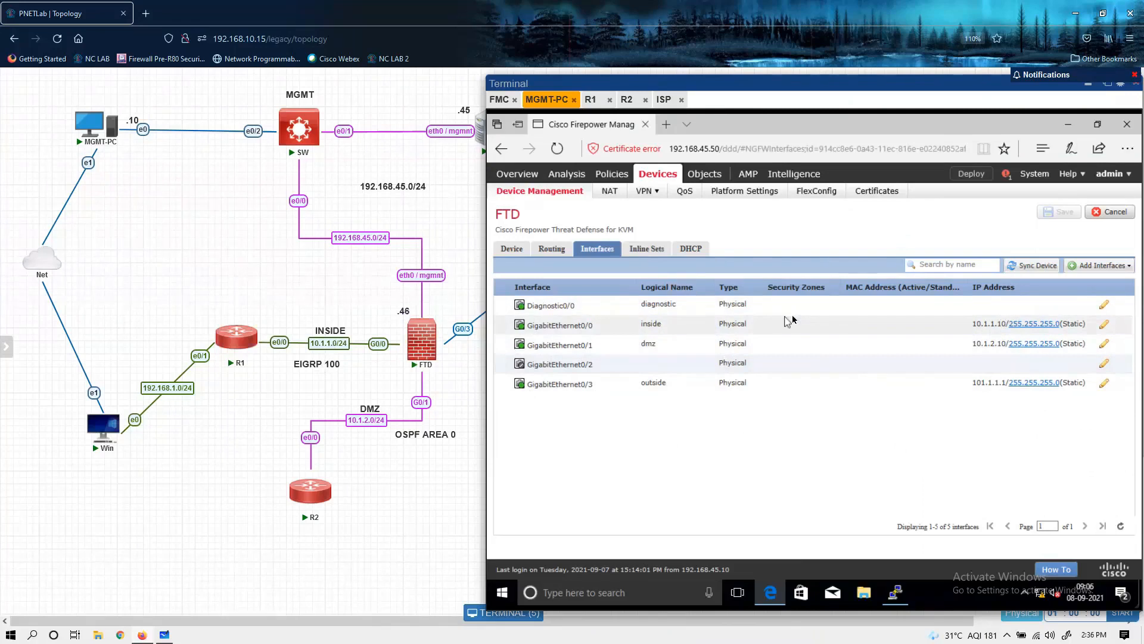
Step: Assign the inside interface GigabitEthernet0/0 to the INSIDE-ZONE security zone
left_click(1104, 325)
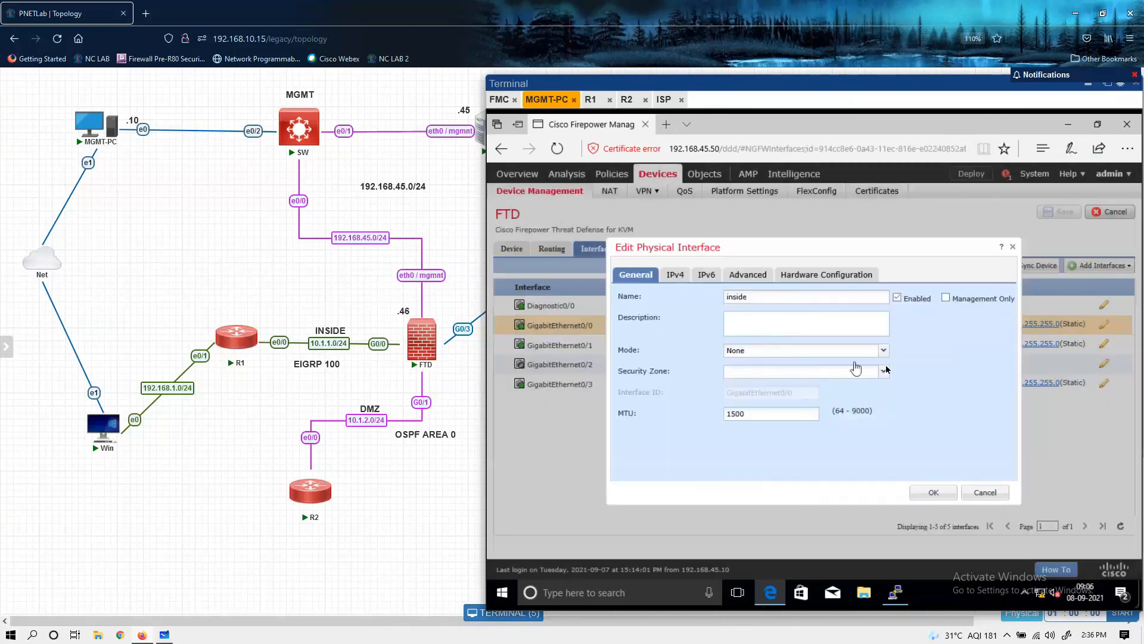
left_click(885, 371)
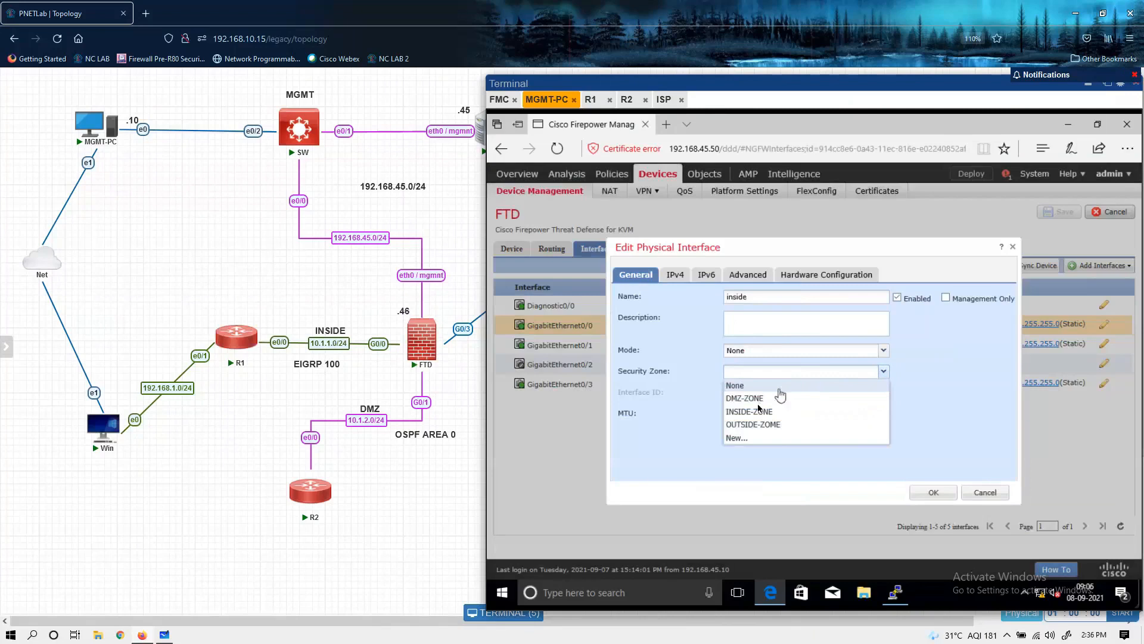
left_click(743, 412)
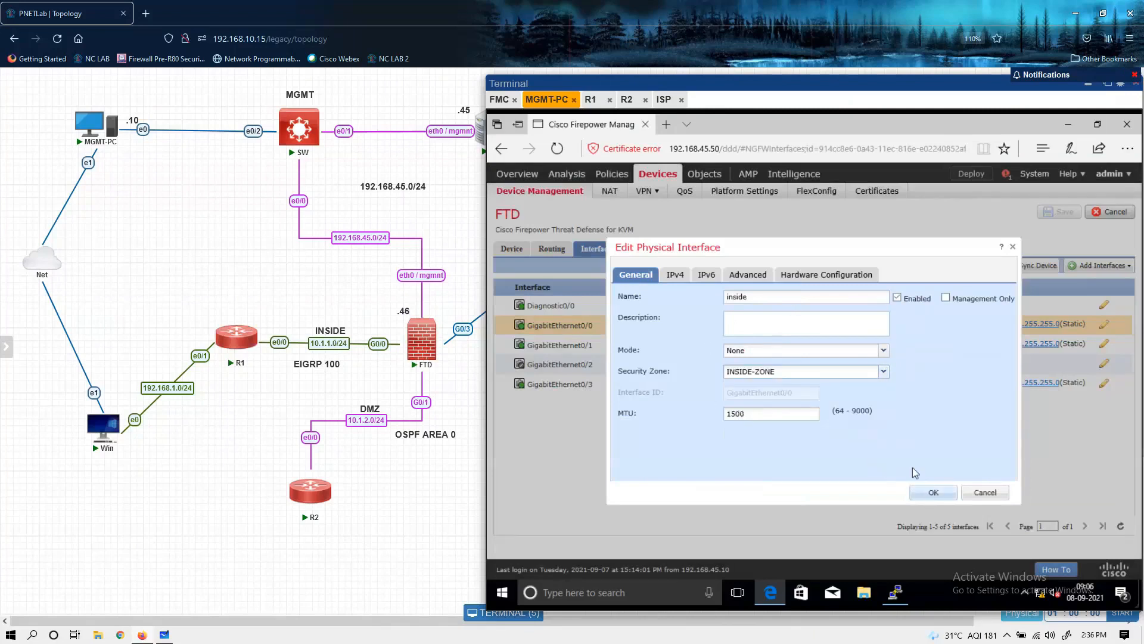
left_click(931, 492)
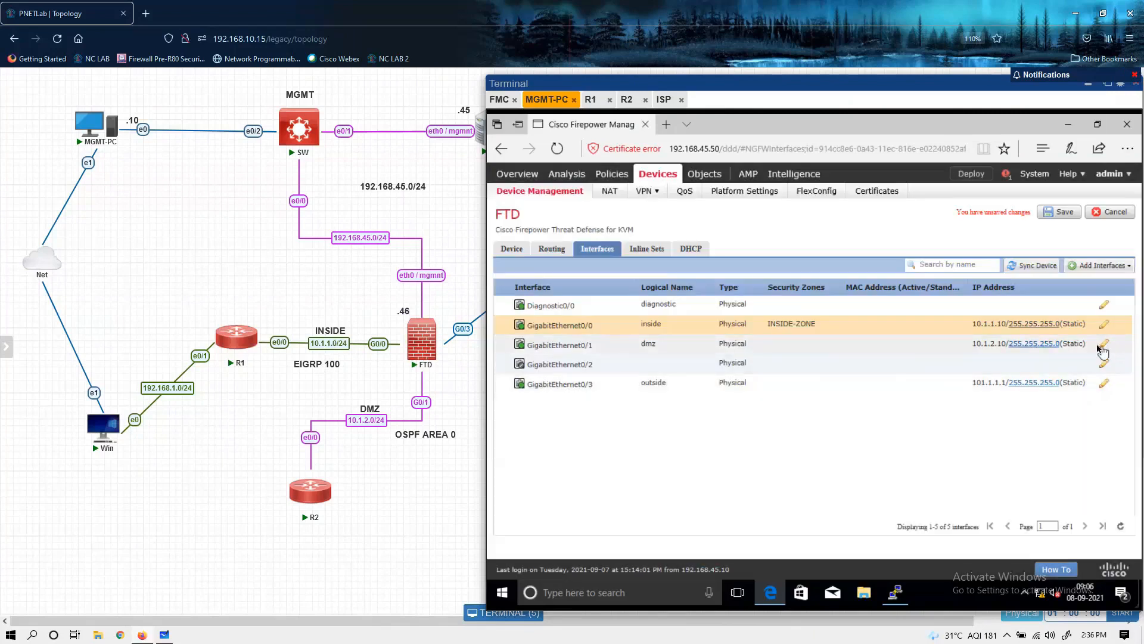
Step: Assign the dmz interface GigabitEthernet0/1 to the DMZ-ZONE security zone and check its IPv4 settings
left_click(1103, 348)
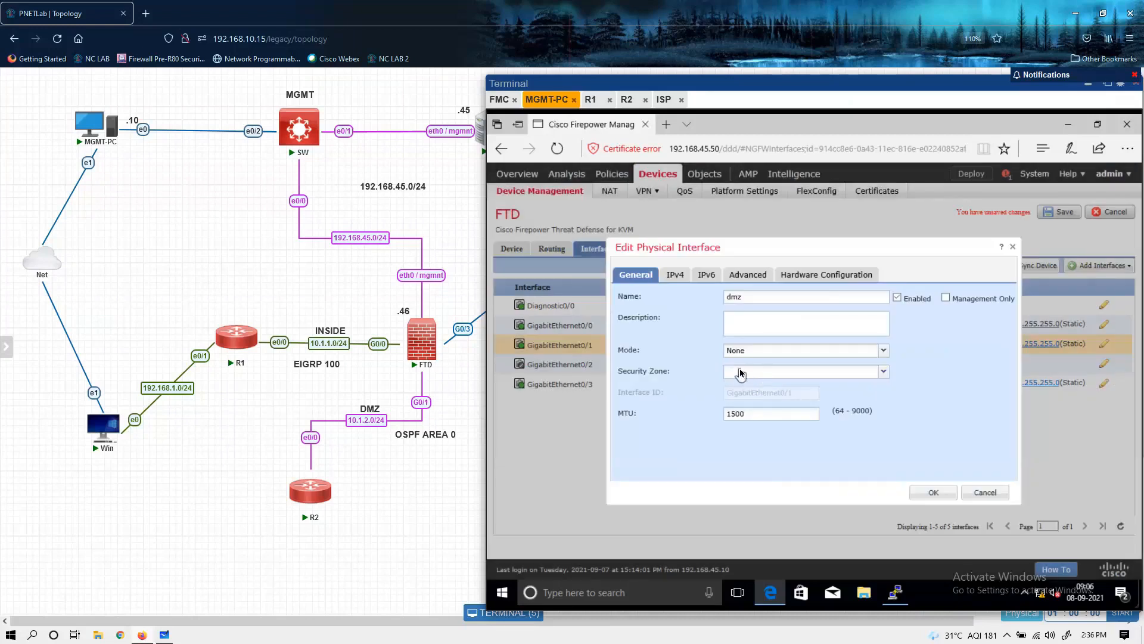
left_click(741, 374)
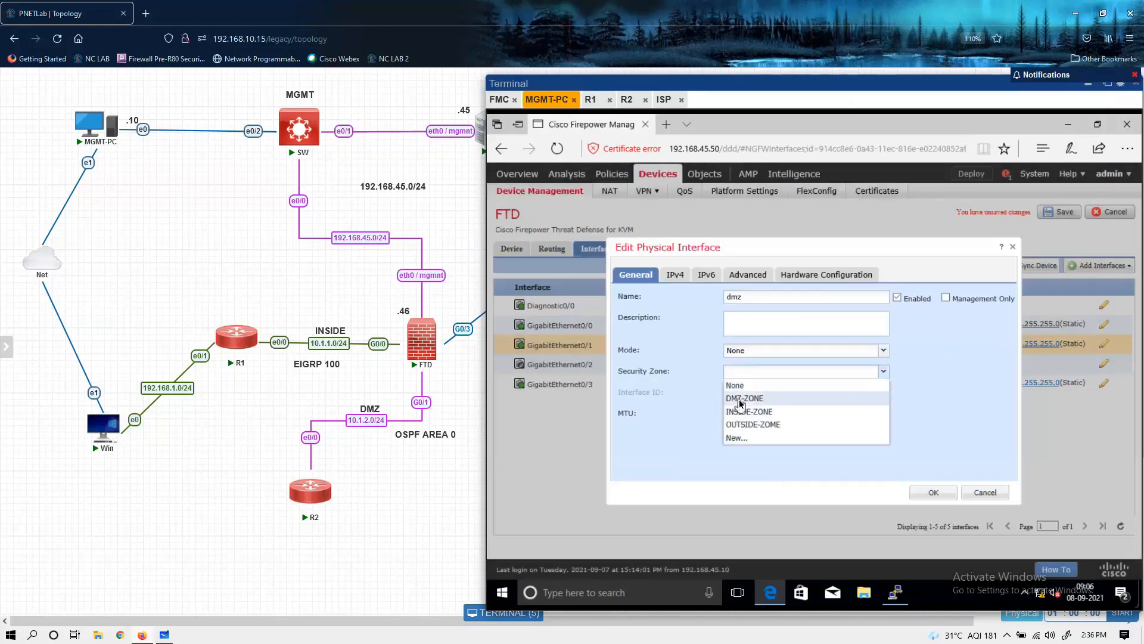
left_click(741, 398)
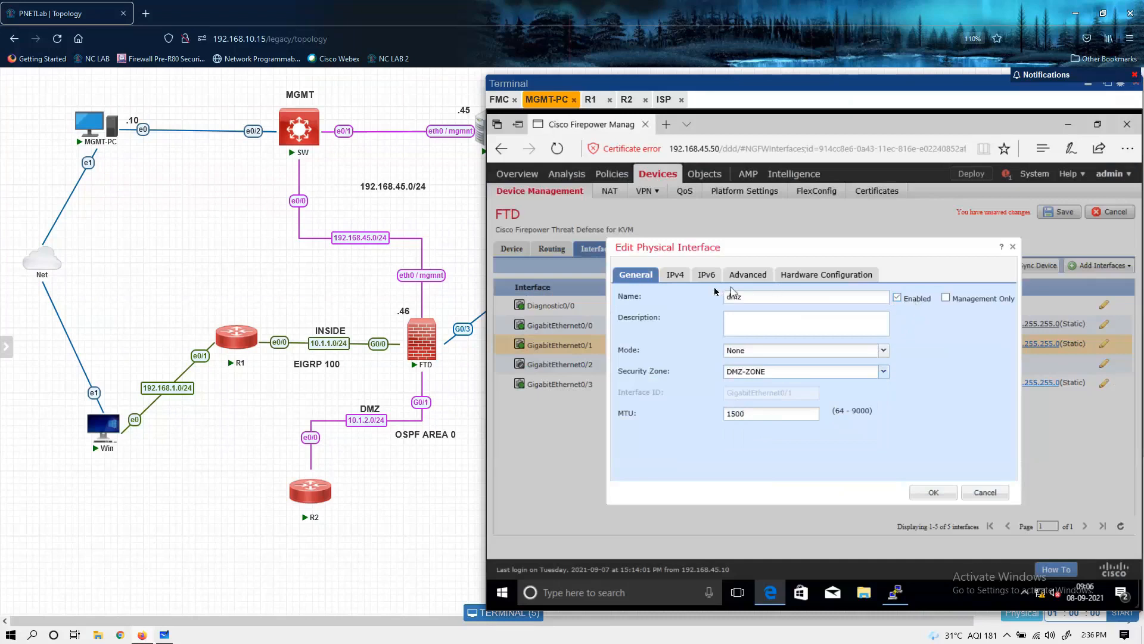
left_click(674, 274)
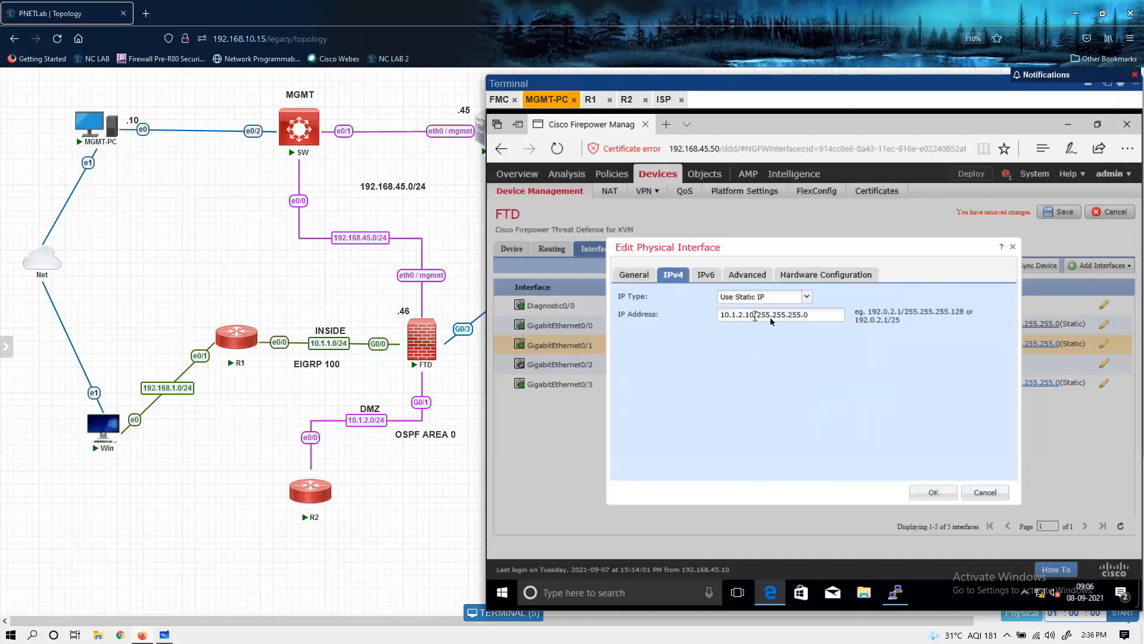
left_click(933, 492)
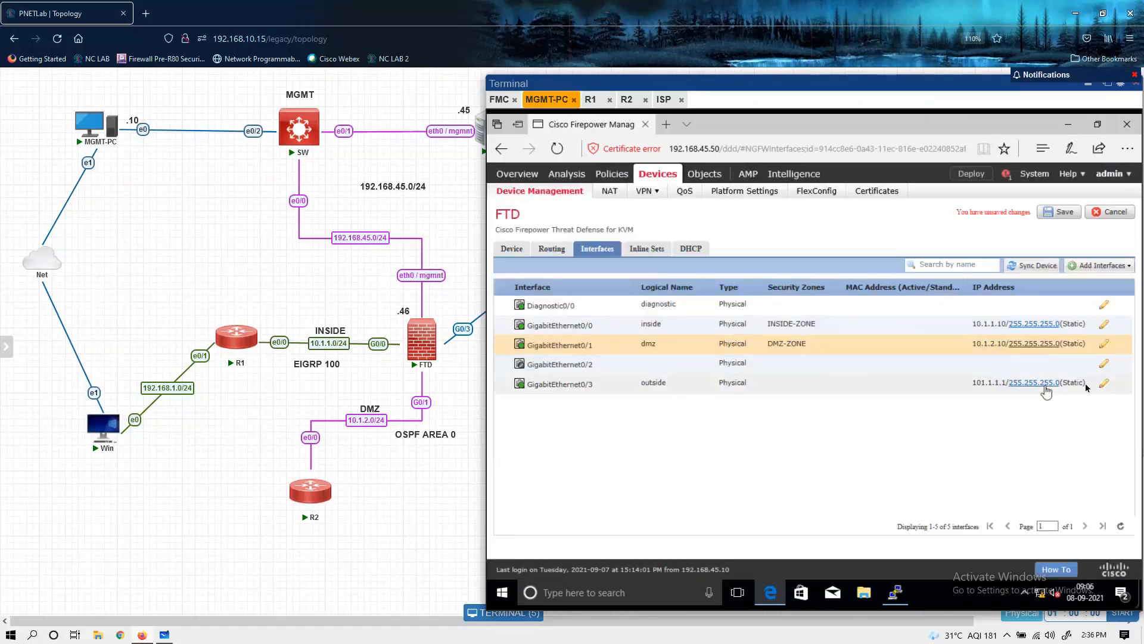
Step: Assign the outside interface GigabitEthernet0/3 to the OUTSIDE-ZOME security zone and save the interface changes
left_click(1103, 384)
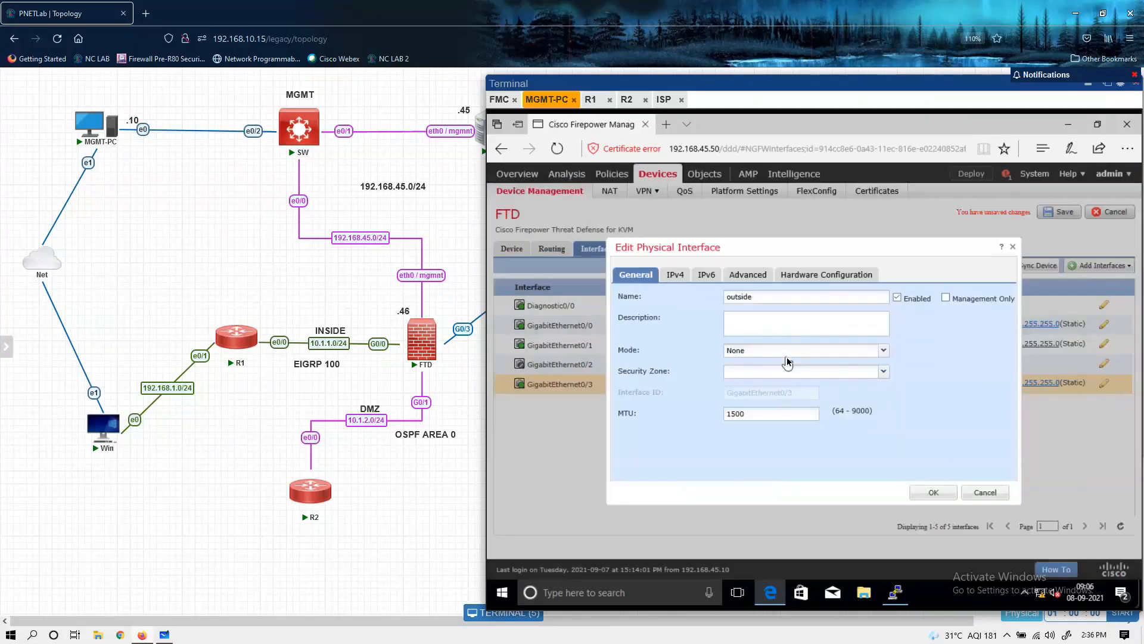
left_click(883, 372)
left_click(758, 424)
left_click(930, 492)
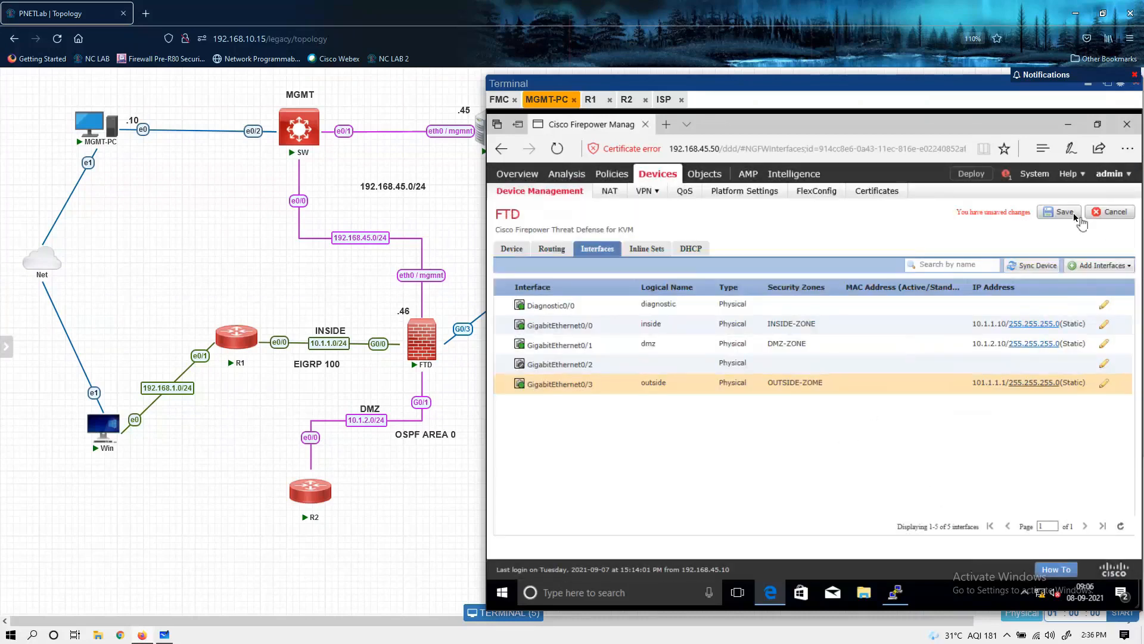
left_click(1067, 214)
left_click(645, 190)
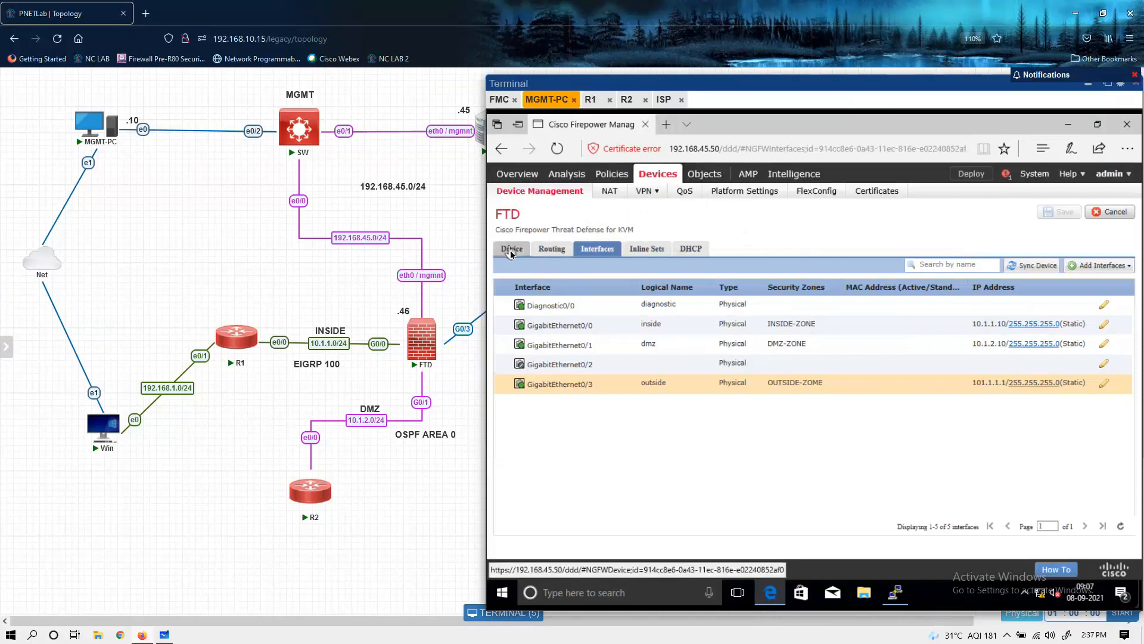
Step: Review the FTD's device details, enable its AnyConnect VPN Only license, and save the license changes
left_click(511, 250)
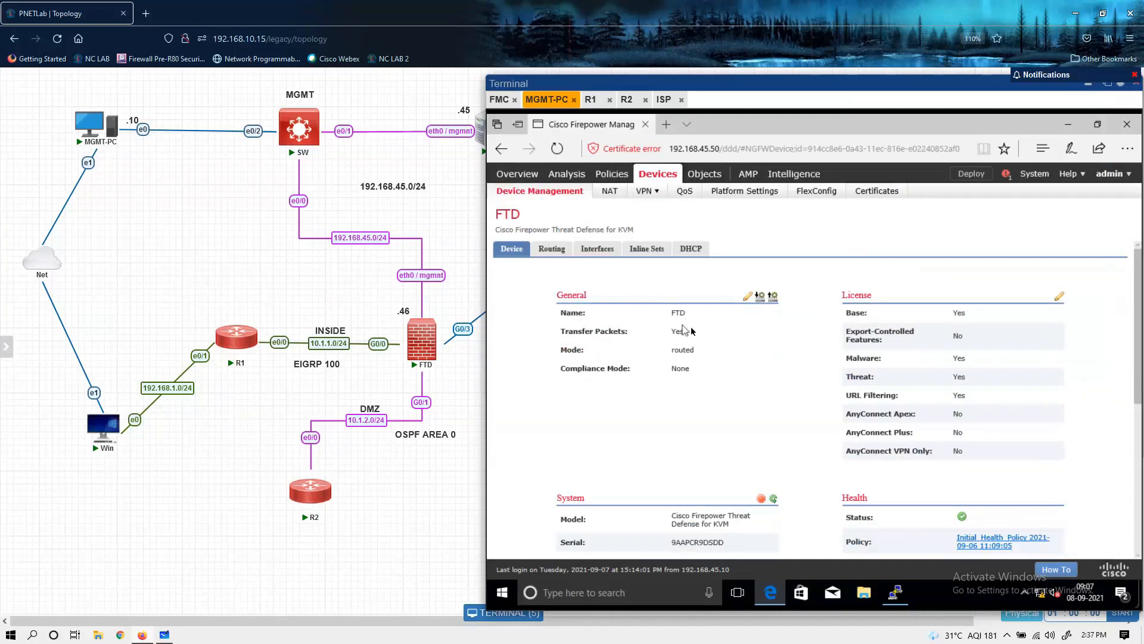
scroll(663, 420, "down", 1)
scroll(662, 420, "down", 2)
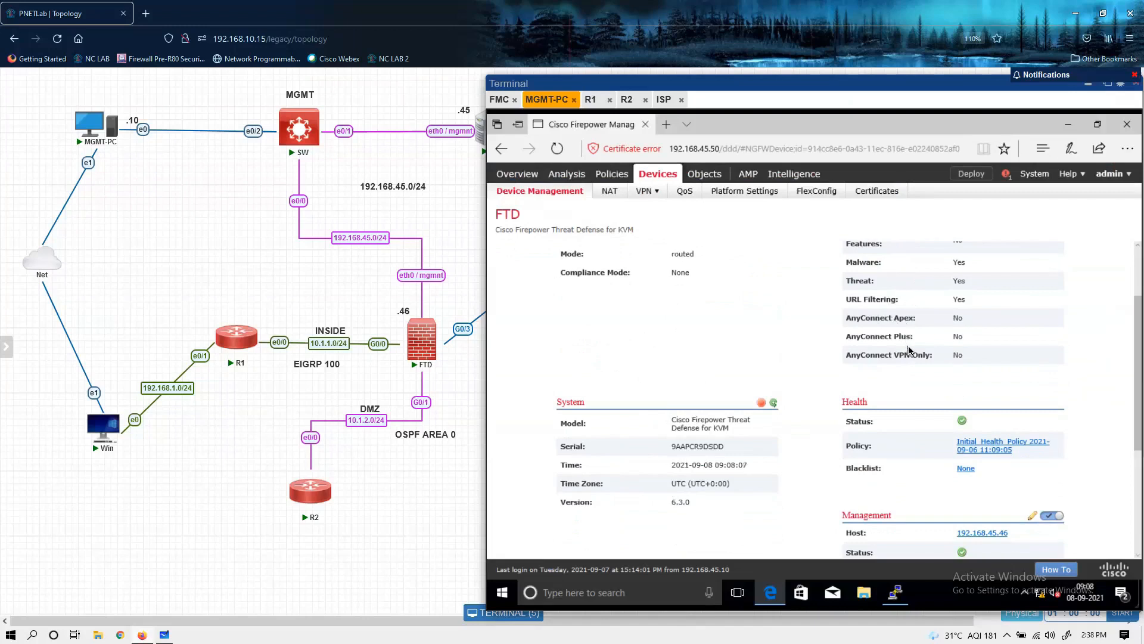
scroll(908, 350, "up", 1)
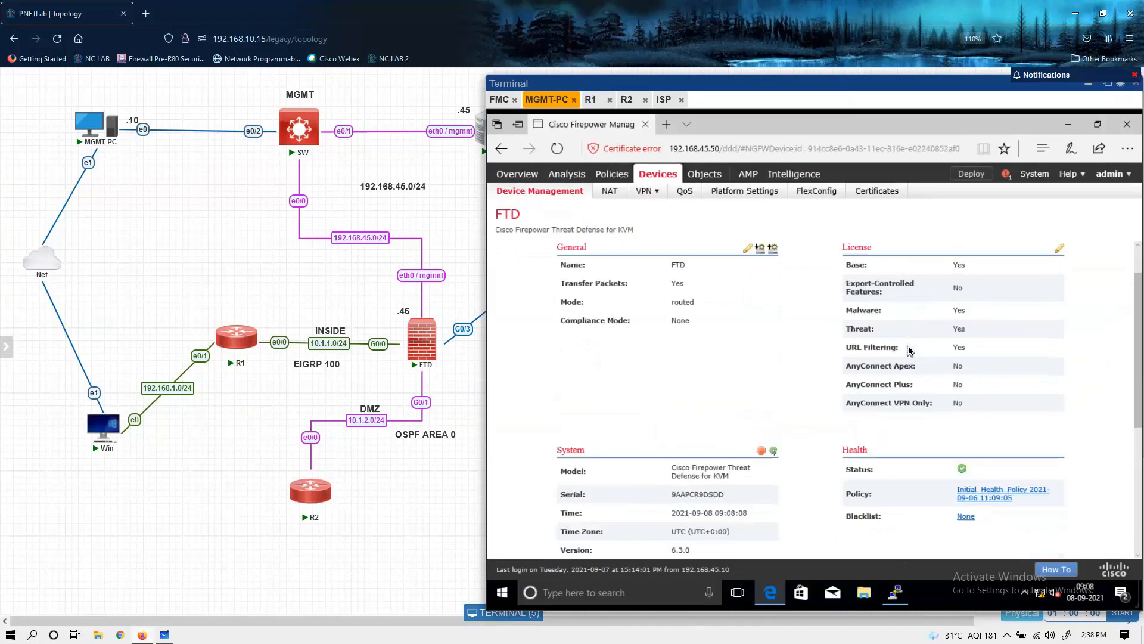
left_click(1059, 249)
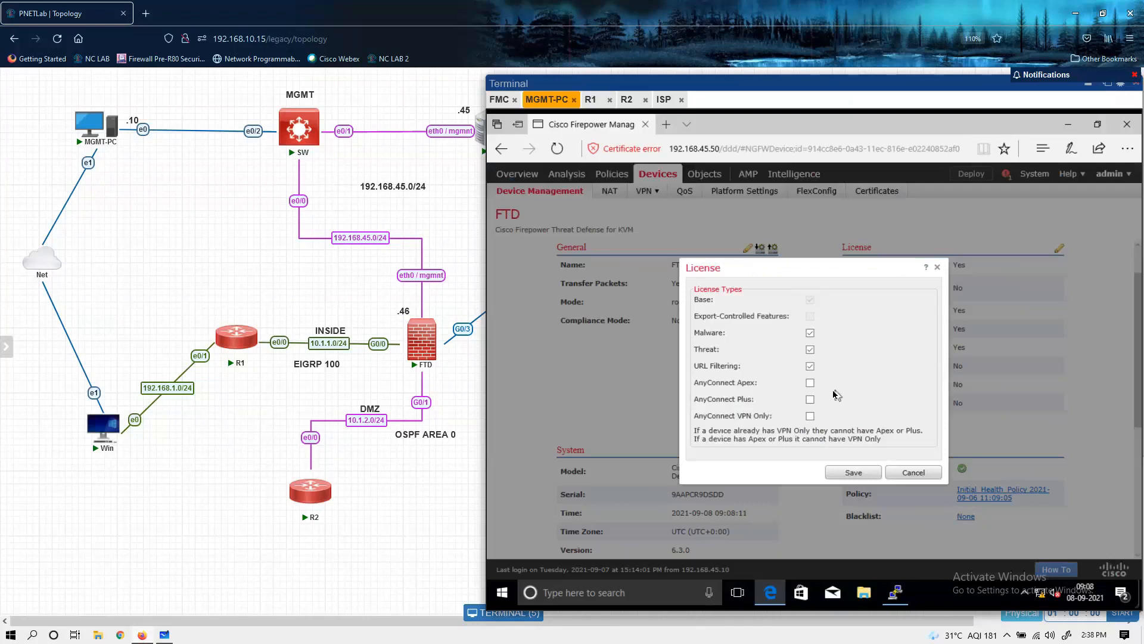
left_click(810, 418)
left_click(811, 417)
left_click(810, 399)
left_click(811, 388)
left_click(811, 400)
left_click(811, 384)
left_click(810, 416)
left_click(853, 472)
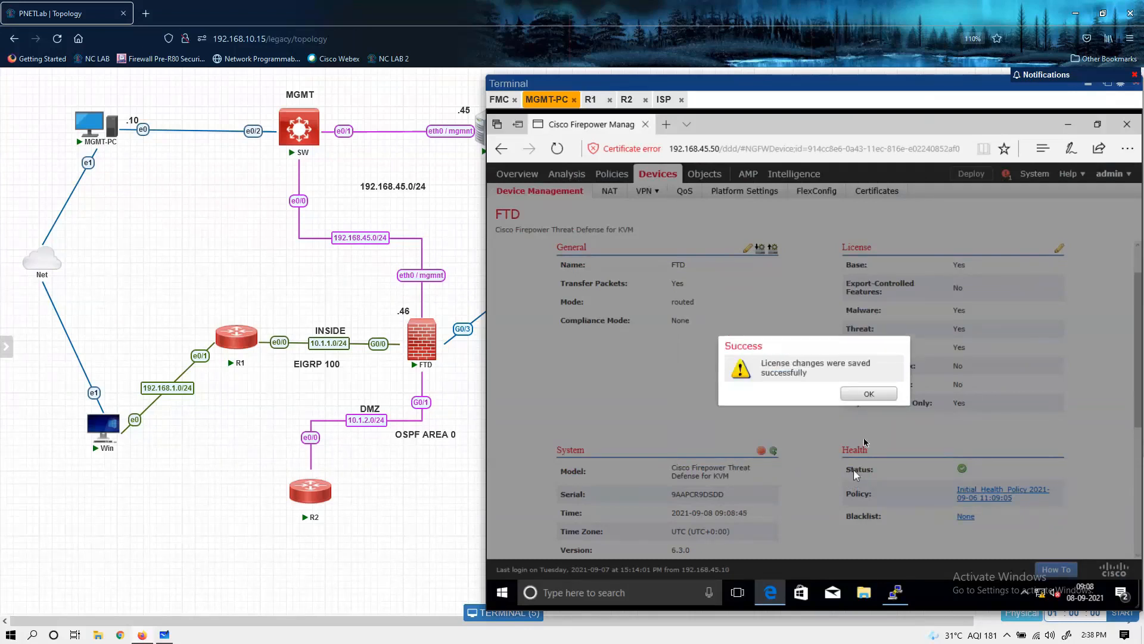
left_click(878, 395)
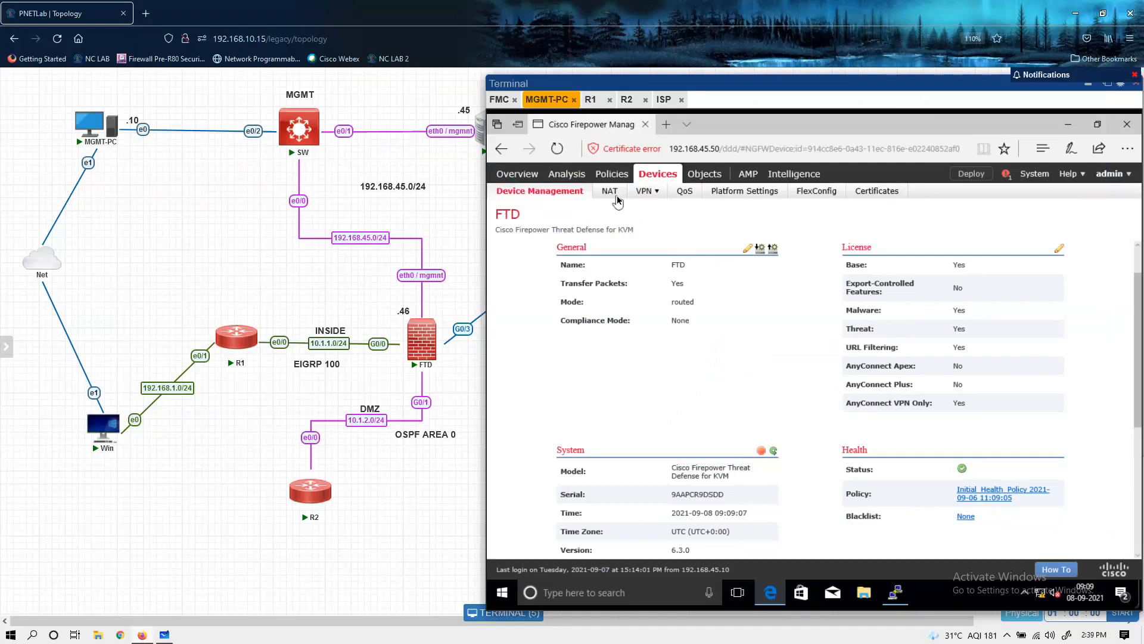
Step: Reopen the FTD from the list of managed devices and display its routing settings
left_click(552, 196)
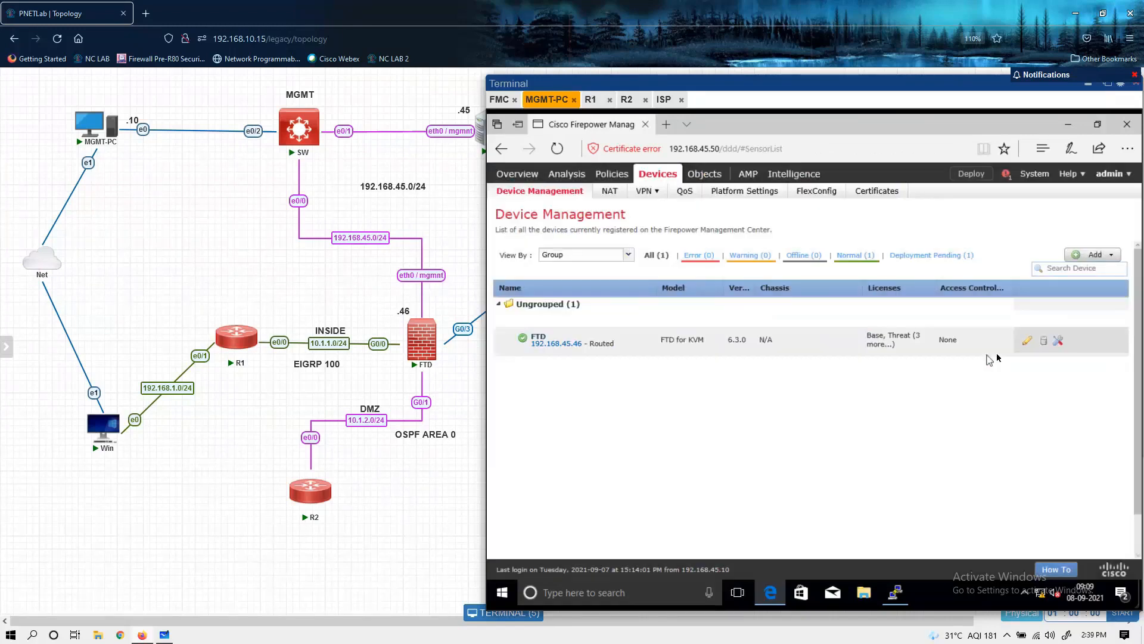
left_click(1025, 343)
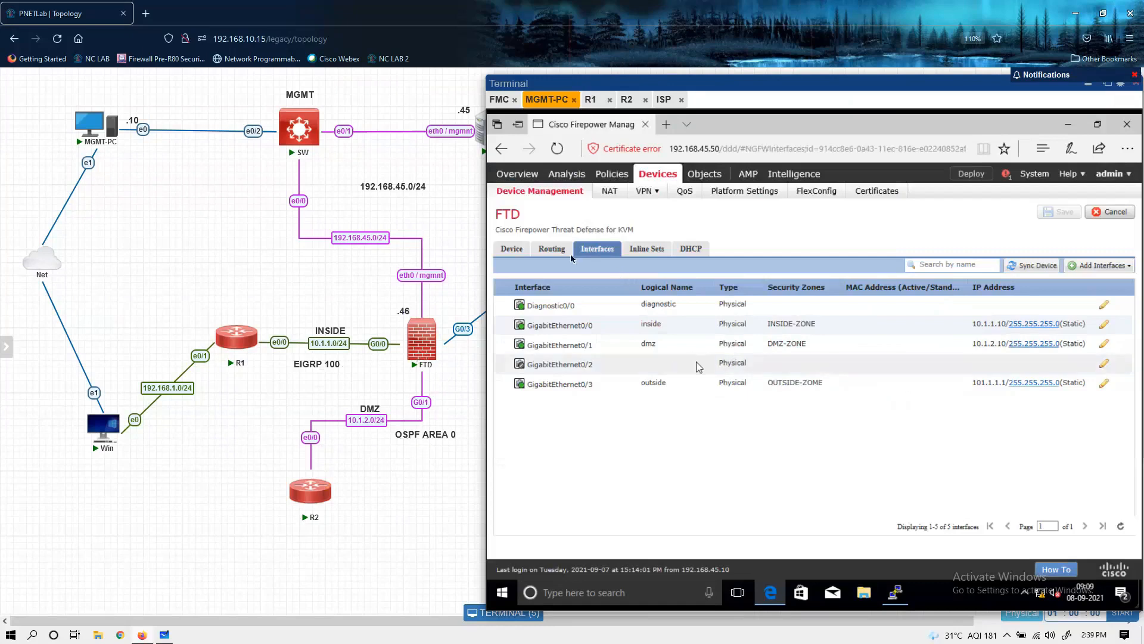
left_click(554, 253)
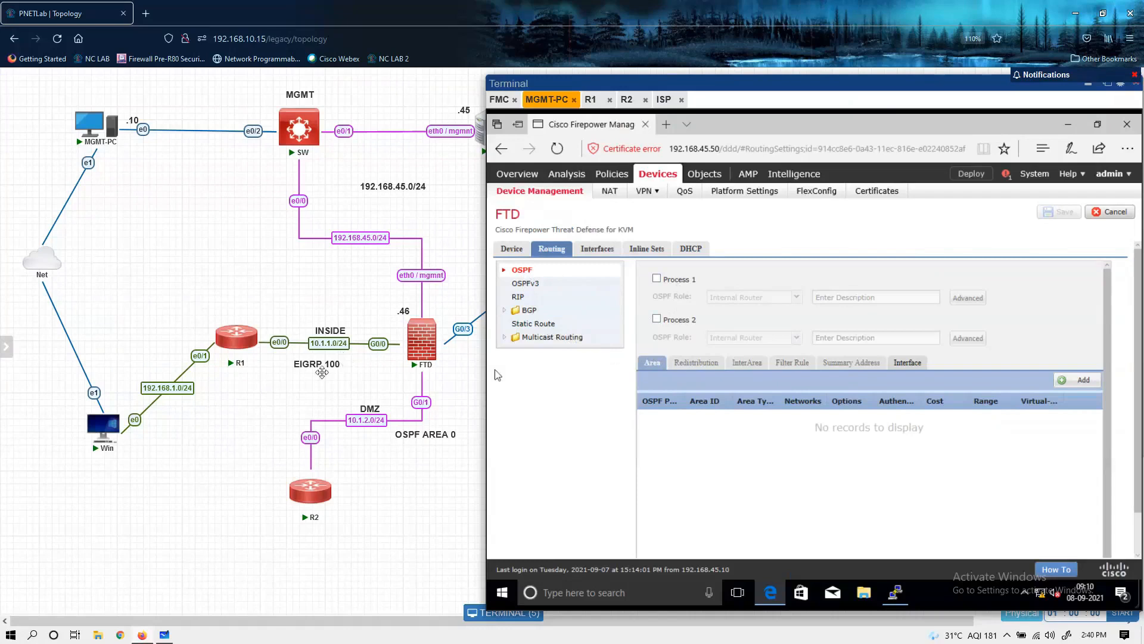
Step: Change the EIGRP 100 label below the INSIDE link in the topology to OSPF Area 0
double_click(320, 367)
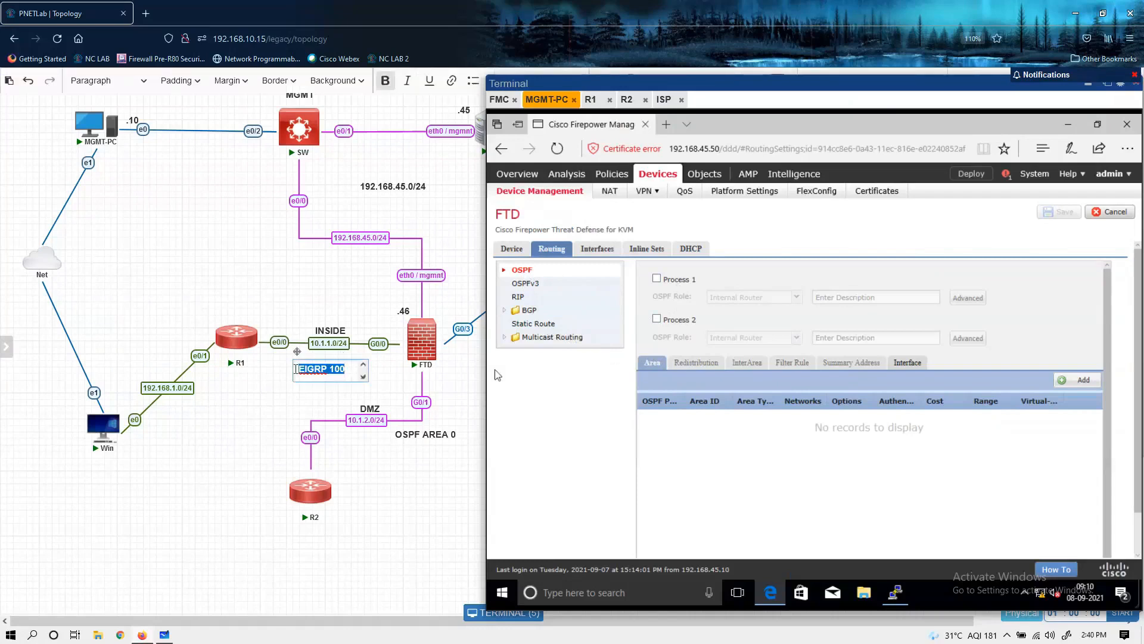
type("OSPF Are")
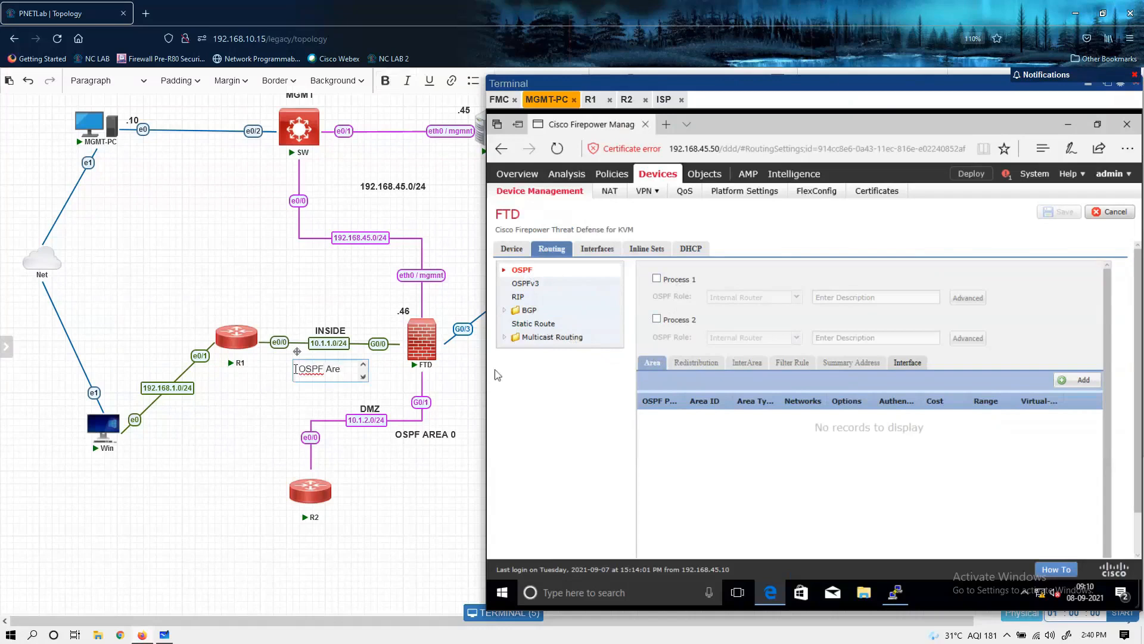
type("a")
key("Return")
type("0")
Step: Make the OSPF Area 0 label bold and widen its text box so the text fits on one line
left_click_drag(296, 350, 352, 438)
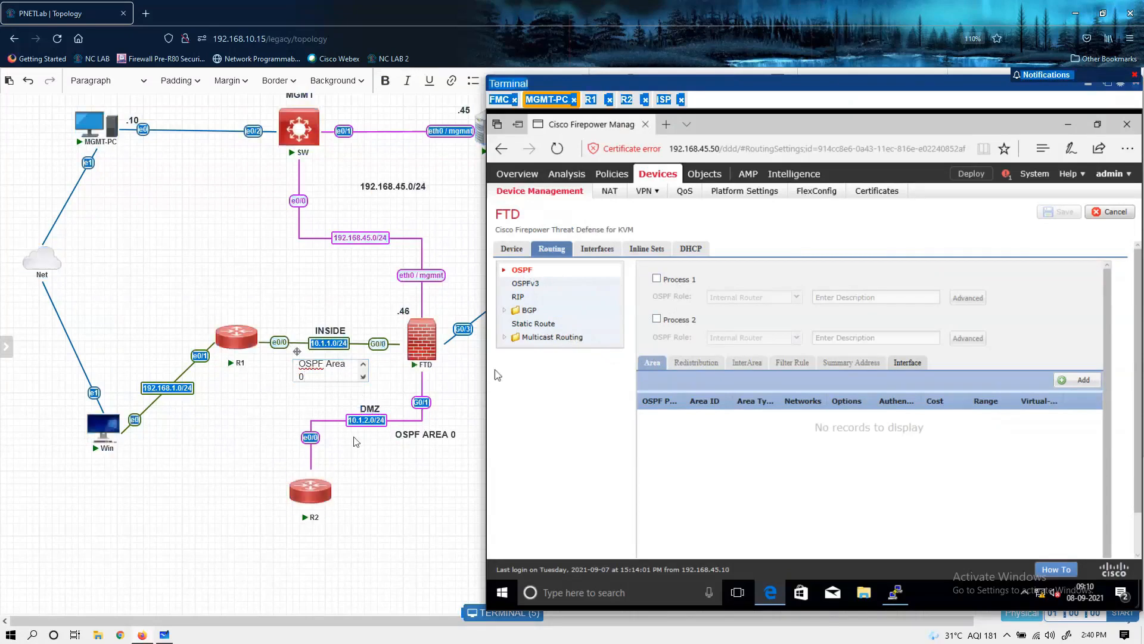
left_click(312, 375)
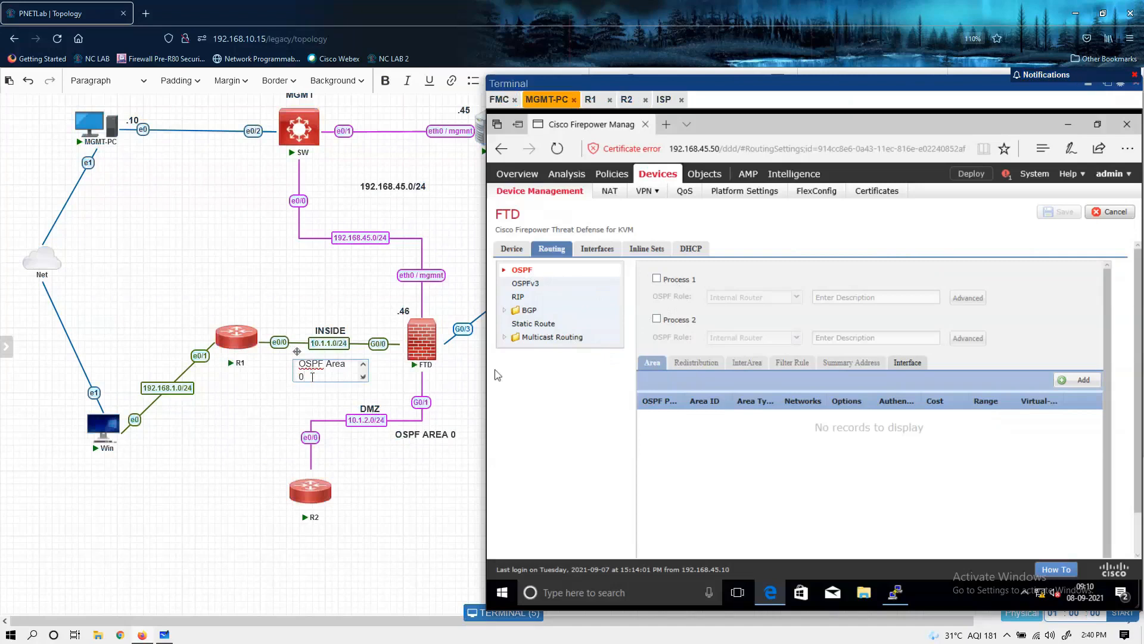
key("shift+Up")
key("shift+Left")
left_click(385, 81)
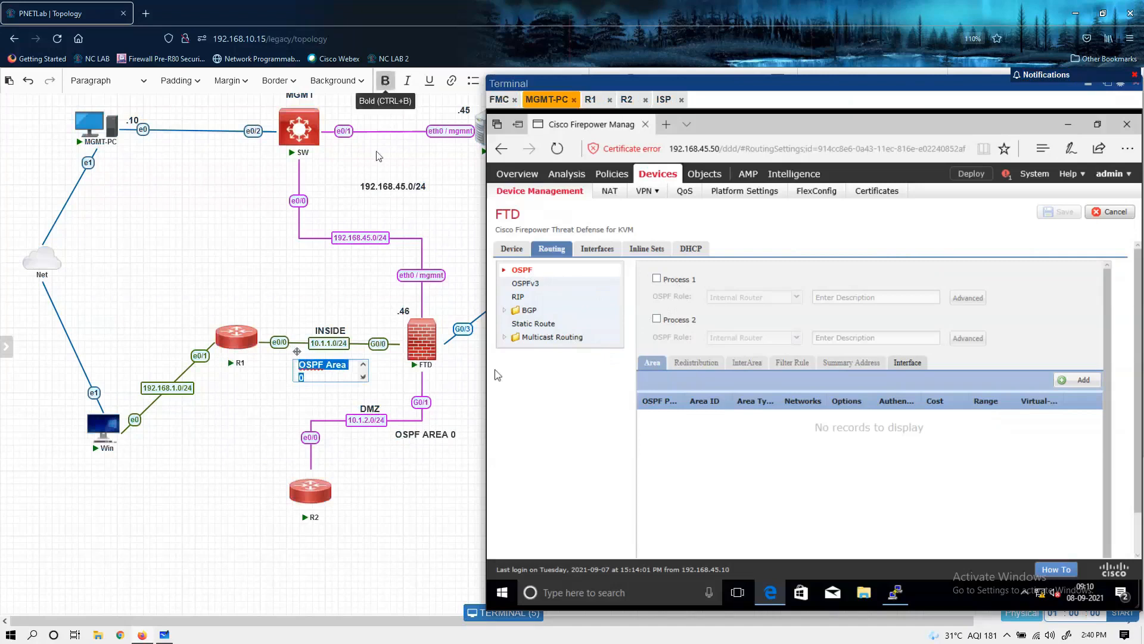
left_click_drag(365, 378, 374, 379)
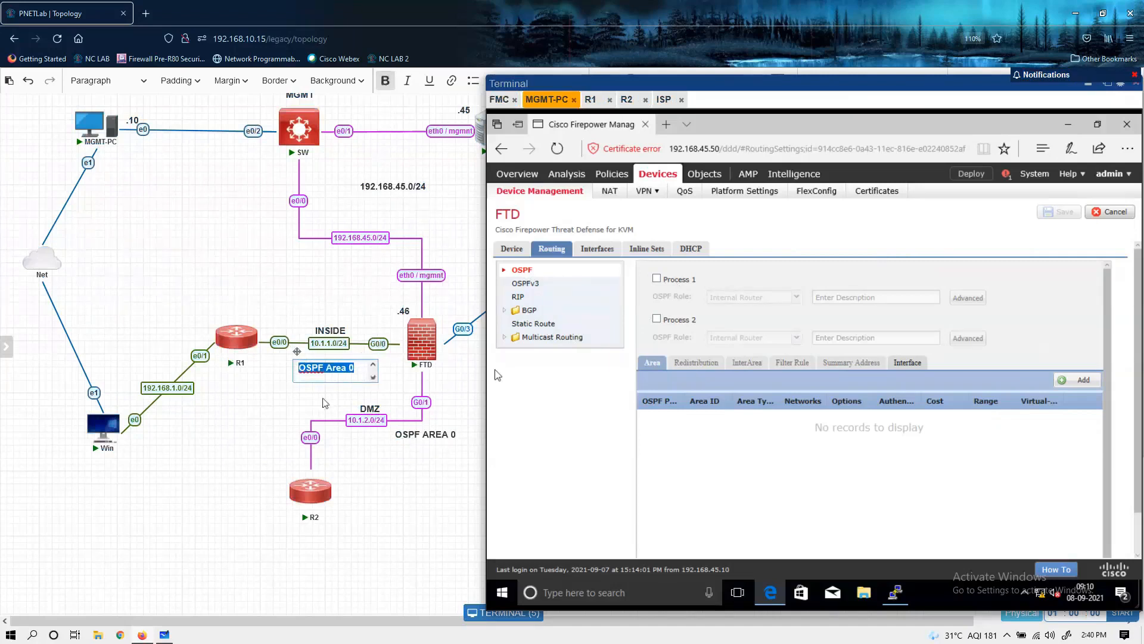
left_click(326, 403)
Step: Change the OSPF label beside the DMZ link in the topology to OSPF AREA 1
double_click(444, 433)
key("Down")
key("BackSpace")
type("1")
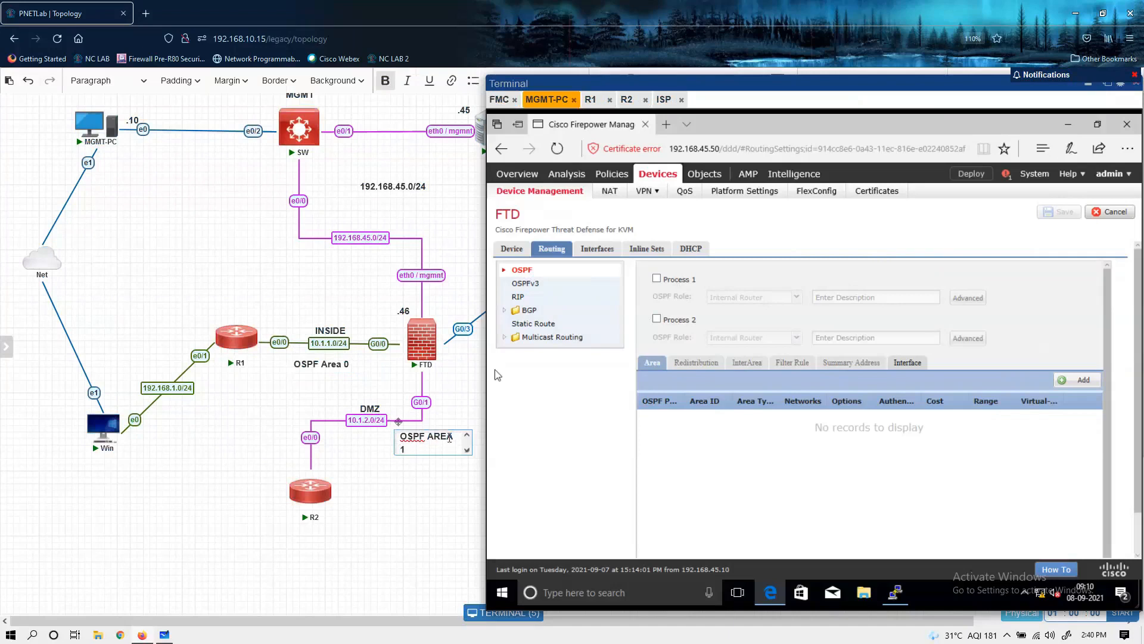
left_click(430, 563)
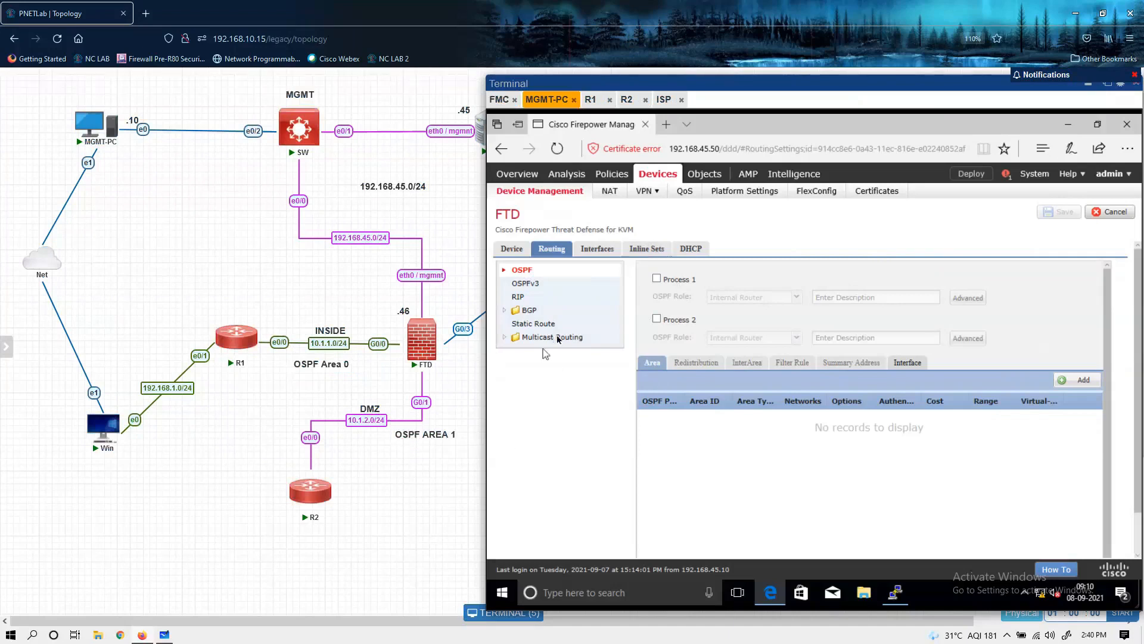
Step: Examine the FTD's OSPFv3, RIP, BGP, multicast, OSPF and static route options, including the form for adding a static route
left_click(525, 285)
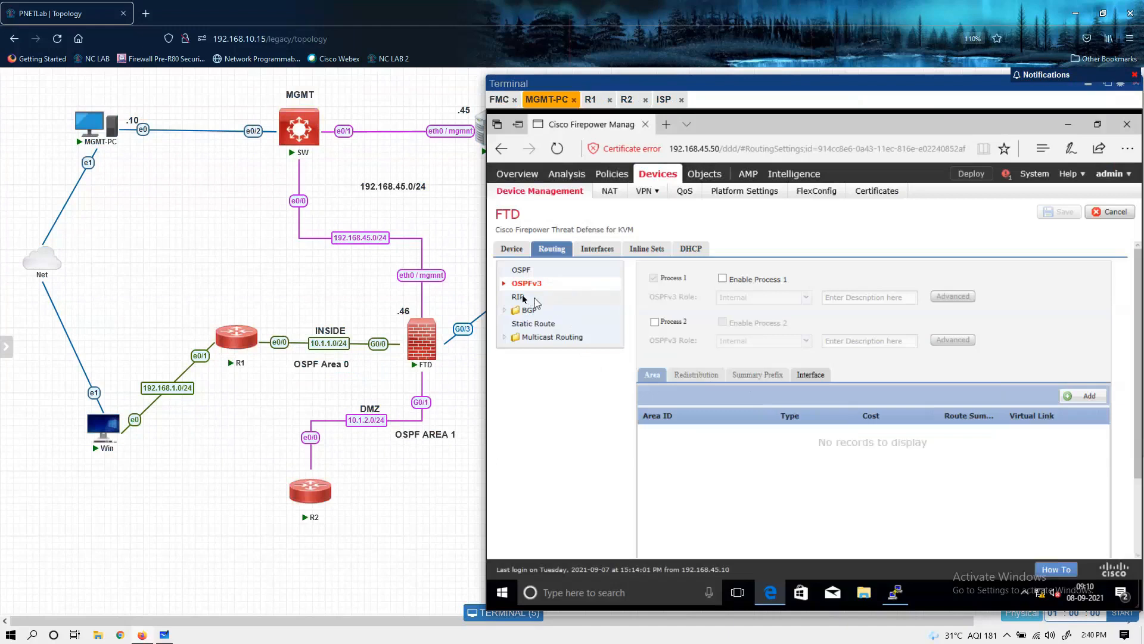
left_click(519, 297)
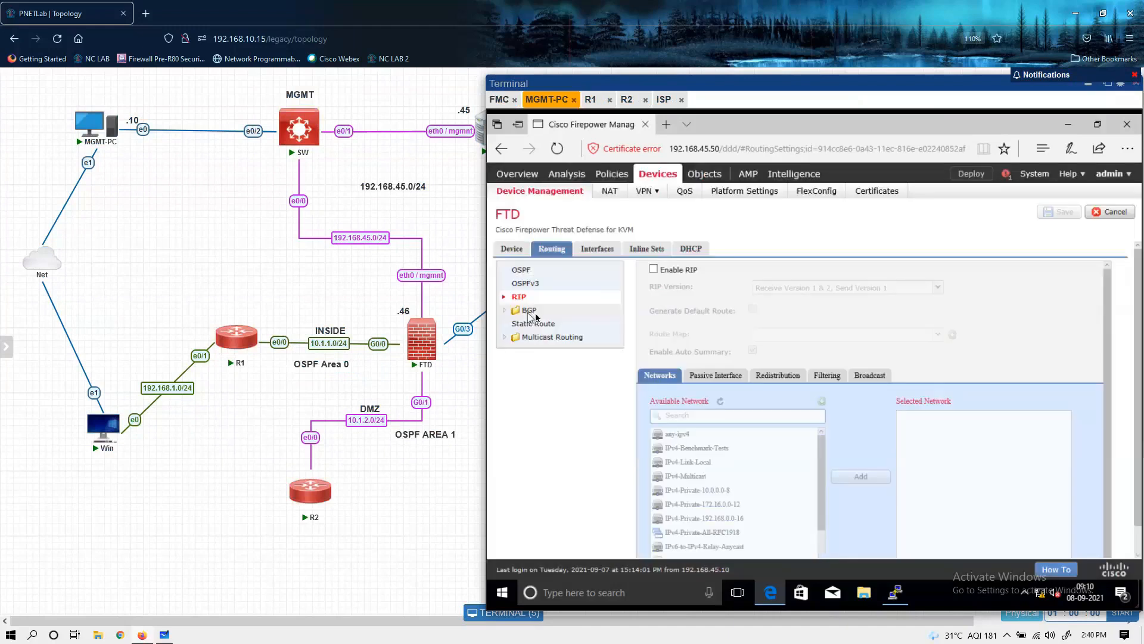
left_click(507, 312)
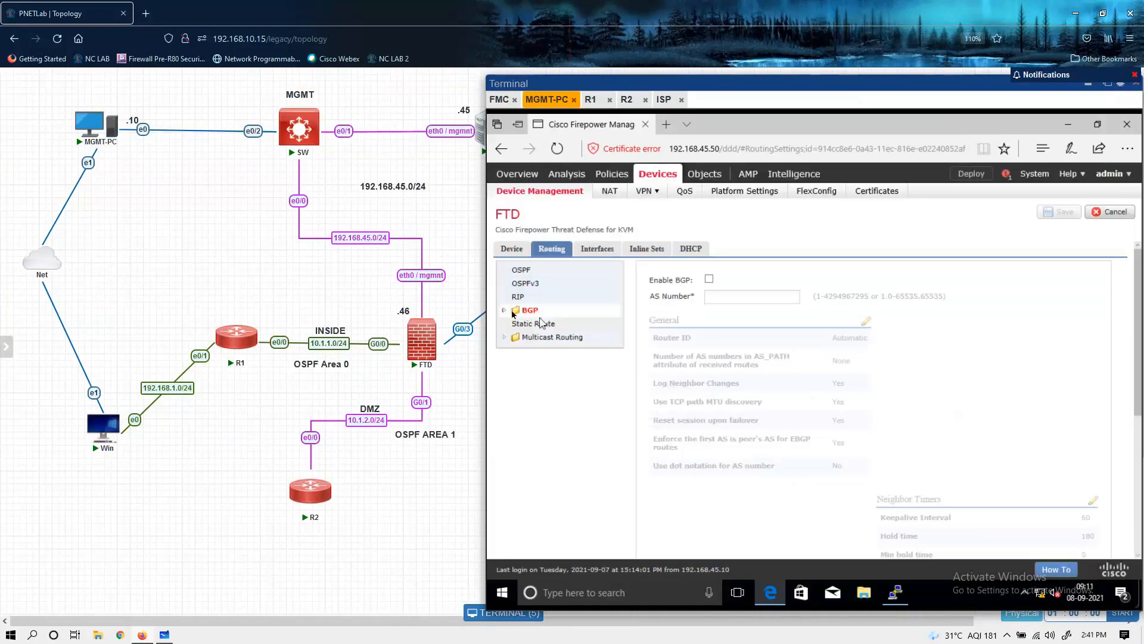
left_click(504, 311)
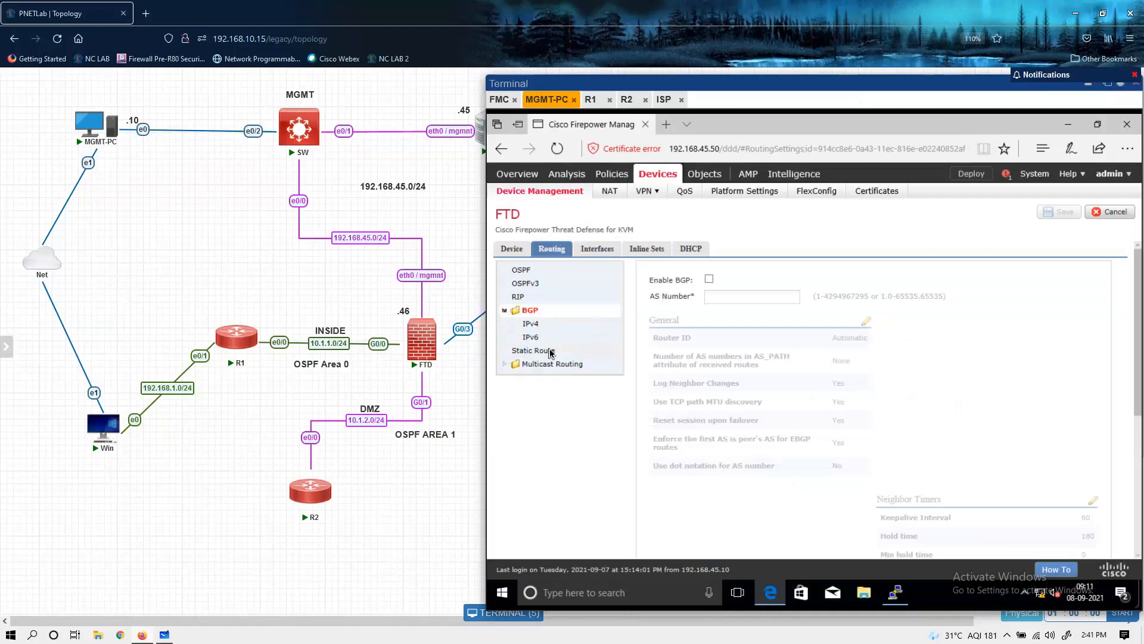
left_click(504, 365)
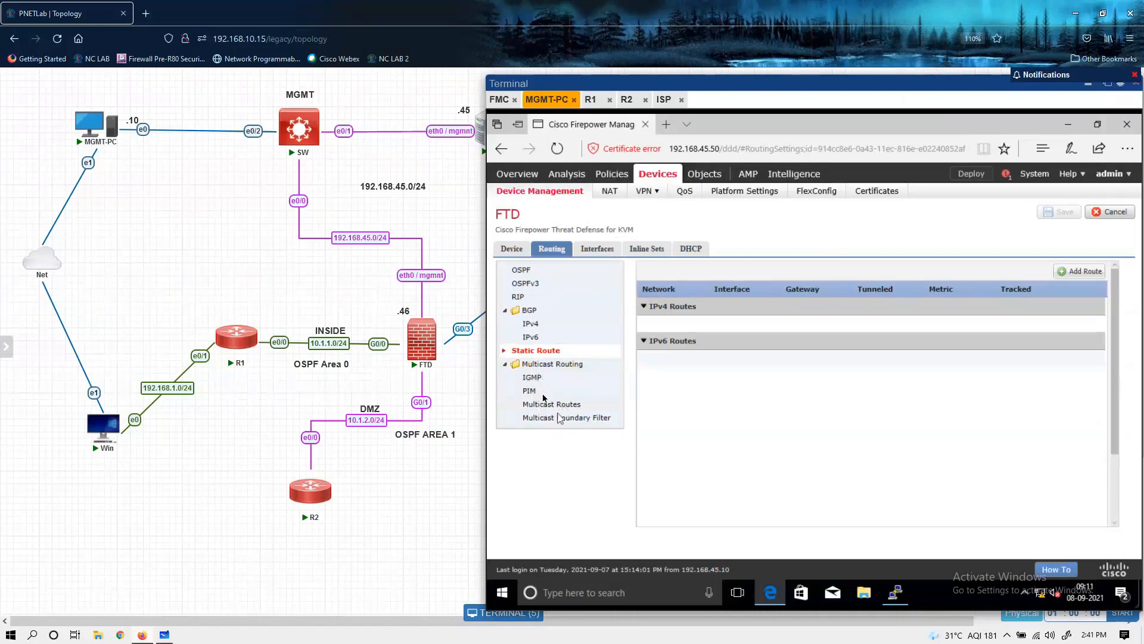
left_click(504, 364)
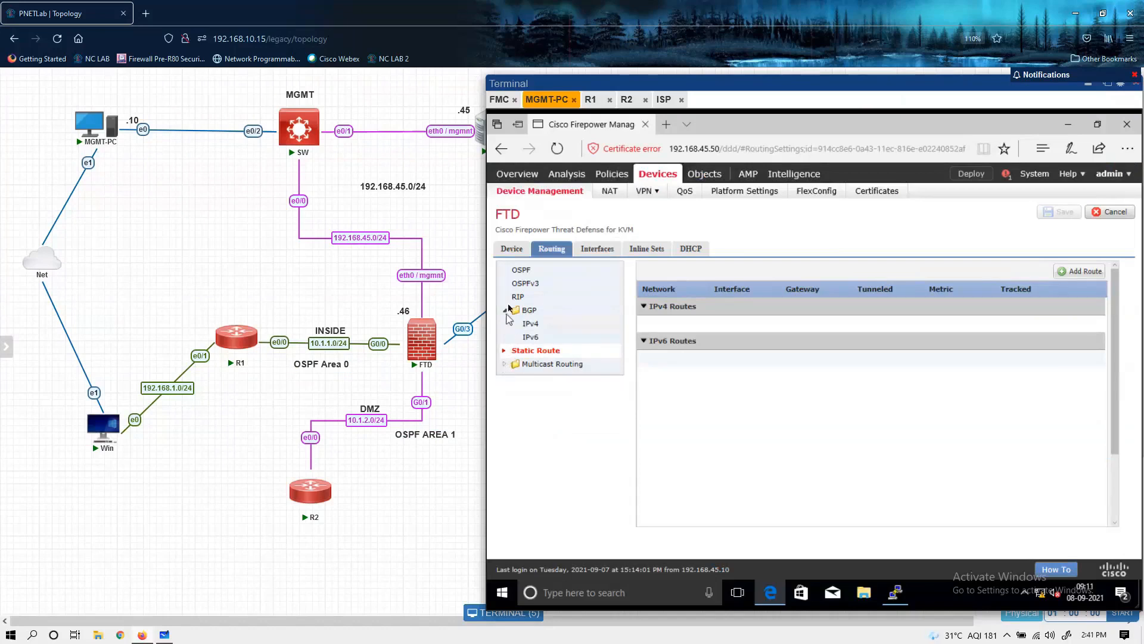
left_click(519, 271)
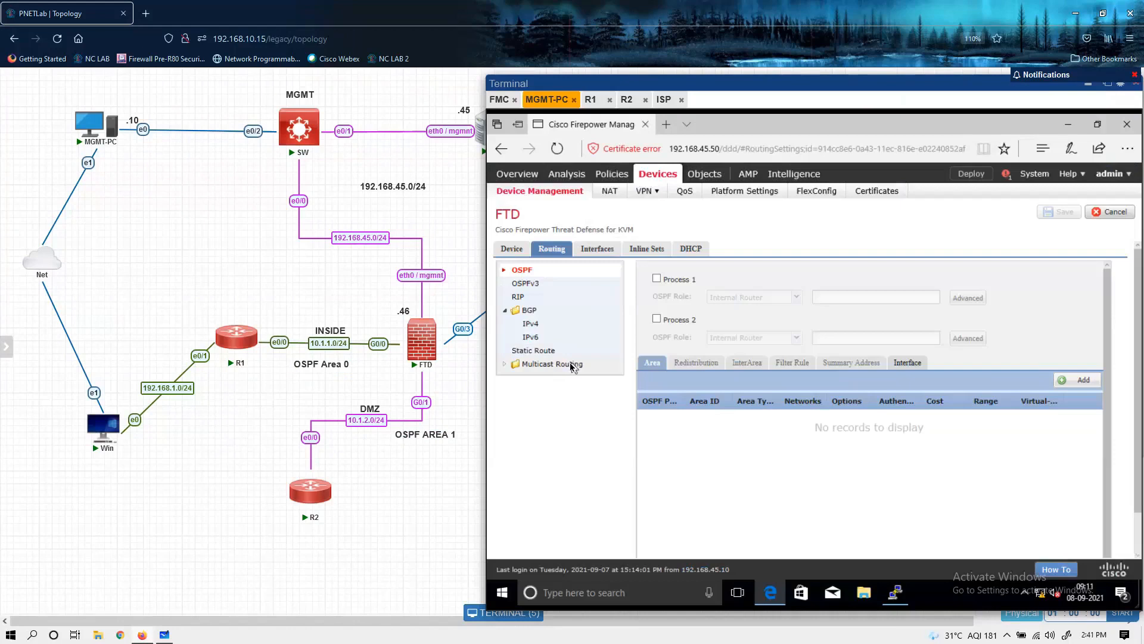
left_click(542, 351)
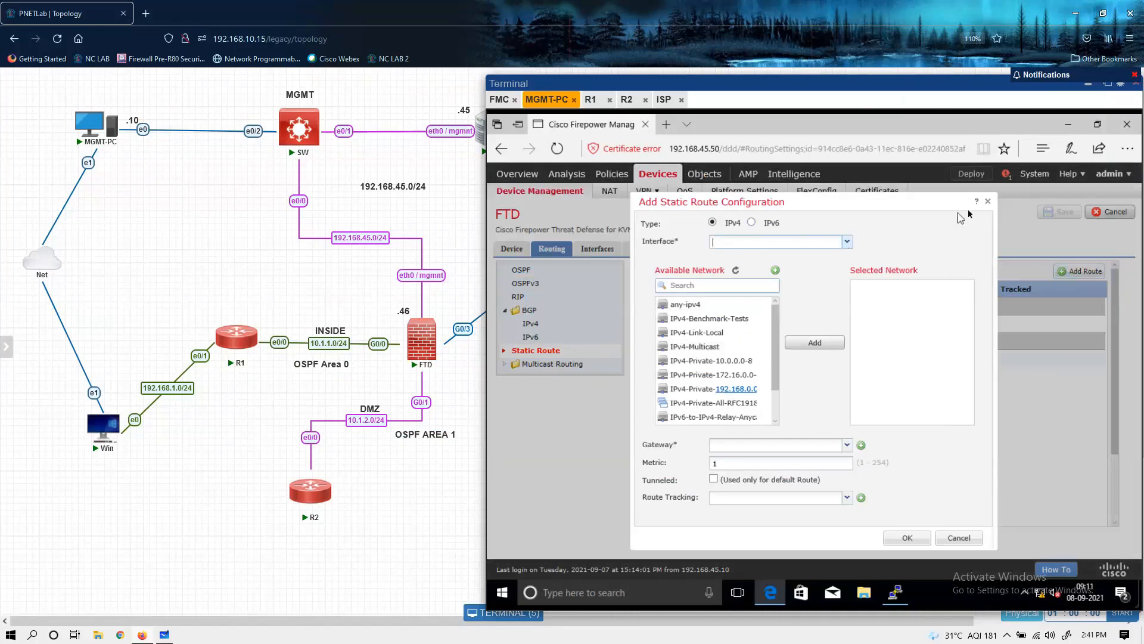
left_click(988, 202)
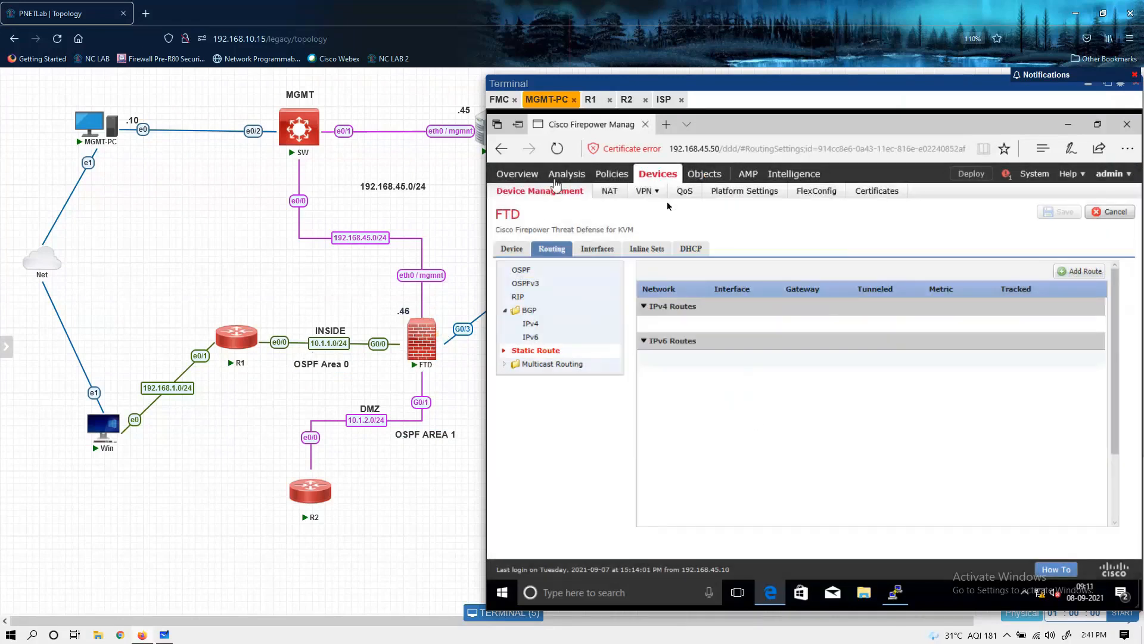
Step: Start a new IPv4 static route on the outside interface with any-ipv4 as its destination network
left_click(1083, 270)
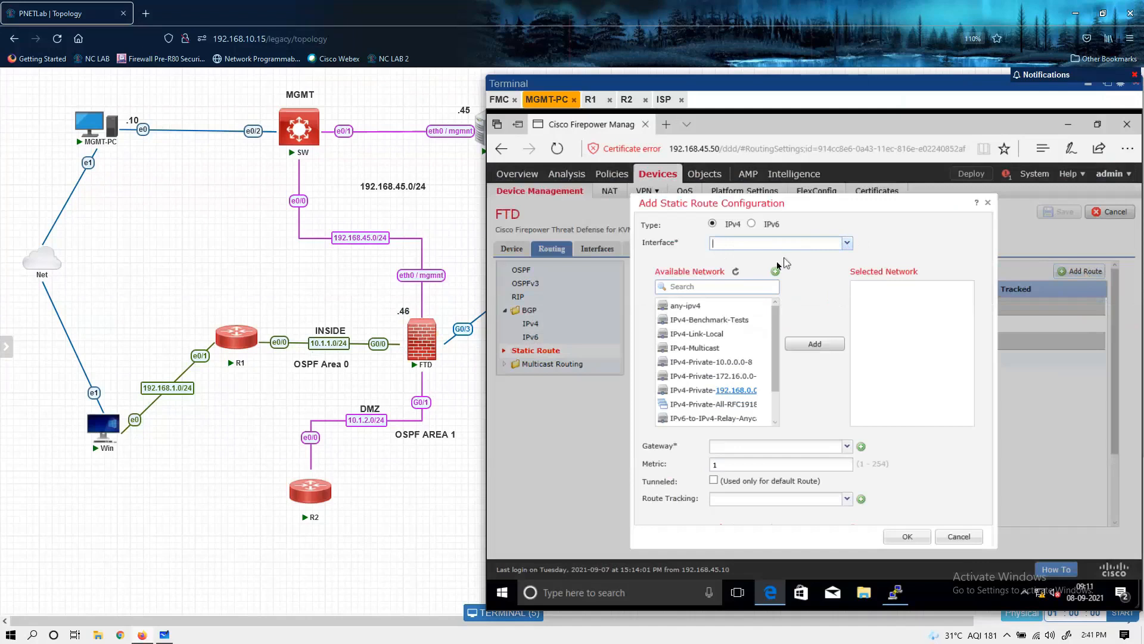
left_click(849, 246)
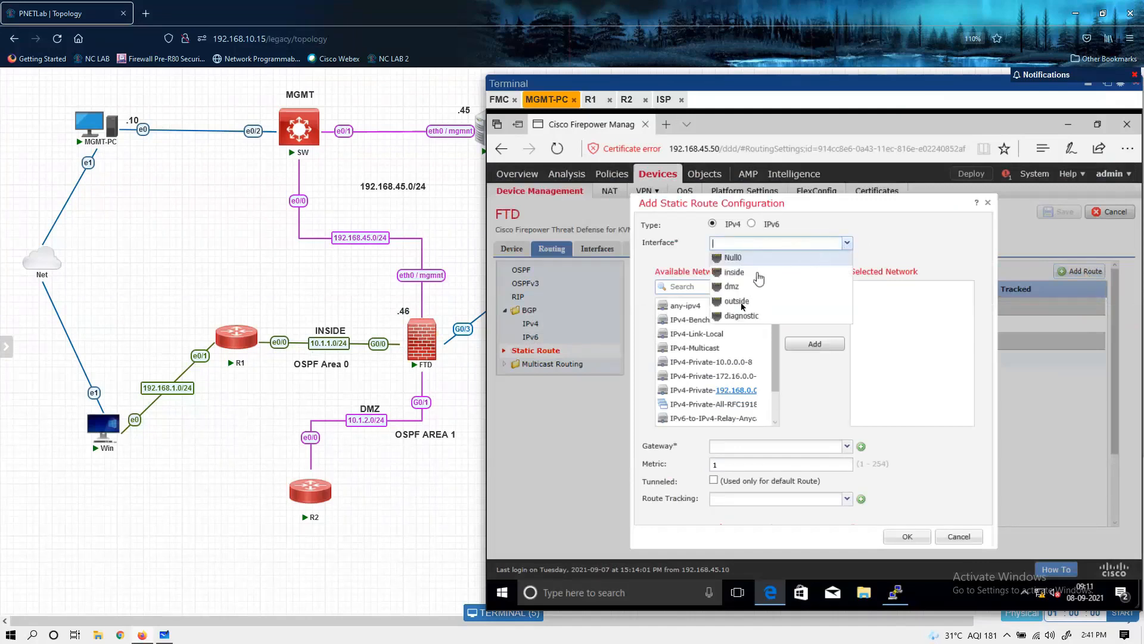
left_click(741, 309)
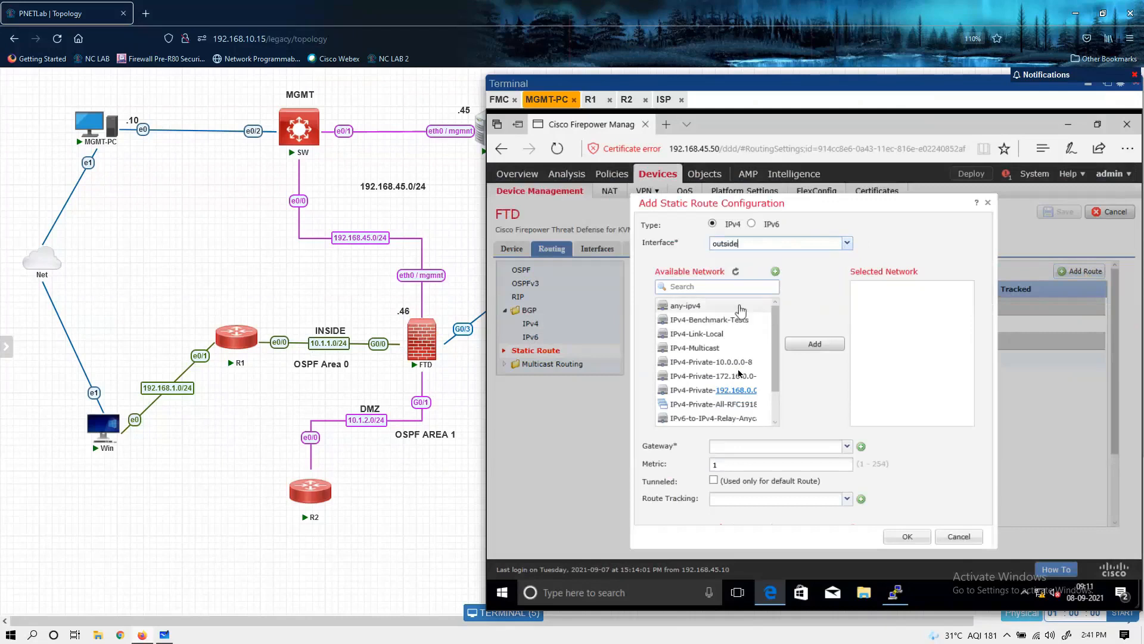
left_click(692, 309)
left_click(814, 345)
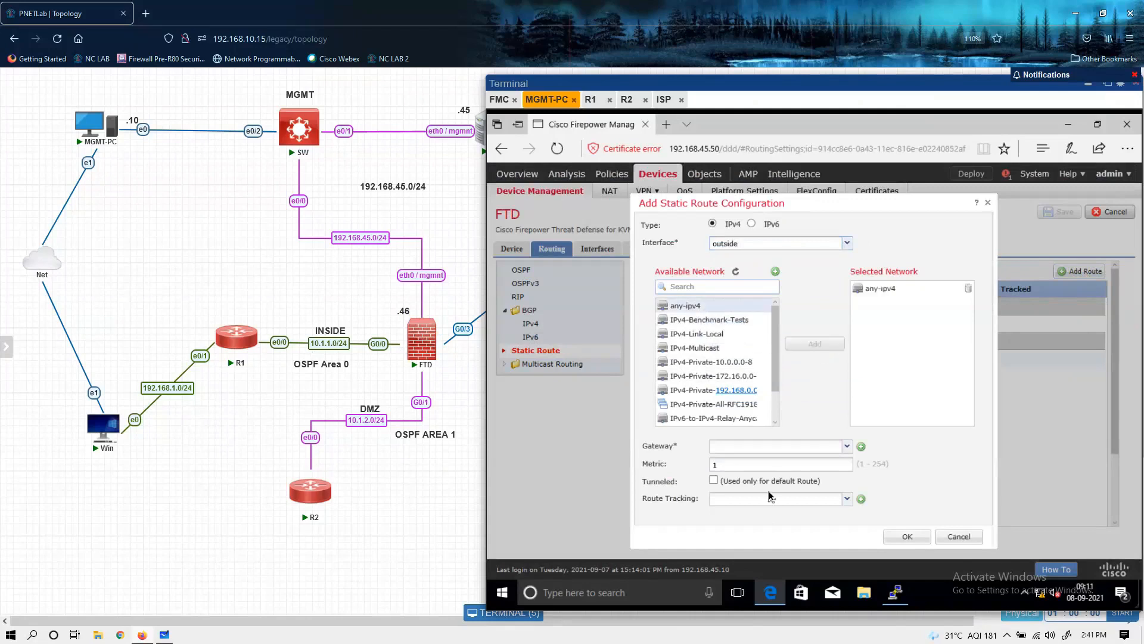
Step: Use ISP-IP as the static route's gateway and add the route to the FTD's IPv4 routes
left_click(850, 447)
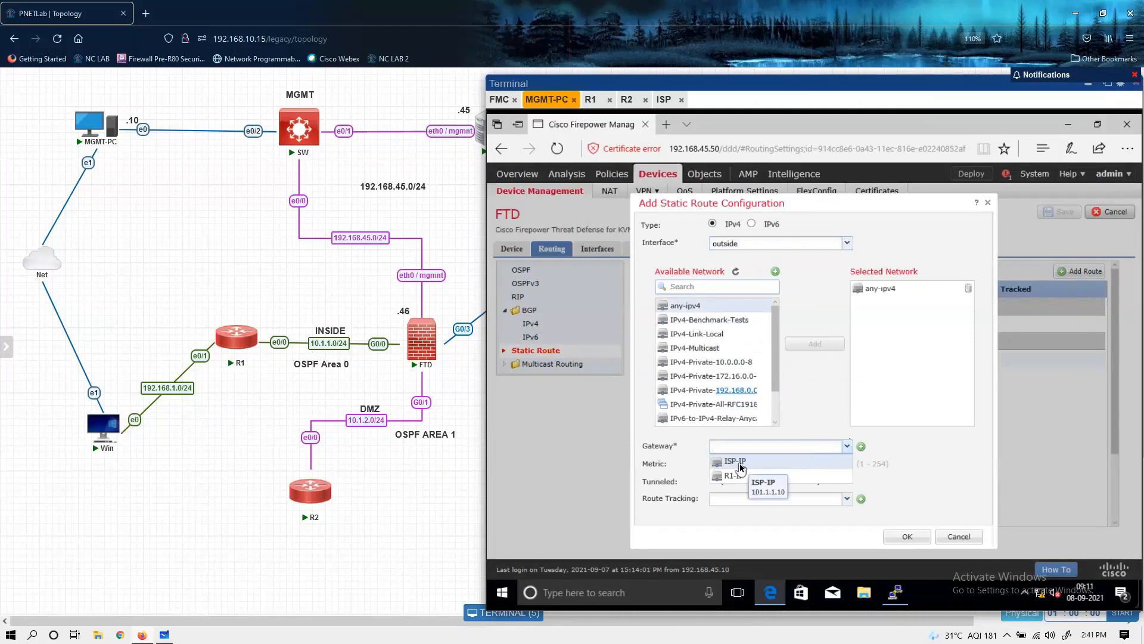
left_click(739, 461)
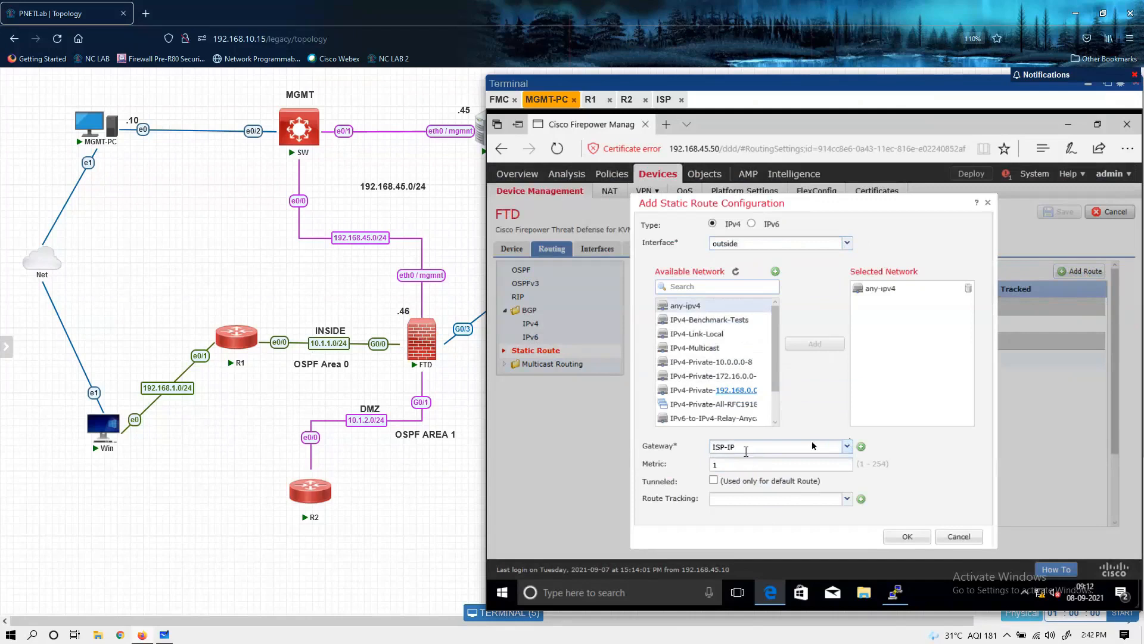
left_click(861, 448)
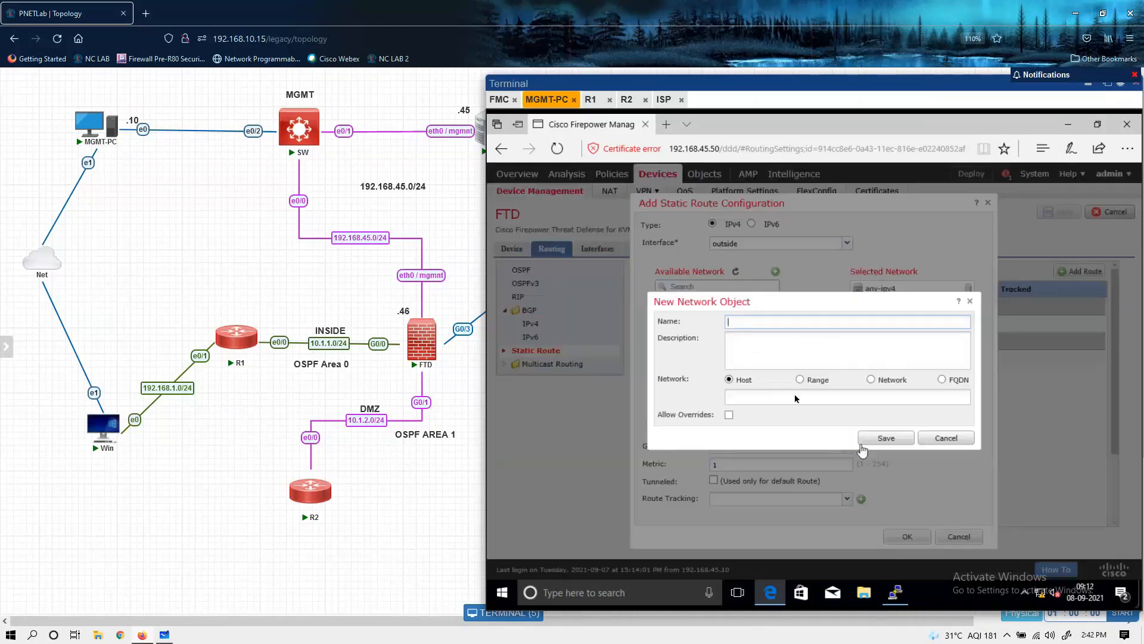
left_click(952, 440)
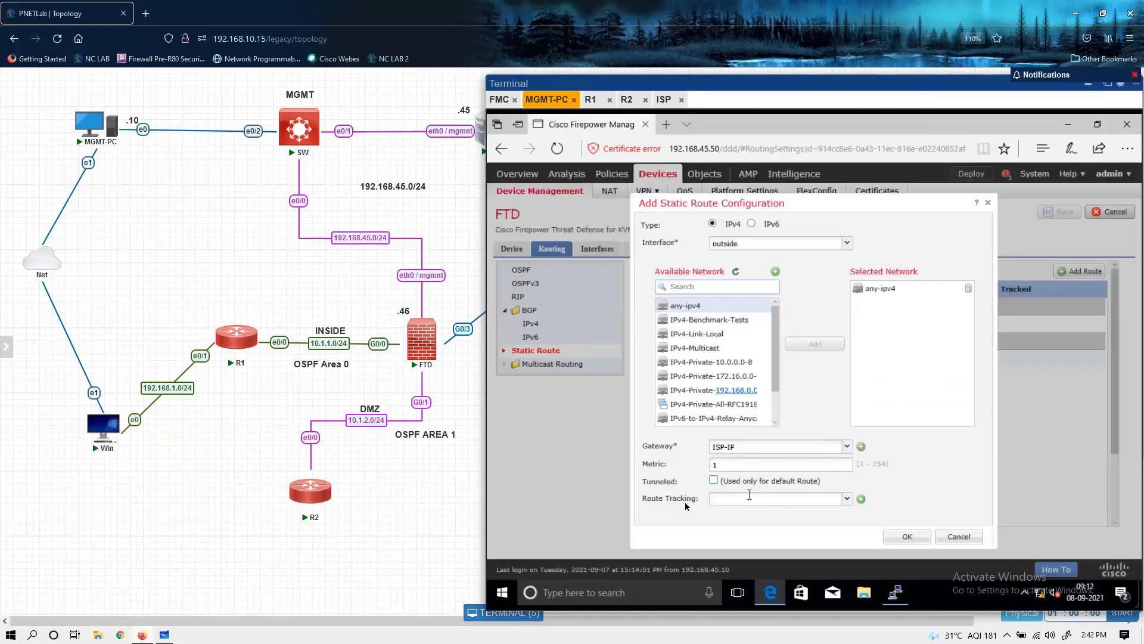
left_click(713, 500)
left_click(907, 536)
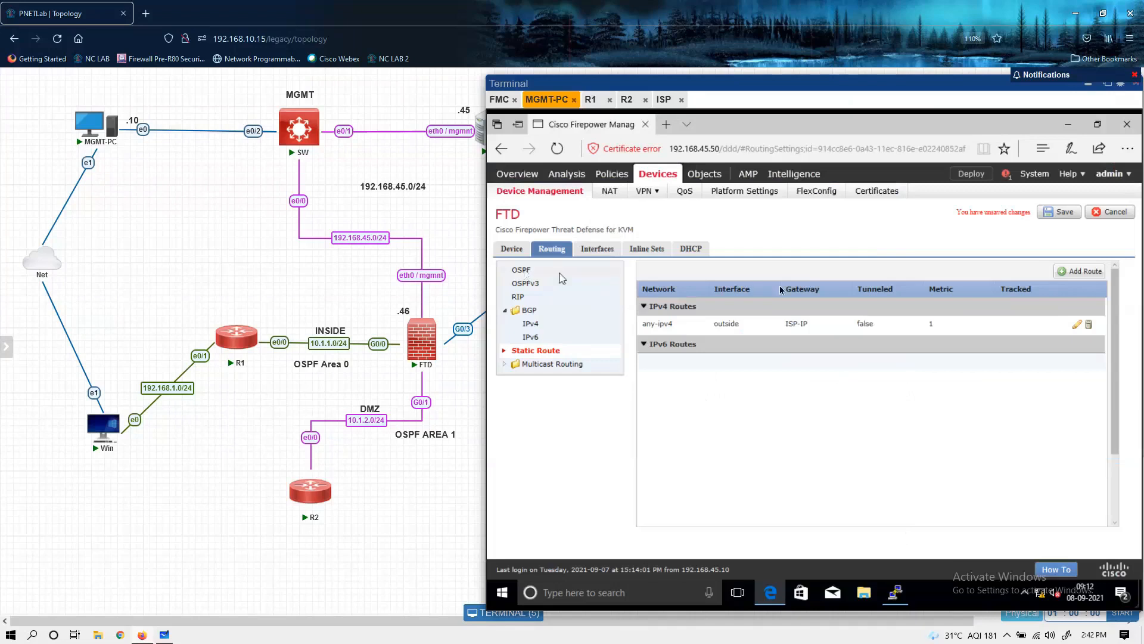
Step: Enable OSPF Process 1 on the FTD and give it the ABR & ASBR role
left_click(520, 270)
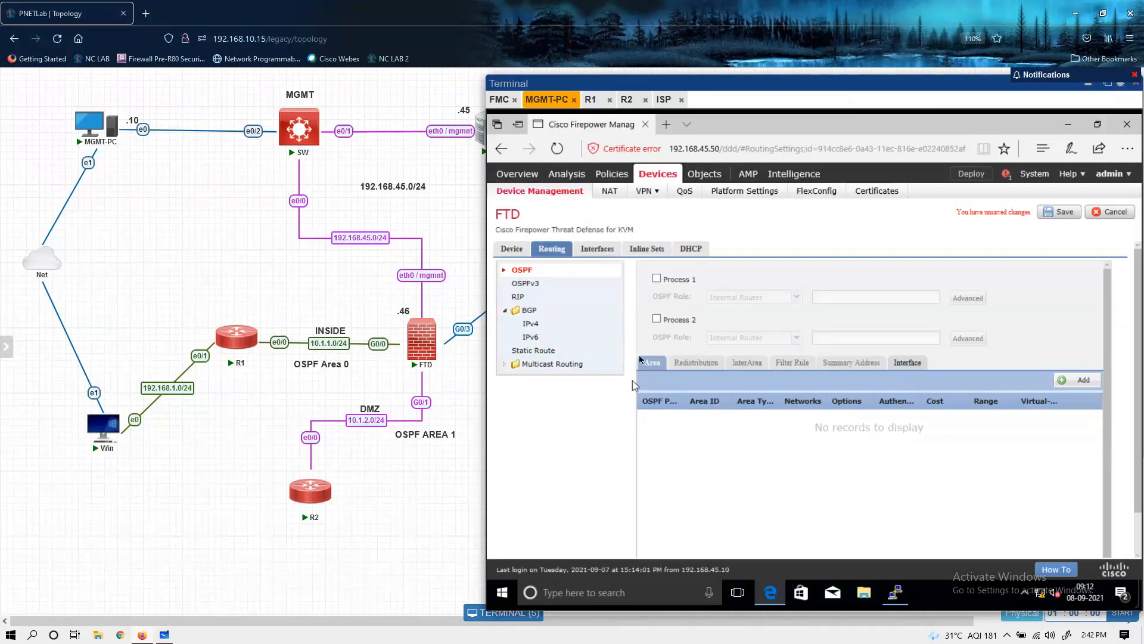
left_click(657, 278)
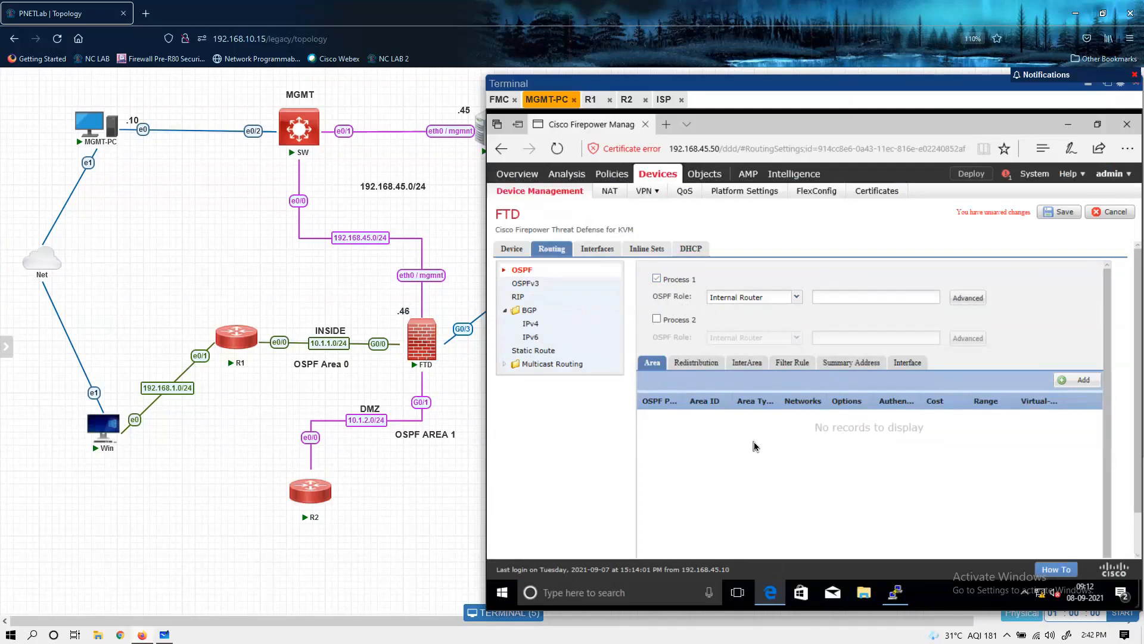
left_click(796, 298)
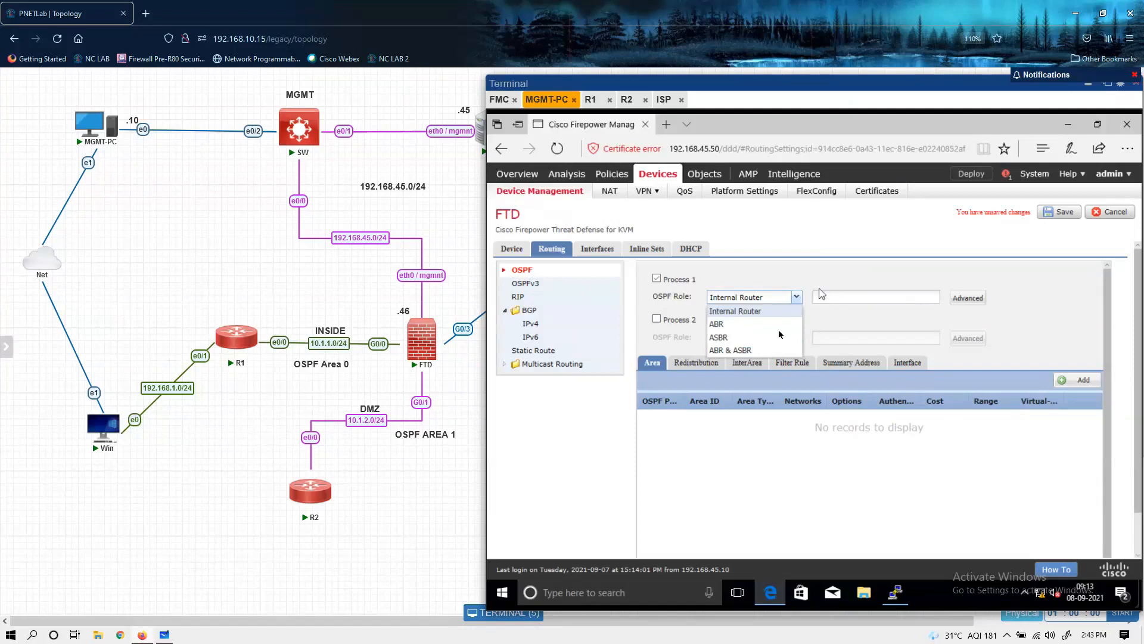
left_click(754, 351)
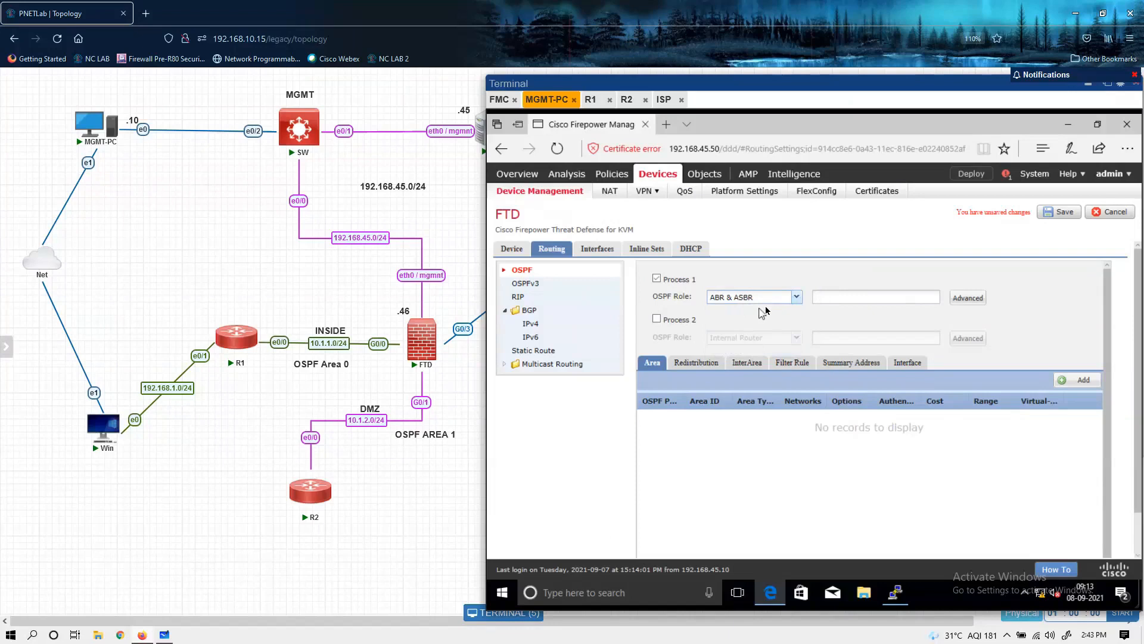
Step: In Process 1's advanced settings, set the router ID to IP address 10.10.10.10 and enable Default Information Originate
left_click(961, 299)
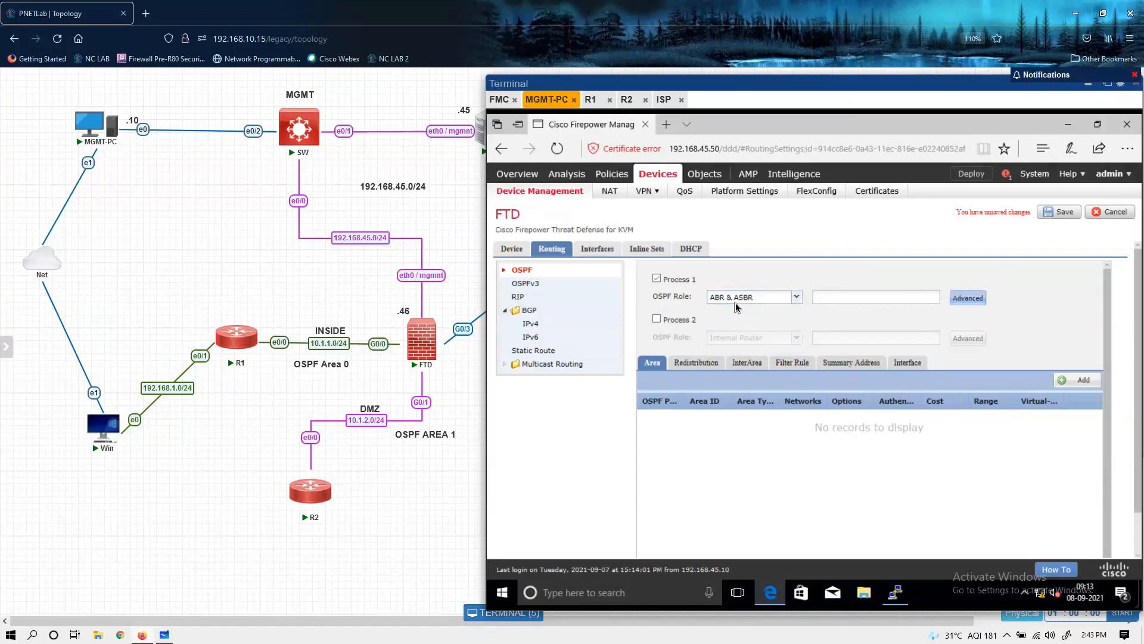
left_click(727, 250)
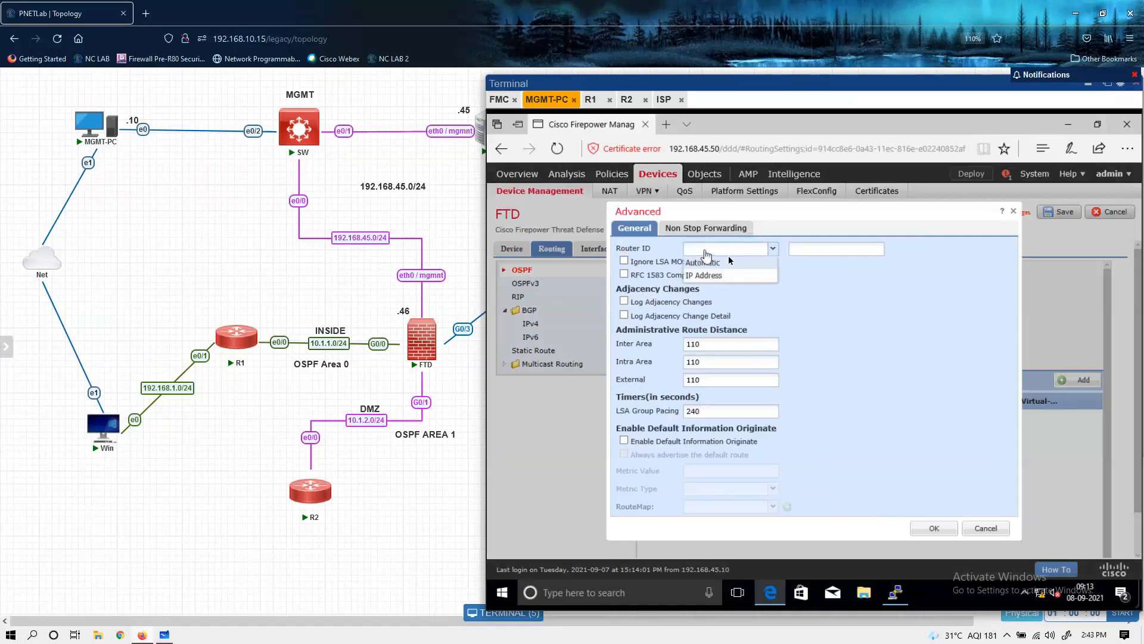
left_click(737, 275)
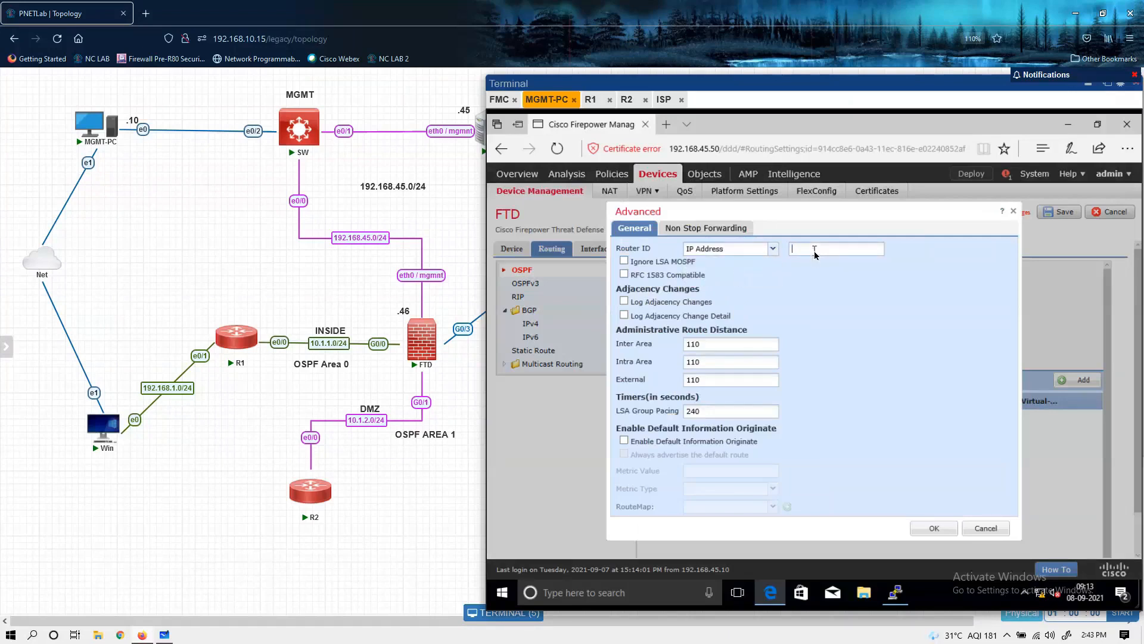
left_click(814, 251)
type("10.10.10.10")
left_click(624, 441)
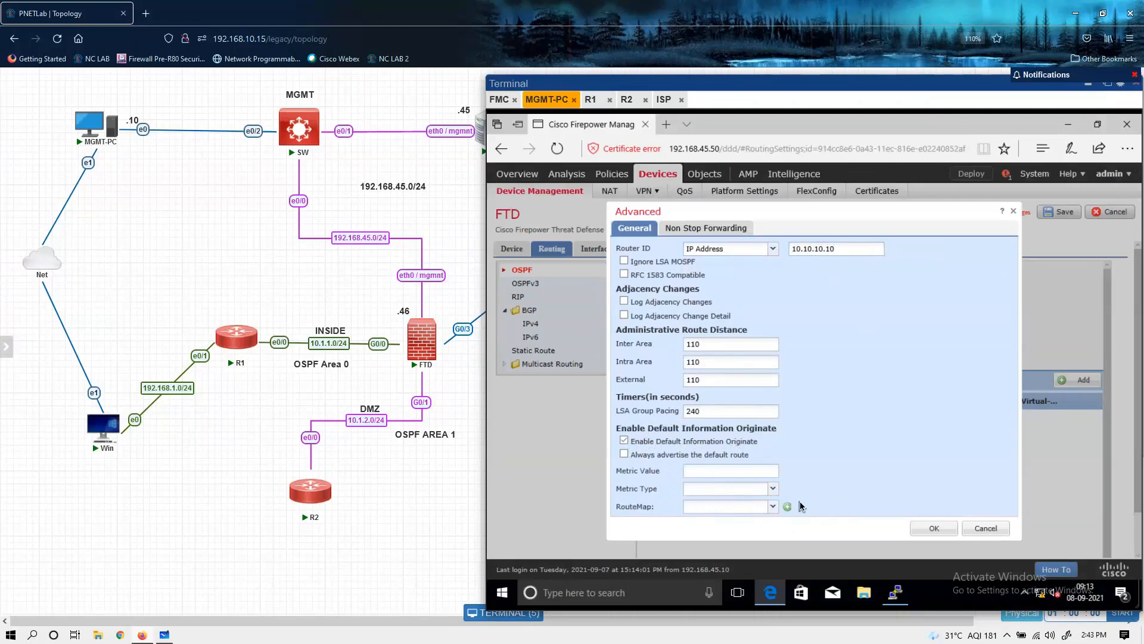
left_click(935, 528)
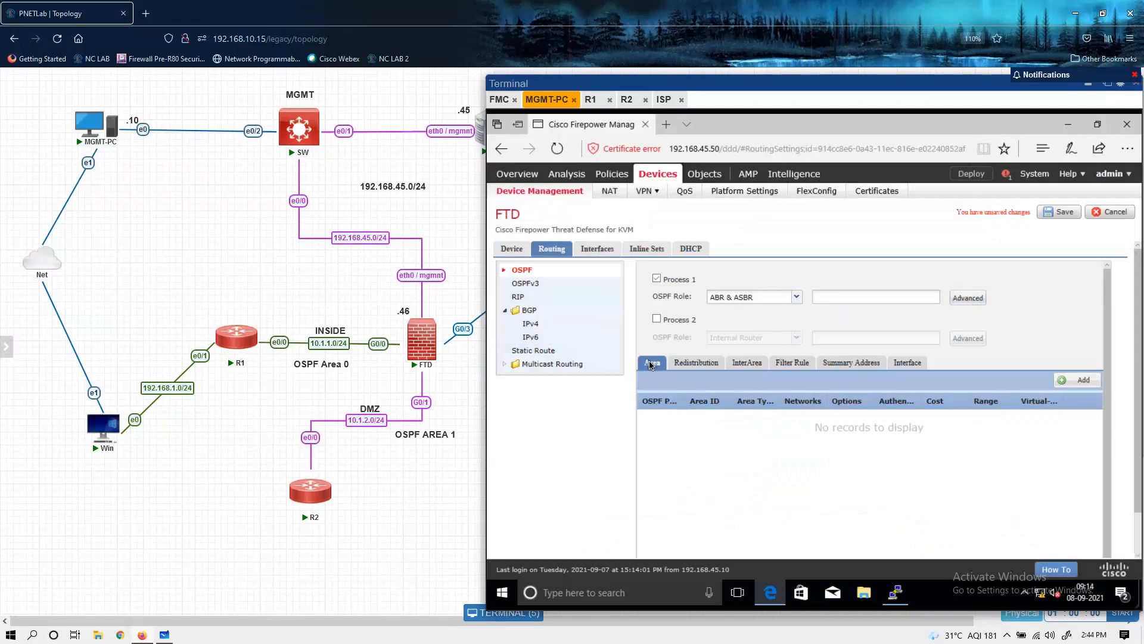
Step: Start a new area for OSPF process 1 with area ID 0 and the Normal area type
left_click(1086, 383)
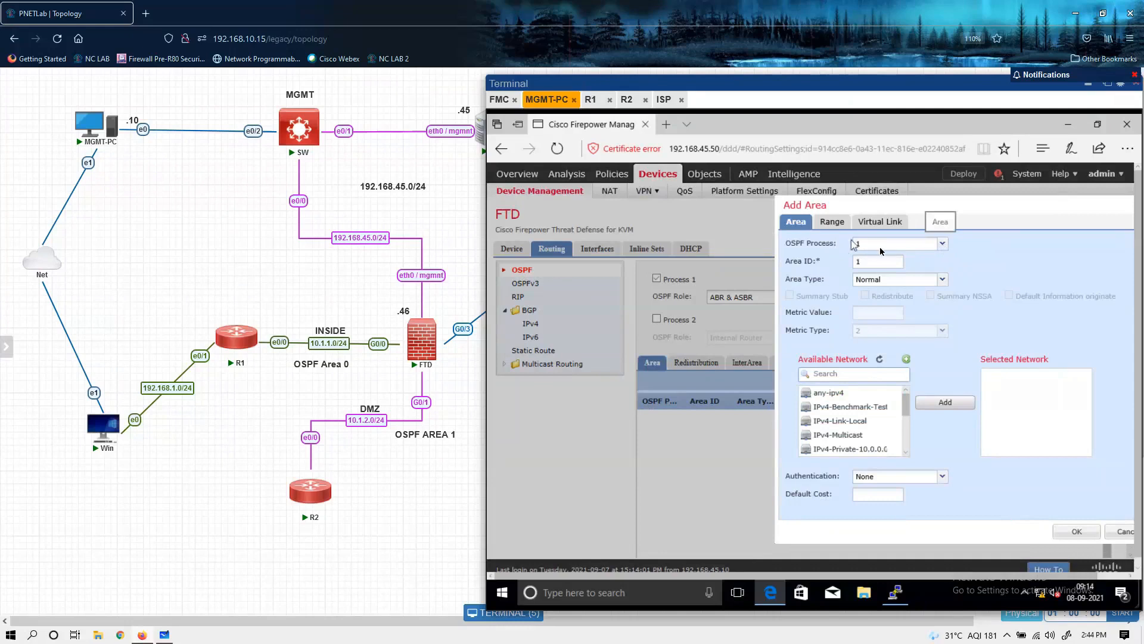
left_click(883, 264)
type("0")
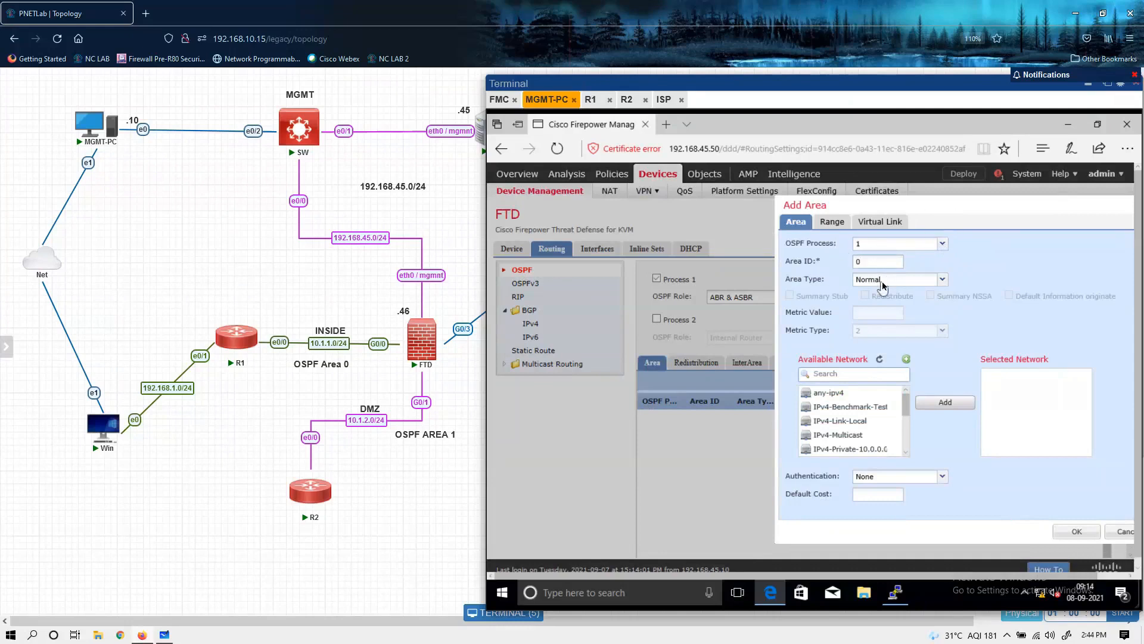
left_click(940, 284)
left_click(941, 288)
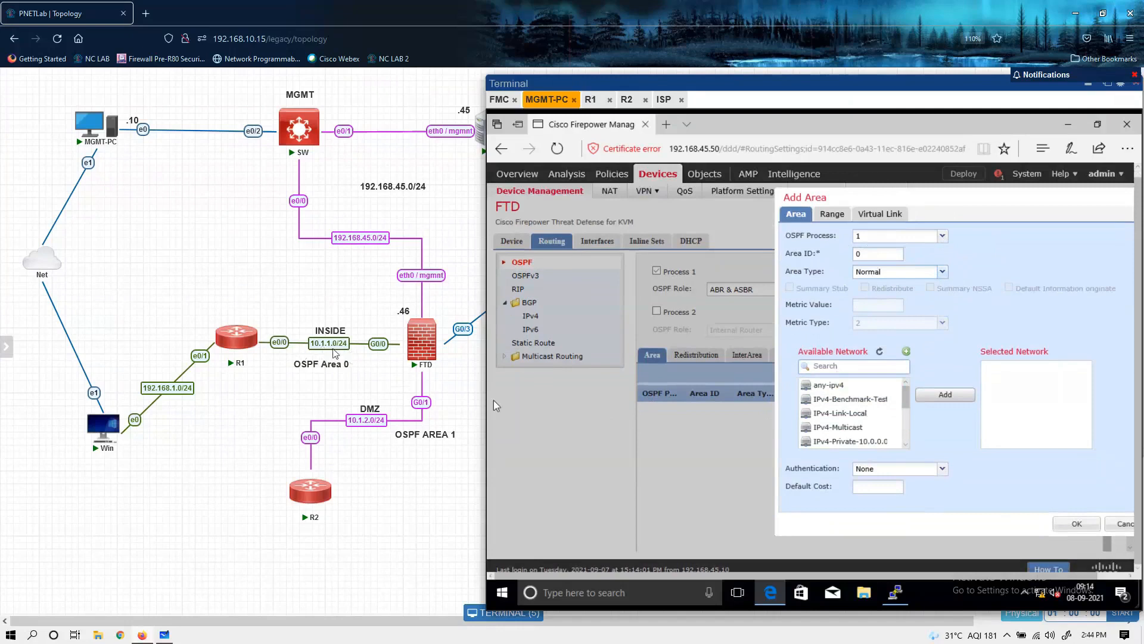
Step: Create a network object named R1-subnet of type Network with the value 10.1.1.0/24
scroll(831, 424, "down", 3)
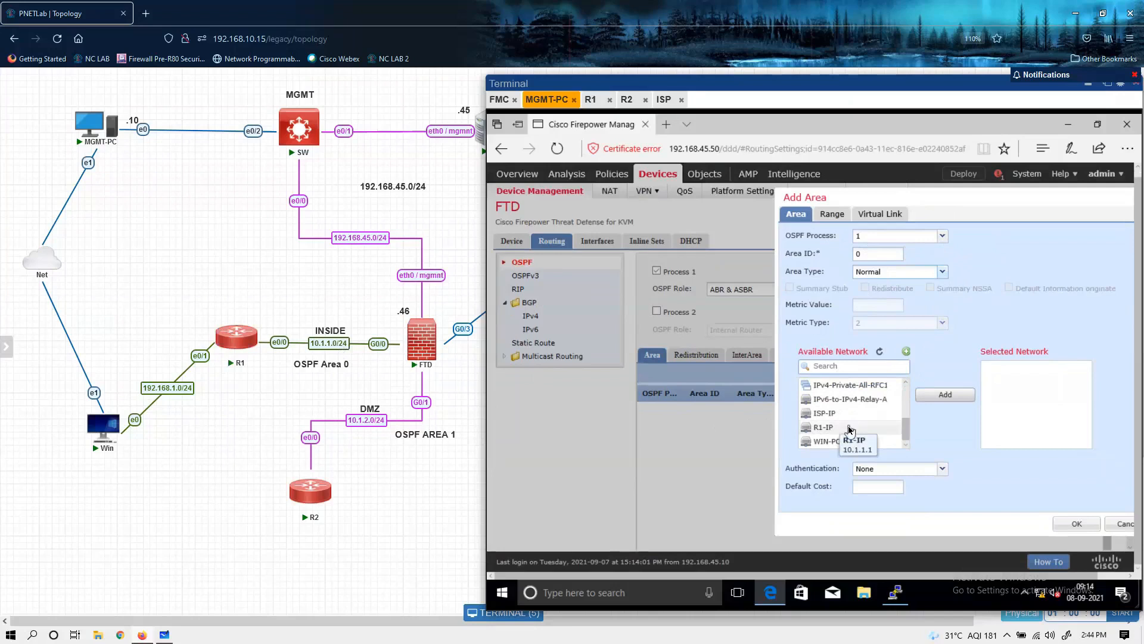
left_click(907, 353)
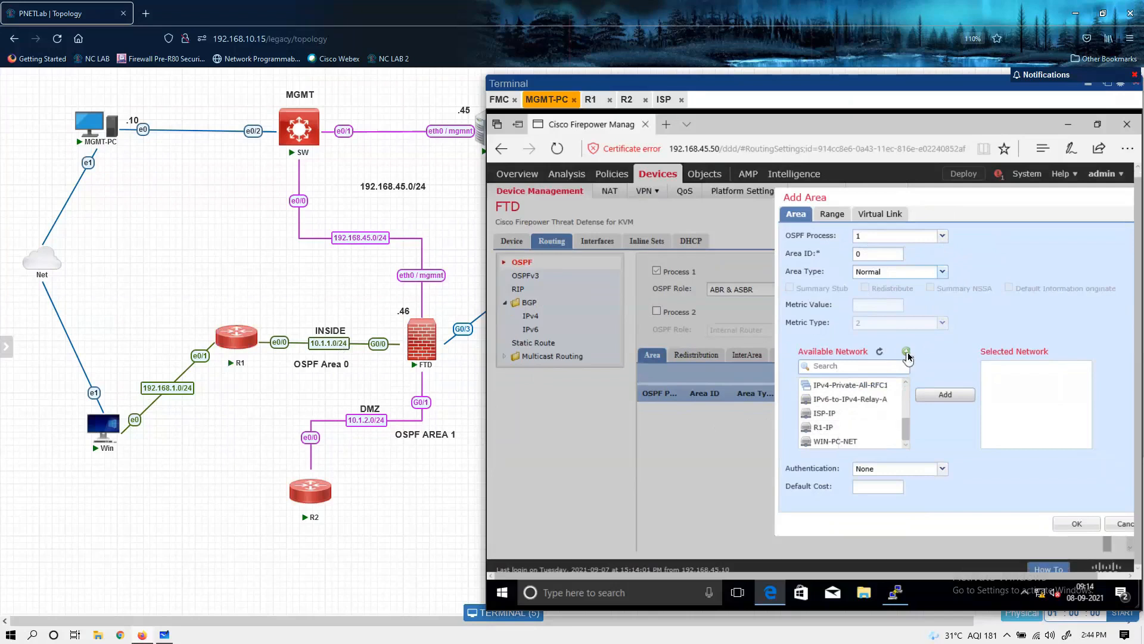
left_click(906, 353)
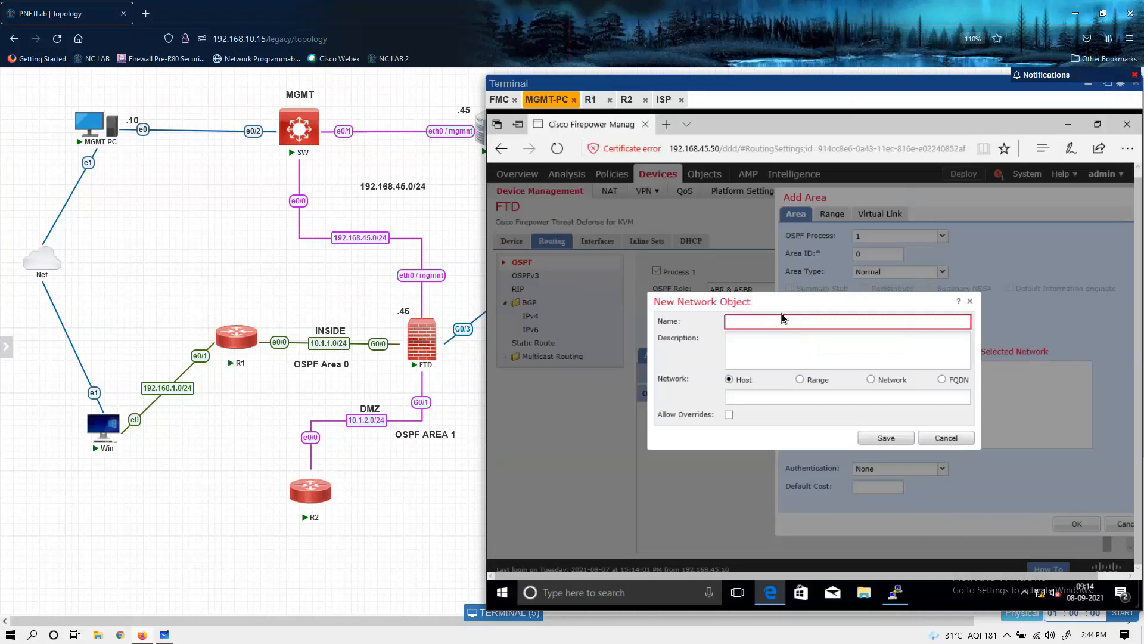
left_click(784, 321)
type("R1-subnet")
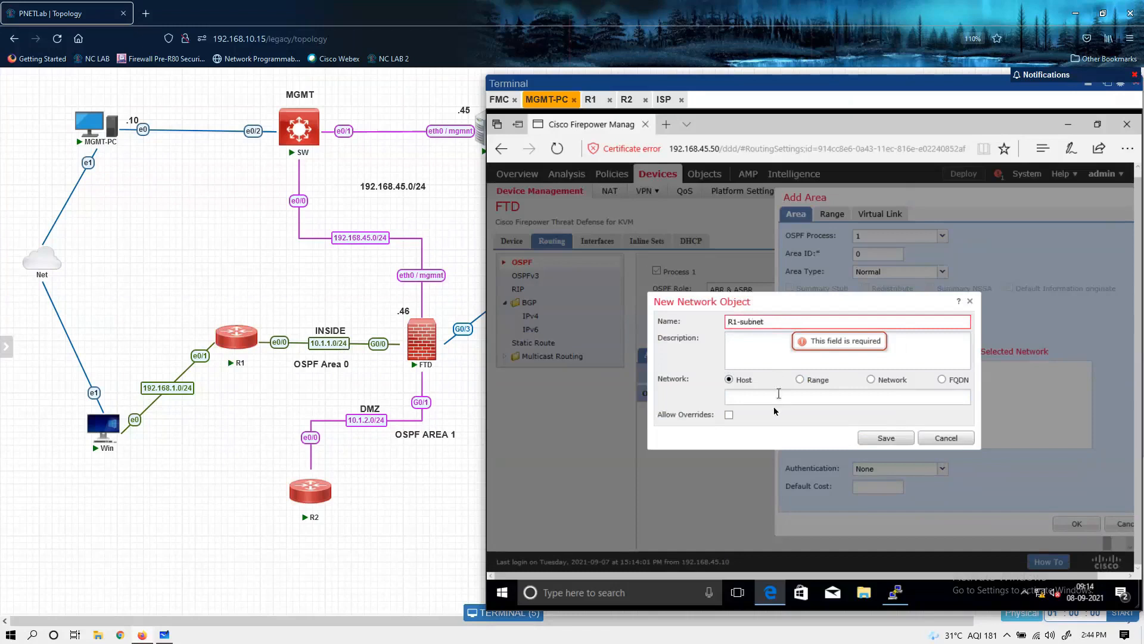
left_click(870, 380)
left_click(758, 397)
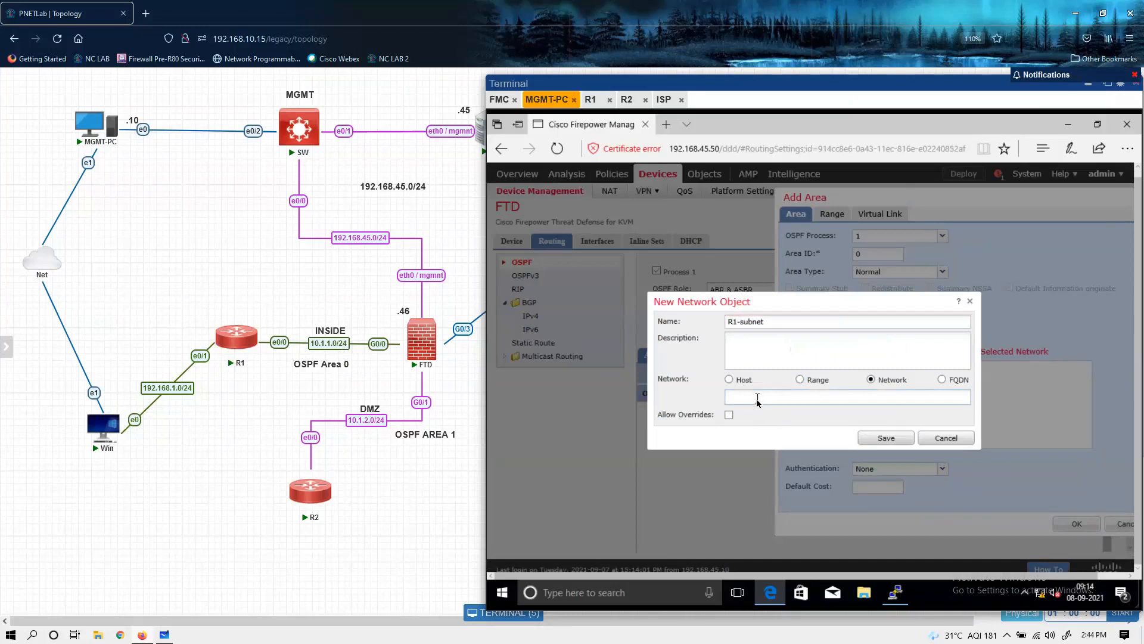
type("10.1.1.0/24")
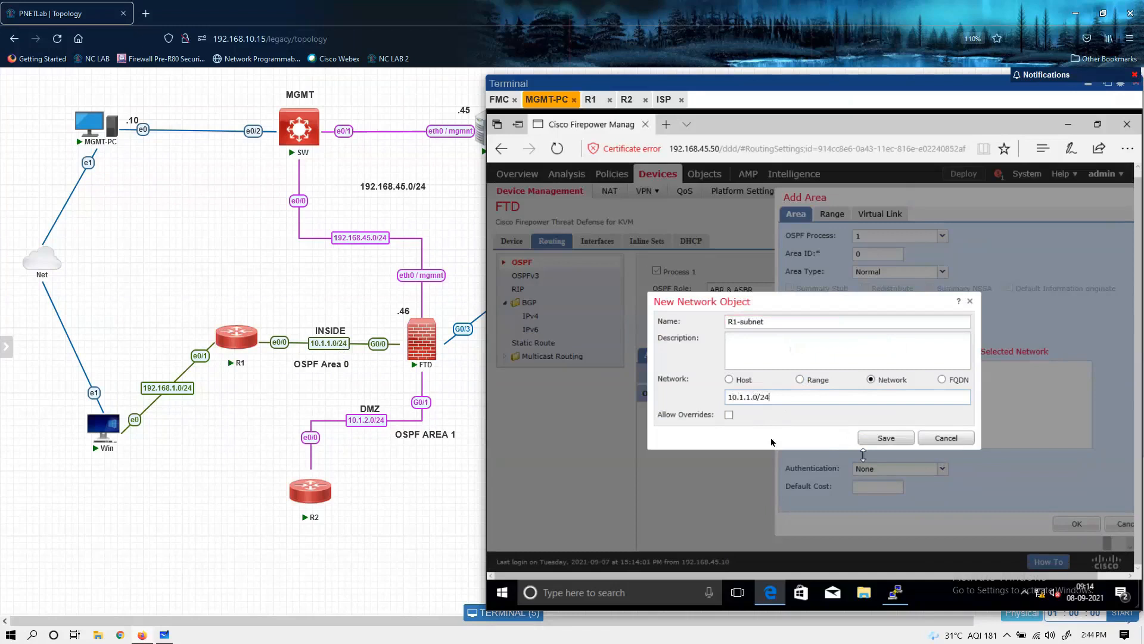
left_click(888, 438)
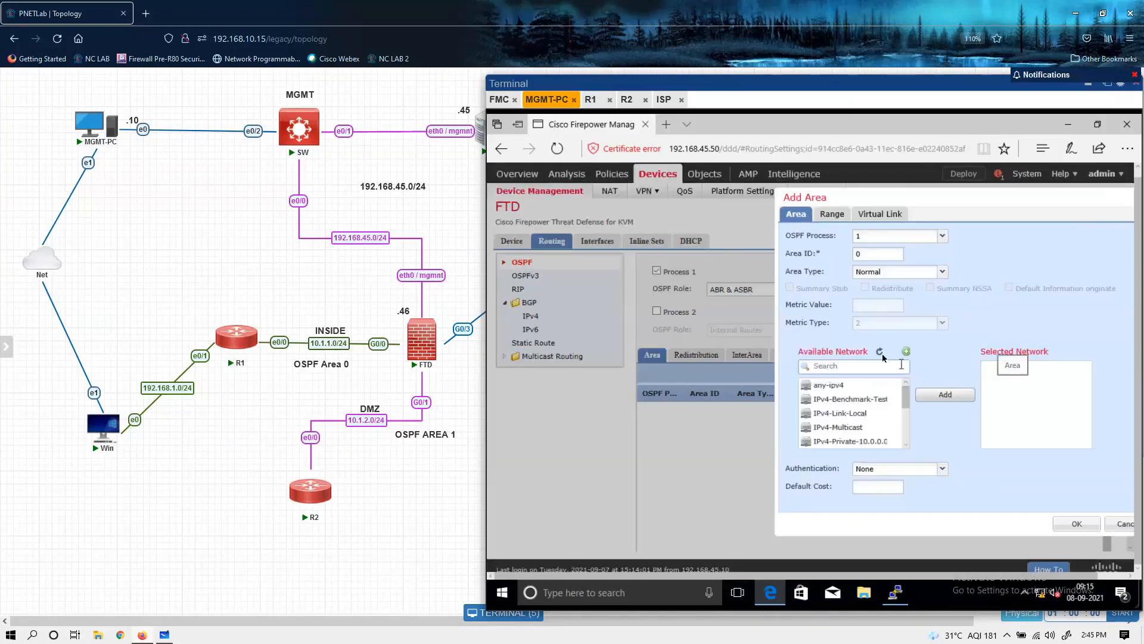
Step: Refresh the available networks and add R1-subnet to the selected networks of area 0
left_click(880, 352)
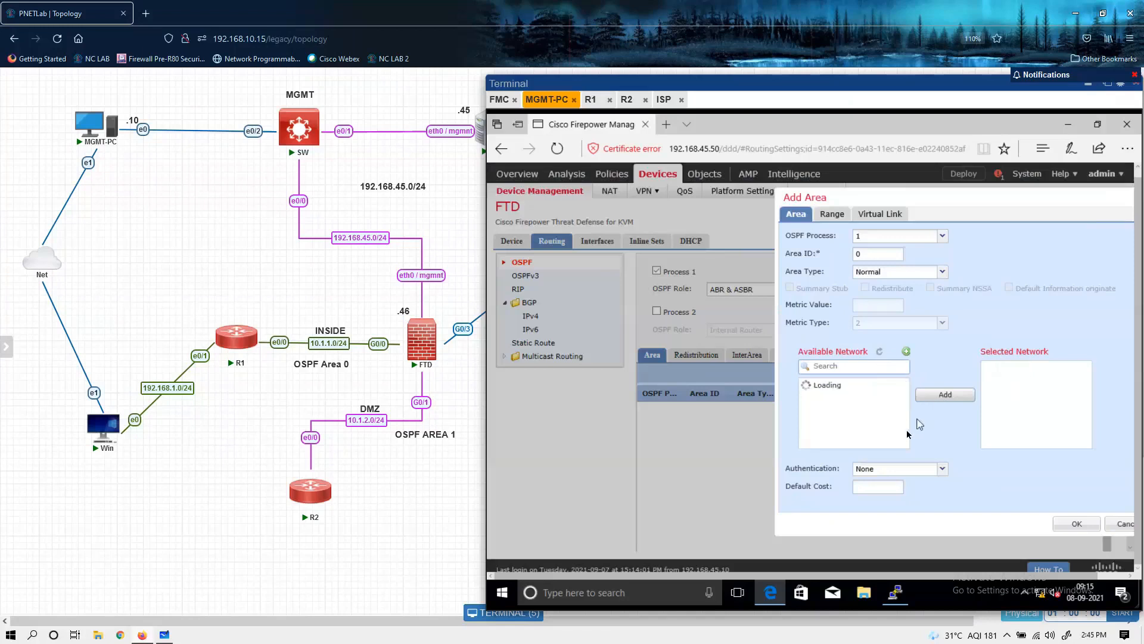
scroll(906, 434, "down", 5)
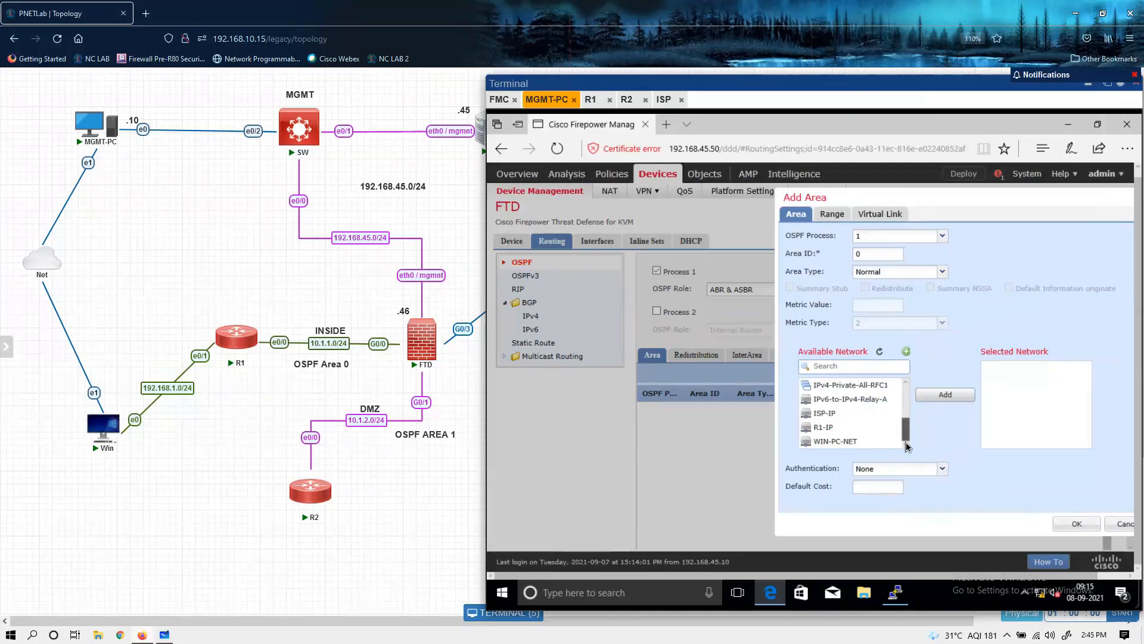
scroll(909, 417, "up", 3)
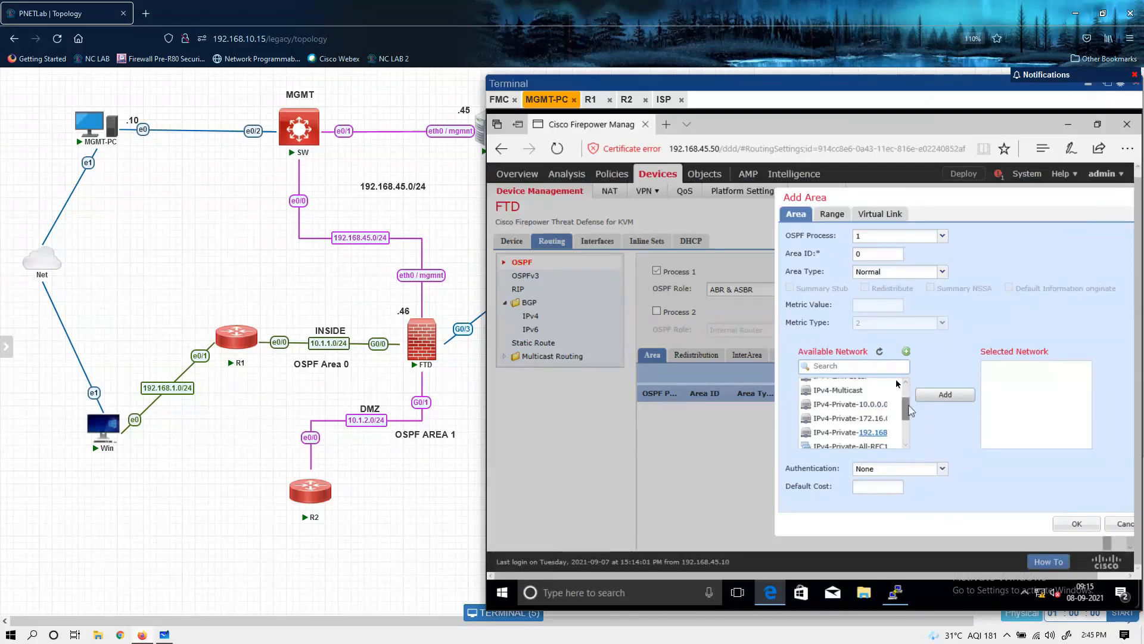
left_click(880, 354)
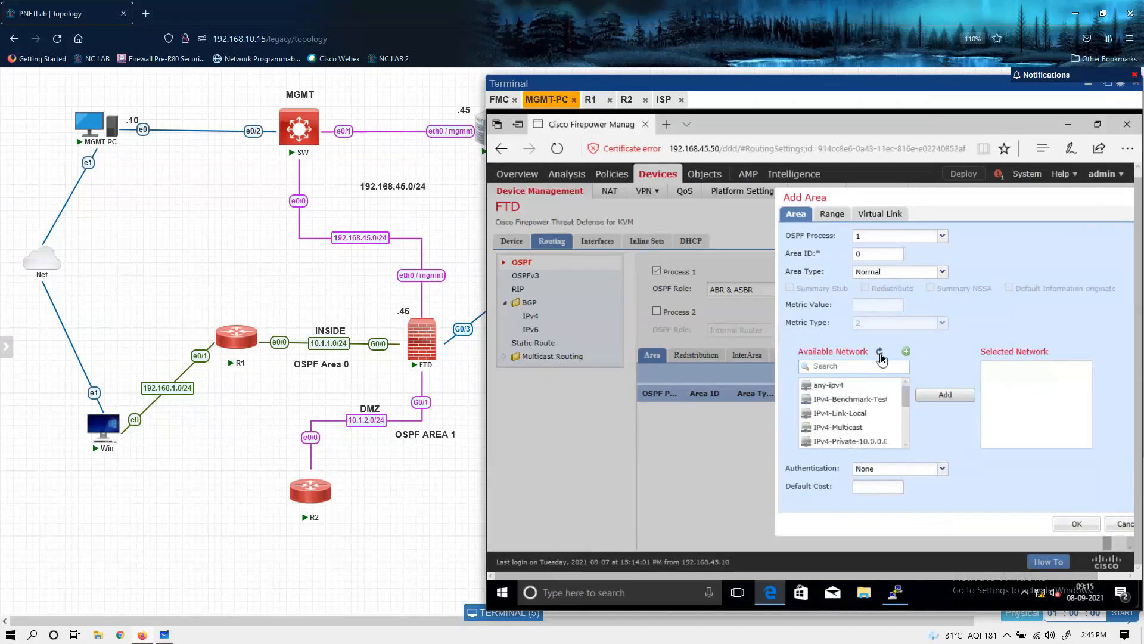
left_click(880, 354)
scroll(906, 430, "down", 5)
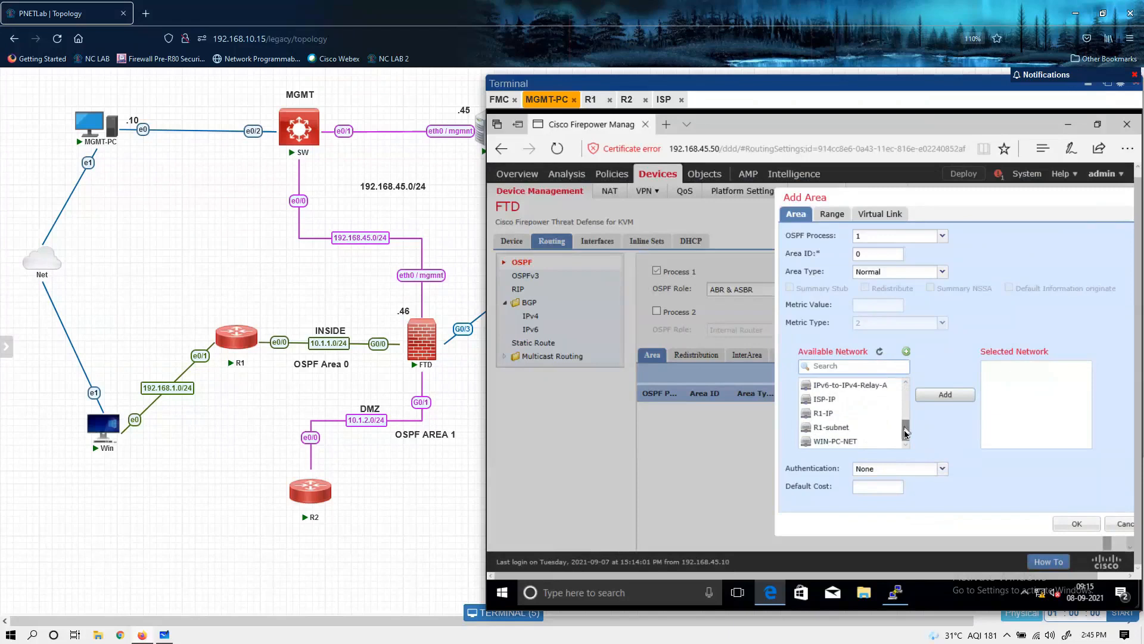
left_click(838, 428)
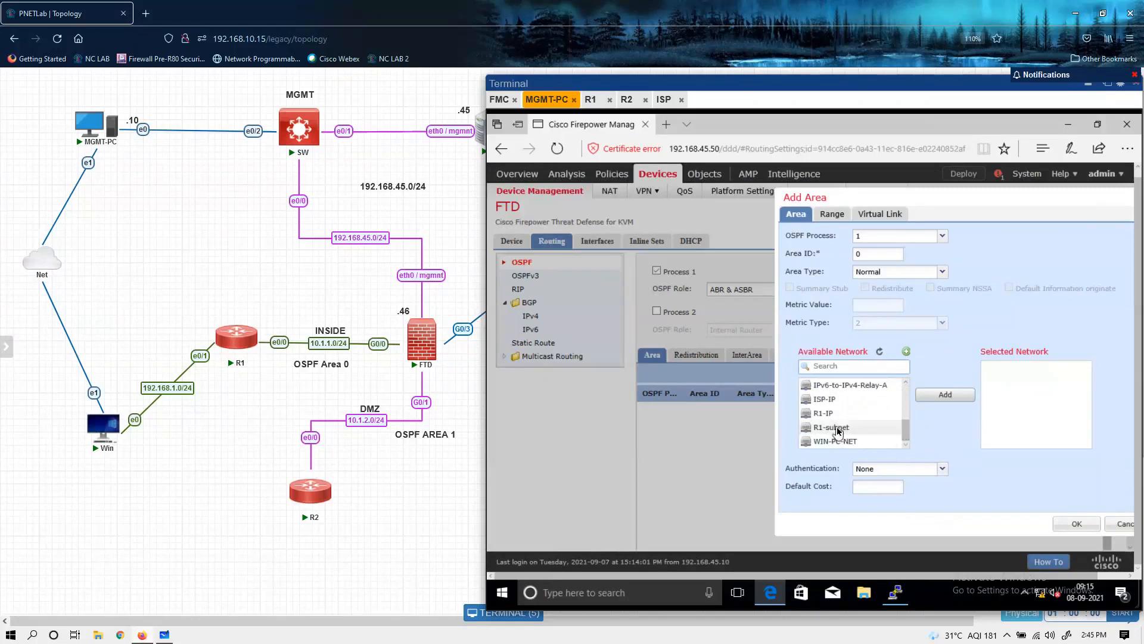
left_click(932, 392)
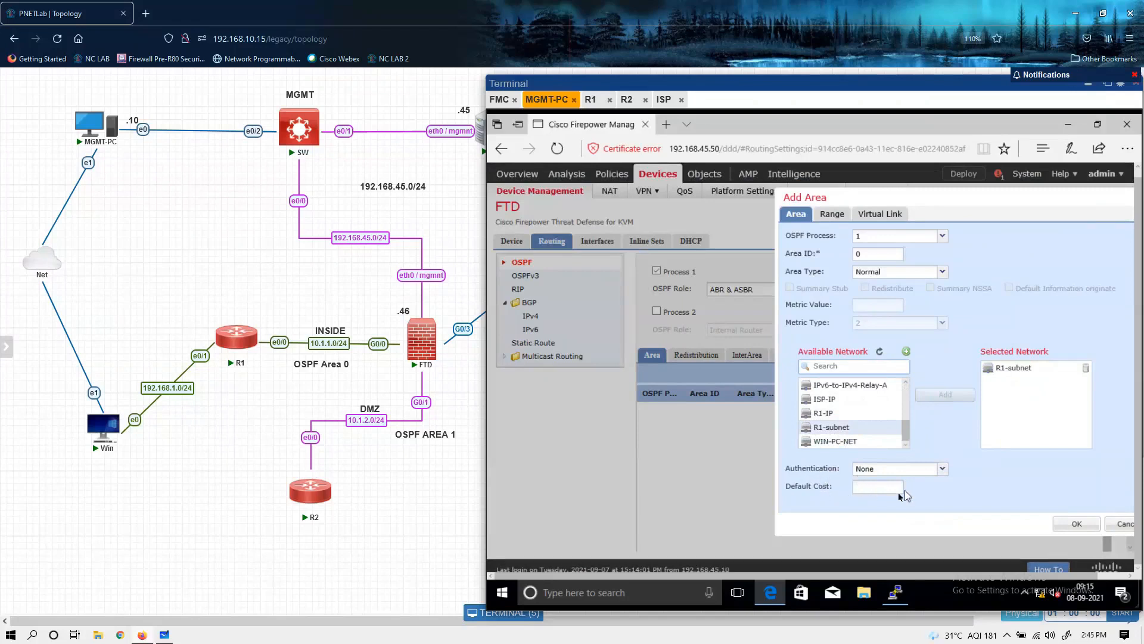
Step: Confirm area 0 and start another area for OSPF process 1 with area ID 1 and the Normal area type
left_click(1073, 524)
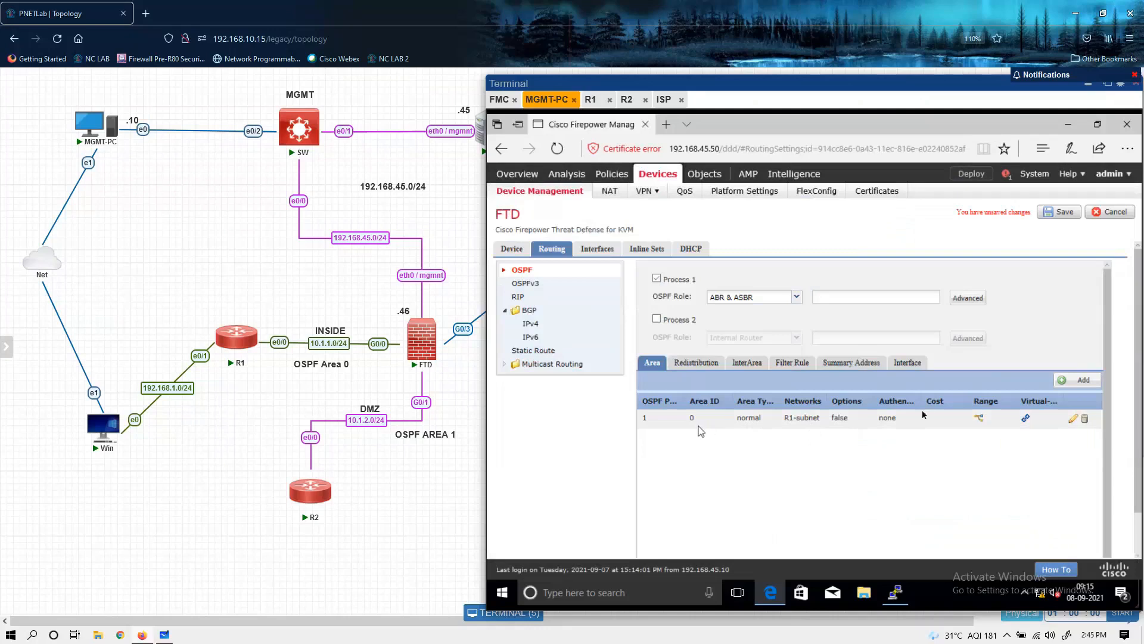
left_click(1070, 379)
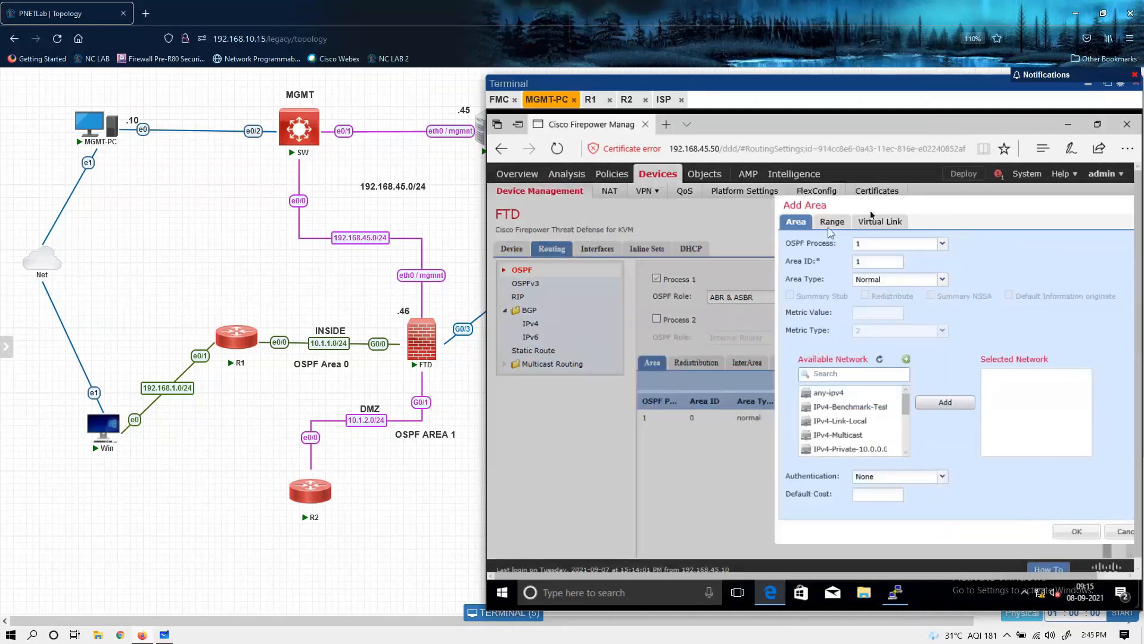
left_click_drag(878, 204, 703, 185)
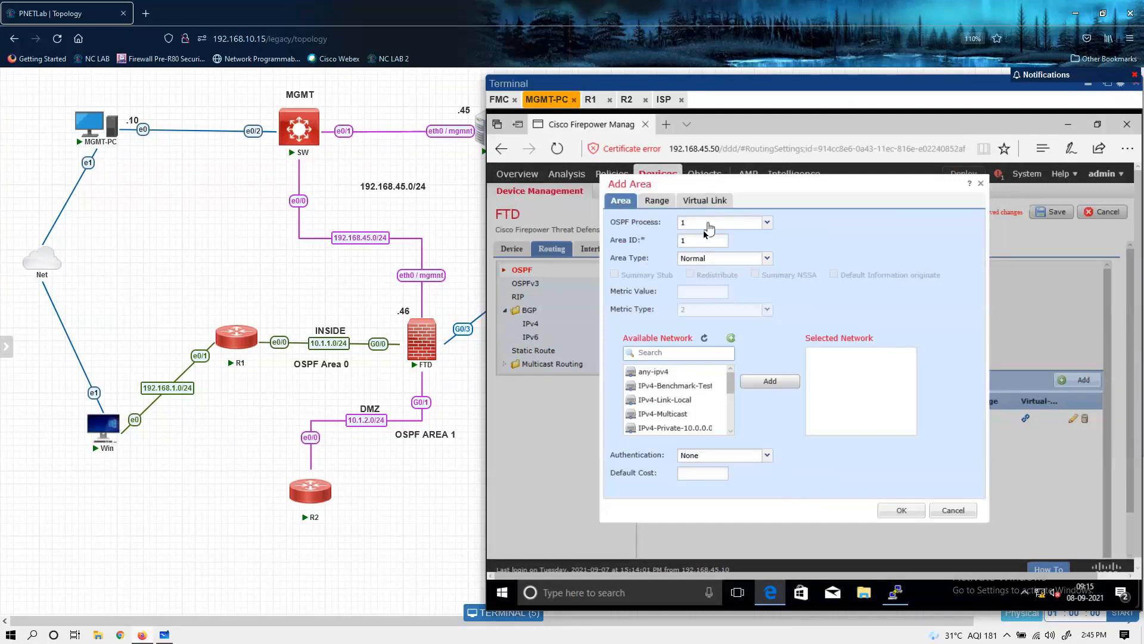
Step: Create a network object named R2-subnet of type Network with the value 10.1.2.0/24
left_click(732, 339)
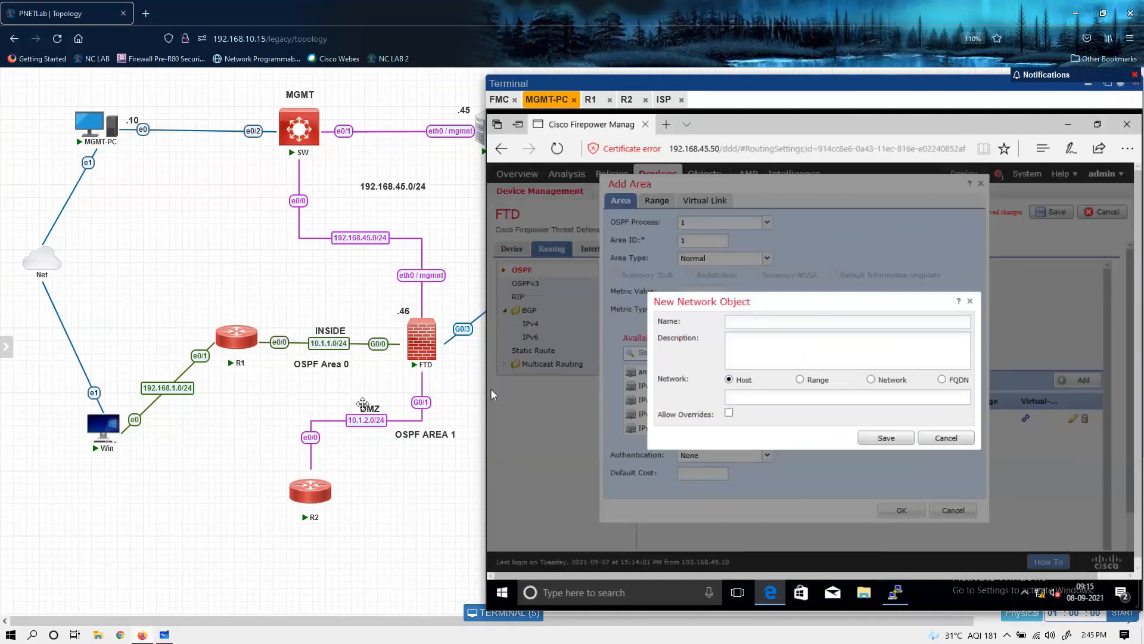
left_click(764, 323)
type("R2-SUBNET")
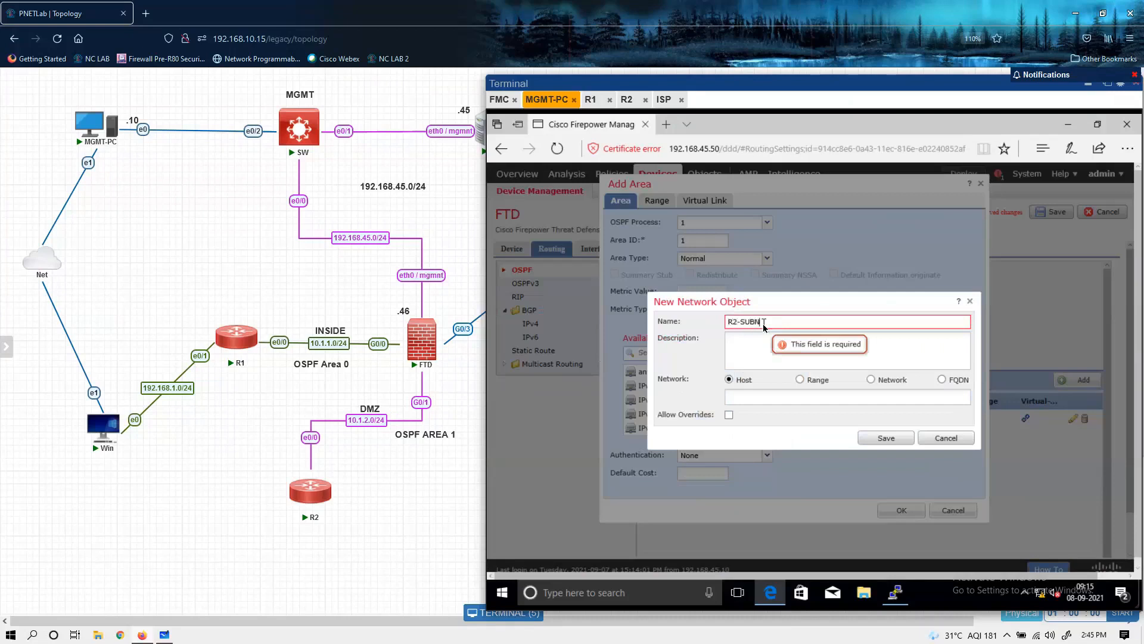
key("BackSpace")
key("BackSpace")
key("BackSpace")
key("BackSpace")
key("BackSpace")
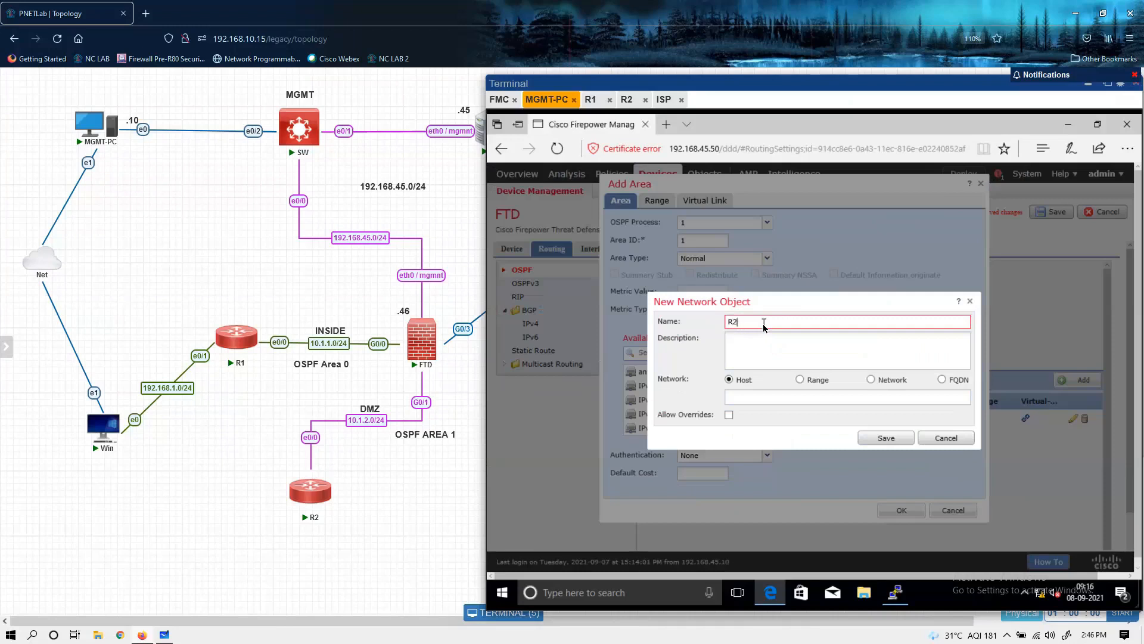
type("ubnet")
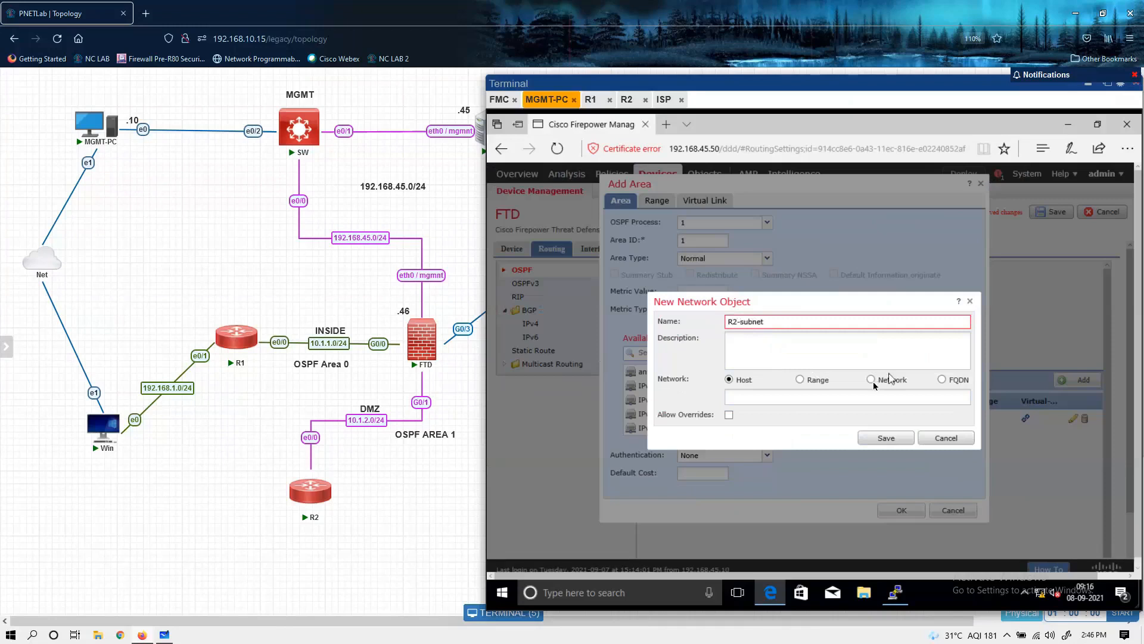
left_click(871, 380)
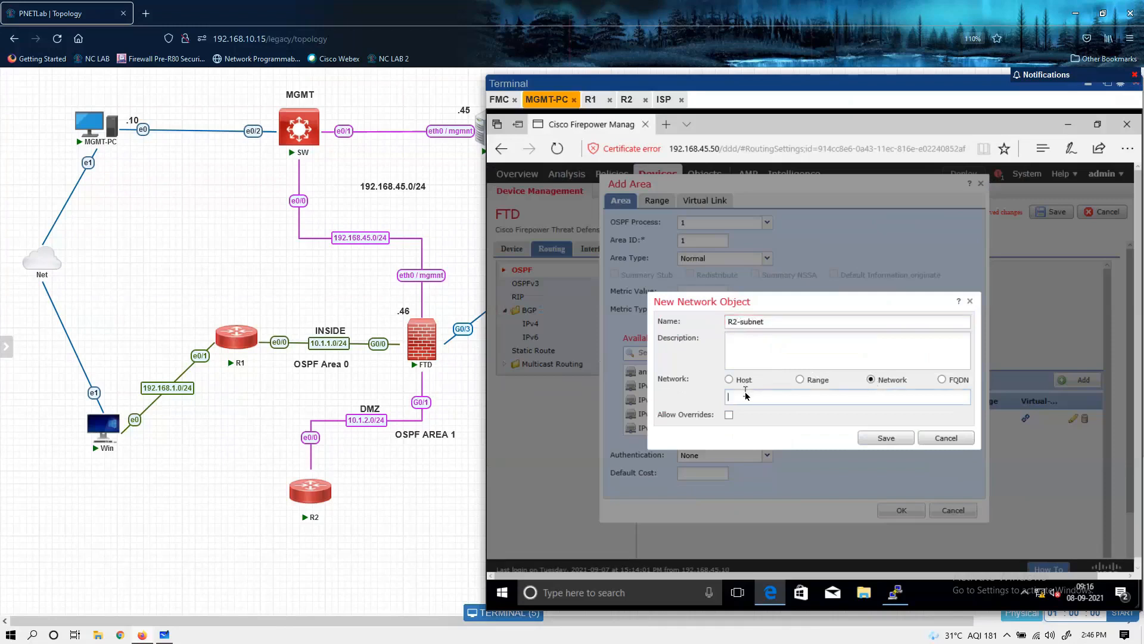
type("10.1.2.0")
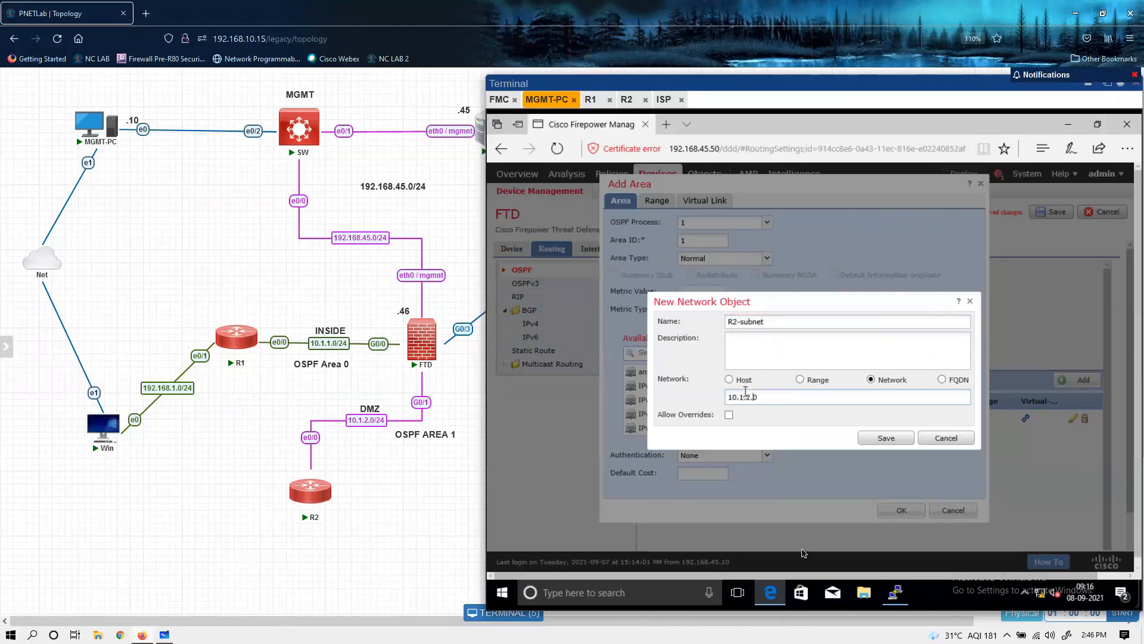
type("/24")
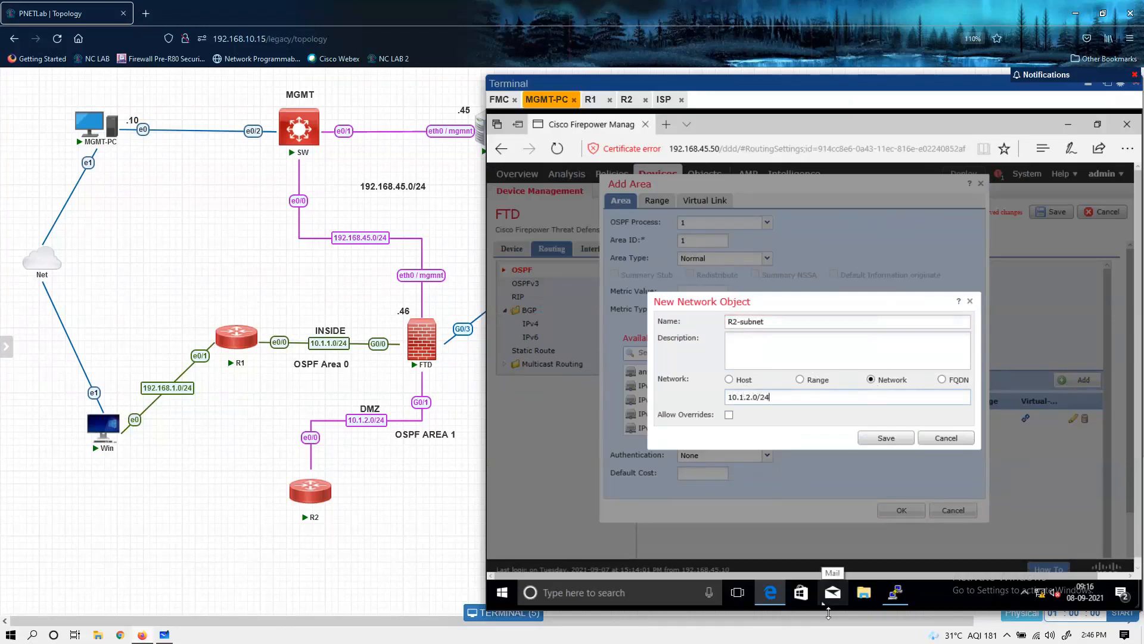
left_click(884, 440)
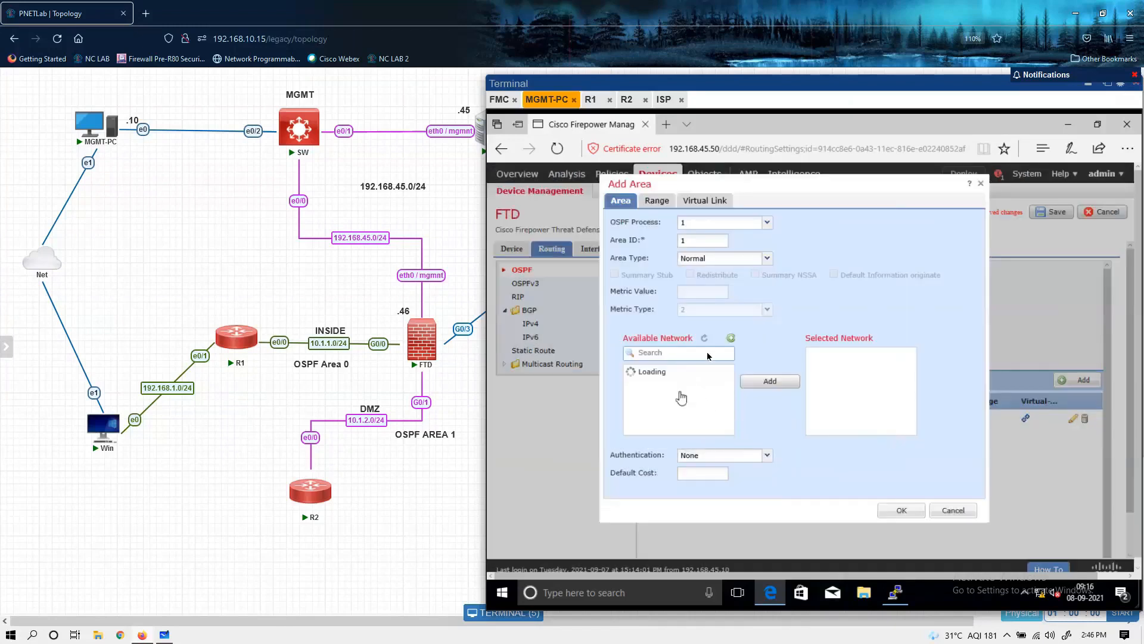
Step: Refresh the available networks, add R2-subnet to the selected networks of area 1 and confirm the area
left_click(704, 338)
scroll(707, 441, "down", 1)
scroll(673, 396, "down", 3)
left_click(660, 407)
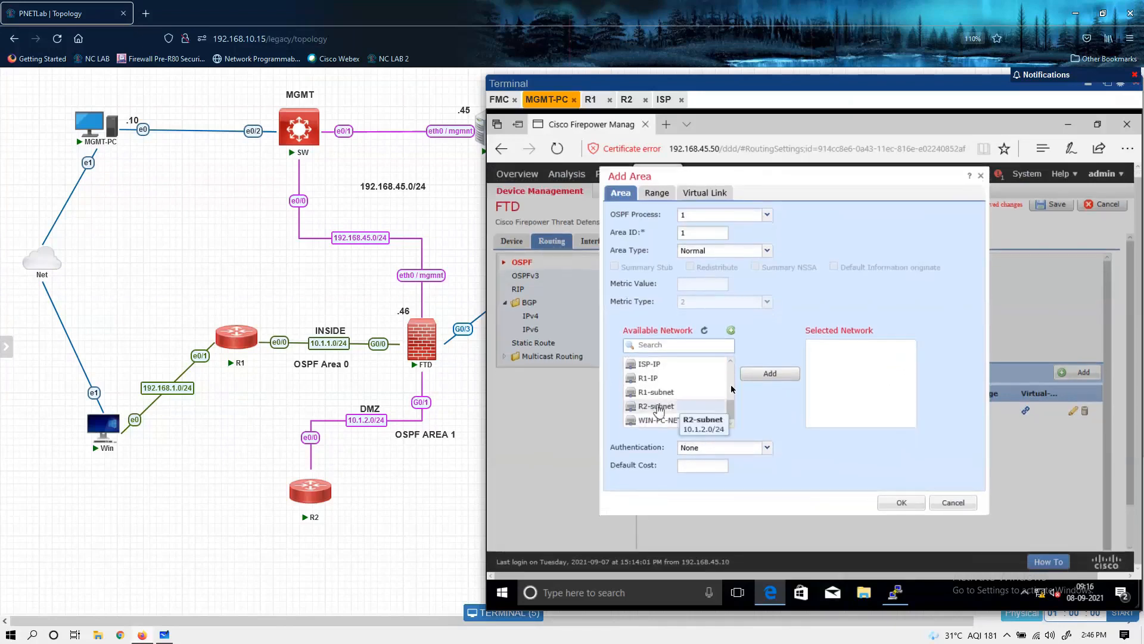
left_click(767, 374)
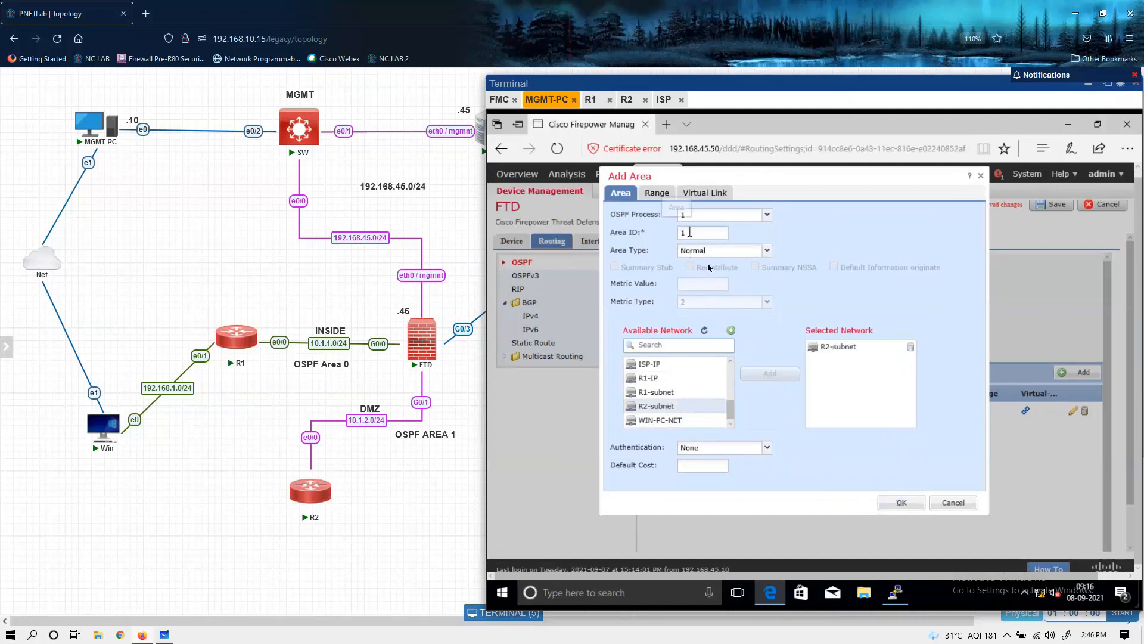
left_click(913, 502)
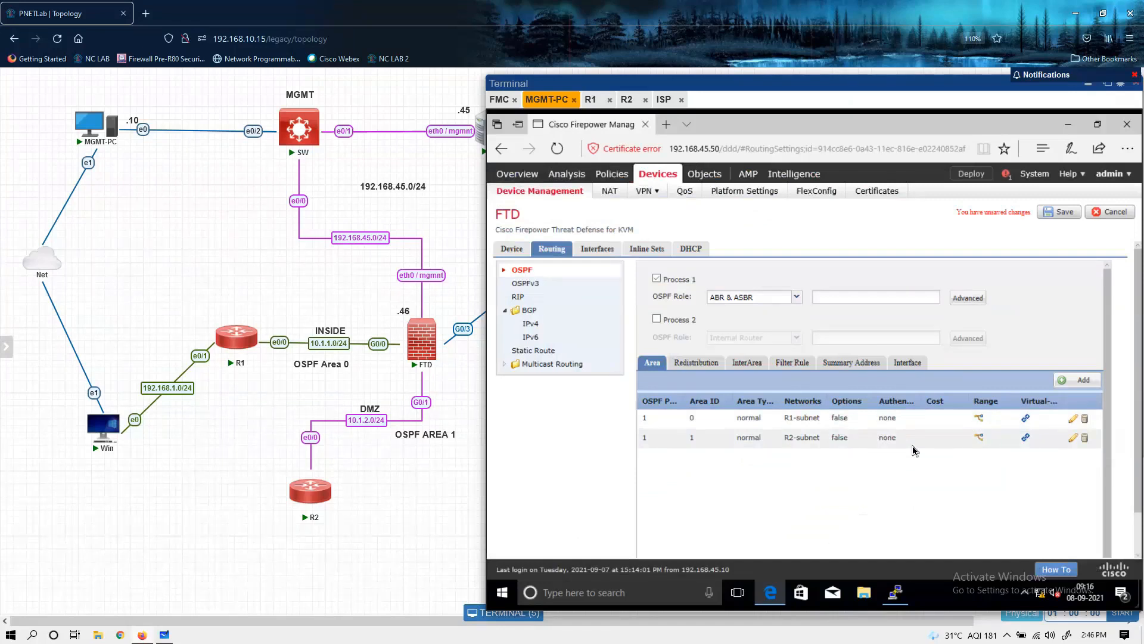
Step: Check the OSPF interface and area settings and save the FTD's routing configuration
left_click(907, 364)
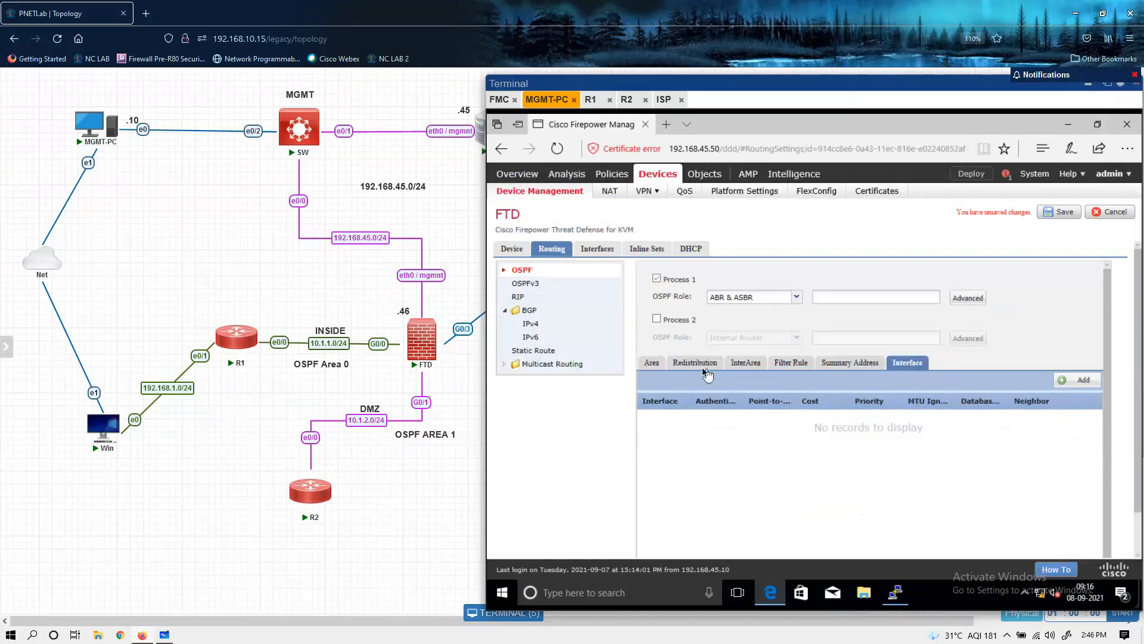
left_click(651, 362)
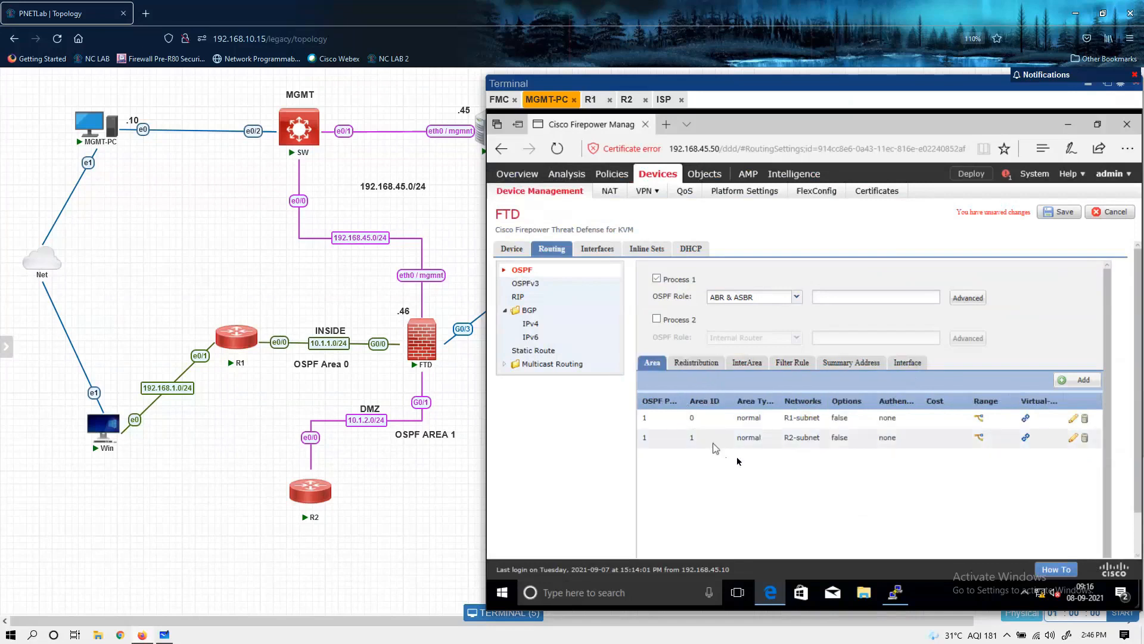
left_click(1055, 214)
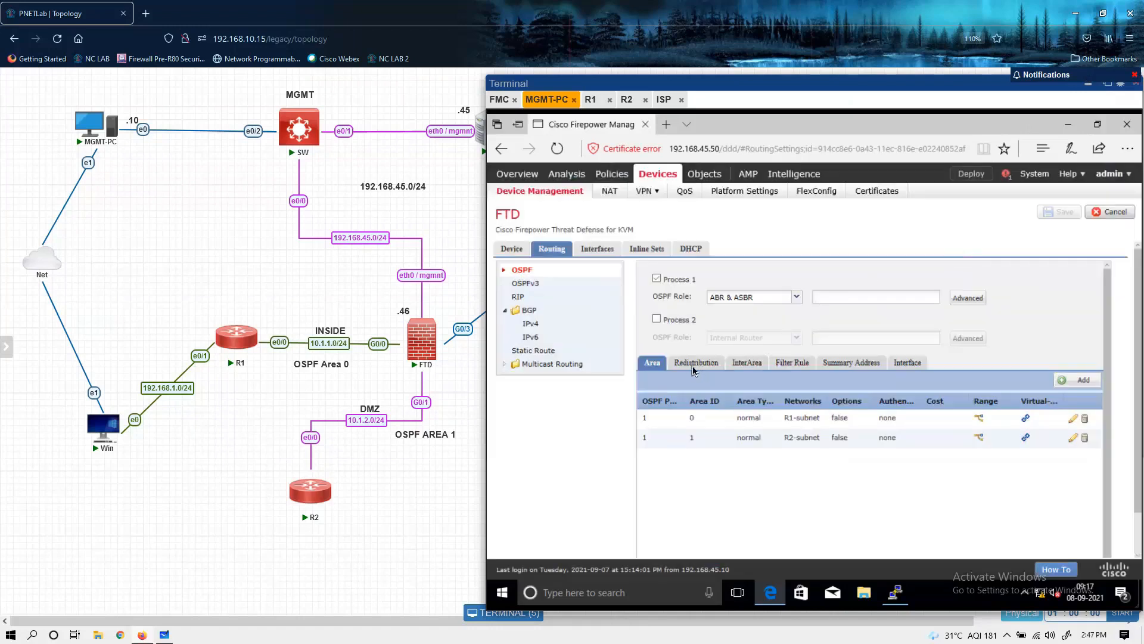
left_click(694, 370)
Step: Select the FTD for policy deployment, expand its pending items and deploy the changes
left_click(968, 176)
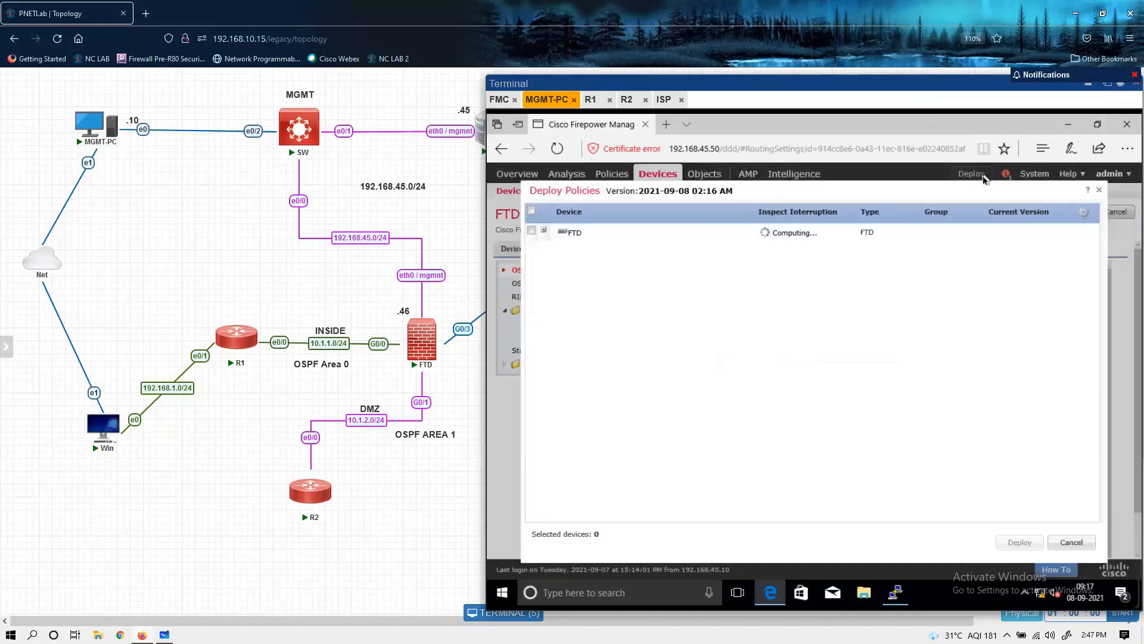
left_click(532, 231)
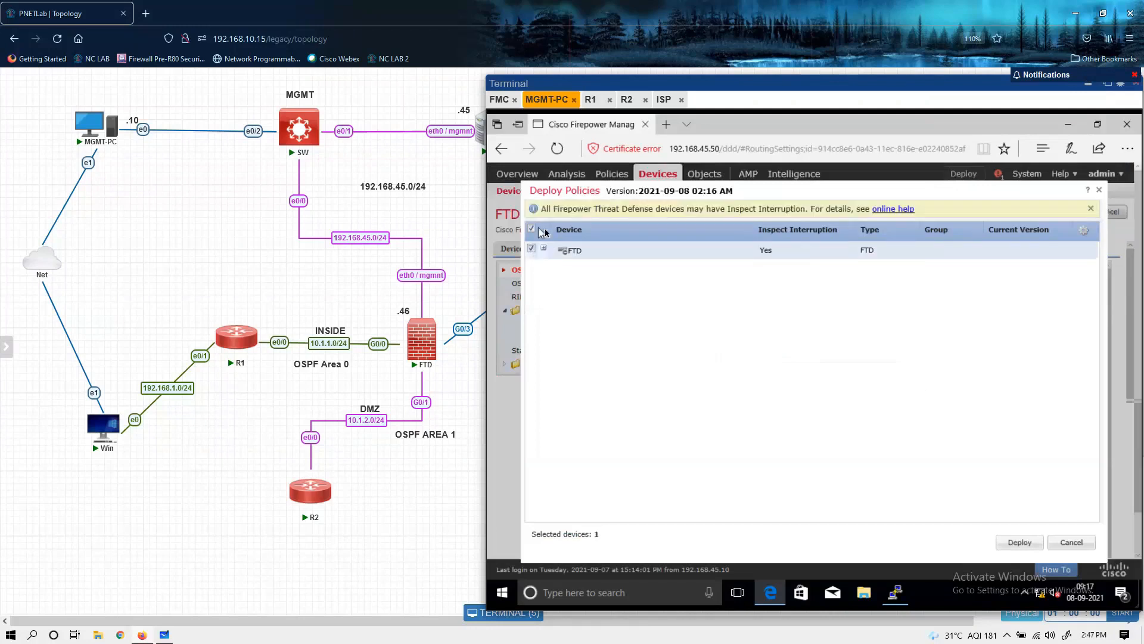
left_click(544, 248)
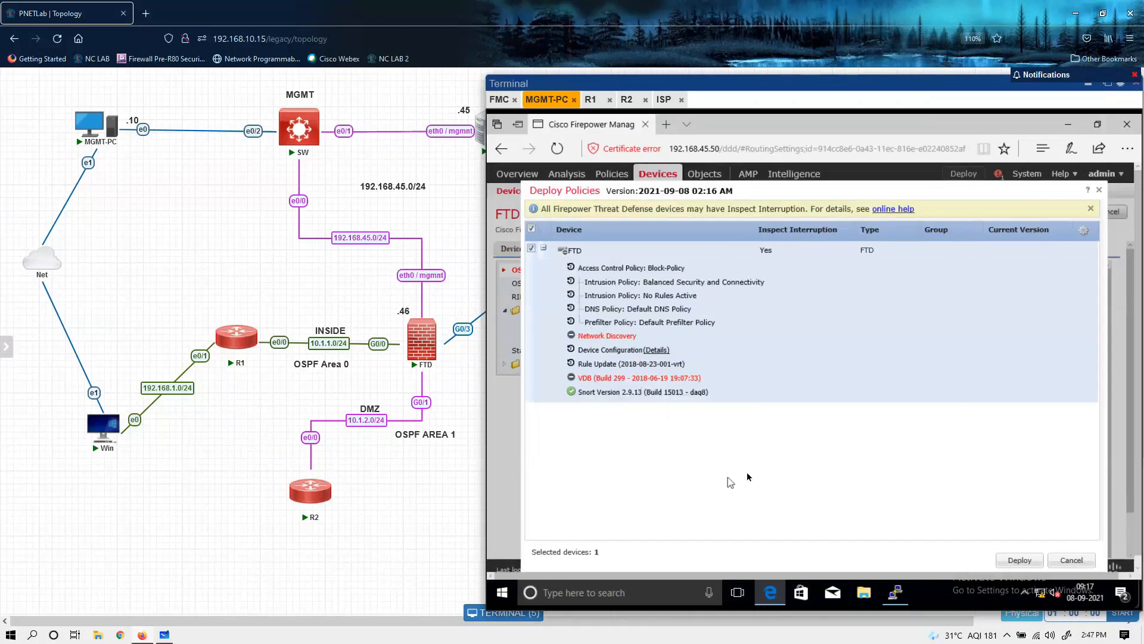
left_click(1017, 561)
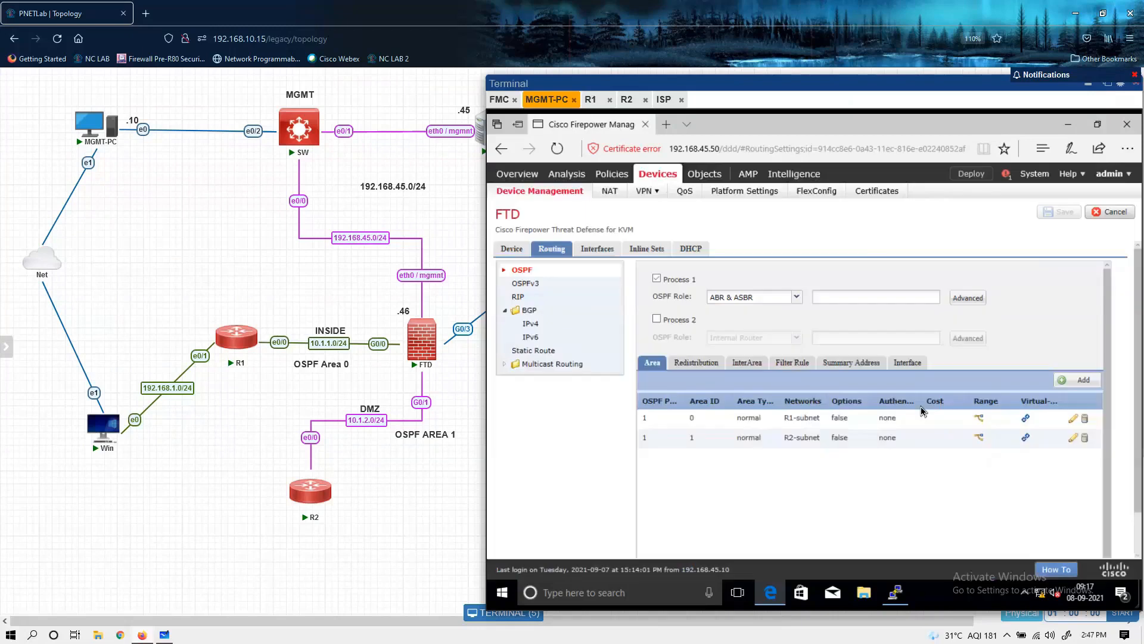
Step: Switch to R1's console and enter privileged mode with enable, then global configuration mode with conf t
left_click(590, 99)
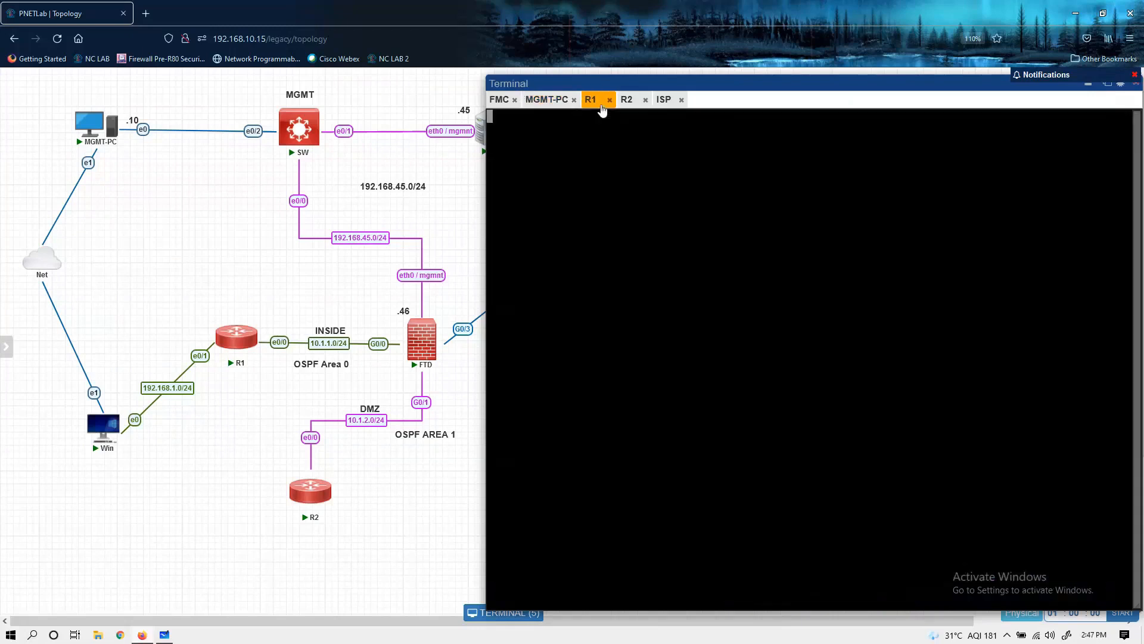
key("Return")
key("Return")
type("ena")
key("Tab")
key("Return")
key("Return")
type("conf t")
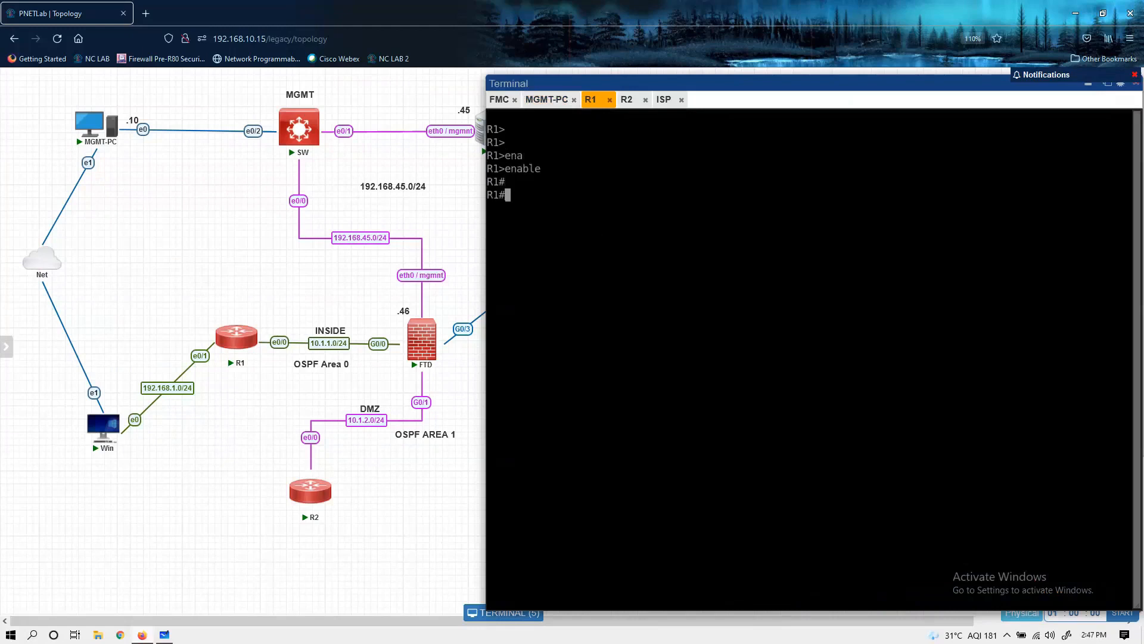
key("Return")
key("Return")
Step: Display the route section of R1's running configuration with do sh run | sec route
type("do sh run | sec route")
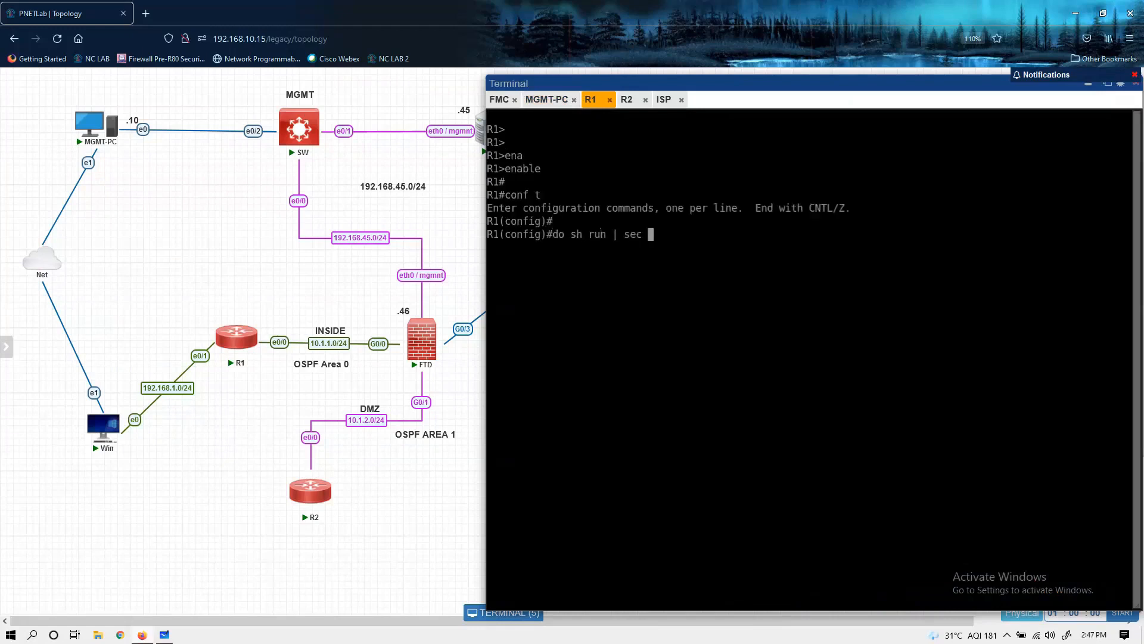
key("Return")
Step: Remove R1's static default route with no ip route 0.0.0.0 0.0.0.0 10.1.1.10
type("coinf")
key("BackSpace")
key("BackSpace")
key("BackSpace")
key("BackSpace")
key("BackSpace")
key("BackSpace")
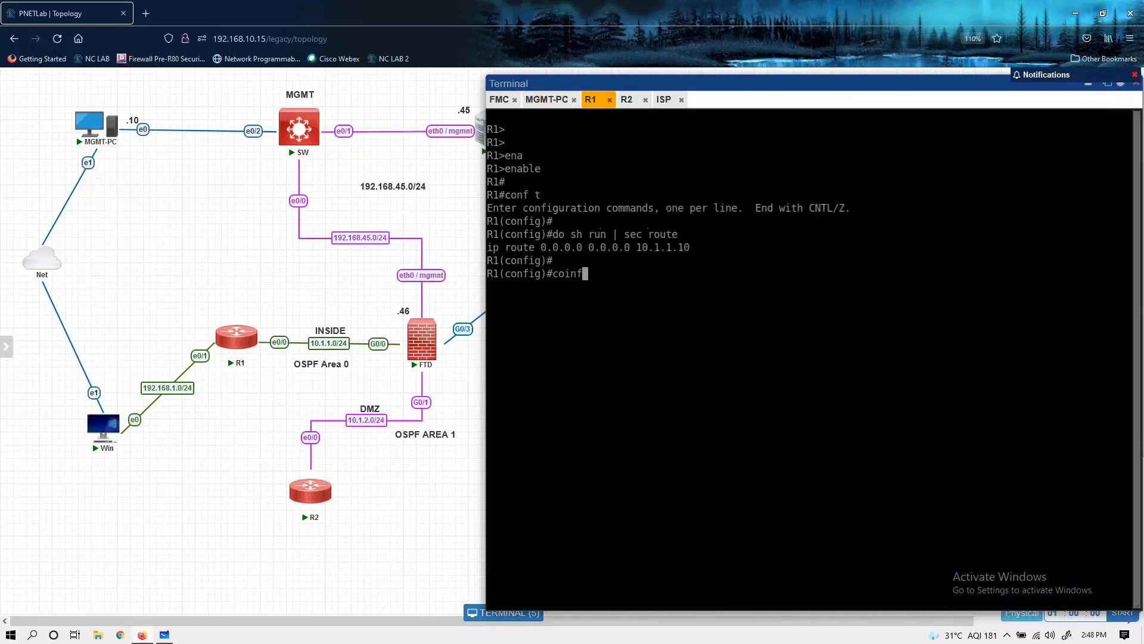
type("no")
left_click_drag(691, 247, 491, 249)
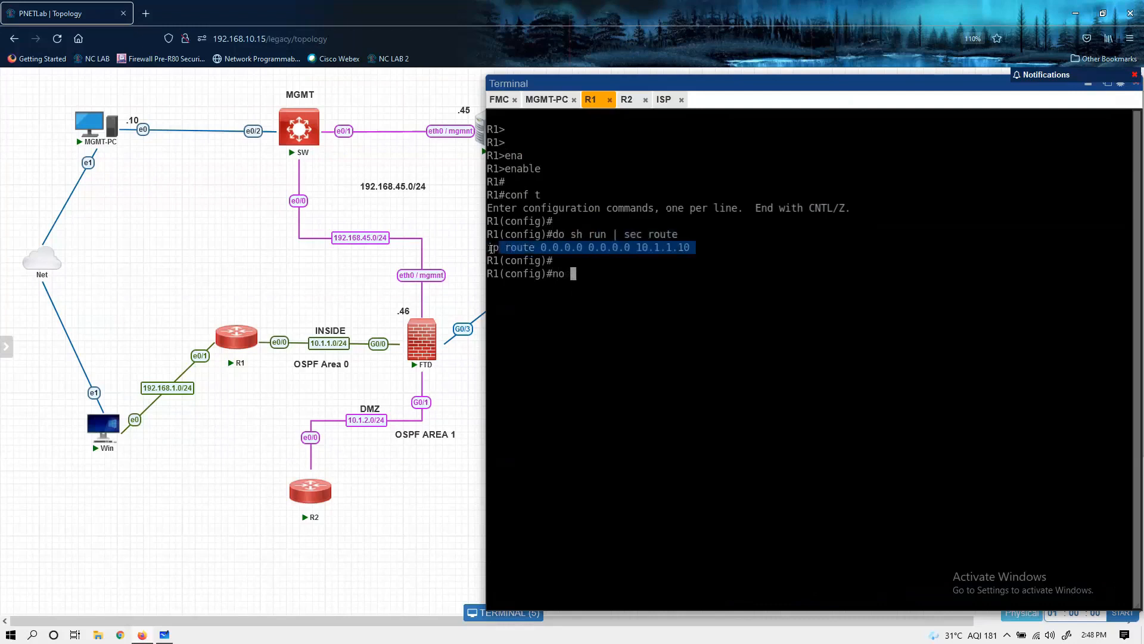
right_click(671, 159)
key("Return")
key("Return")
key("Return")
key("Return")
Step: Start OSPF process 1 on R1 and set its router ID to 1.1.1.1
type("router o")
key("Tab")
type("a")
key("Tab")
key("BackSpace")
type("spf")
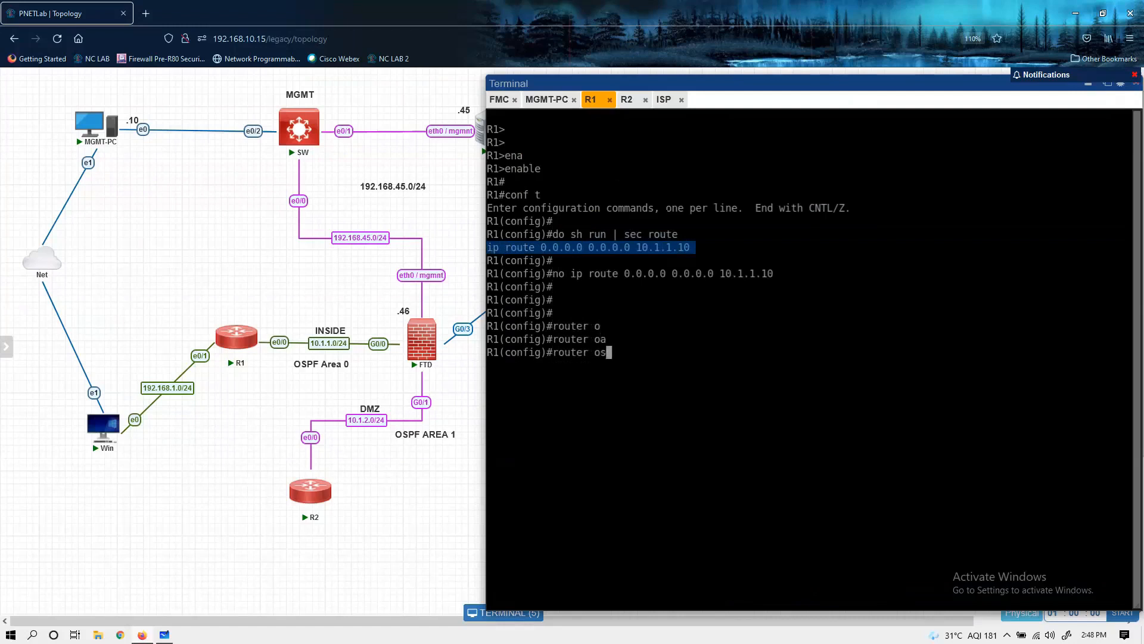
key("Tab")
type("1")
key("Return")
key("Return")
type("router)#rou")
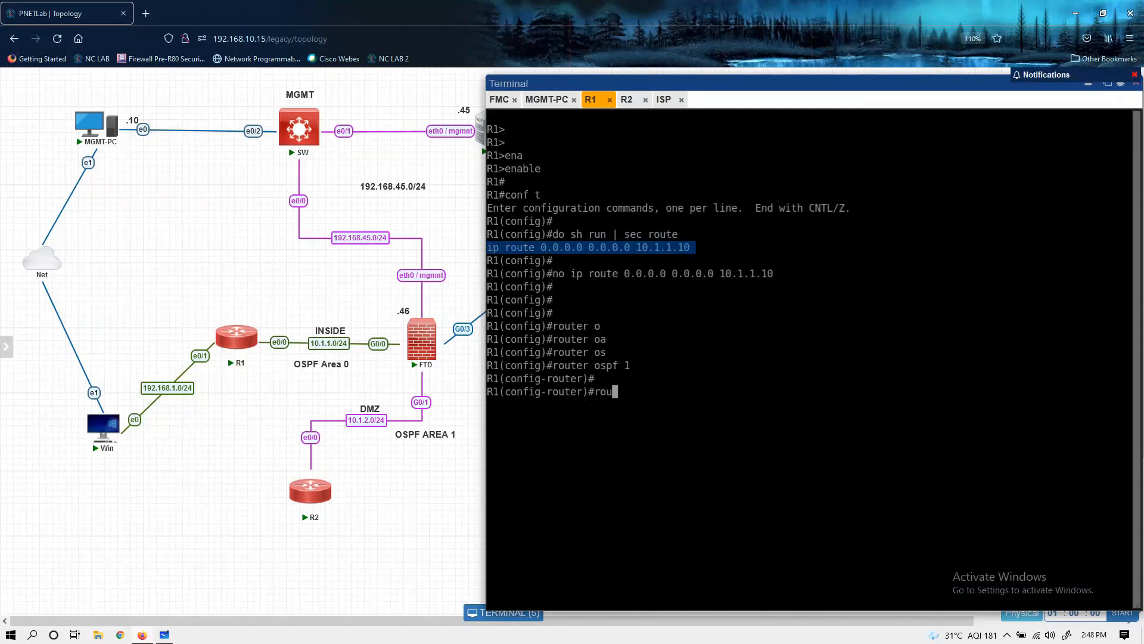
key("Tab")
type("1.1.1.1")
key("Return")
Step: Advertise network 10.1.1.0 with wildcard 0.0.0.255 in area 0 of R1's OSPF process
type("netw")
key("Tab")
type("10.1.1.0 0.0.0.255 a")
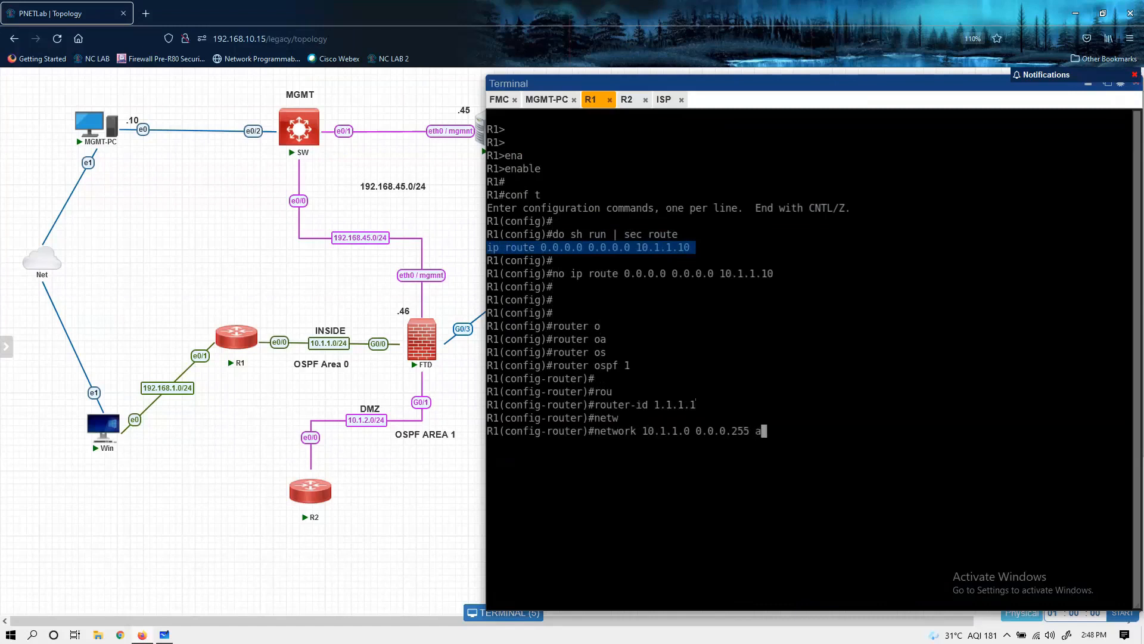
key("Tab")
type("0")
key("Return")
key("Return")
Step: Advertise network 192.168.1.0 with wildcard 0.0.0.255 in area 0 on R1 and exit the OSPF router configuration
type("netw")
key("Tab")
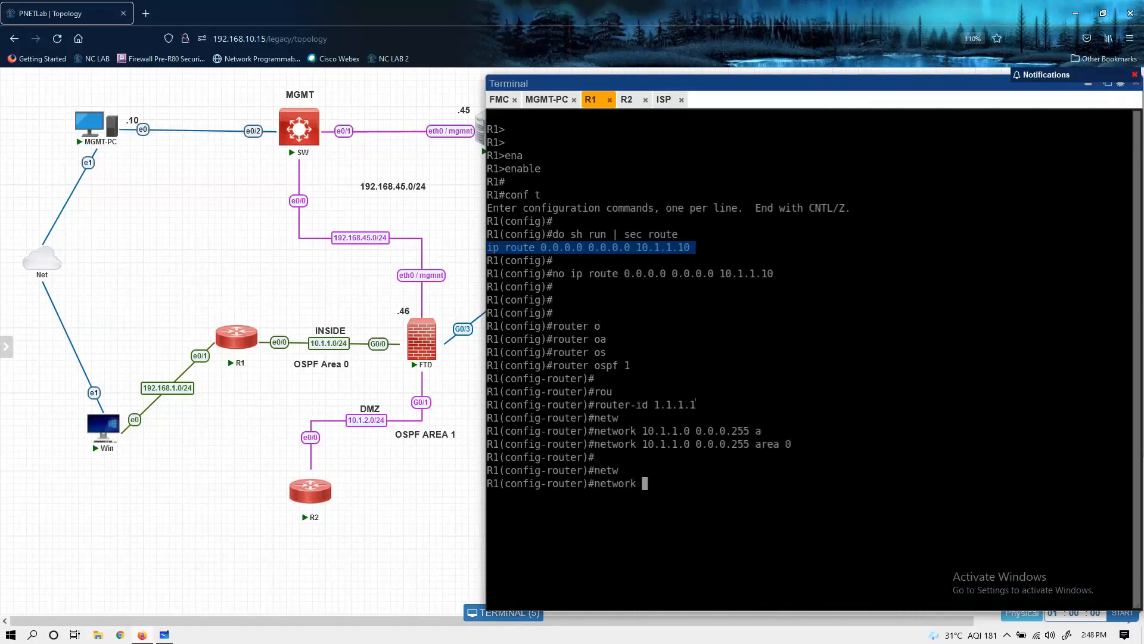
type("192.168.1.0 0.0.0.255 a")
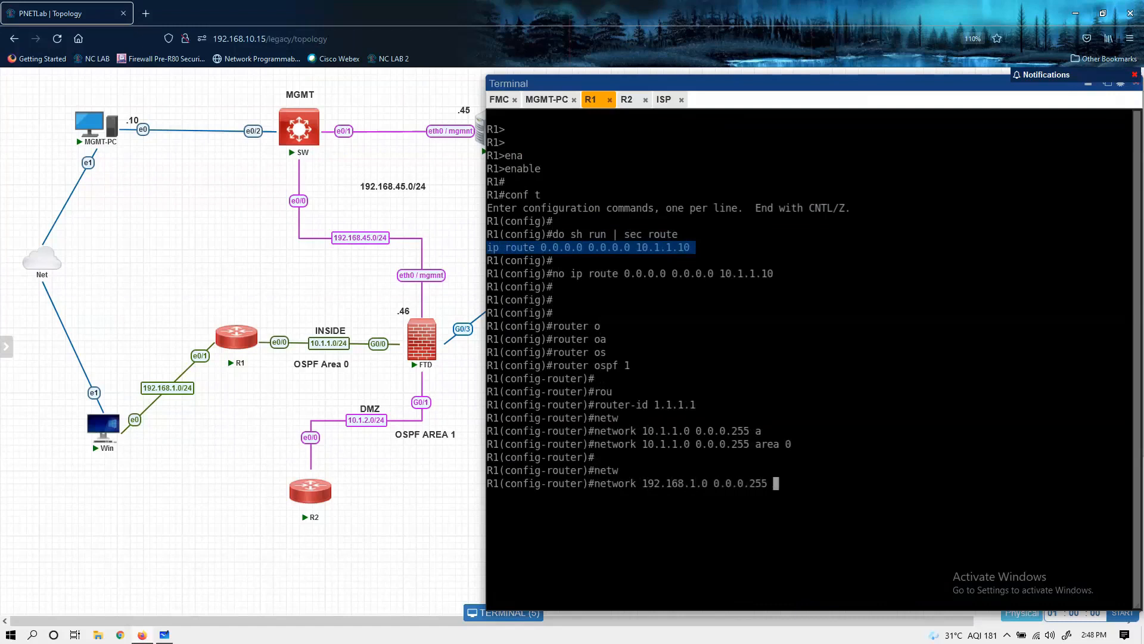
key("Tab")
type("0")
key("Return")
key("Return")
type("ex")
Step: Switch to R2's console, enter privileged mode with the enable password and open global configuration mode
key("Return")
key("Return")
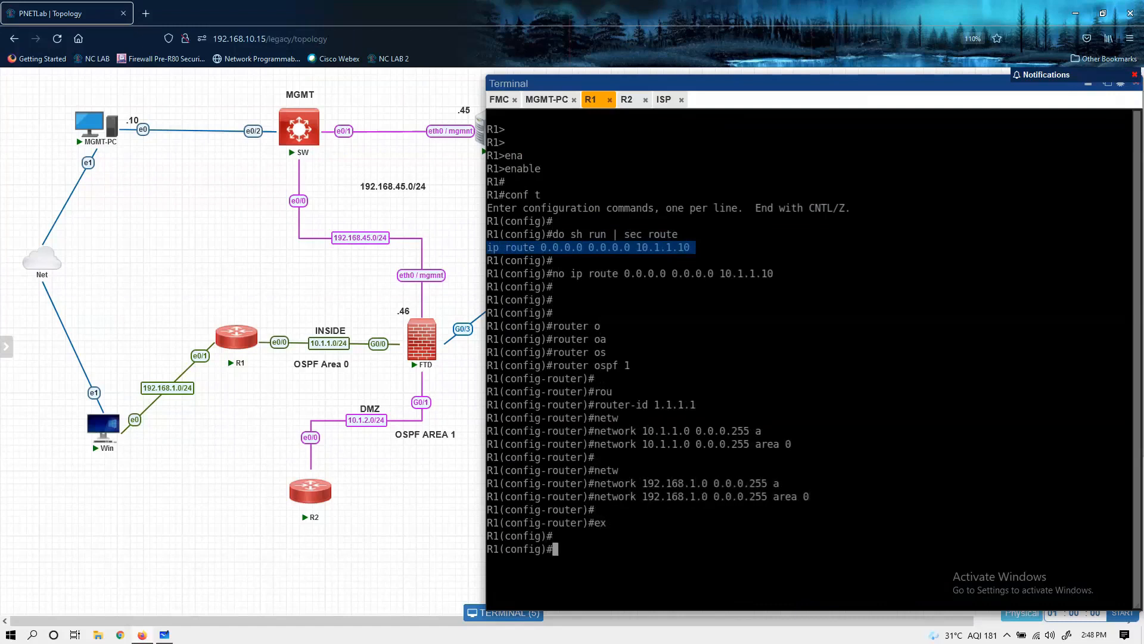
left_click(627, 100)
key("Return")
key("Return")
type("ena")
key("Tab")
key("Return")
key("Return")
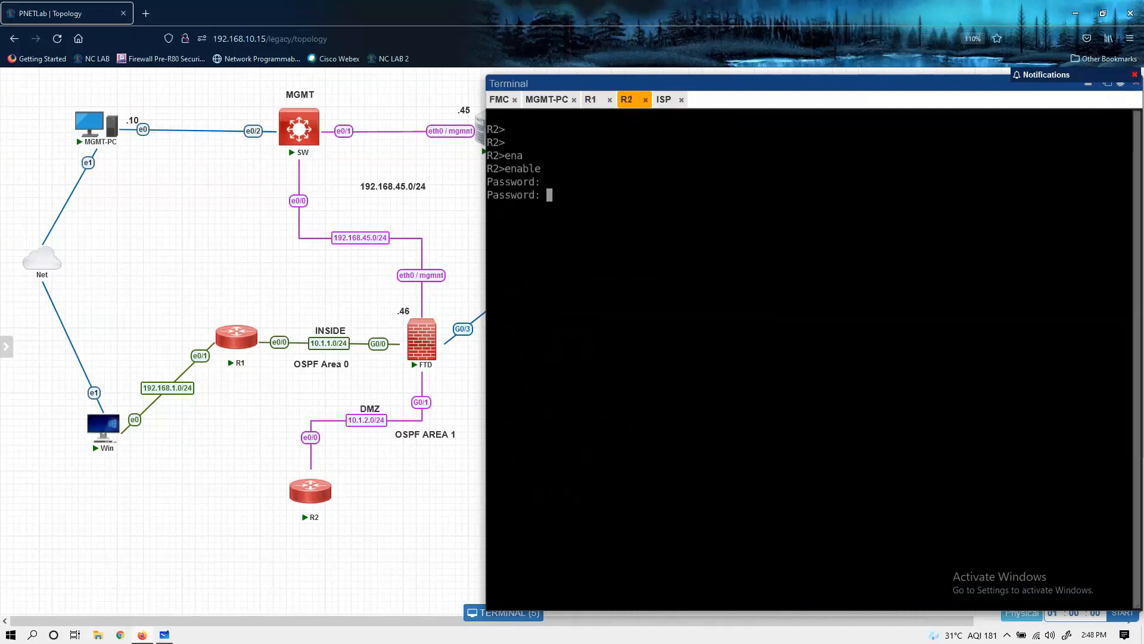
key("Return")
key("Return")
type("conf t")
key("Return")
key("Return")
key("Return")
Step: Enable IP routing on R2 with the ip routing command
type("ip rt")
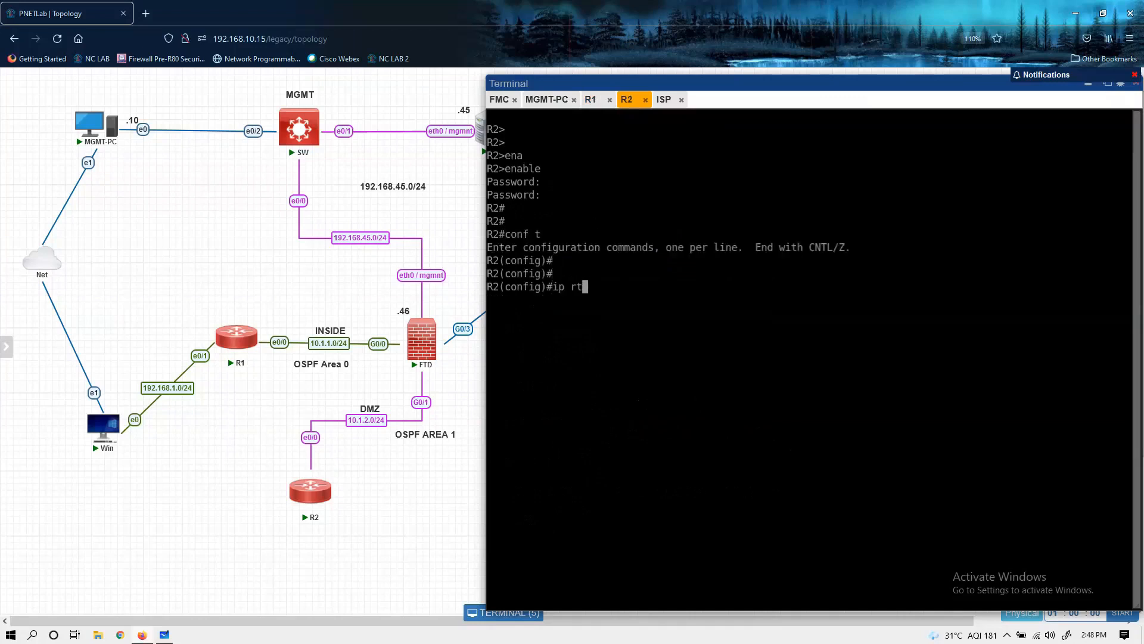
type("oting")
key("BackSpace")
key("BackSpace")
key("BackSpace")
key("BackSpace")
key("BackSpace")
type("outing")
key("Return")
Step: Start OSPF process 1 on R2 with router ospf 1
key("Return")
key("Return")
key("Return")
key("Return")
key("Return")
key("Return")
key("Return")
type("router os")
key("Tab")
type("1")
Step: Set the OSPF router ID on R2 to 2.2.2.2
key("Return")
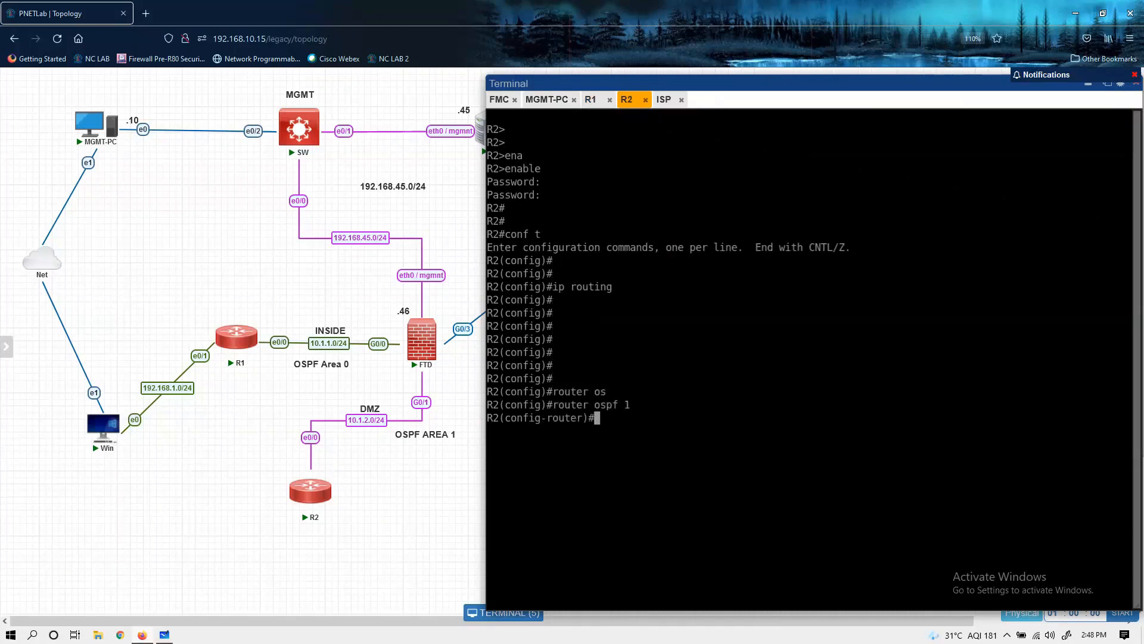
key("Return")
type("router)#rou")
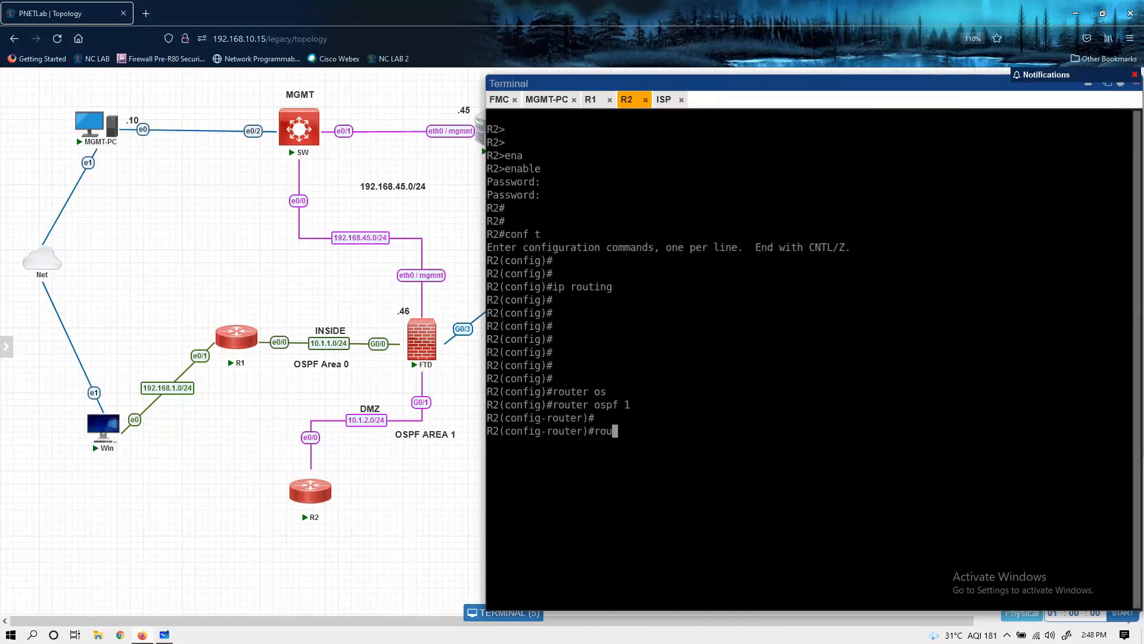
key("Tab")
type("2.2.2.2")
key("Return")
Step: Advertise network 10.1.2.0 with wildcard 0.0.0.255 in OSPF area 1 on R2
type("netw")
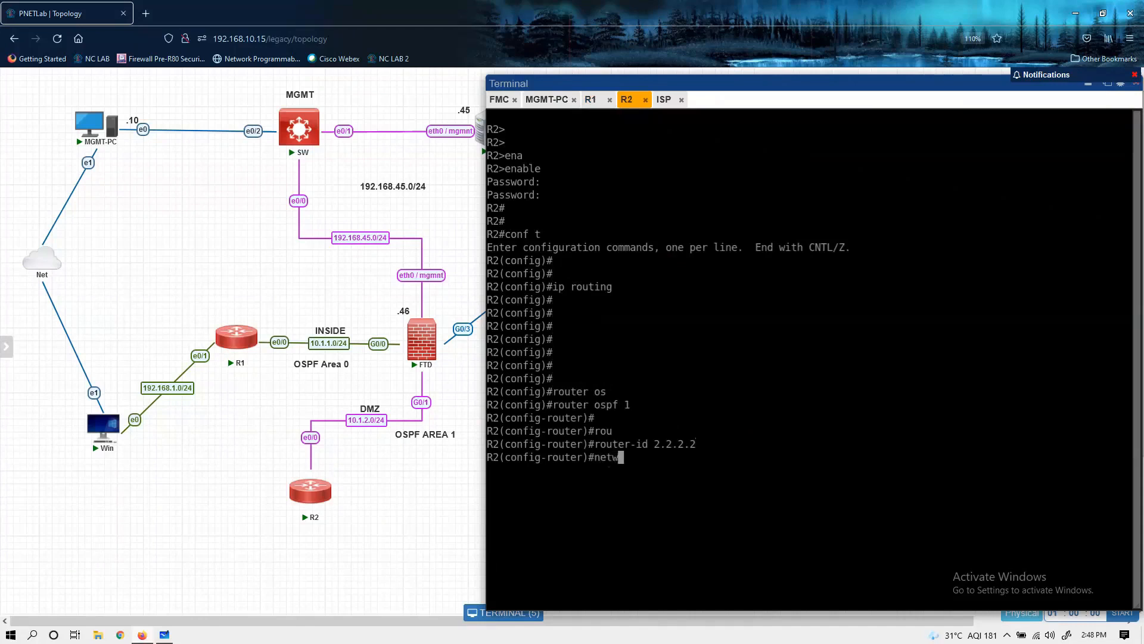
key("Tab")
type("10.1.2.0 ")
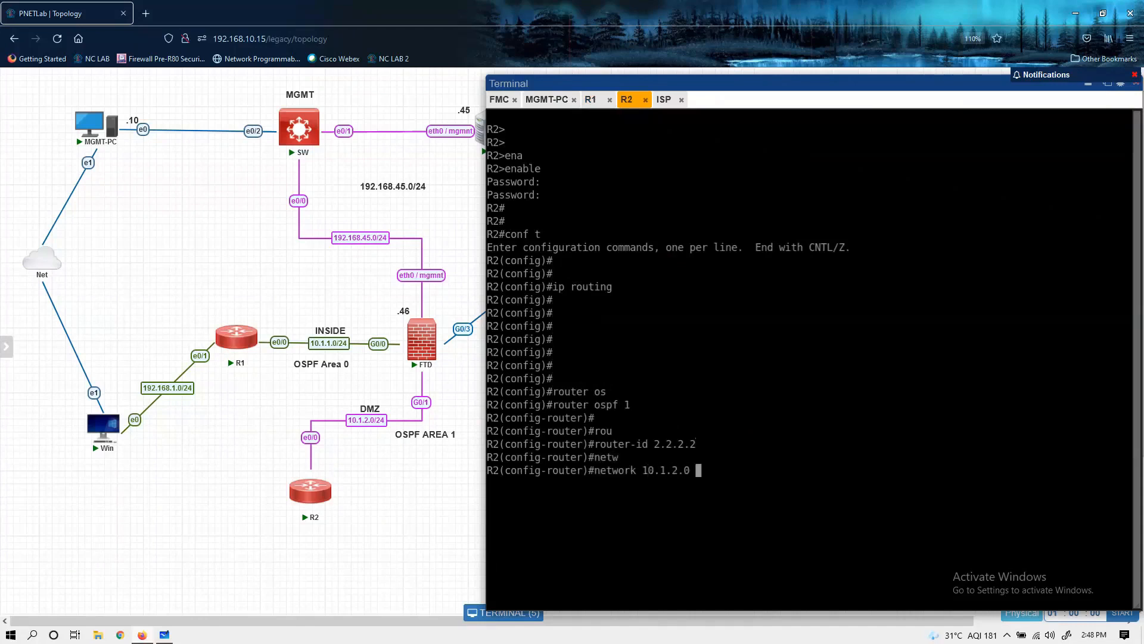
type("0.0.0.255 a")
key("Tab")
type("1")
key("Return")
Step: Advertise network 192.168.2.0 with wildcard 0.0.0.255 in area 1 on R2 and exit the OSPF router configuration
type("netw")
key("BackSpace")
key("BackSpace")
key("BackSpace")
key("BackSpace")
type("netw")
key("Tab")
type("192.168.2.0 0.0.0.255 a")
key("Tab")
type("1")
key("Return")
key("Return")
type("ex")
key("Return")
key("Return")
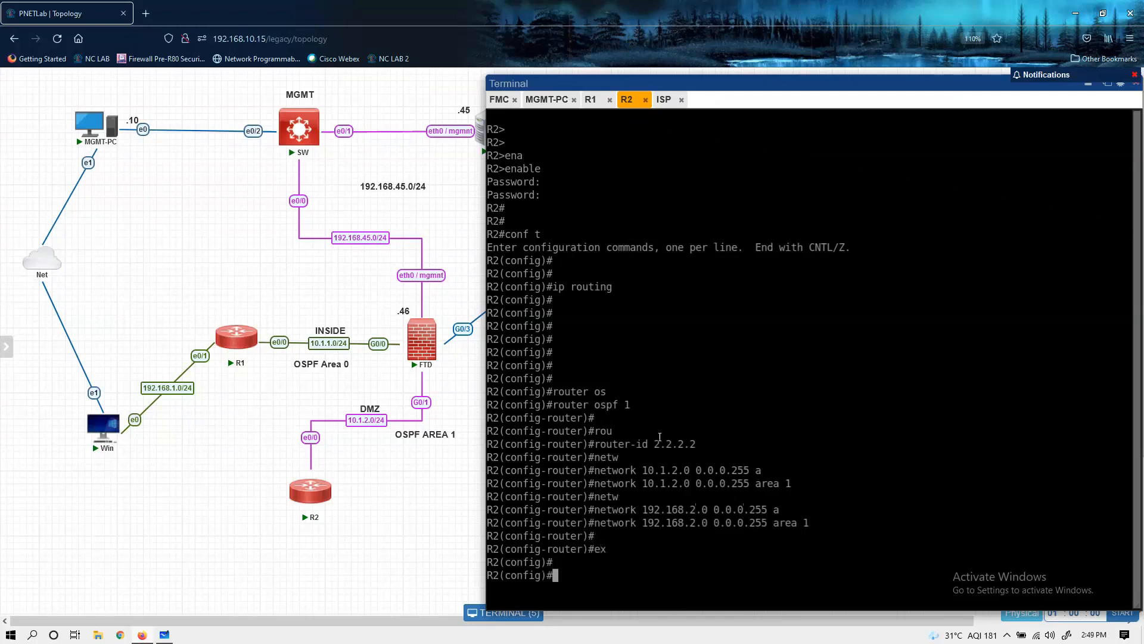
Step: Create interface loopback 1 on R2 and enter its interface configuration
left_click_drag(628, 528, 755, 524)
left_click(756, 524)
type("int loo")
key("Tab")
type("1")
key("Return")
Step: Assign IP address 192.168.2.1 with mask 255.255.255.0 to R2's loopback 1 and exit the interface configuration
type("ip add")
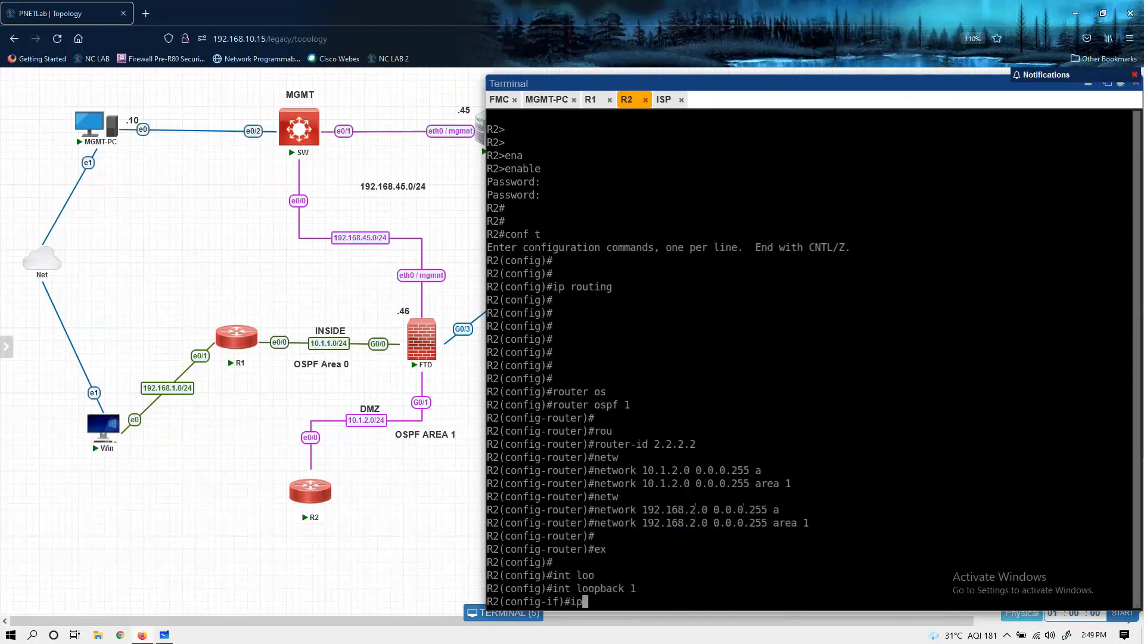
key("Tab")
type("192.168.2.")
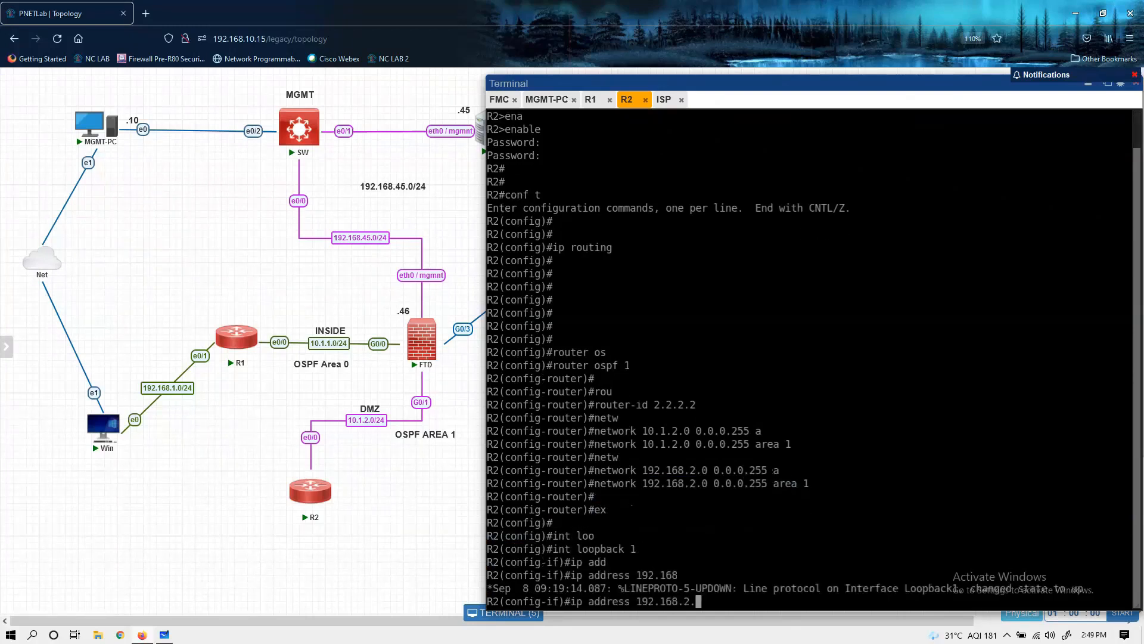
type("1 255.255.255.0")
key("Return")
type("ex")
key("Return")
key("Return")
key("Return")
key("Return")
key("Return")
key("Return")
key("Return")
key("Return")
key("Return")
key("Return")
key("Return")
key("Return")
key("Return")
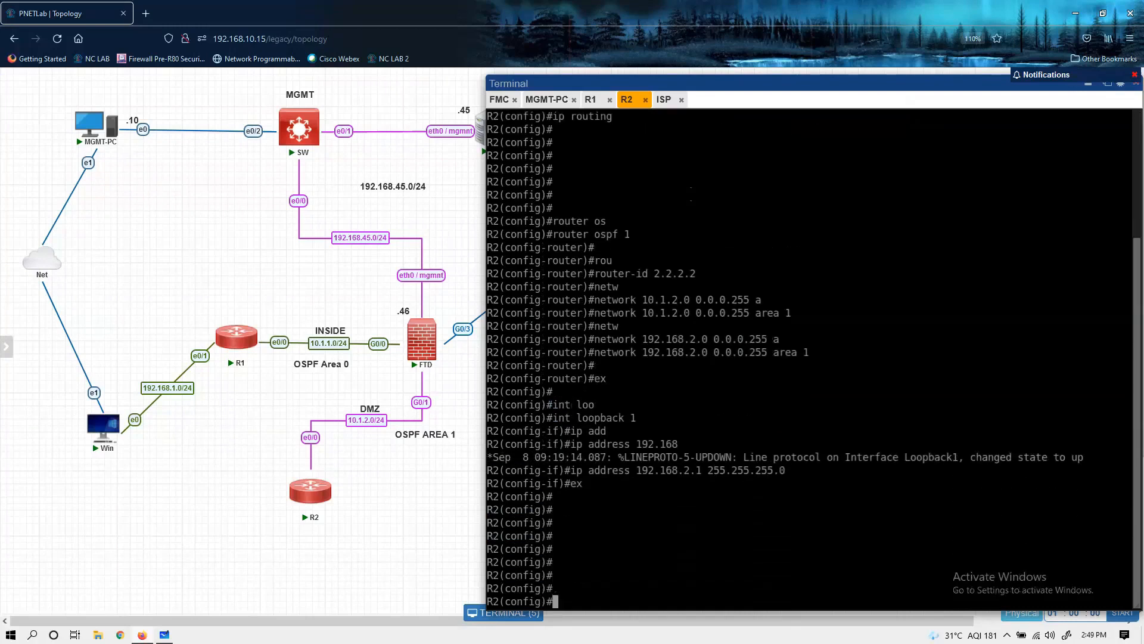
Step: Switch to Firepower Management Center on MGMT-PC, check the FTD's policy deployment status and close the deployment list
left_click(499, 100)
left_click(547, 100)
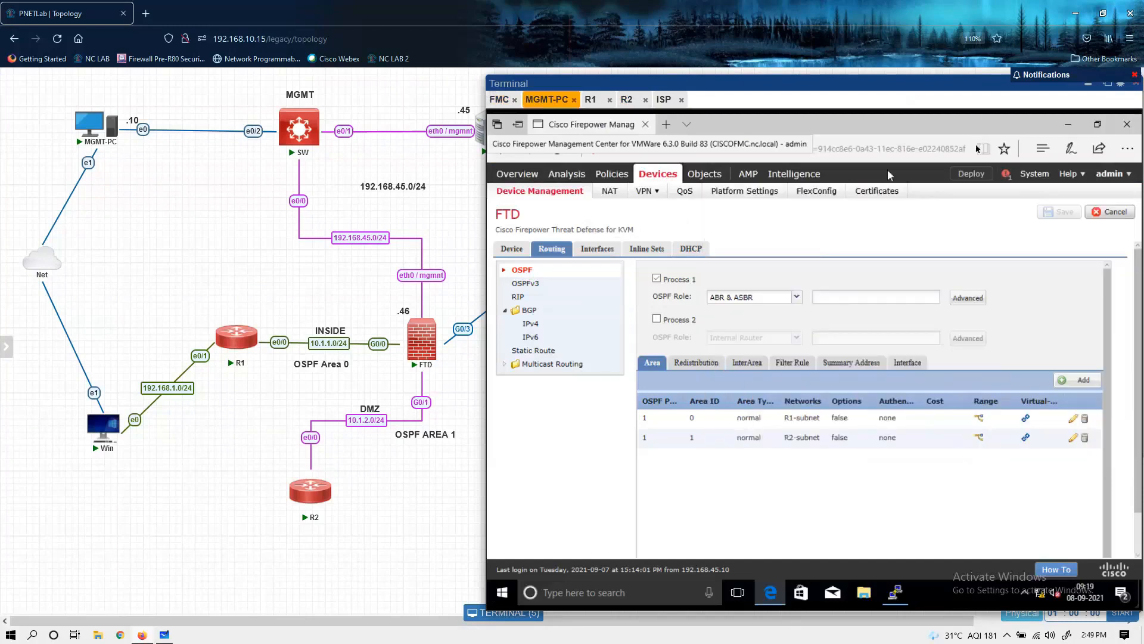
left_click(971, 176)
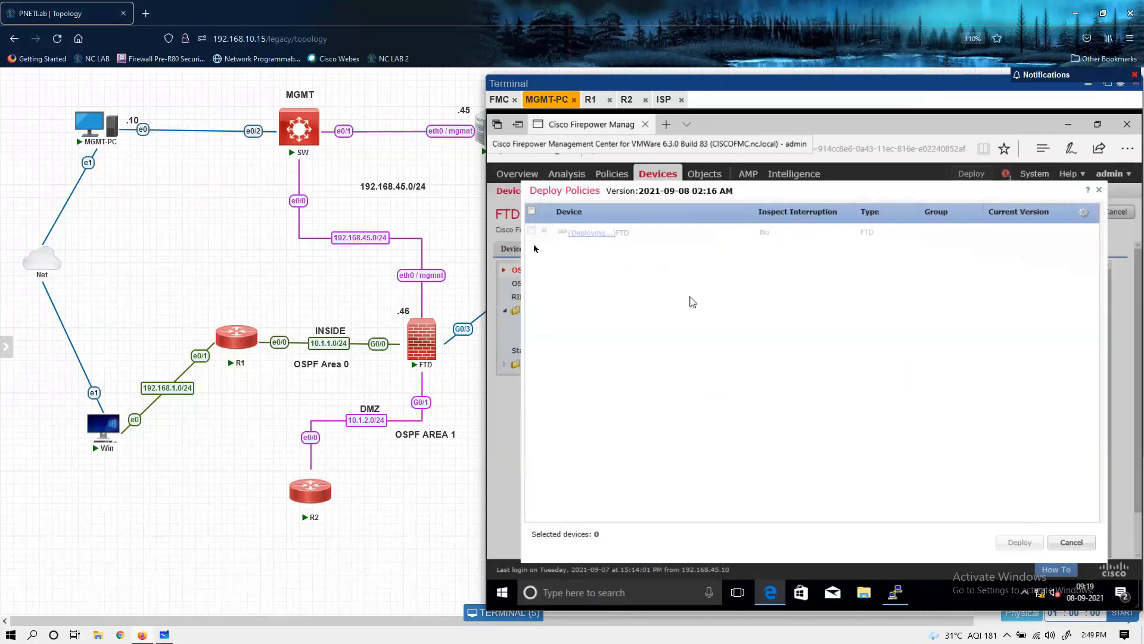
left_click(1071, 542)
Step: Switch to the FTD's PuTTY session and check the interface addresses and status with show interface ip brief
left_click(896, 592)
key("Return")
key("Return")
key("Return")
key("Return")
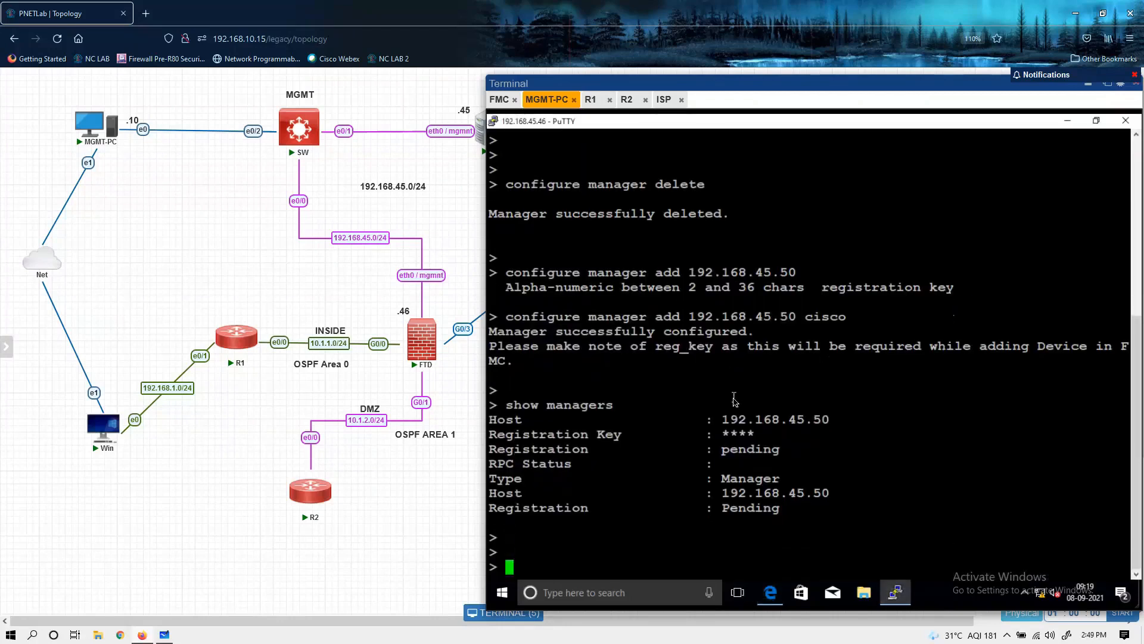
type("show ")
type("run")
key("BackSpace")
key("BackSpace")
type("un")
key("BackSpace")
key("BackSpace")
type("interface")
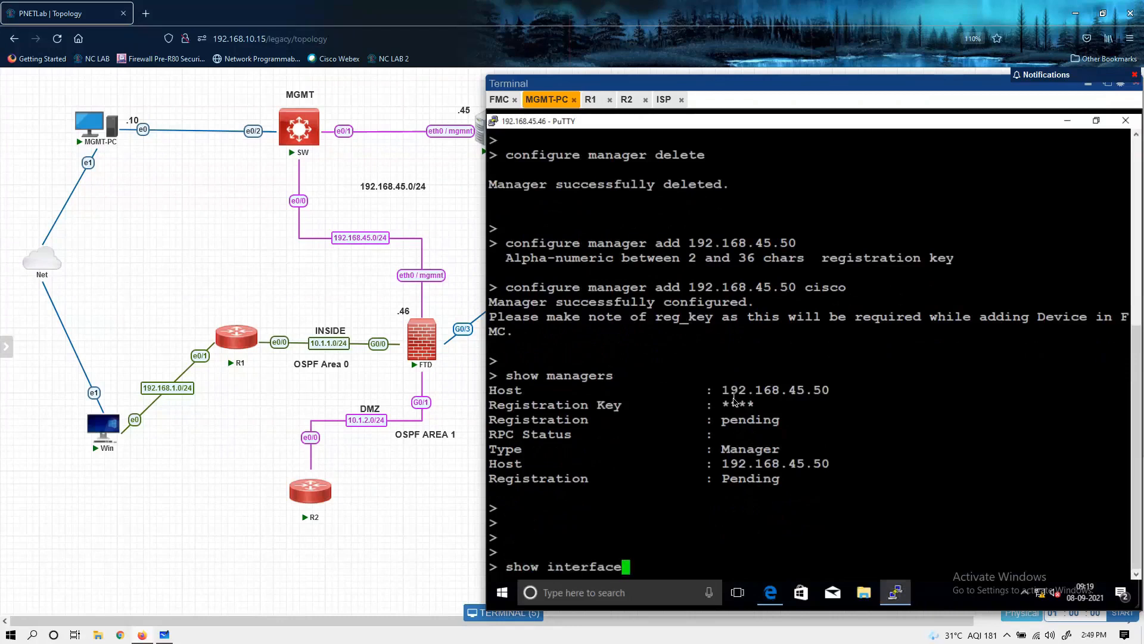
type(" ip brief")
key("Return")
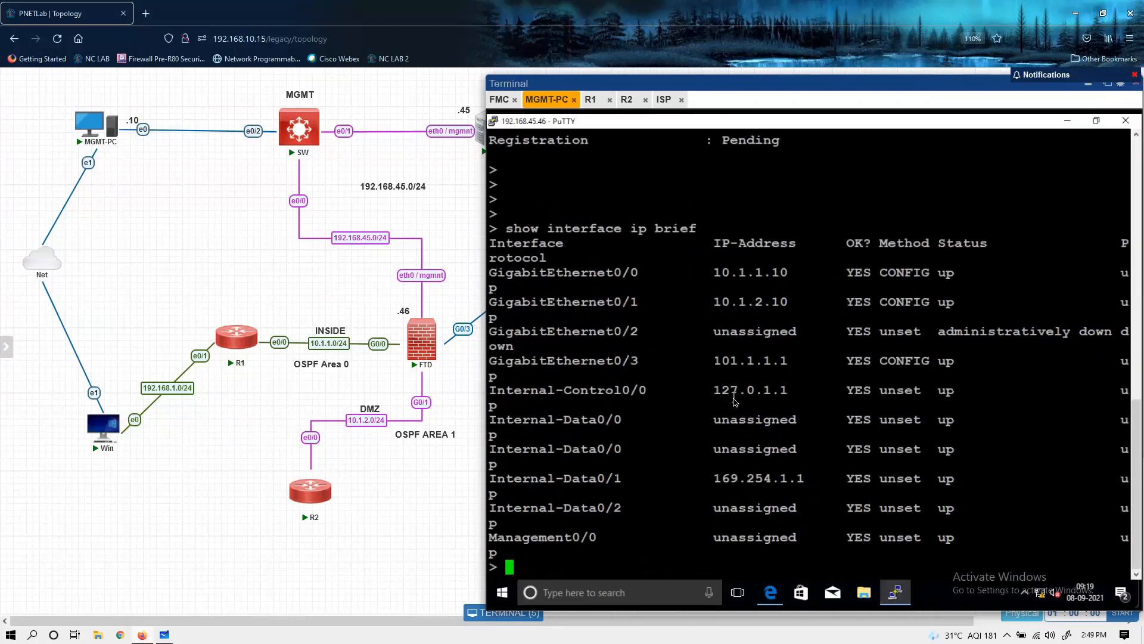
key("Return")
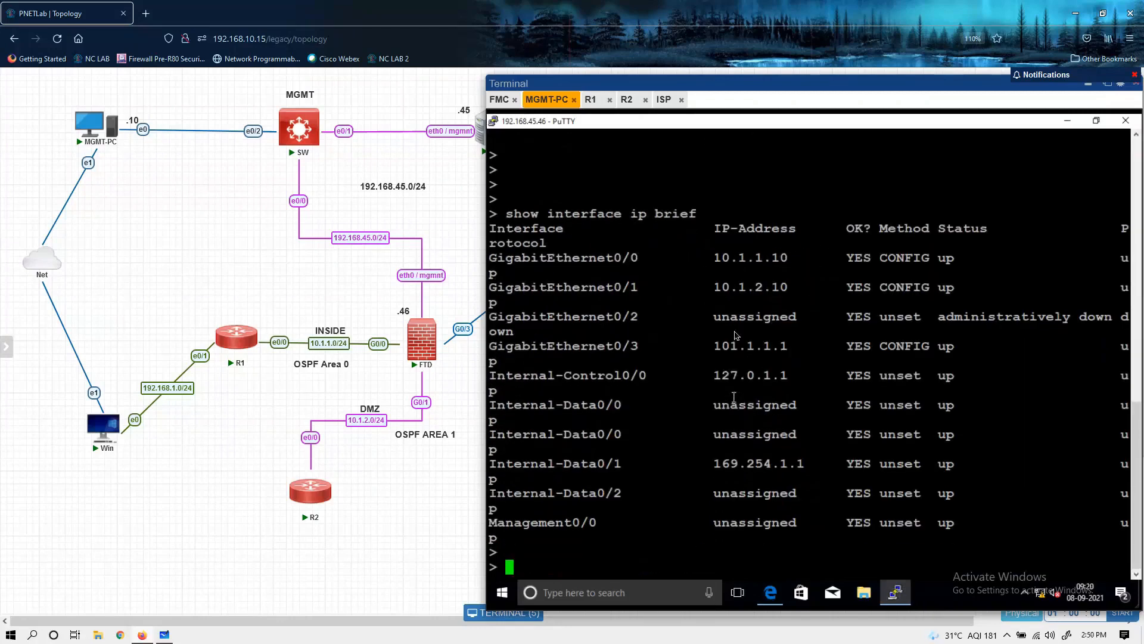
left_click_drag(715, 258, 788, 337)
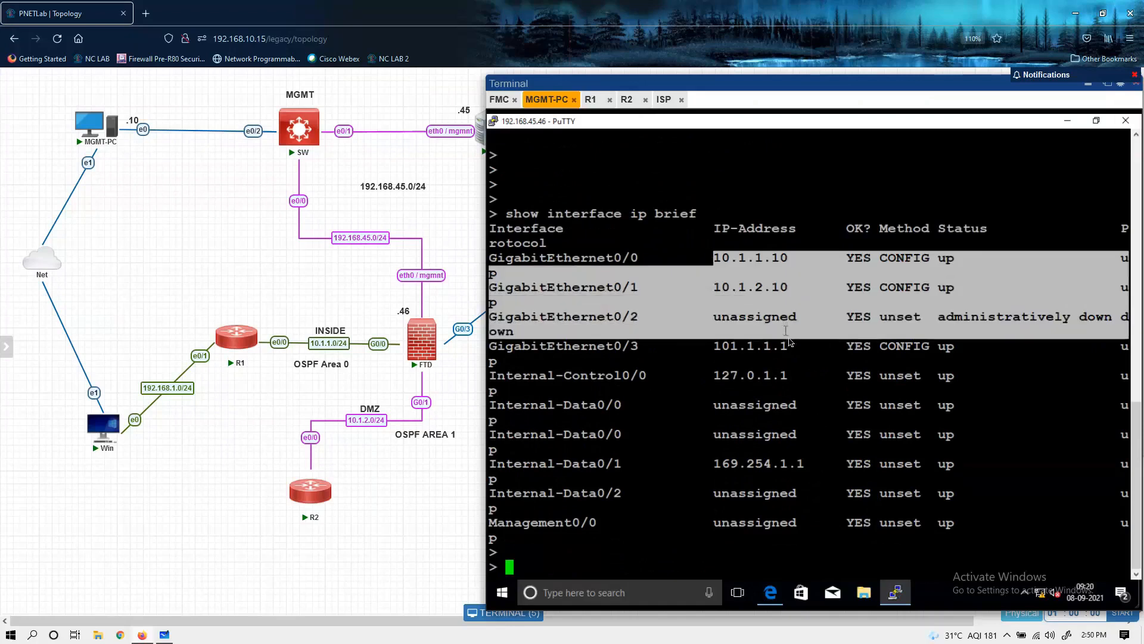
left_click(806, 343)
Step: Display the FTD's routing table with show route and review the listed routes
key("Return")
type("sh oroute")
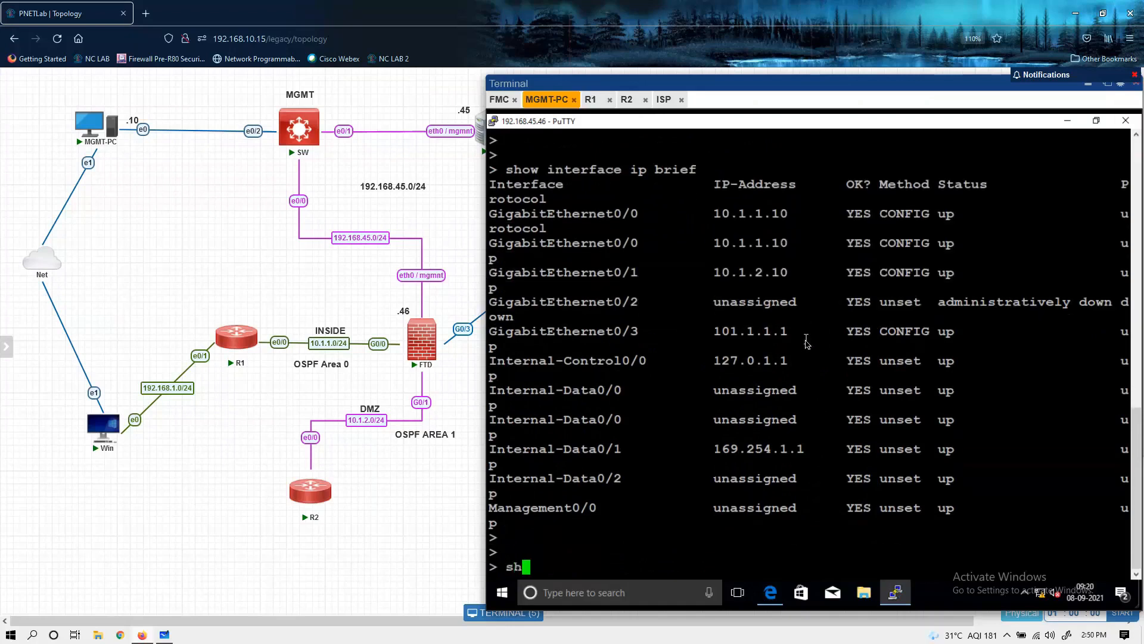
key("BackSpace")
key("BackSpace")
key("BackSpace")
key("BackSpace")
key("BackSpace")
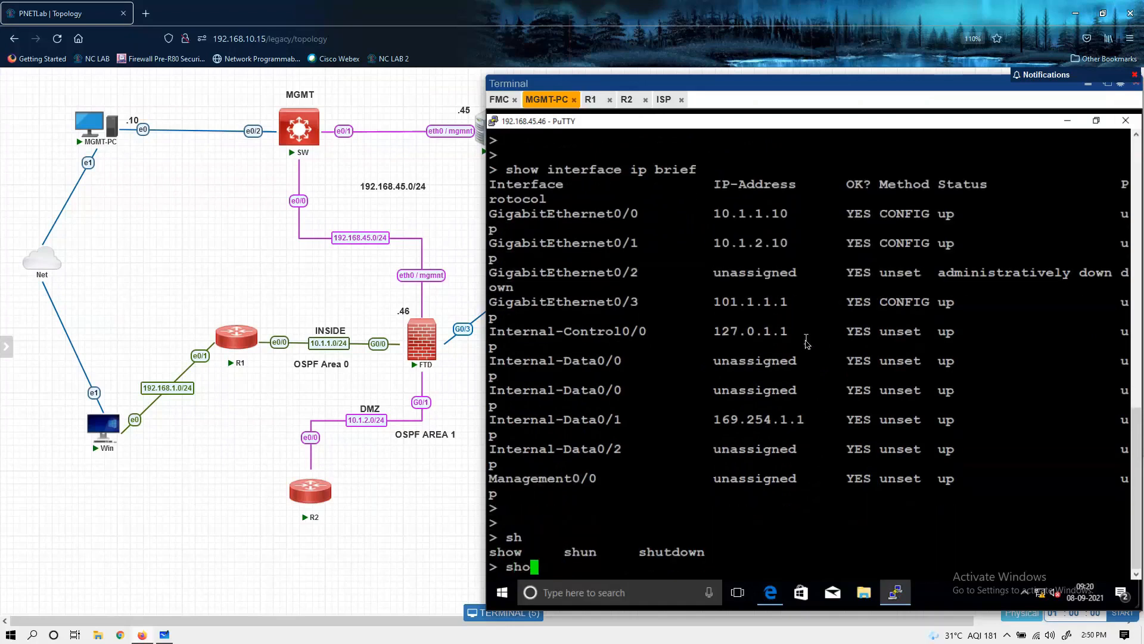
type("w route")
key("Return")
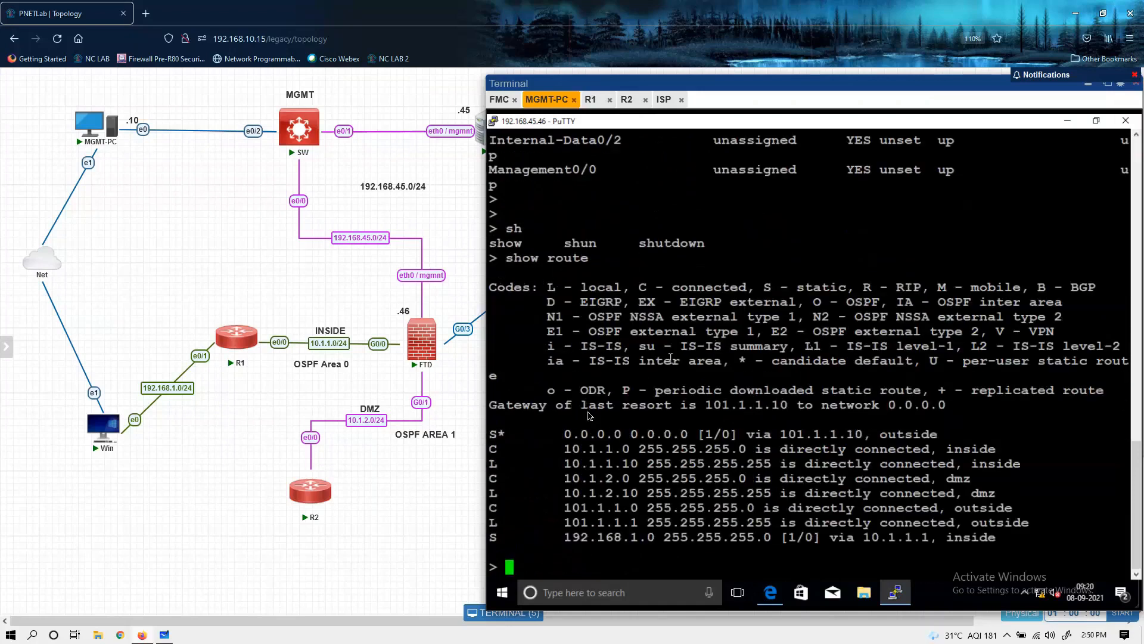
left_click_drag(557, 420, 731, 522)
left_click(731, 521)
Step: Check the FTD's OSPF adjacencies with show ospf neighbor
type("sho")
key("BackSpace")
key("BackSpace")
key("BackSpace")
type("show ospf")
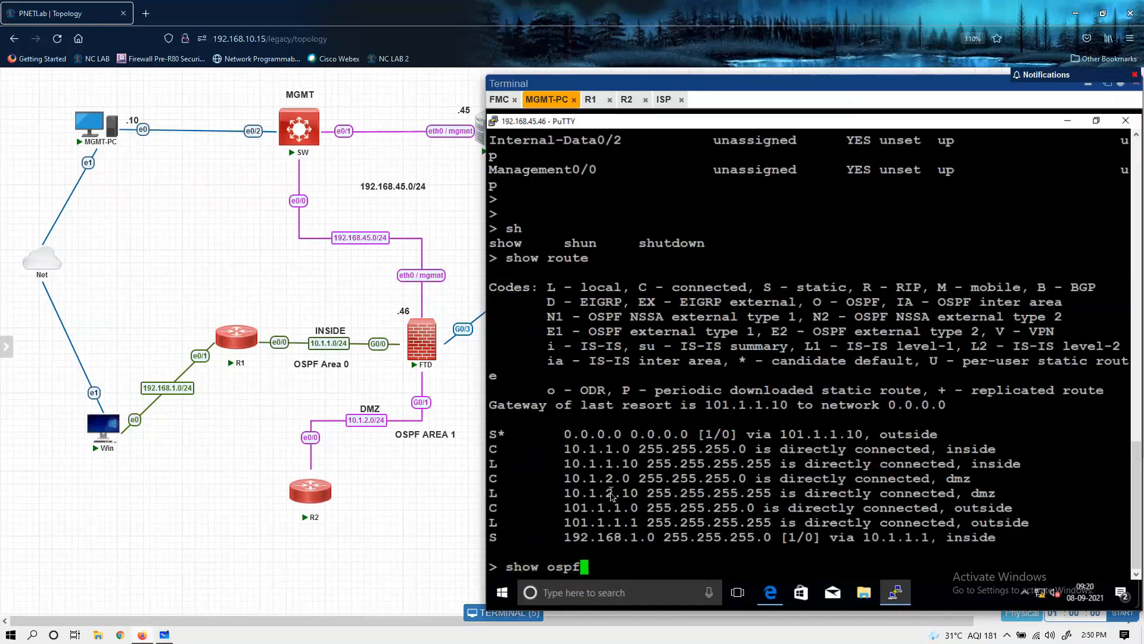
type(" neighbor")
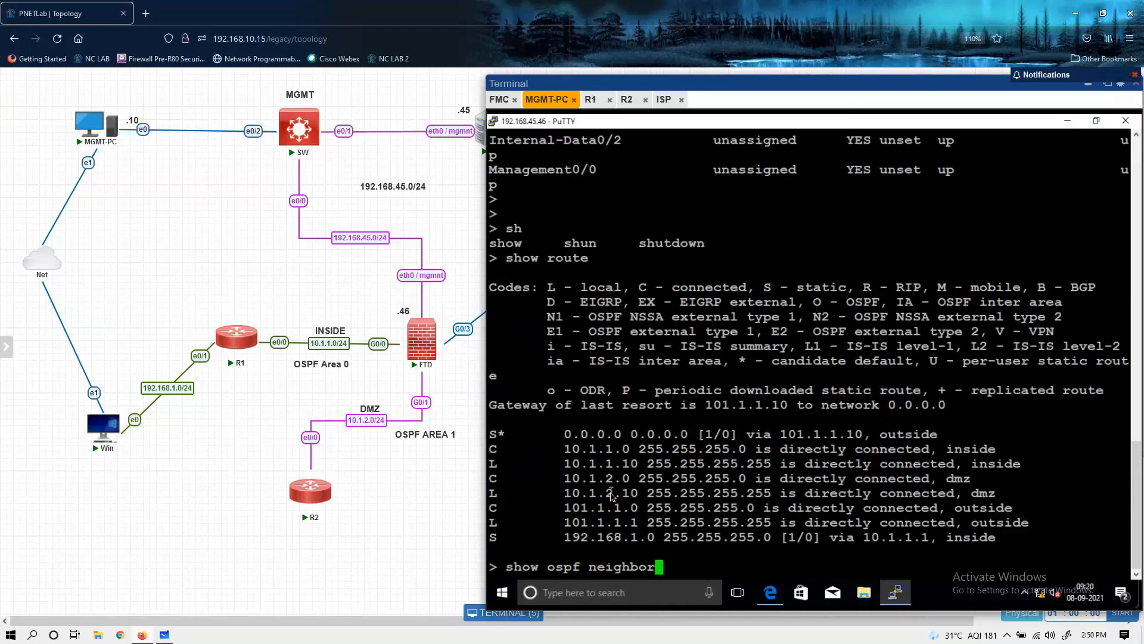
key("Return")
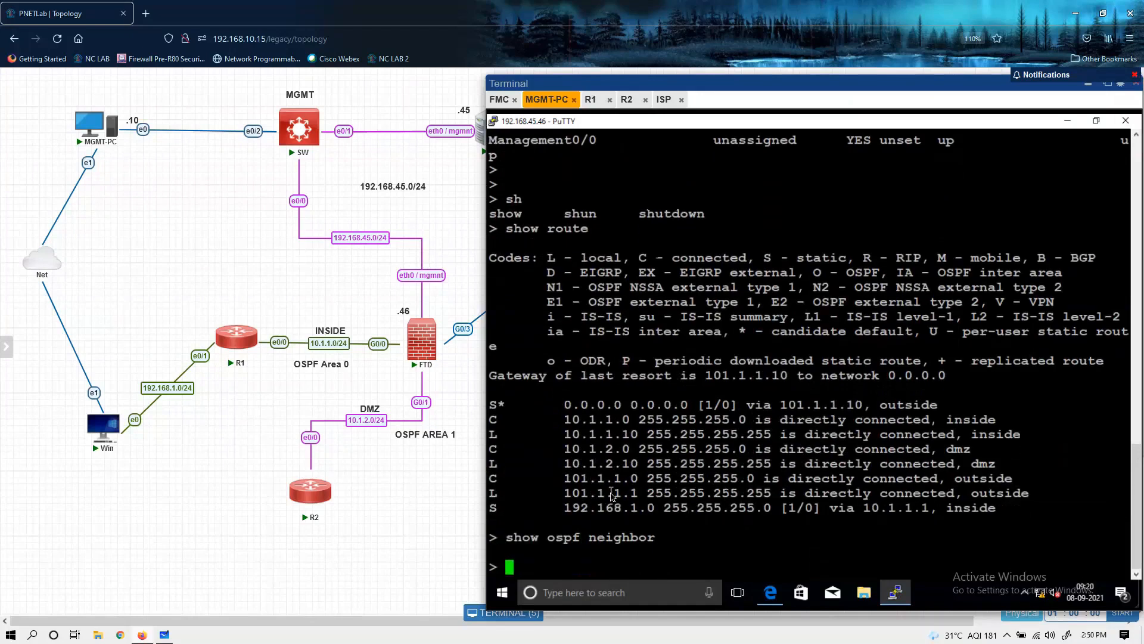
key("Return")
key("Return")
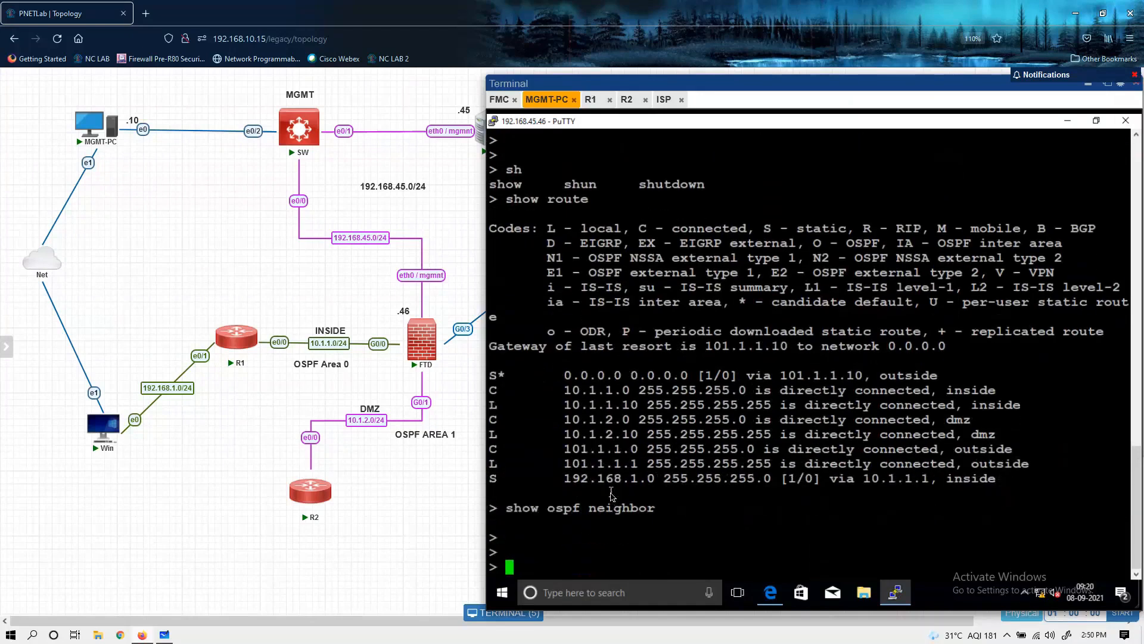
Step: Glance at the R1 and R2 consoles, then recheck the policy deployment list in Firepower Management Center on MGMT-PC
left_click(589, 100)
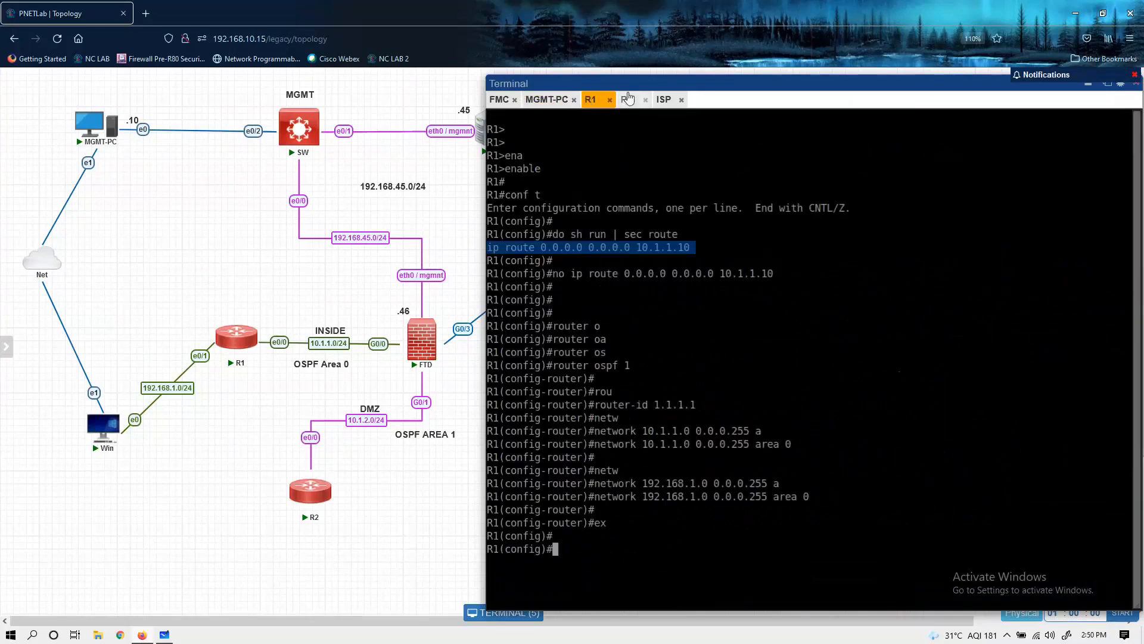
left_click(628, 99)
left_click(554, 101)
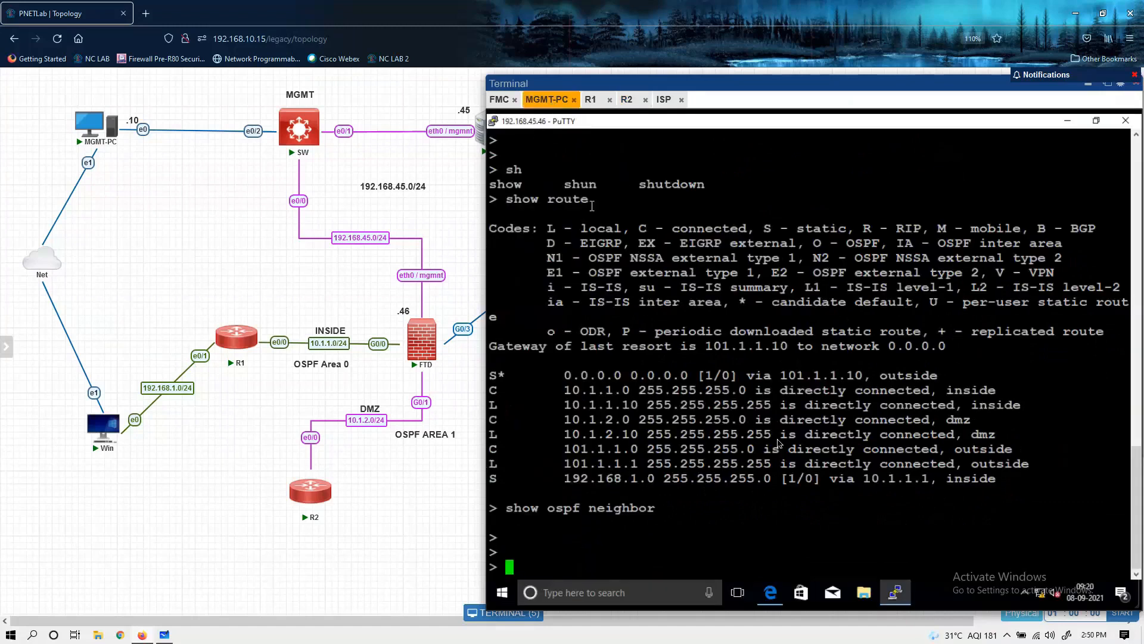
left_click(772, 594)
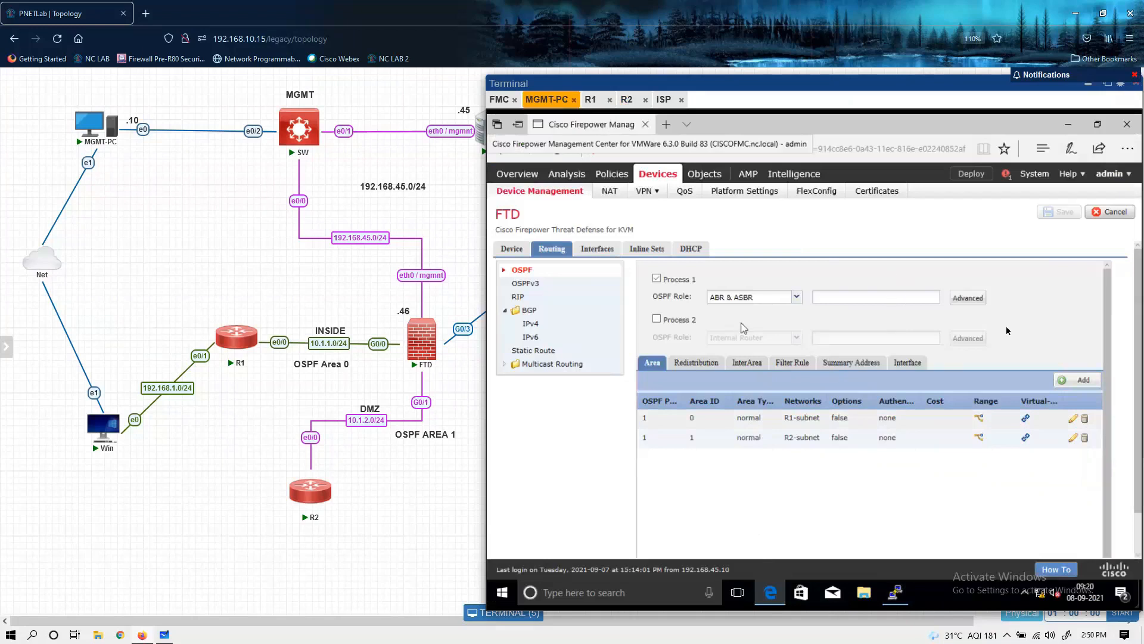
left_click(983, 175)
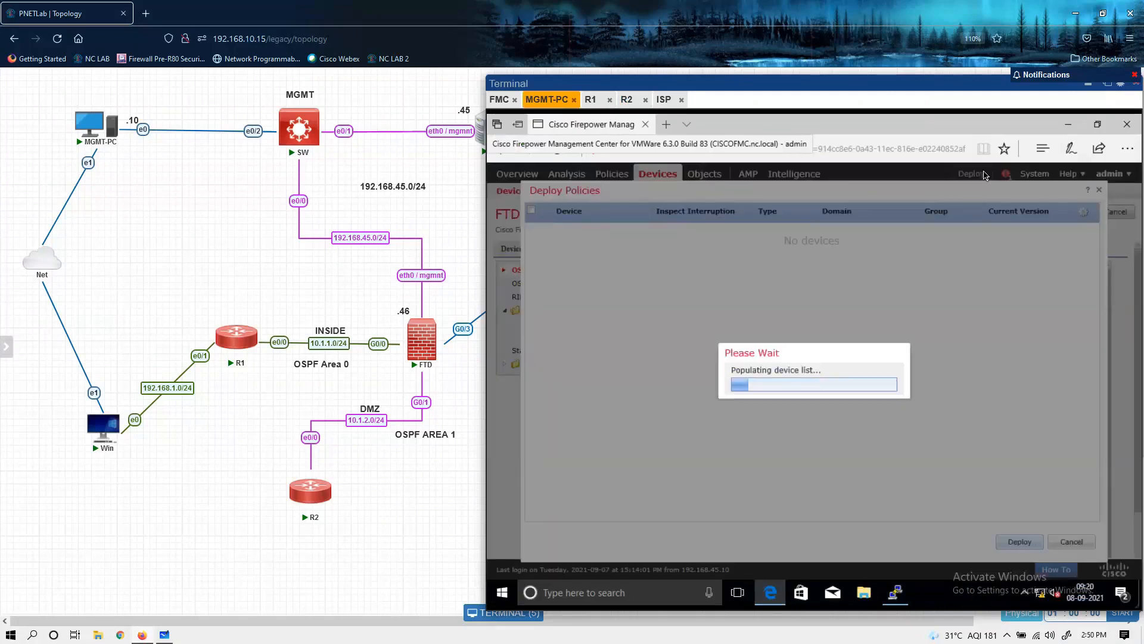
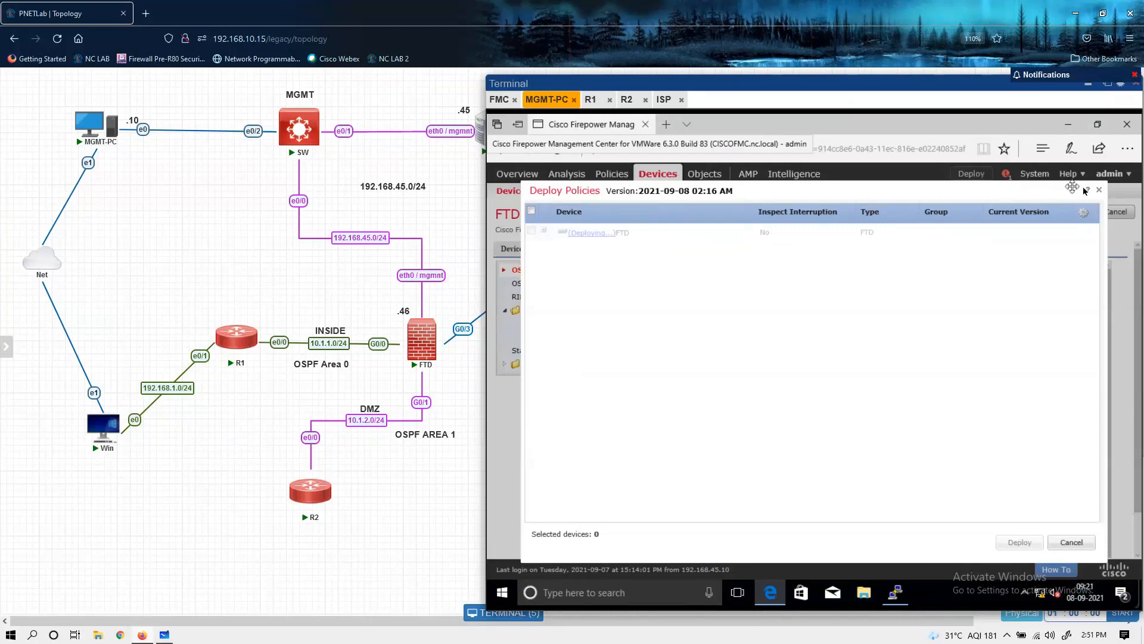
Step: Close the policy deployment list, glance at the R1 and R2 consoles, and return to the FTD's PuTTY session on MGMT-PC
left_click(1099, 191)
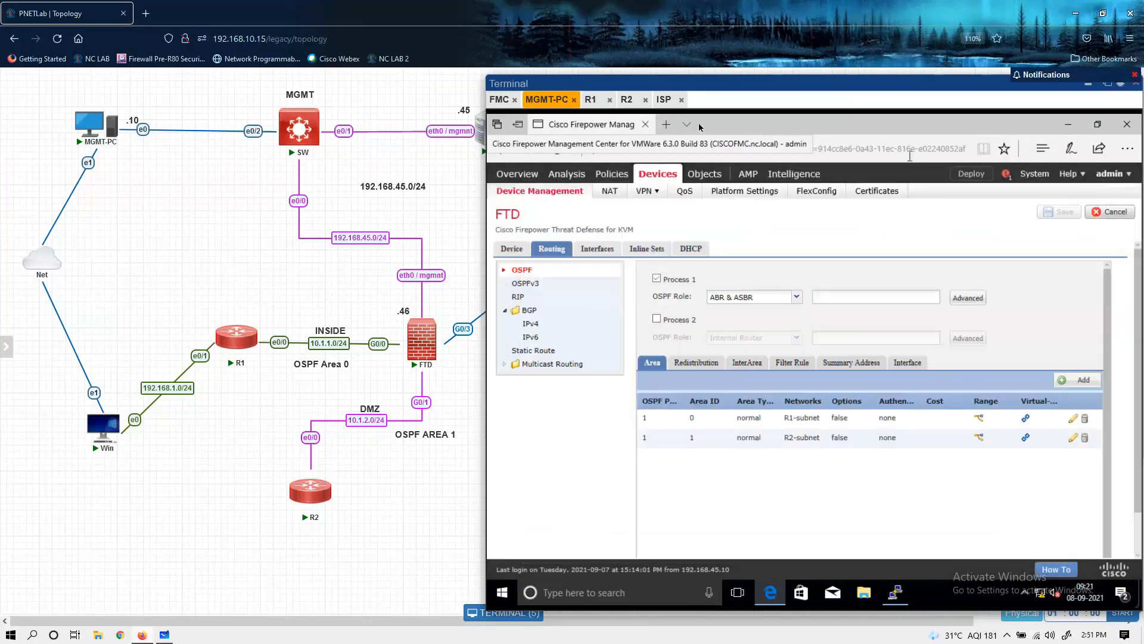
left_click(596, 102)
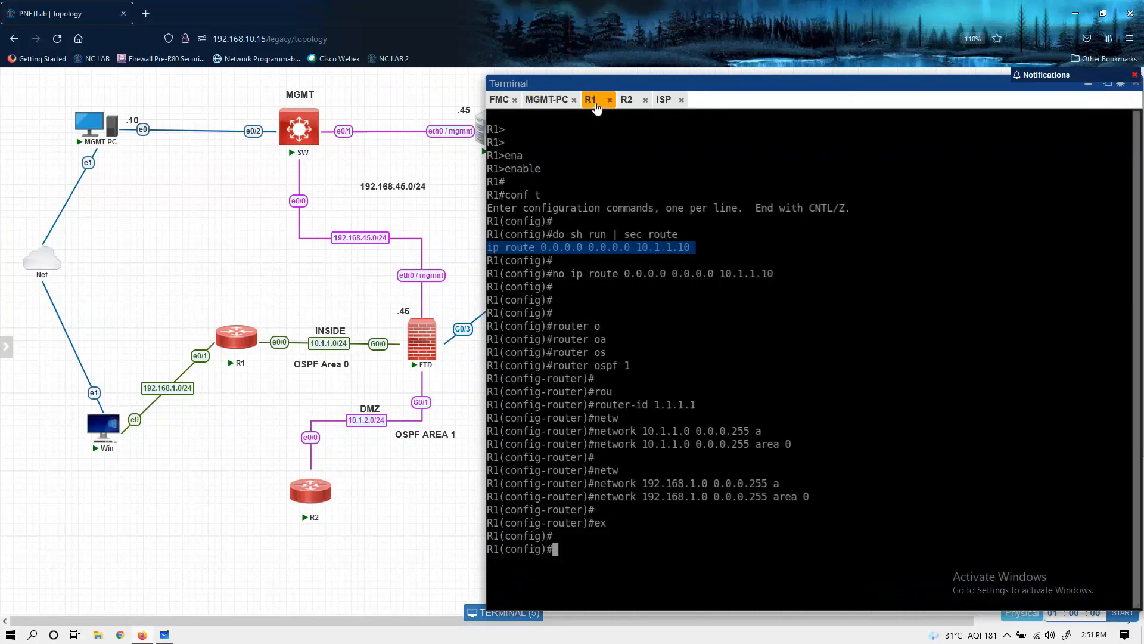
left_click(627, 101)
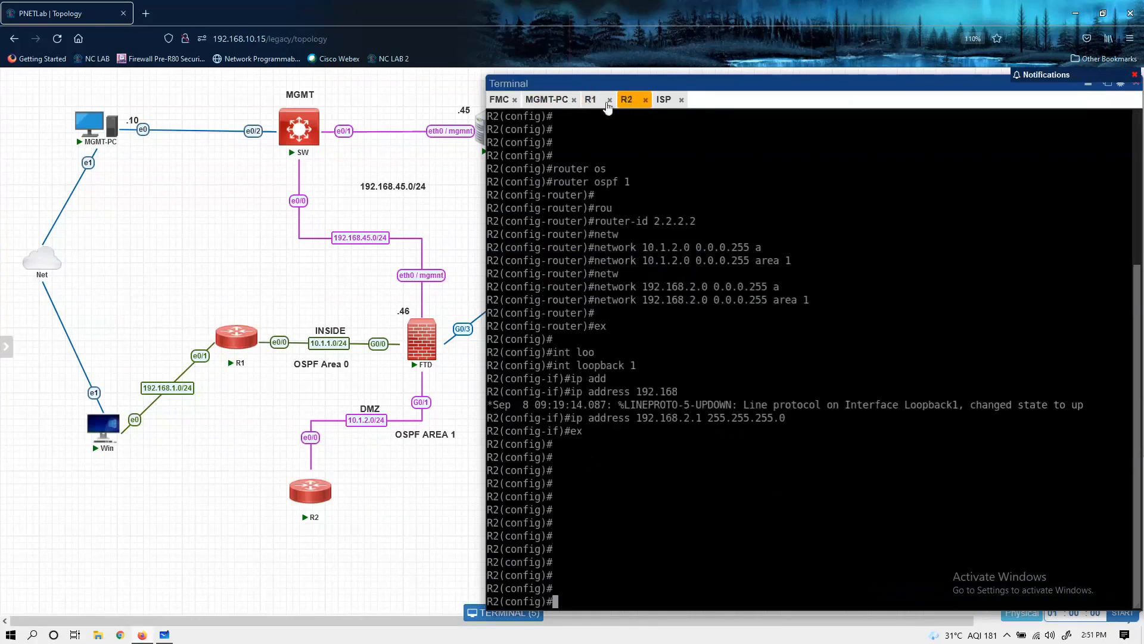
left_click(546, 100)
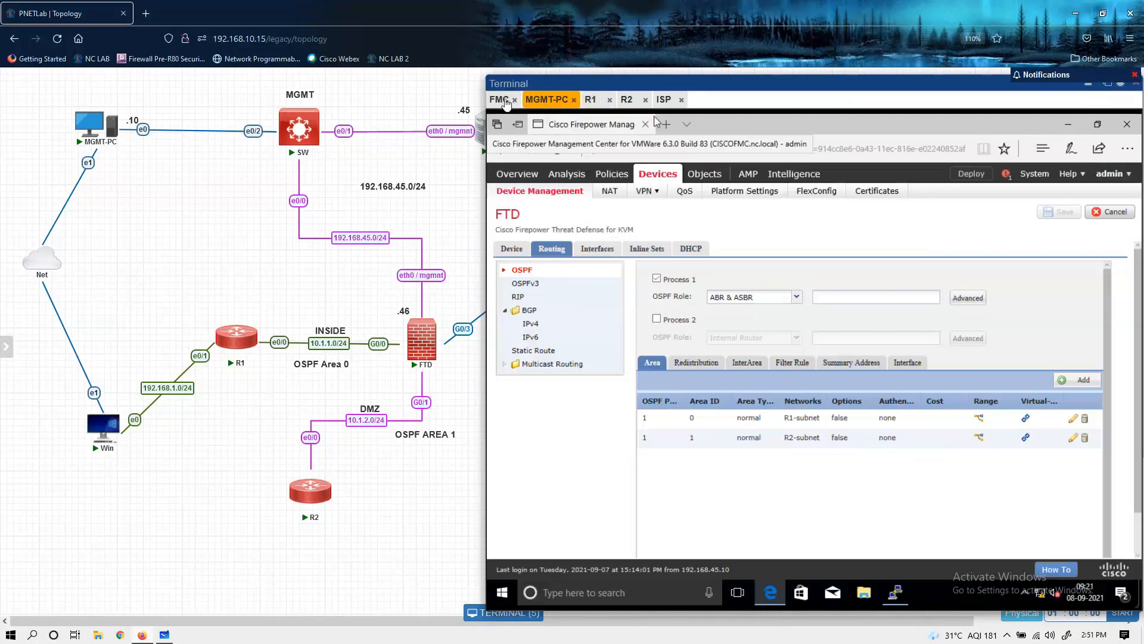
left_click(893, 596)
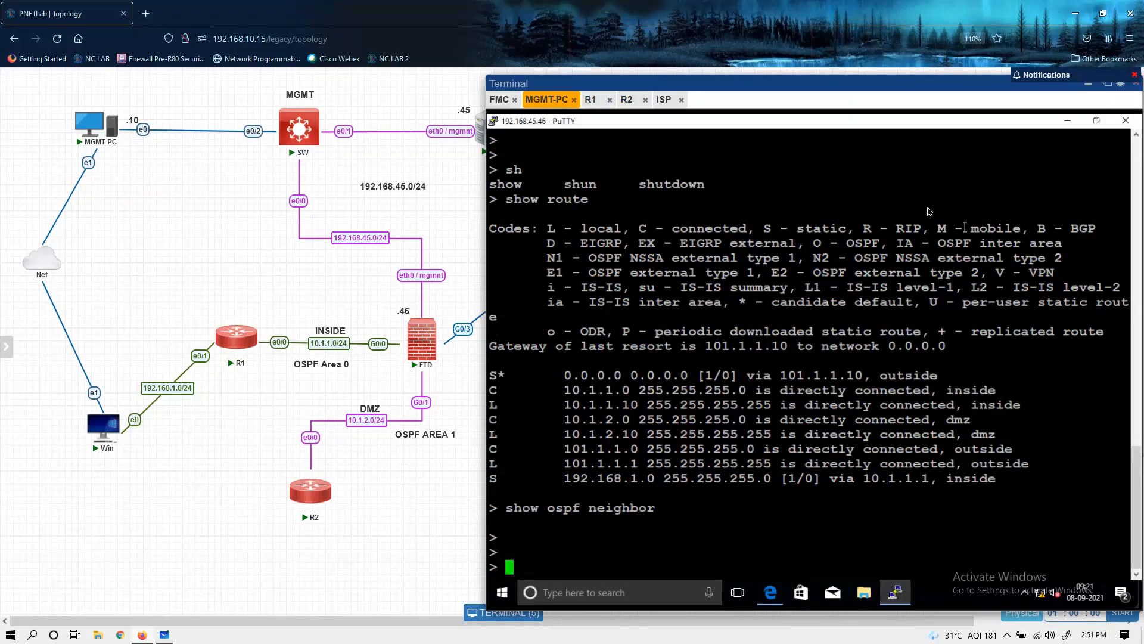
right_click(821, 126)
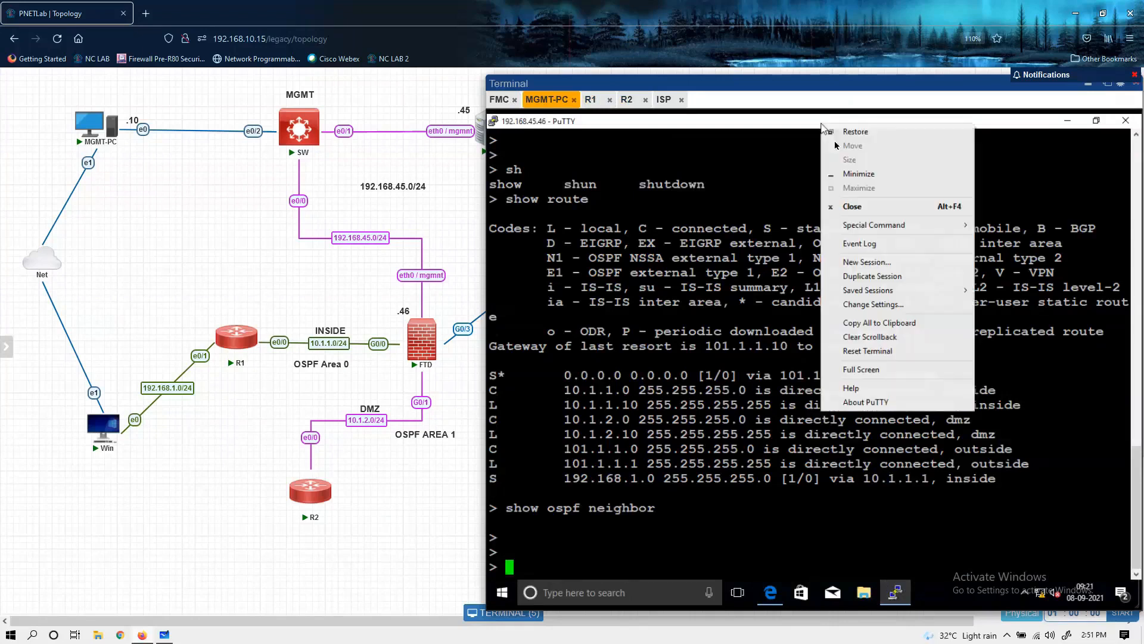
left_click(878, 261)
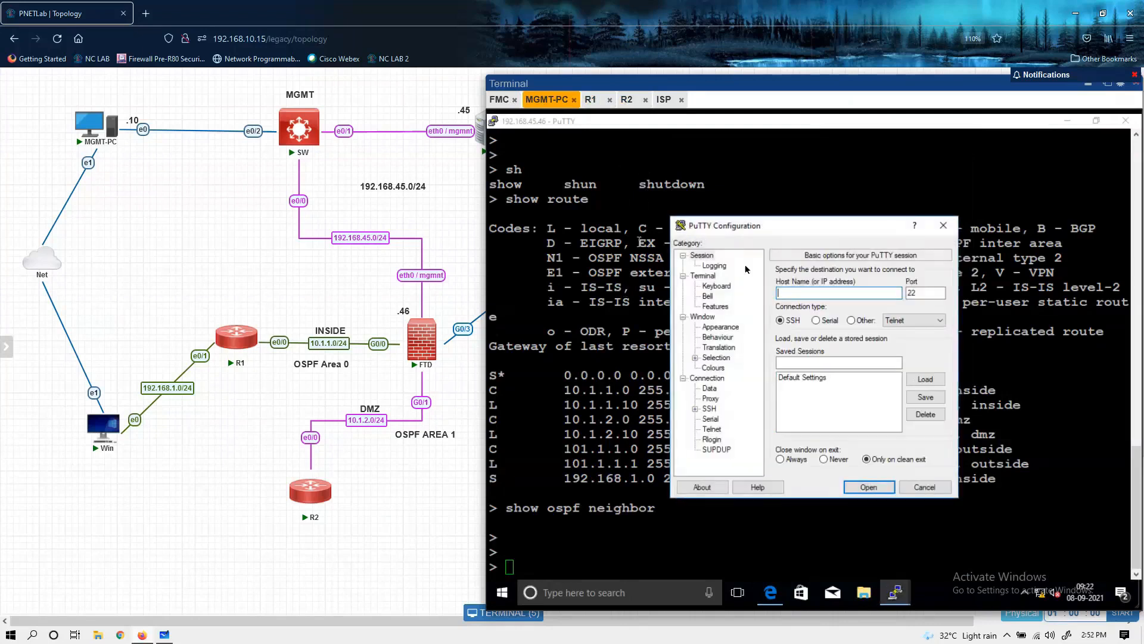
type("192.168.45.50")
key("Return")
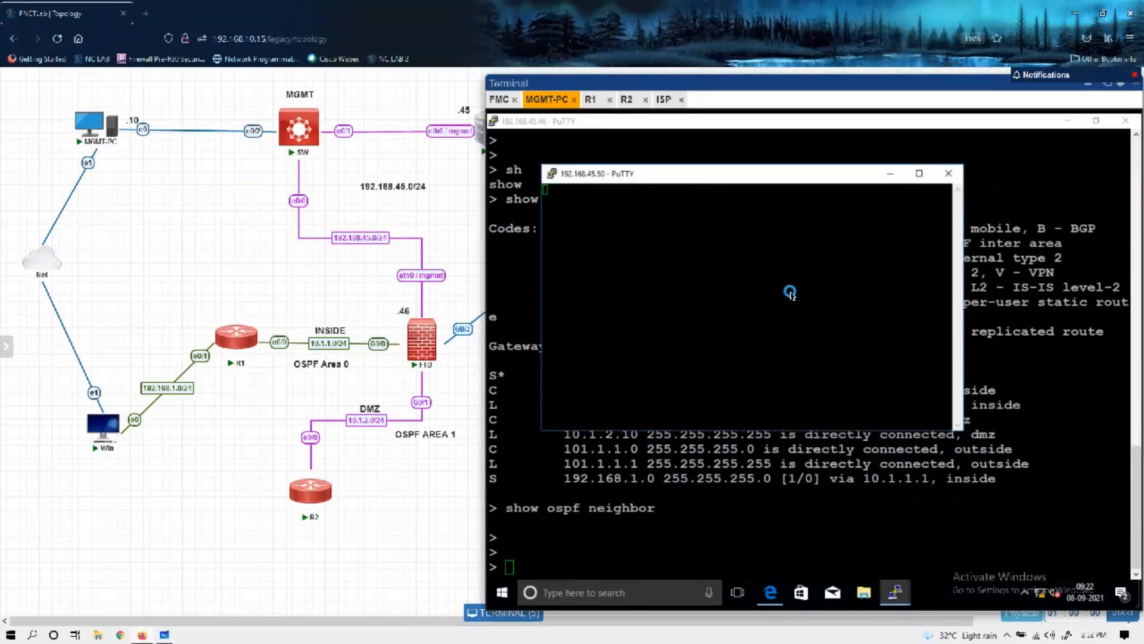
left_click(774, 395)
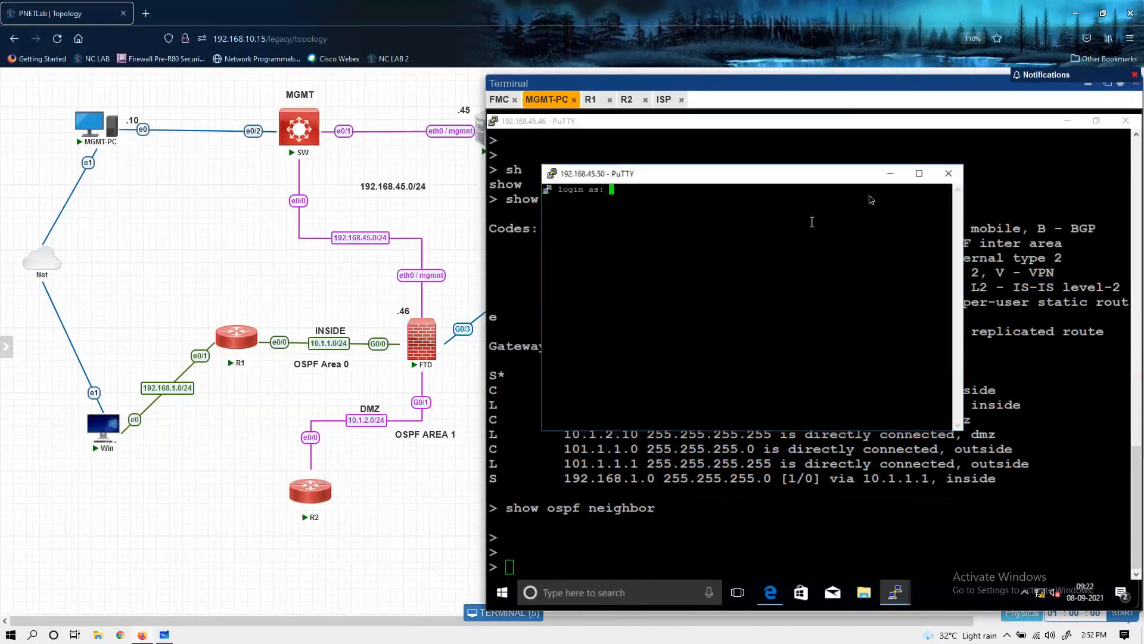
left_click(944, 178)
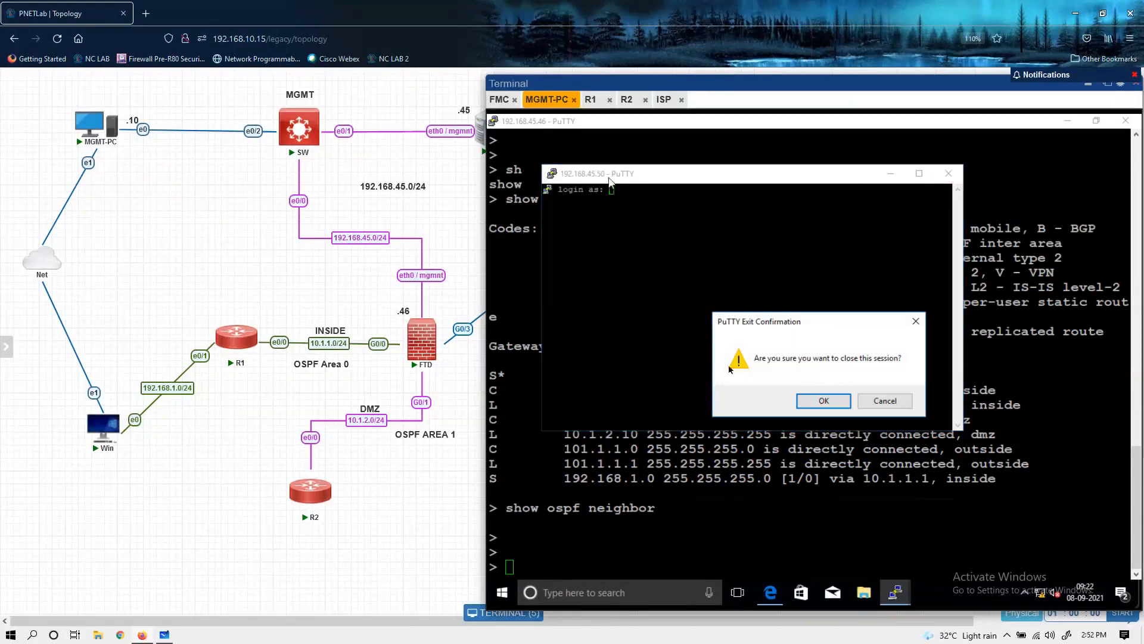
left_click(819, 403)
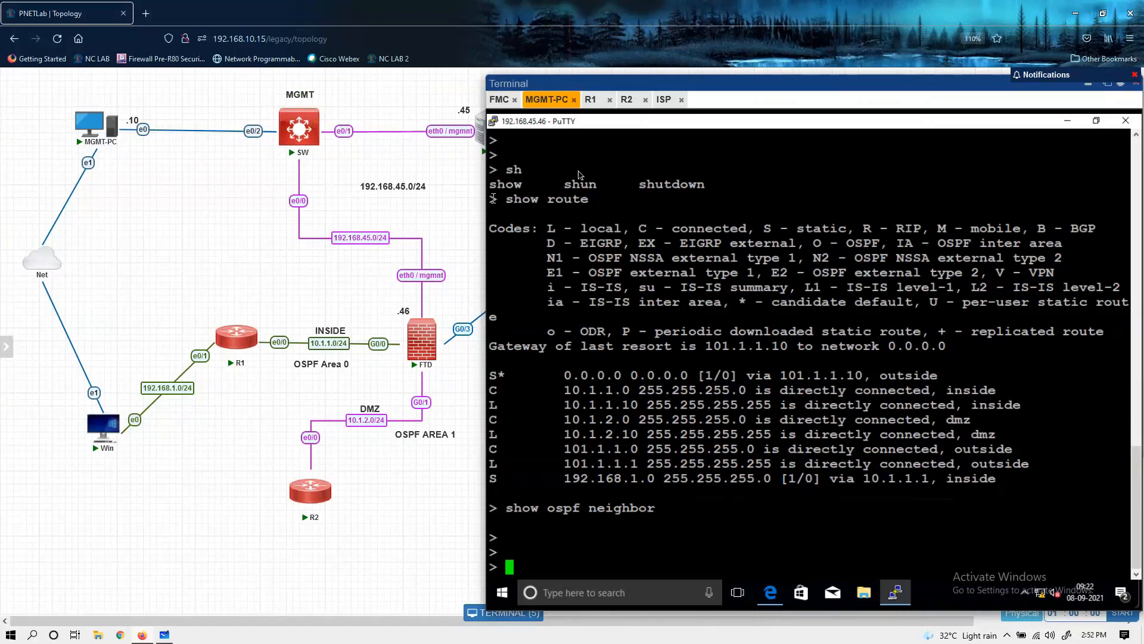
Step: Check the latest OSPF adjacency log messages on the R1 and R2 consoles
left_click(590, 99)
left_click_drag(758, 574, 1042, 575)
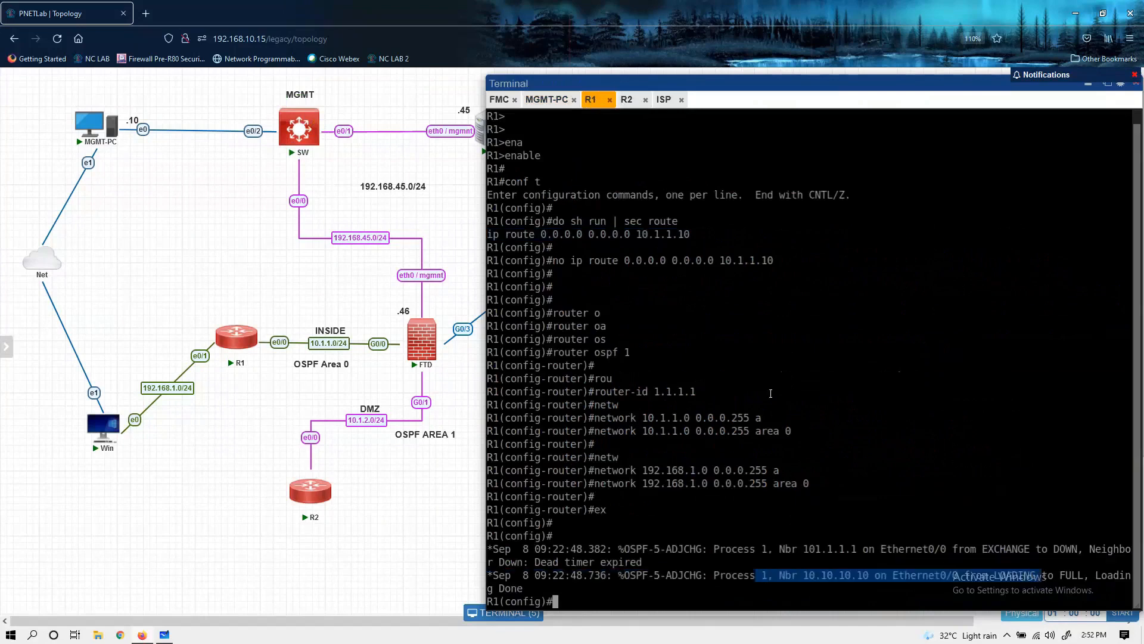
left_click(627, 100)
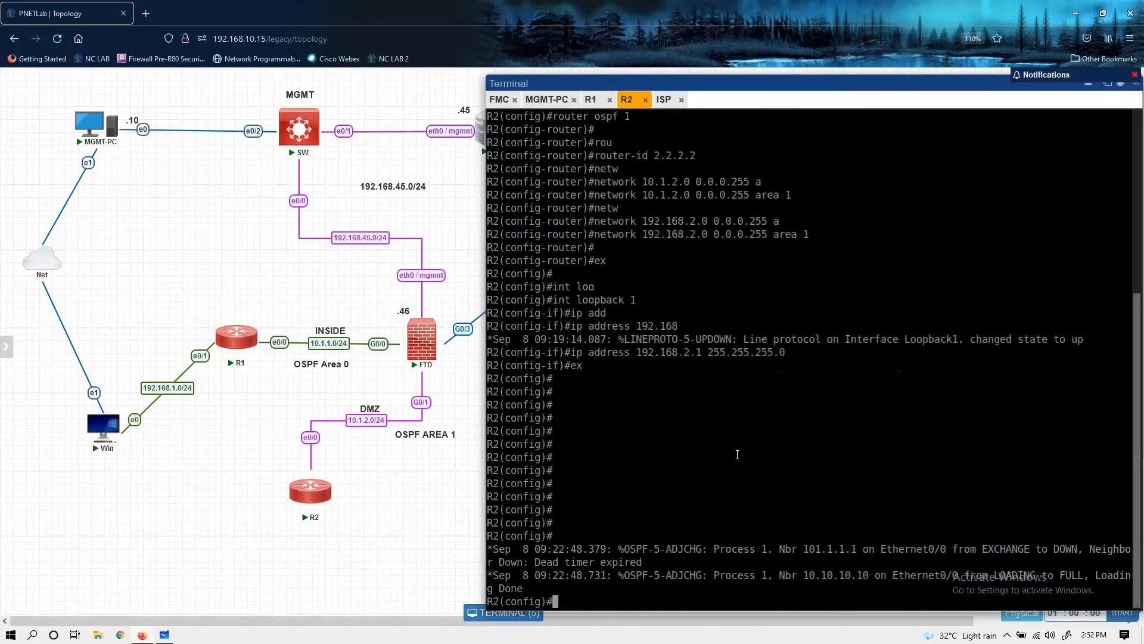
left_click_drag(709, 573, 953, 574)
left_click(683, 276)
Step: Return to the FTD's PuTTY session on MGMT-PC and rerun show ospf neighbor
left_click(539, 105)
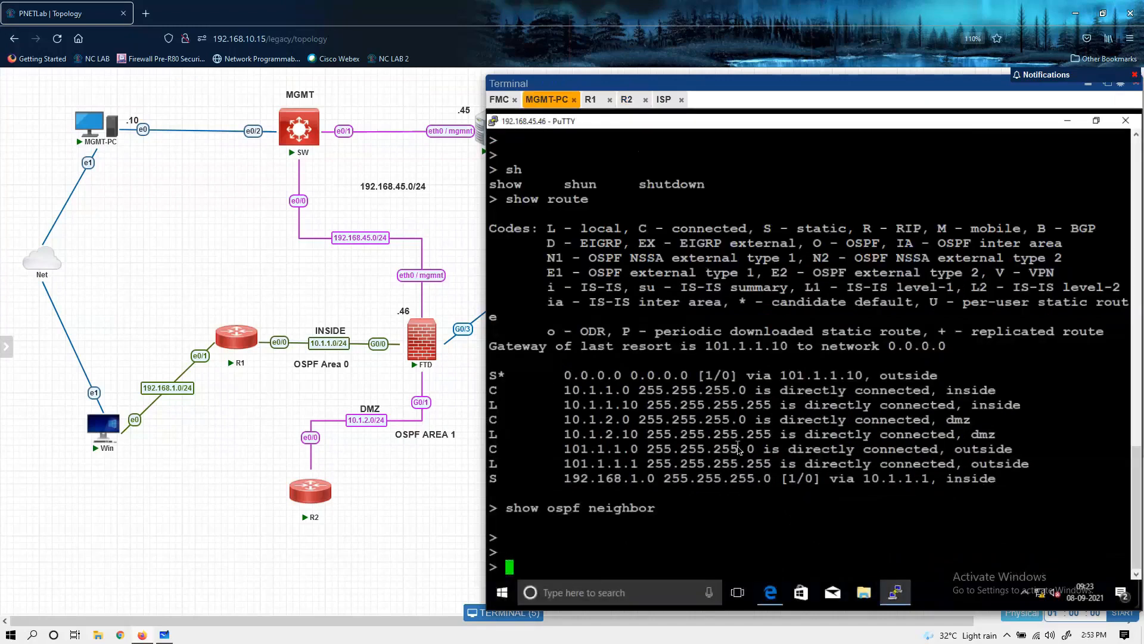
key("Return")
key("Return")
key("Up")
key("Return")
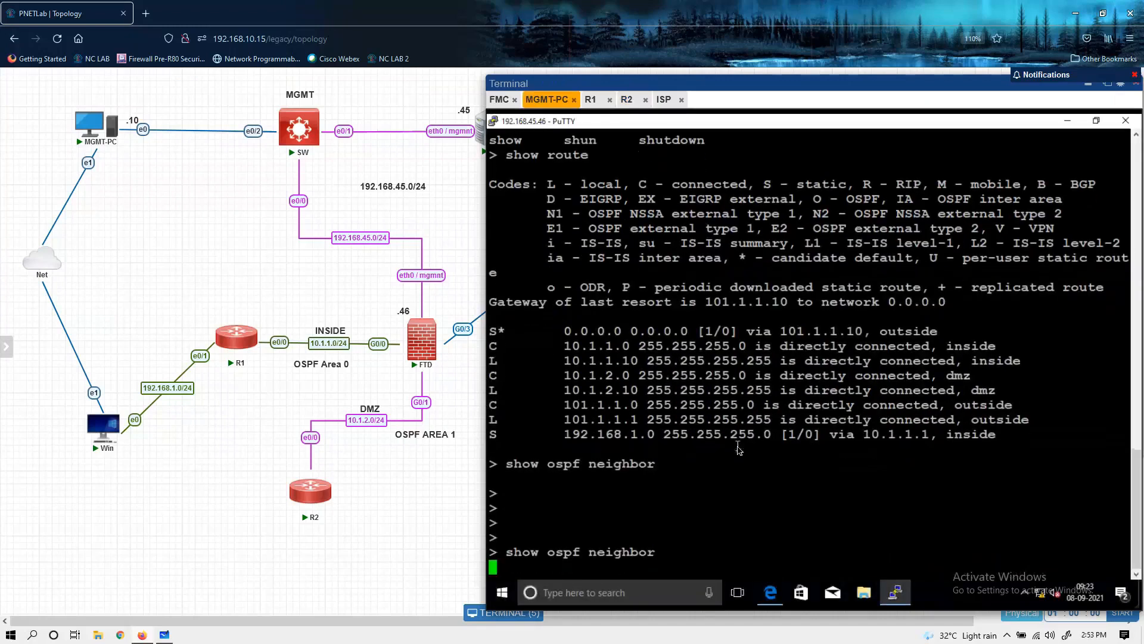
key("Return")
key("Return")
key("Return")
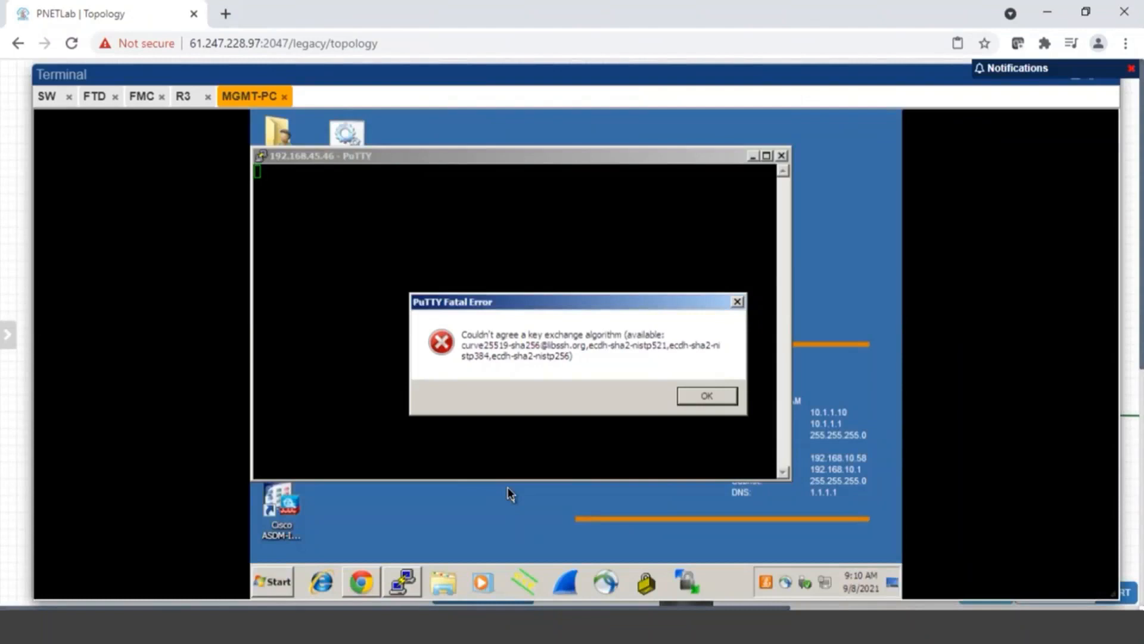
left_click(782, 157)
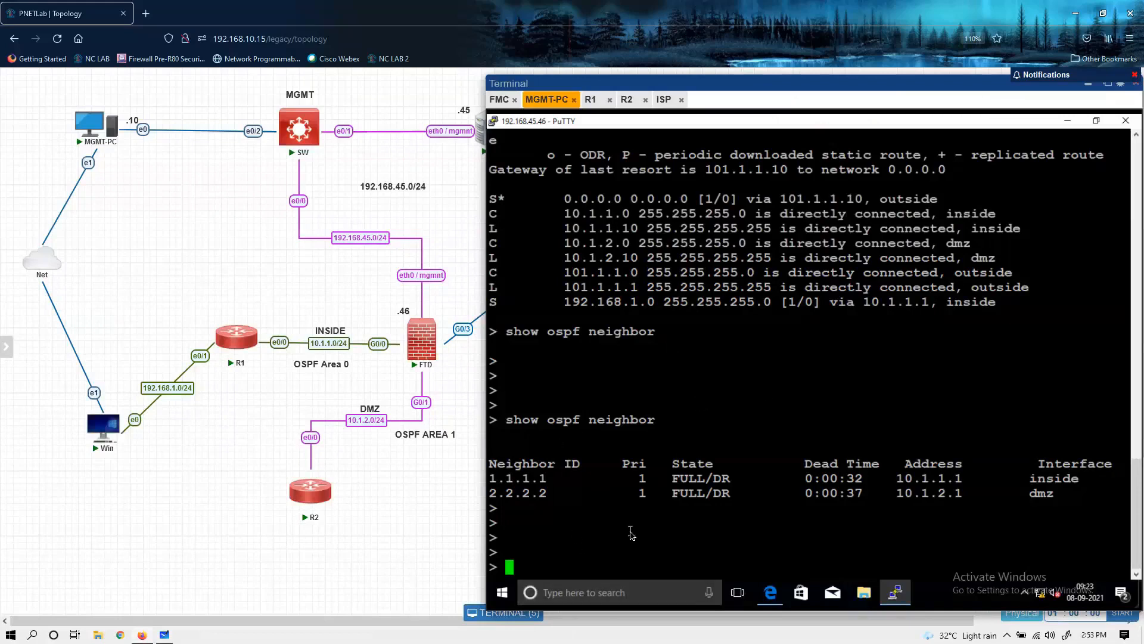
key("Return")
key("Return")
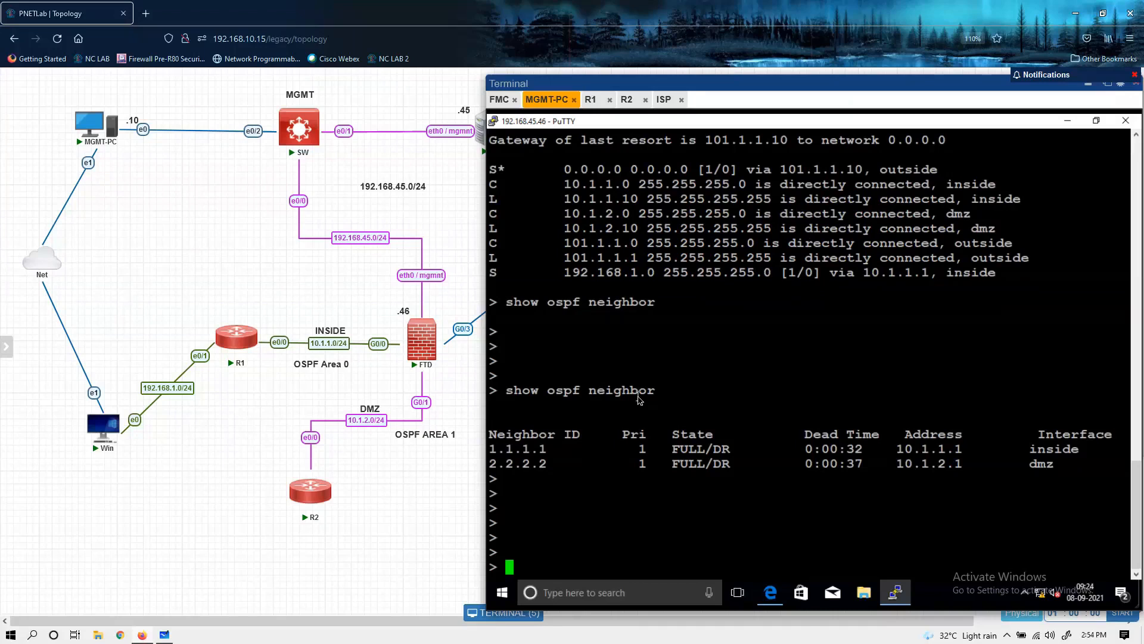
key("Return")
key("Return")
key("Return")
key("Return")
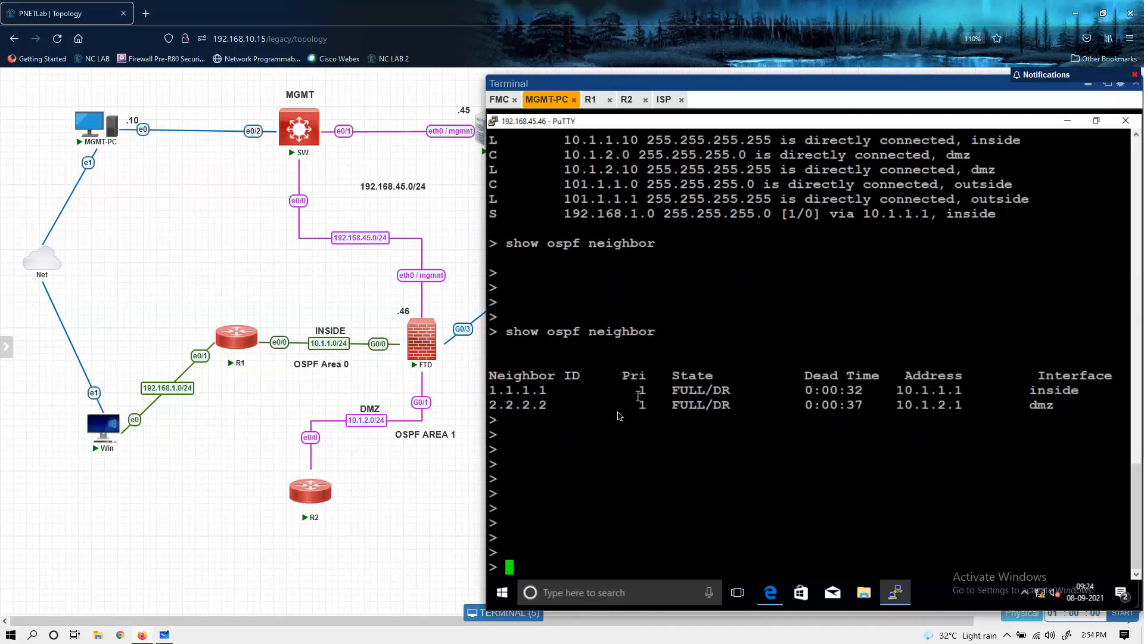
Step: Examine the FTD's OSPF neighbor rows, comparing their neighbor IDs, states, addresses and interfaces
left_click_drag(494, 389, 917, 411)
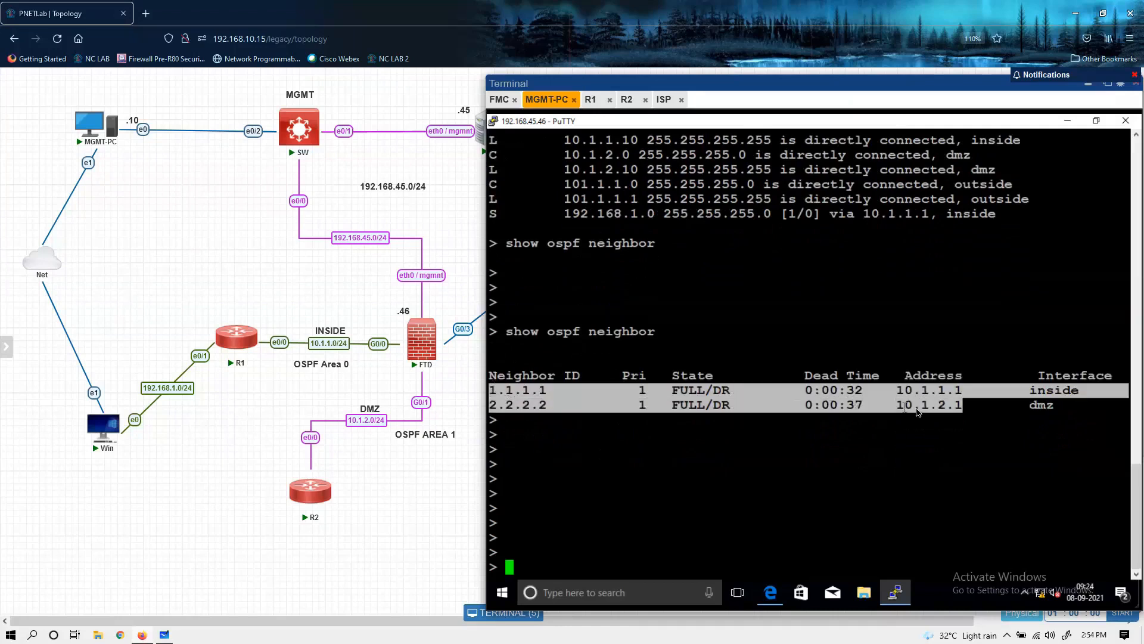
left_click(1077, 405)
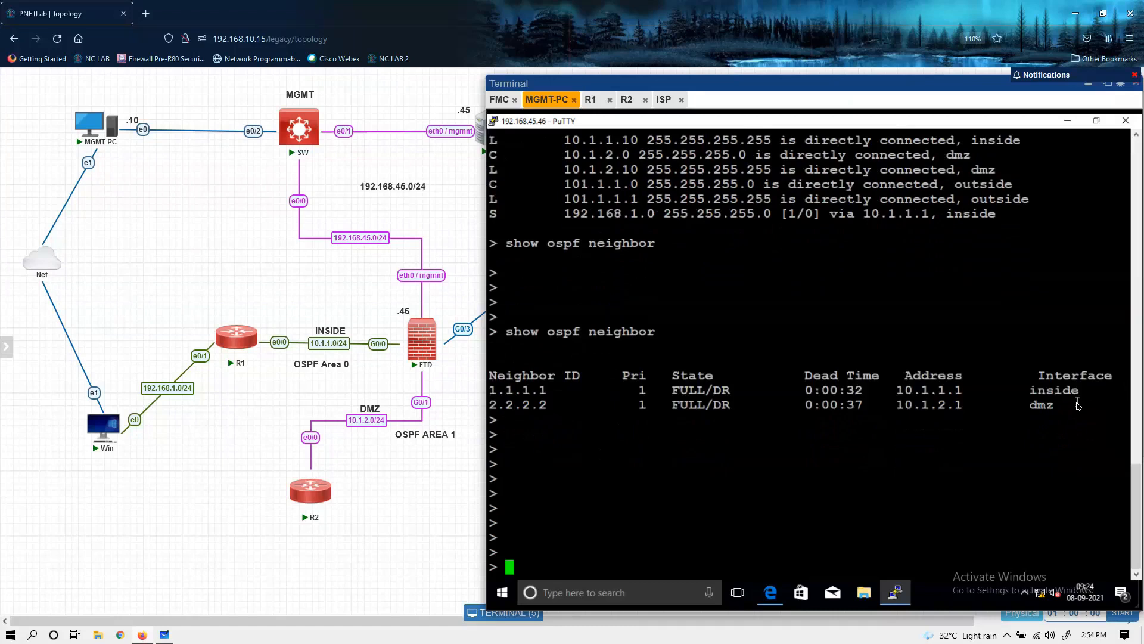
left_click_drag(494, 388, 1094, 412)
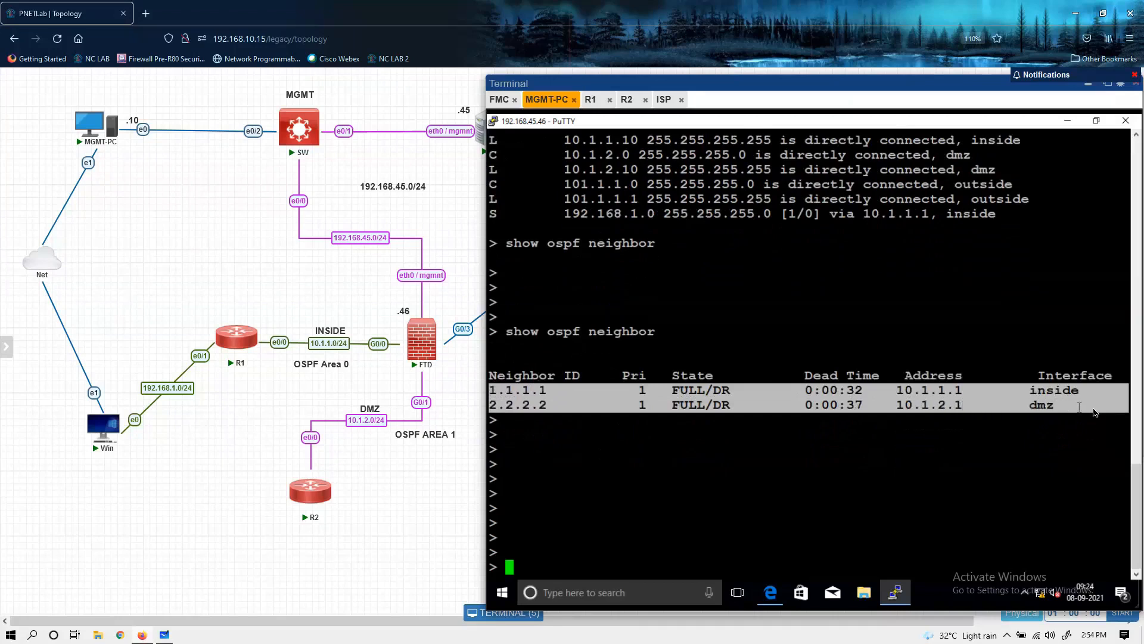
left_click(847, 475)
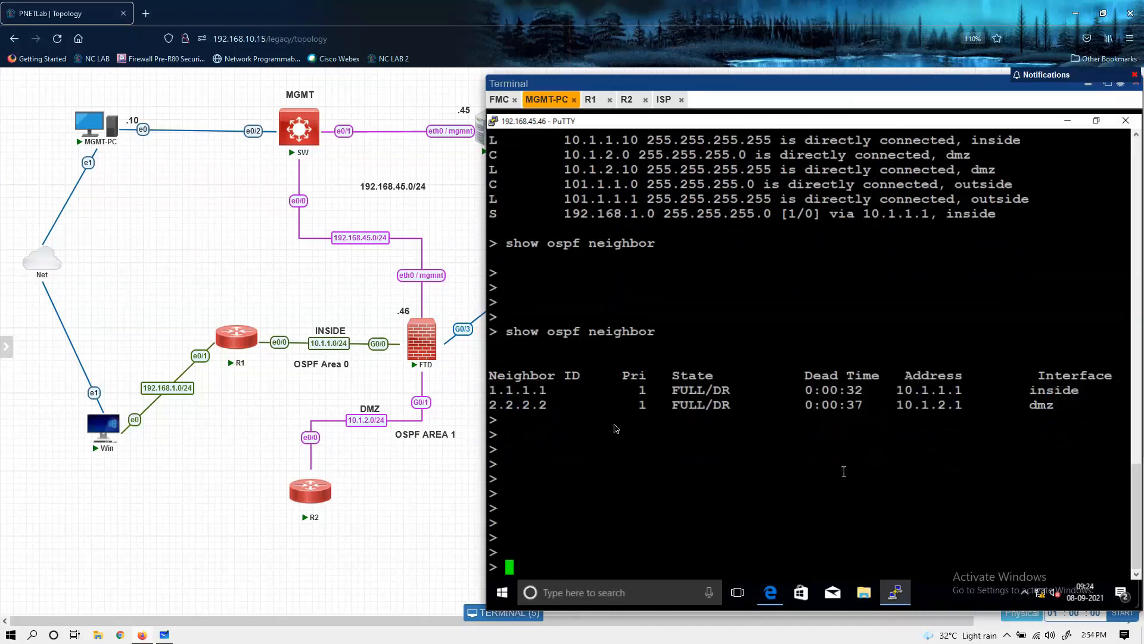
left_click_drag(494, 390, 945, 422)
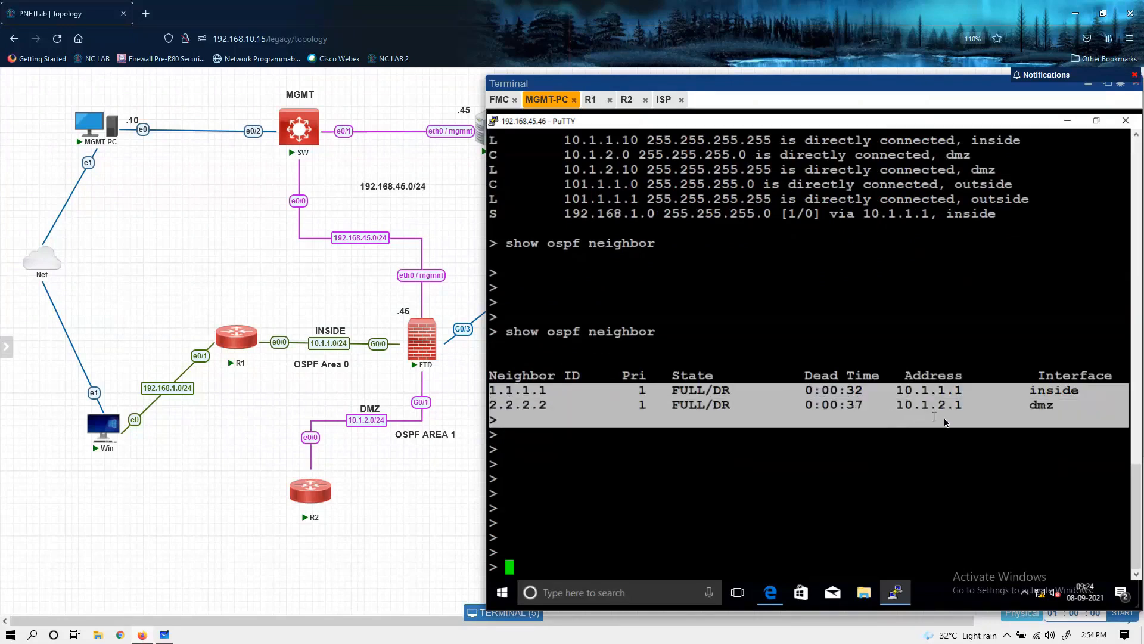
left_click(507, 402)
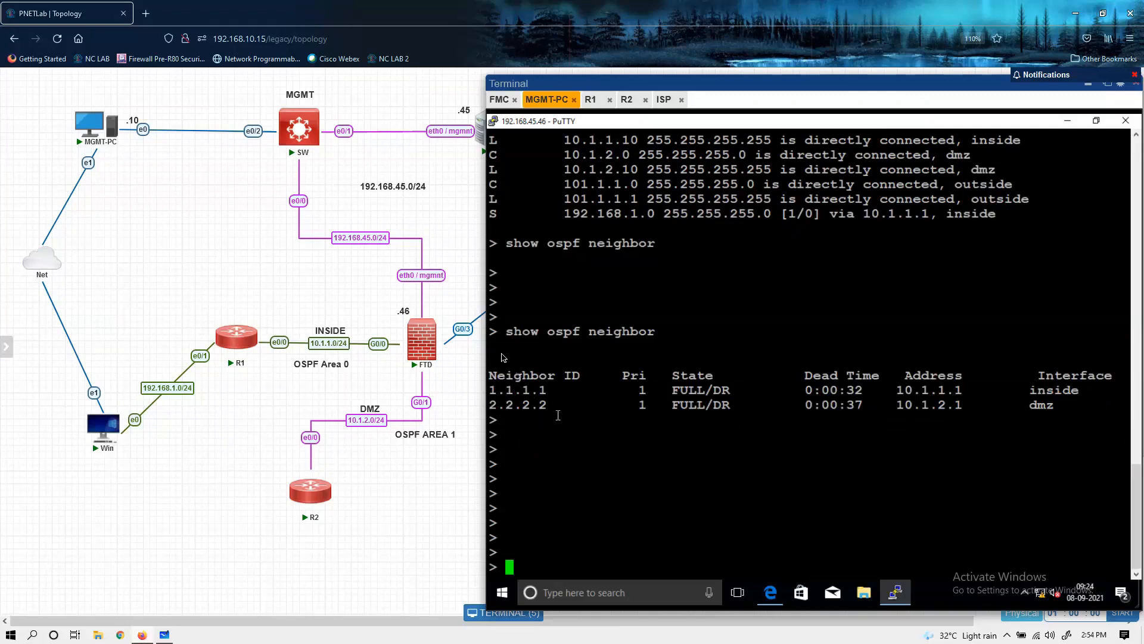
Step: Switch to R1's console and query its EIGRP routes with do sh ip route eigrp
left_click(598, 100)
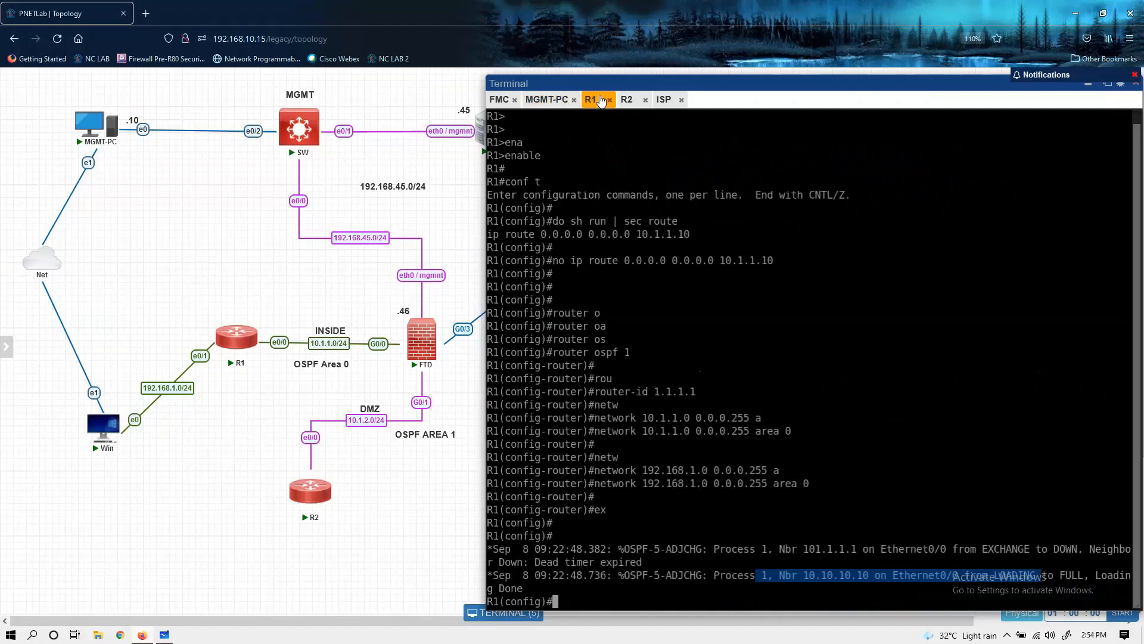
key("Return")
key("Return")
type("do sh ip route e")
key("Tab")
key("Return")
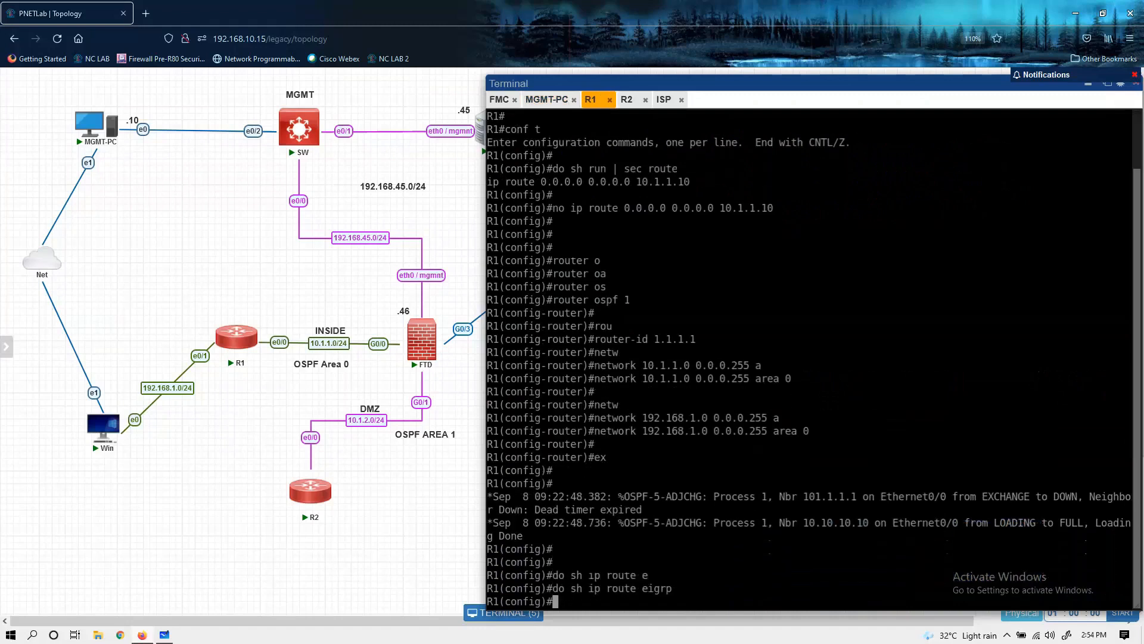
key("Up")
key("BackSpace")
key("BackSpace")
key("BackSpace")
key("BackSpace")
key("BackSpace")
type("pf")
key("Tab")
key("Return")
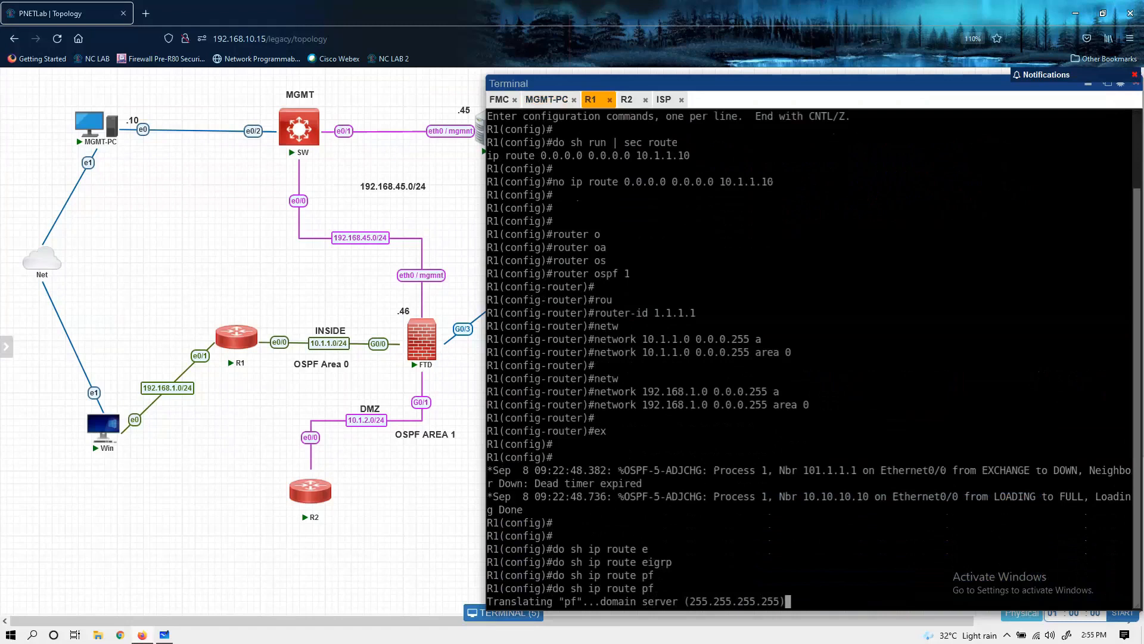
key("ctrl+shift+6")
key("ctrl+shift+6")
key("ctrl+shift+6")
Step: Display R1's OSPF routes with do sh ip route ospf and examine the external default route entry
key("Up")
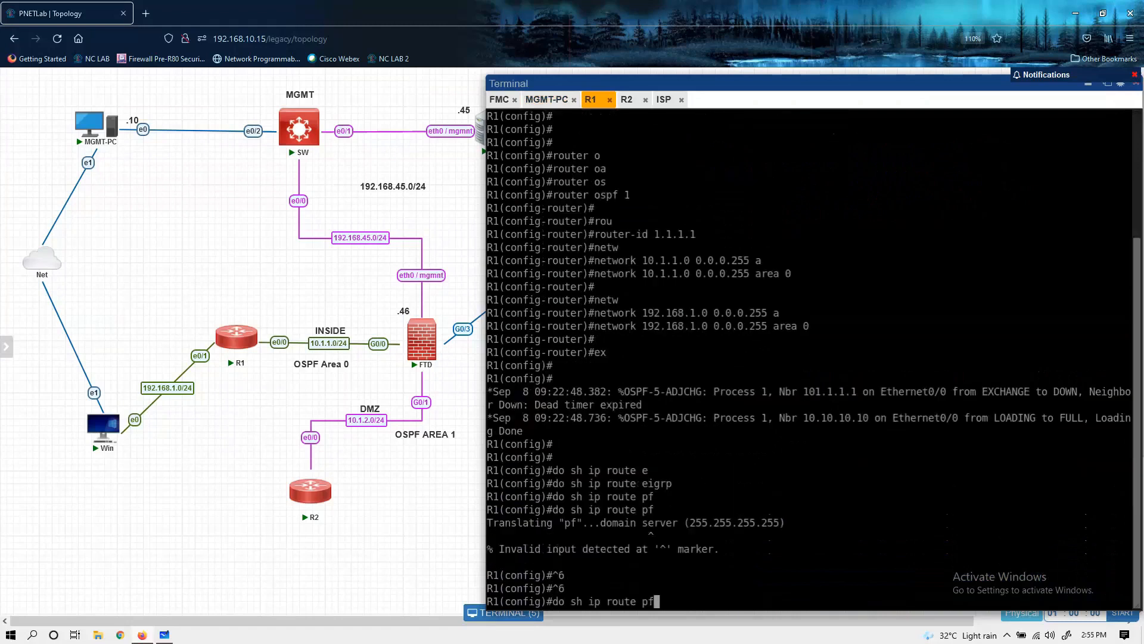
key("BackSpace")
key("BackSpace")
type("os")
key("Tab")
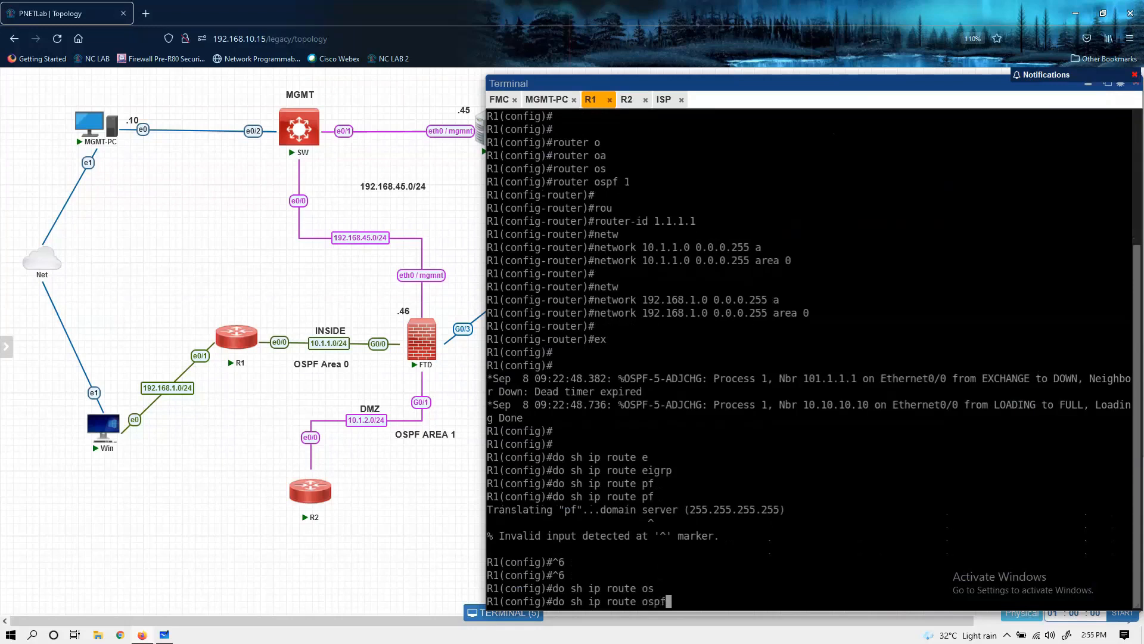
key("Return")
key("Return")
key("Return")
key("Return")
key("Return")
key("Return")
key("Return")
key("Return")
left_click_drag(524, 441, 642, 431)
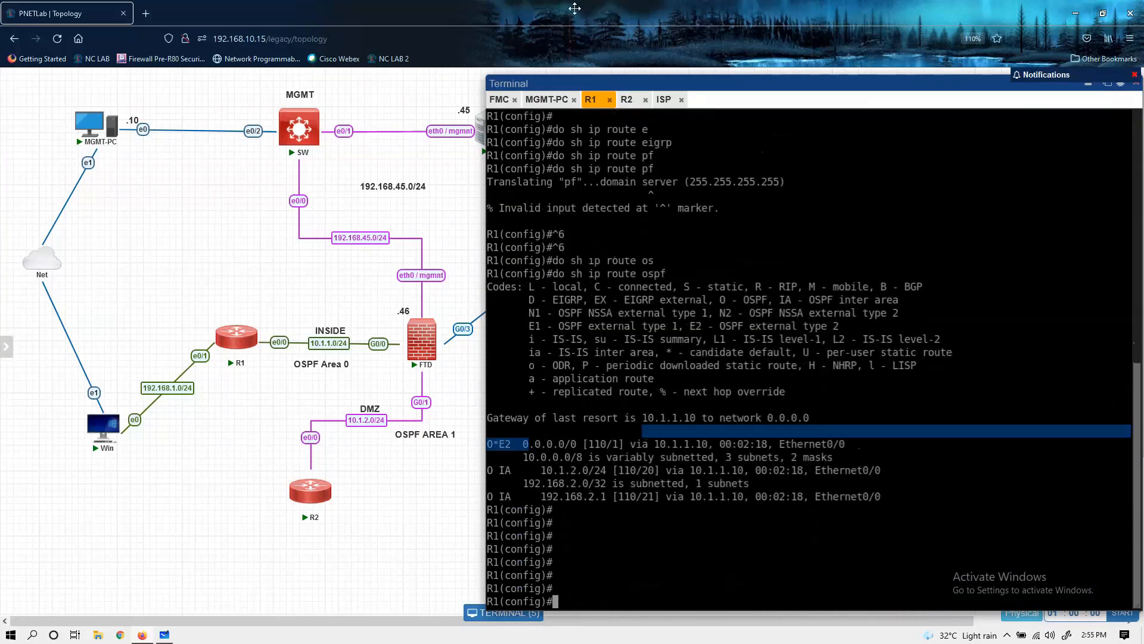
Step: Switch to R2's console, display its routing table with do sh ip route, and examine the static default route entry
left_click(625, 99)
key("Return")
type("do sh ip route")
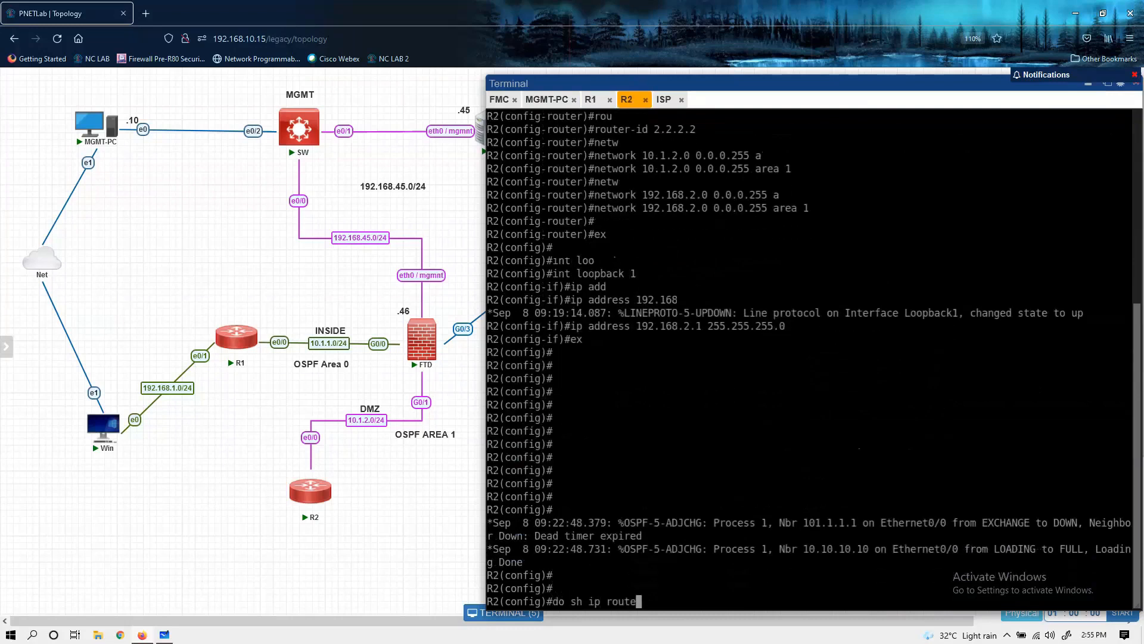
key("Return")
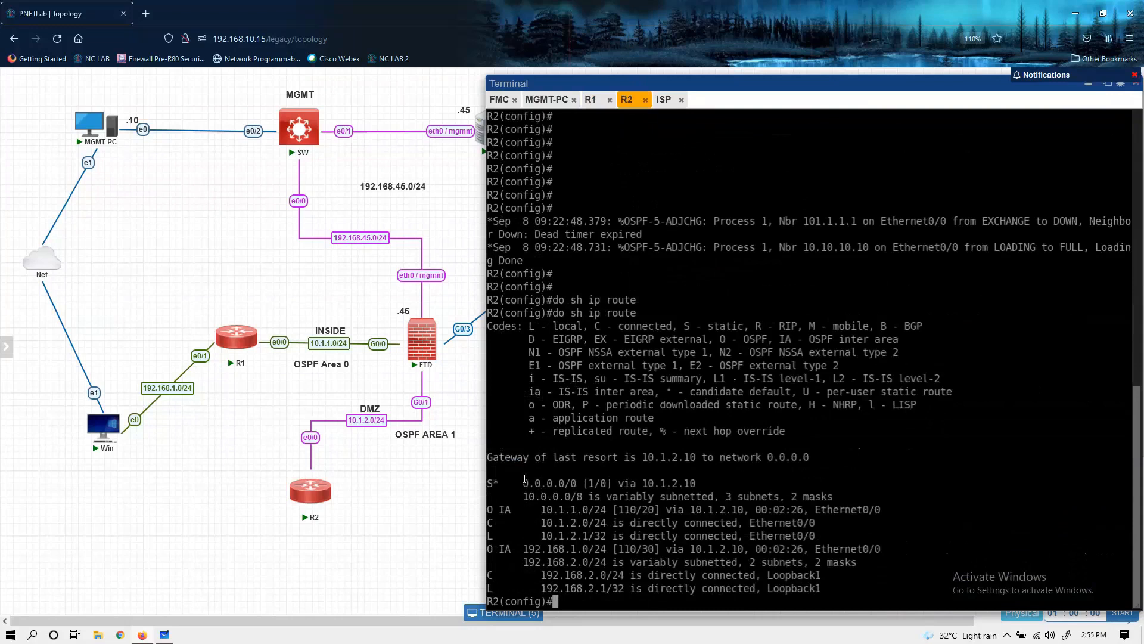
left_click_drag(524, 479, 707, 478)
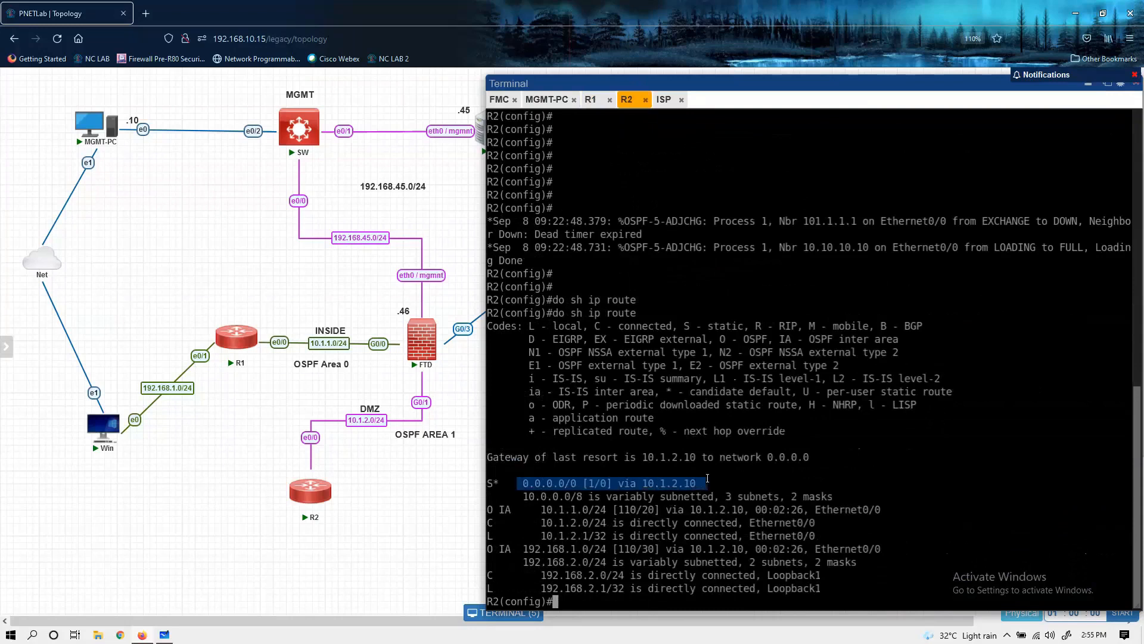
left_click(708, 479)
key("Return")
key("Return")
key("Return")
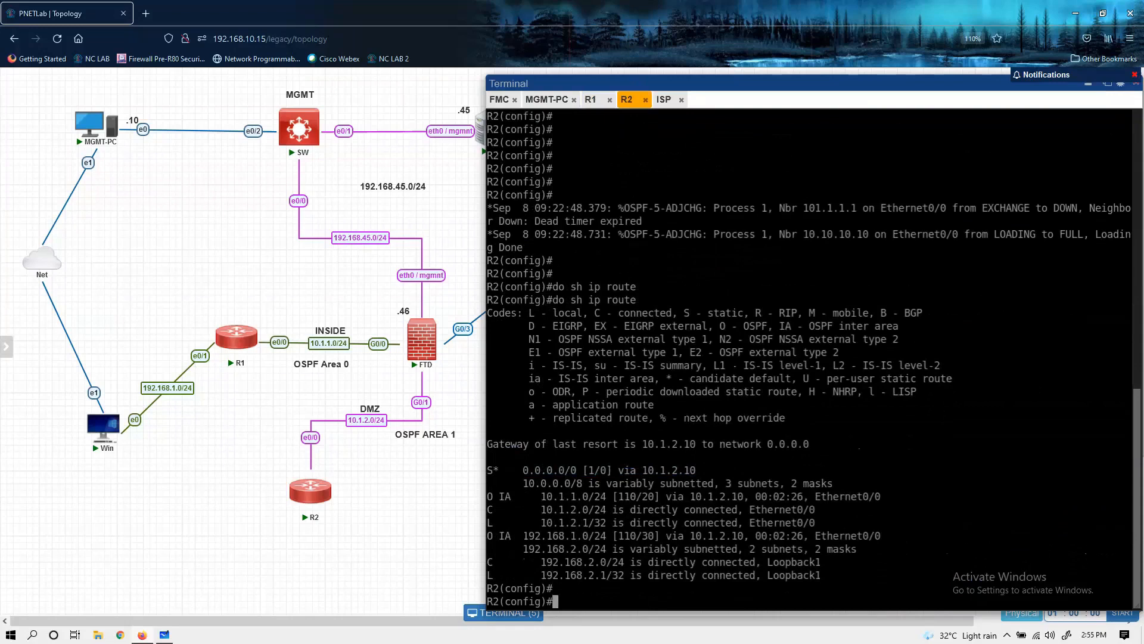
Step: List R2's routing configuration with do sh run | sec route
type("do sh run ")
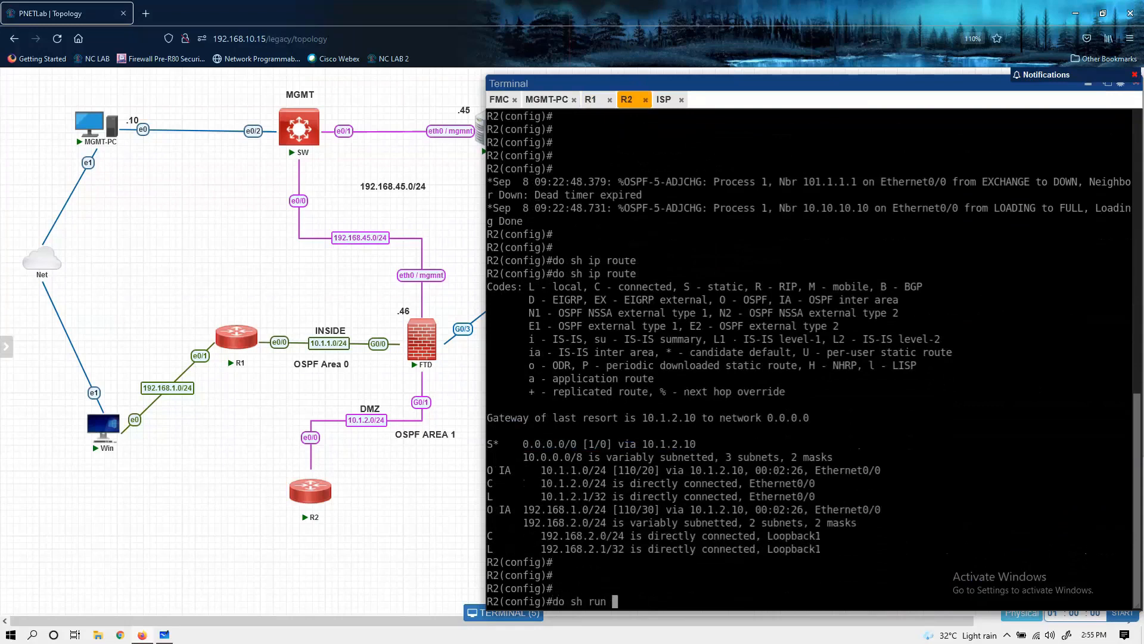
type("| sec route")
key("Return")
type("nfig)#n")
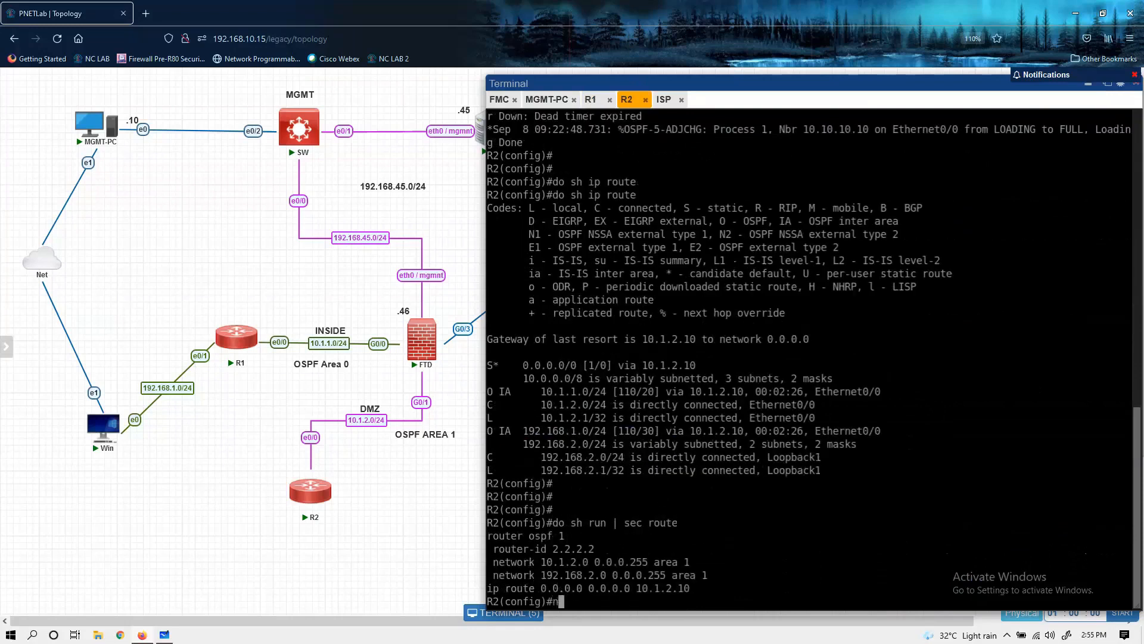
key("BackSpace")
Step: Filter R2's running configuration down to its static routes with do sh run | sec ip route
key("Up")
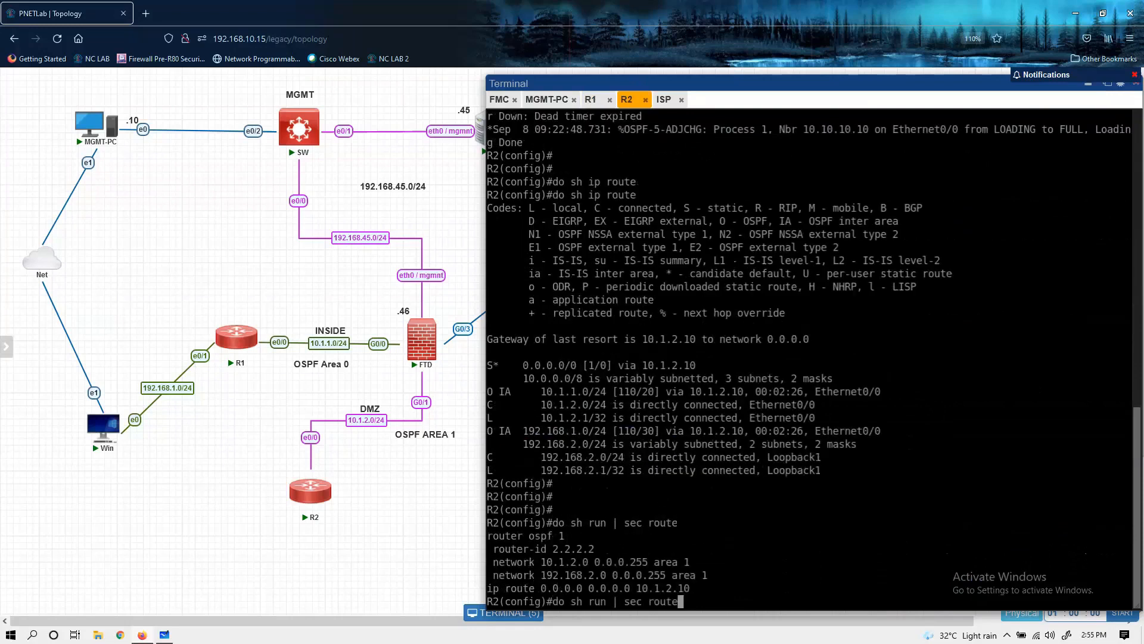
key("Left")
key("Left")
key("Left")
key("Left")
key("Left")
type("ip")
key("Return")
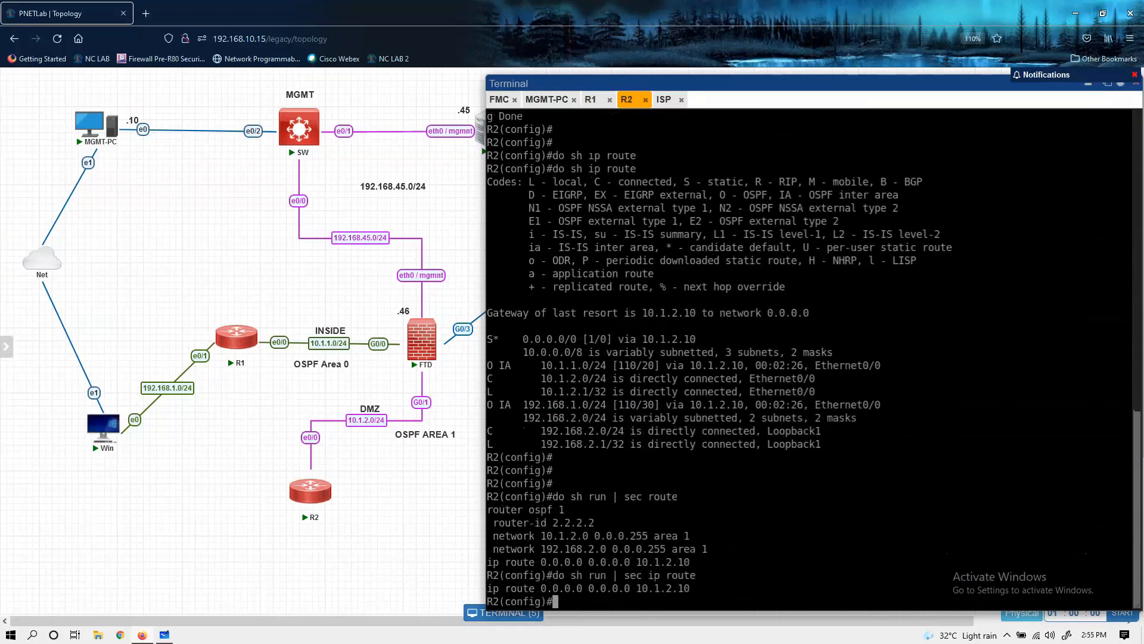
key("Return")
Step: Remove R2's static default route with no ip route 0.0.0.0 0.0.0.0 10.1.2.10
type("no")
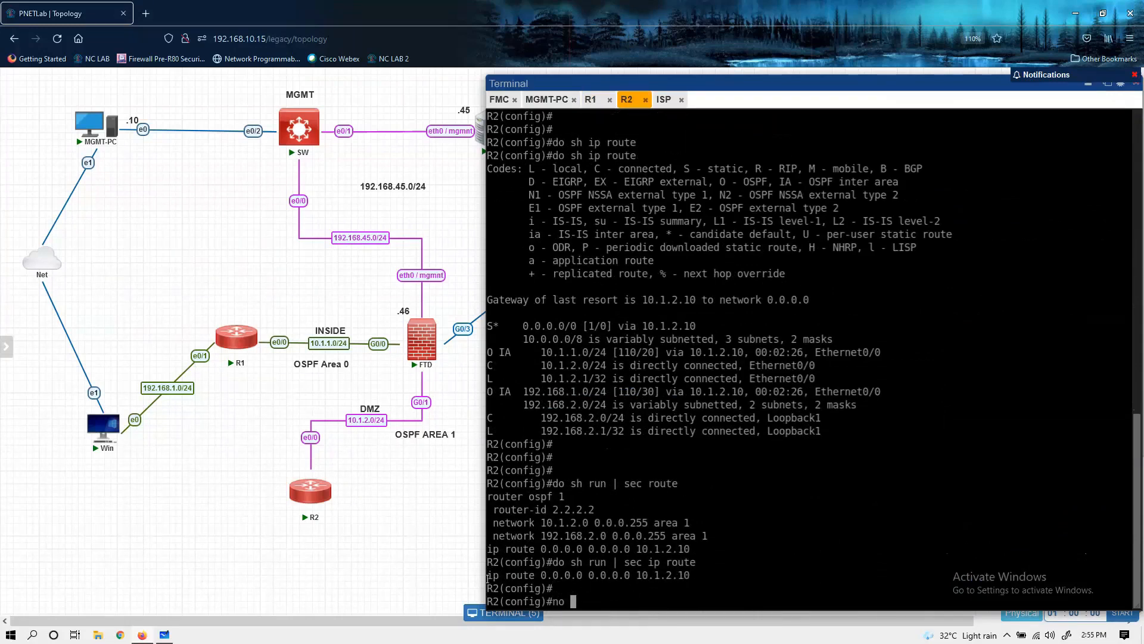
left_click_drag(487, 575, 705, 571)
type("ip route 0.0.0.0 0.0.0.0 10.1.2.10")
key("Return")
key("Return")
key("Return")
Step: Redisplay R2's routing table with do sh ip route and examine the default route entry
key("Up")
key("Up")
key("Up")
key("Up")
key("Return")
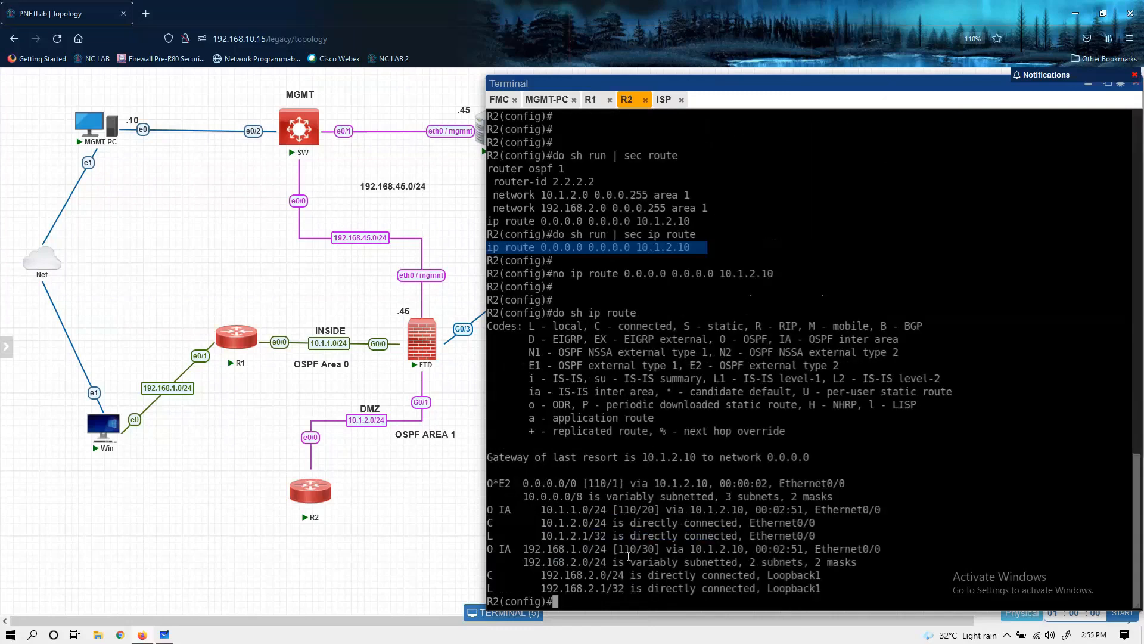
left_click_drag(490, 484, 845, 491)
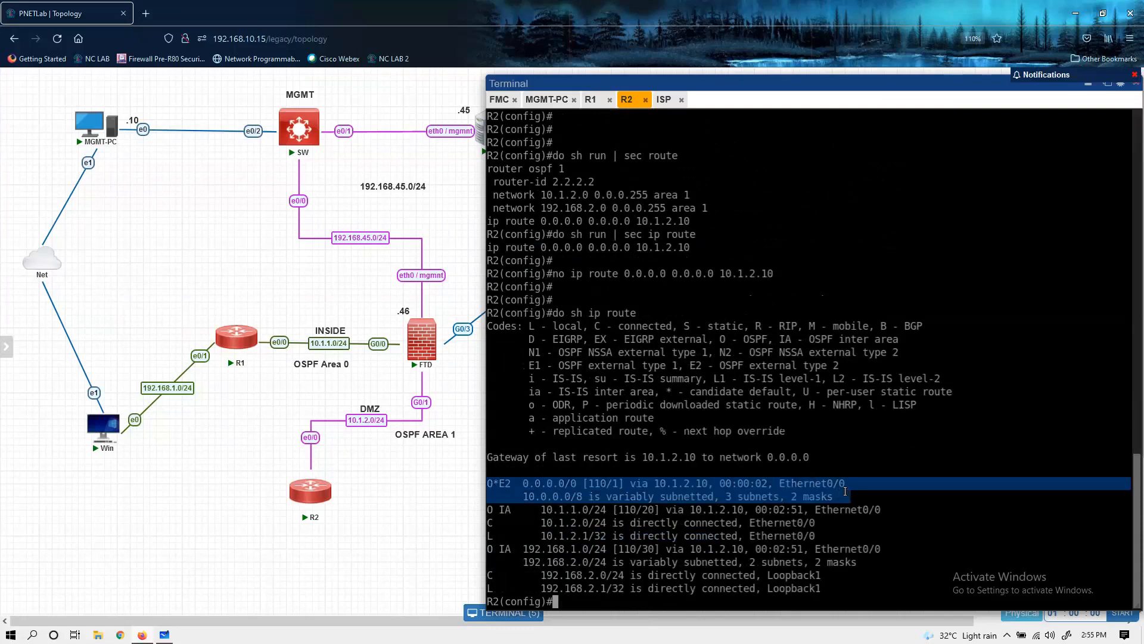
left_click(751, 277)
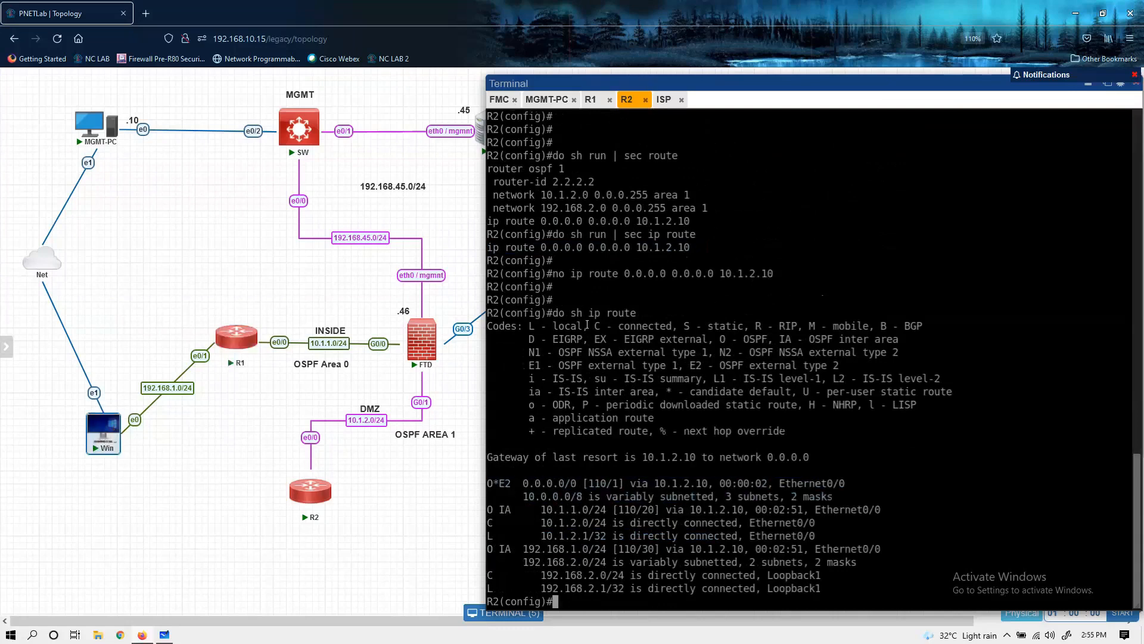
Step: Open the Win machine's desktop from the topology, launch Chrome and restore the previous pages to test internet access
left_click(109, 430)
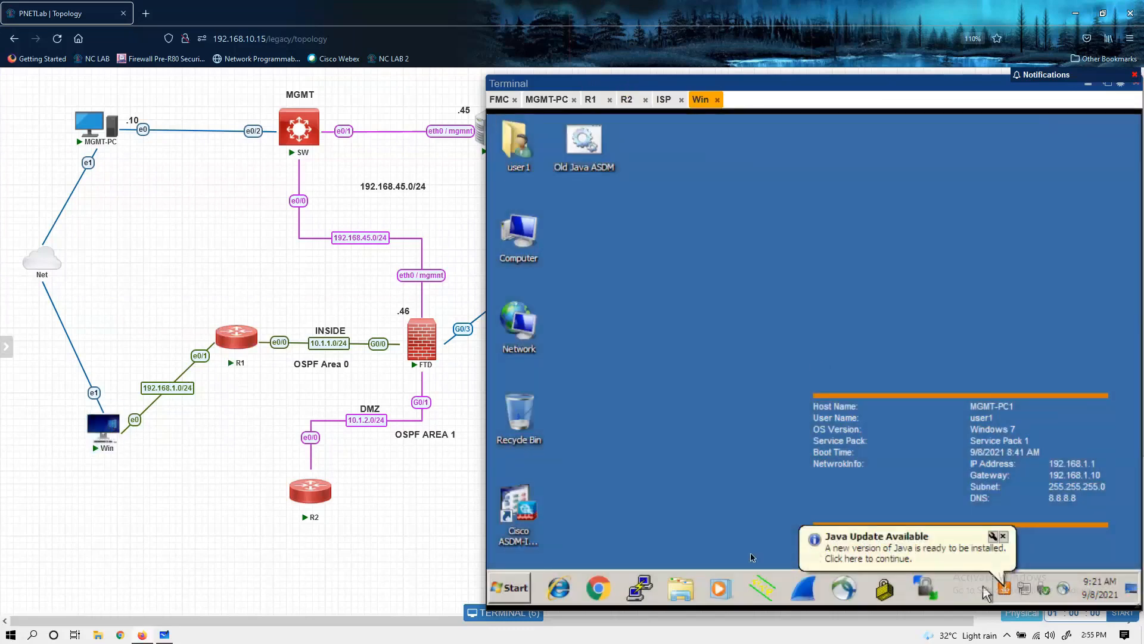
left_click(651, 589)
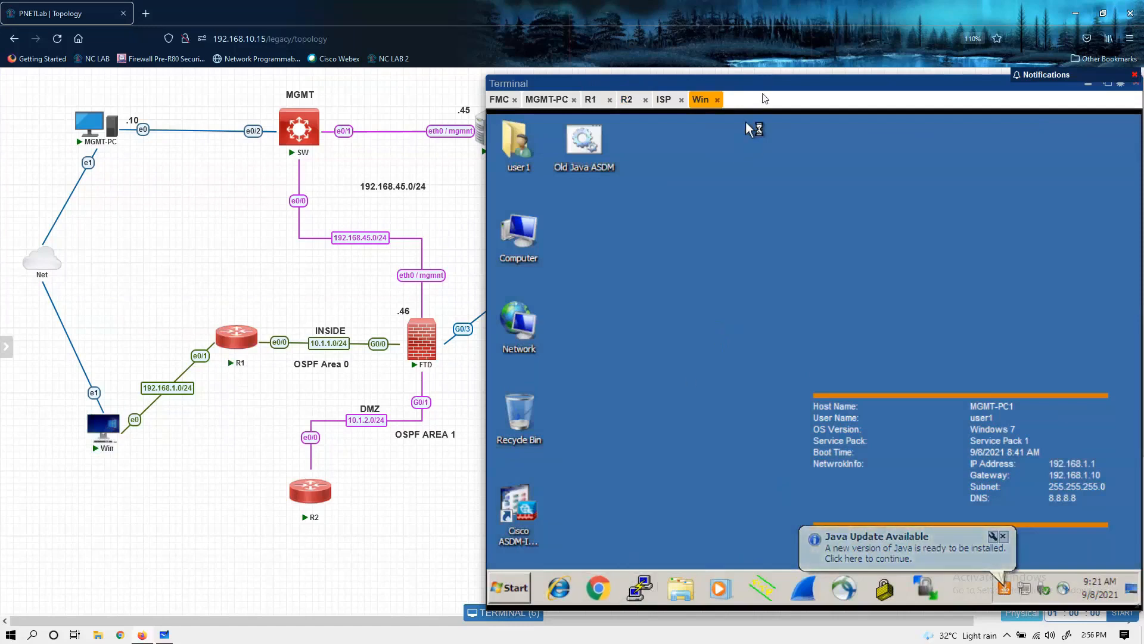
left_click_drag(763, 89, 683, 89)
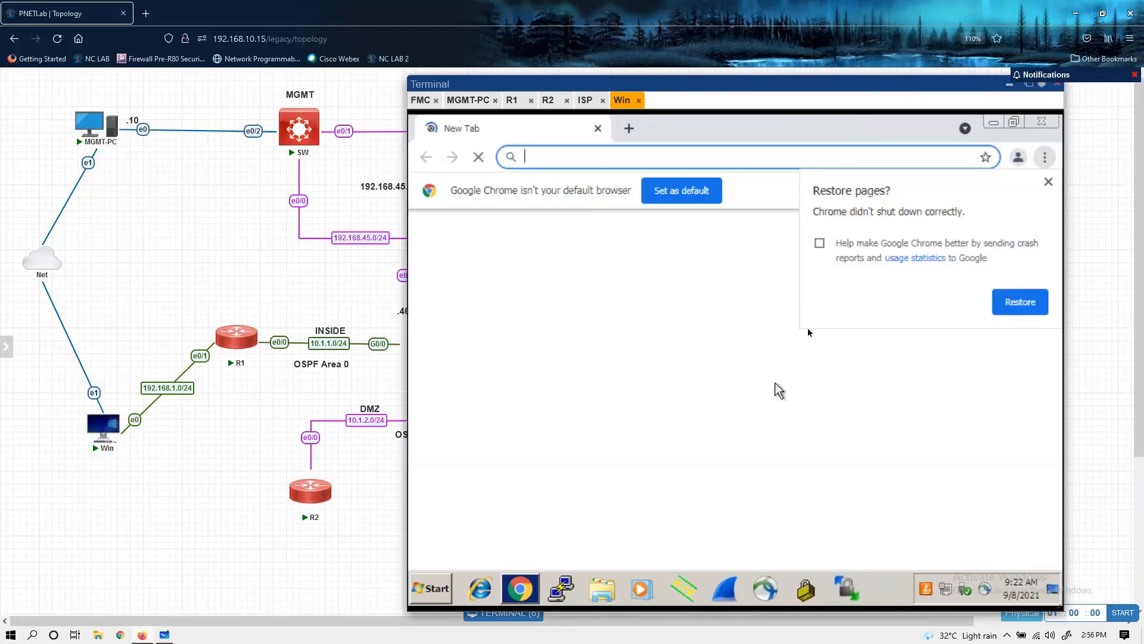
left_click(1003, 305)
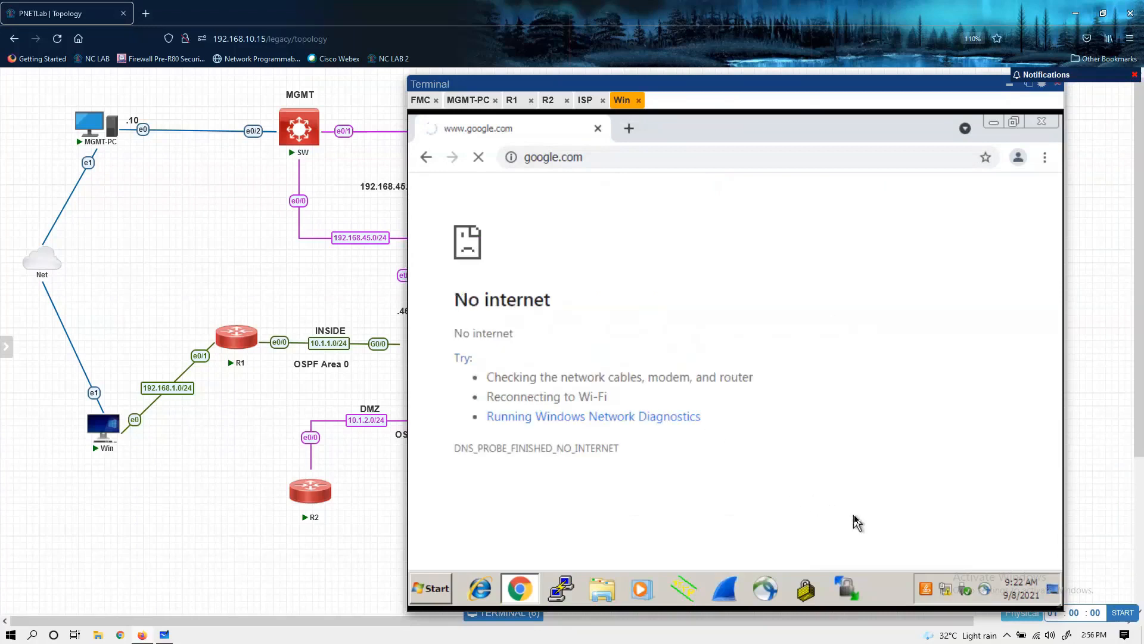
Step: Open a command prompt on the Win machine by searching for cmd
right_click(947, 590)
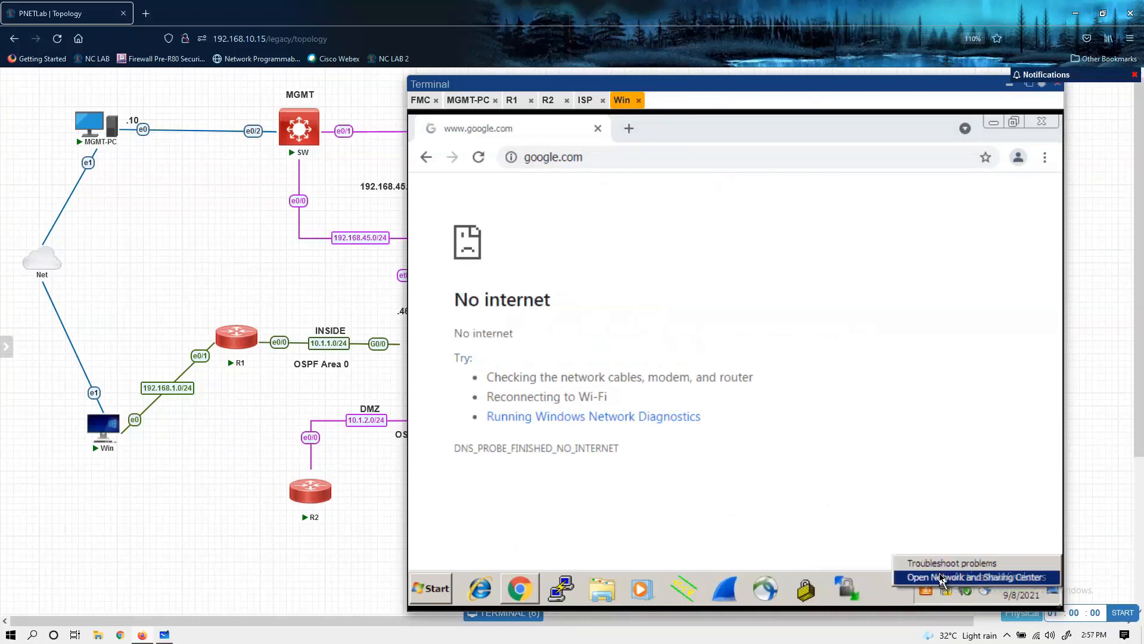
left_click(433, 600)
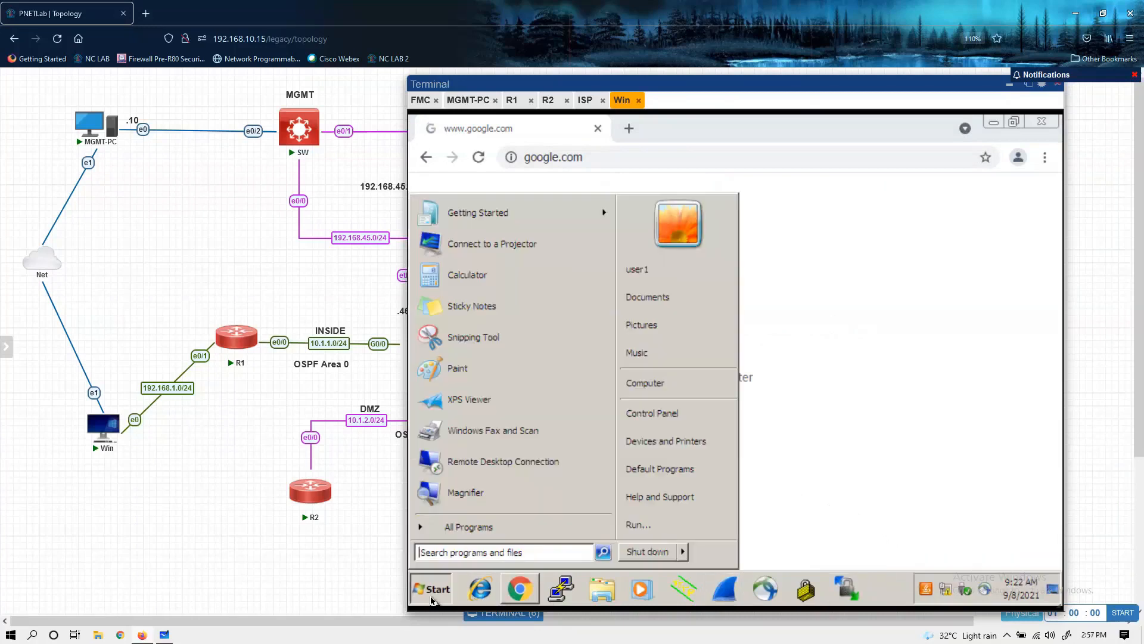
left_click(486, 553)
type("cmd")
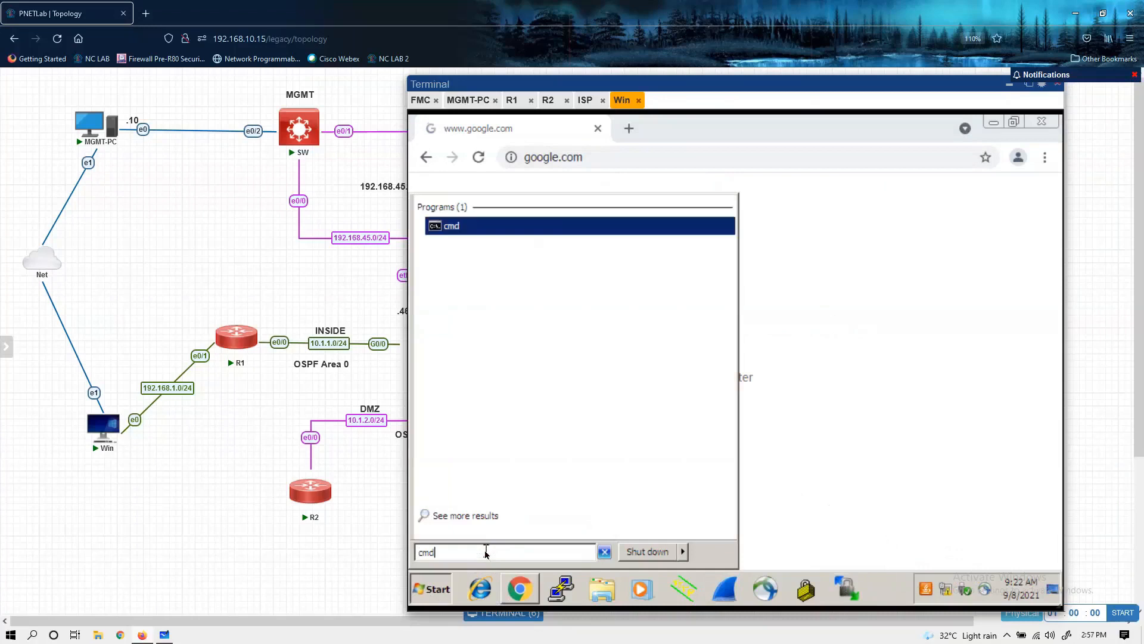
key("Return")
Step: Ping 8.8.8.8 from the Win machine's command prompt and interrupt the ping
type("ping")
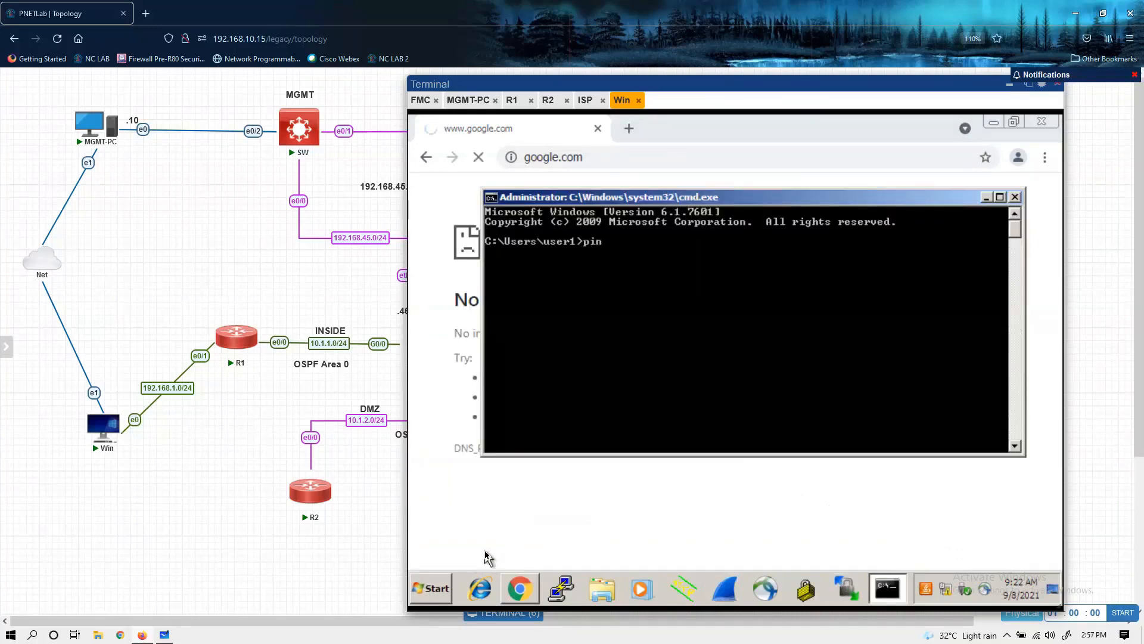
key("BackSpace")
key("BackSpace")
key("BackSpace")
key("BackSpace")
key("BackSpace")
key("BackSpace")
type("ping")
key("BackSpace")
key("BackSpace")
key("BackSpace")
key("BackSpace")
key("BackSpace")
type("ping 8.8.8.8")
key("Return")
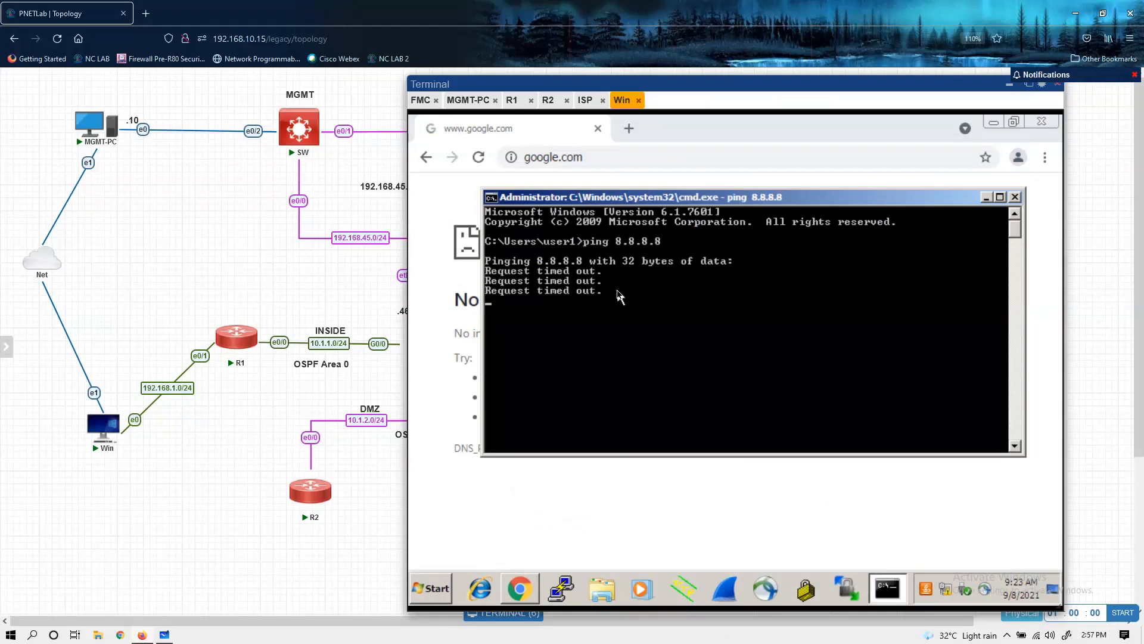
key("ctrl+c")
key("Return")
key("Return")
Step: Ping the FTD's inside address 10.1.1.10 from the Win machine
type("ping ")
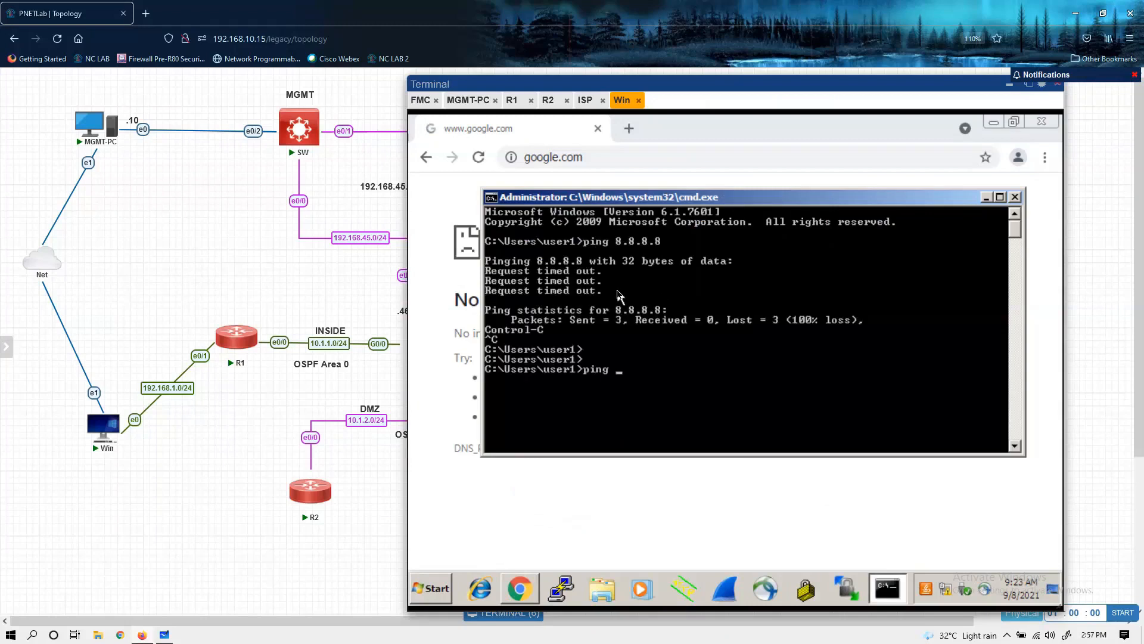
type("10.1.1.10")
key("Return")
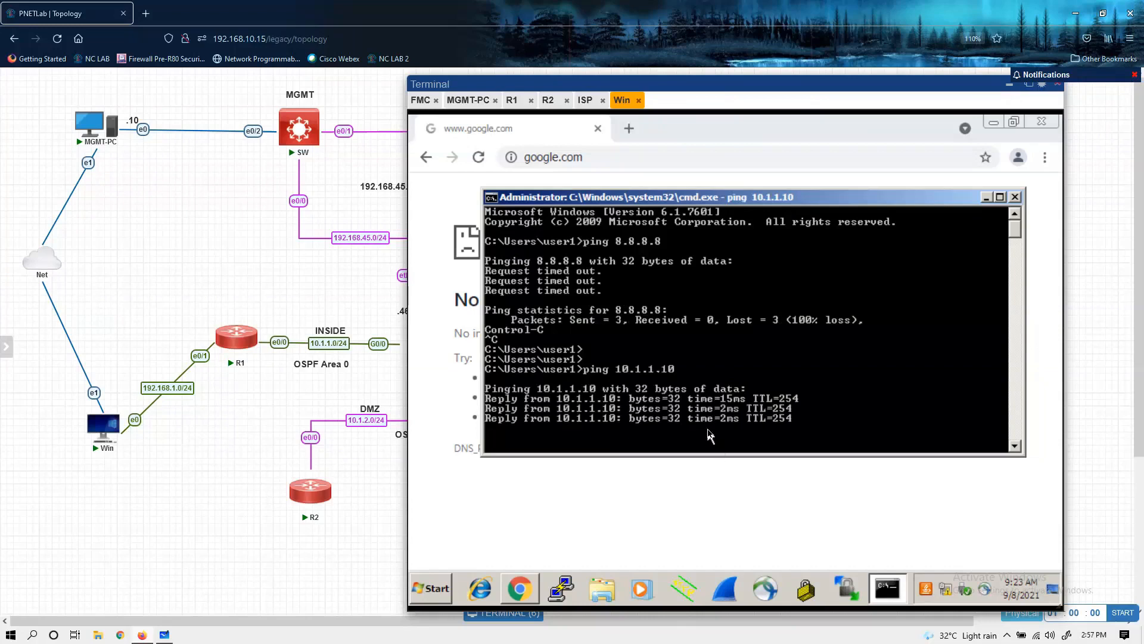
Step: Switch to Firepower Management Center on MGMT-PC, open Connection Events and examine the 192.168.1.1 to 8.8.8.8 entries
left_click(431, 103)
left_click(476, 105)
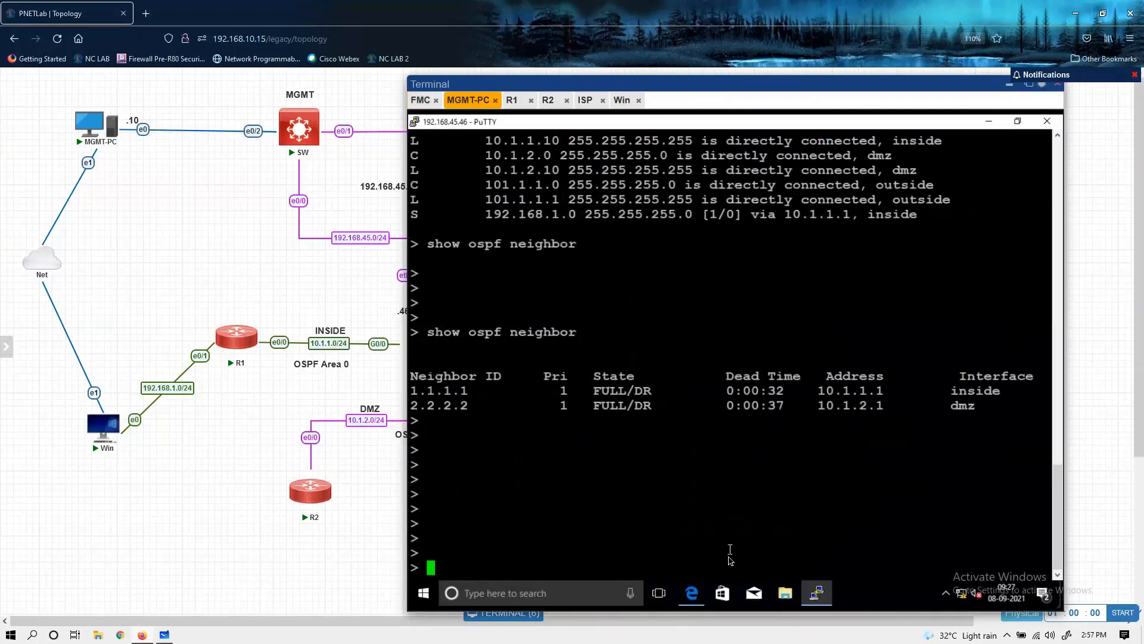
left_click(691, 593)
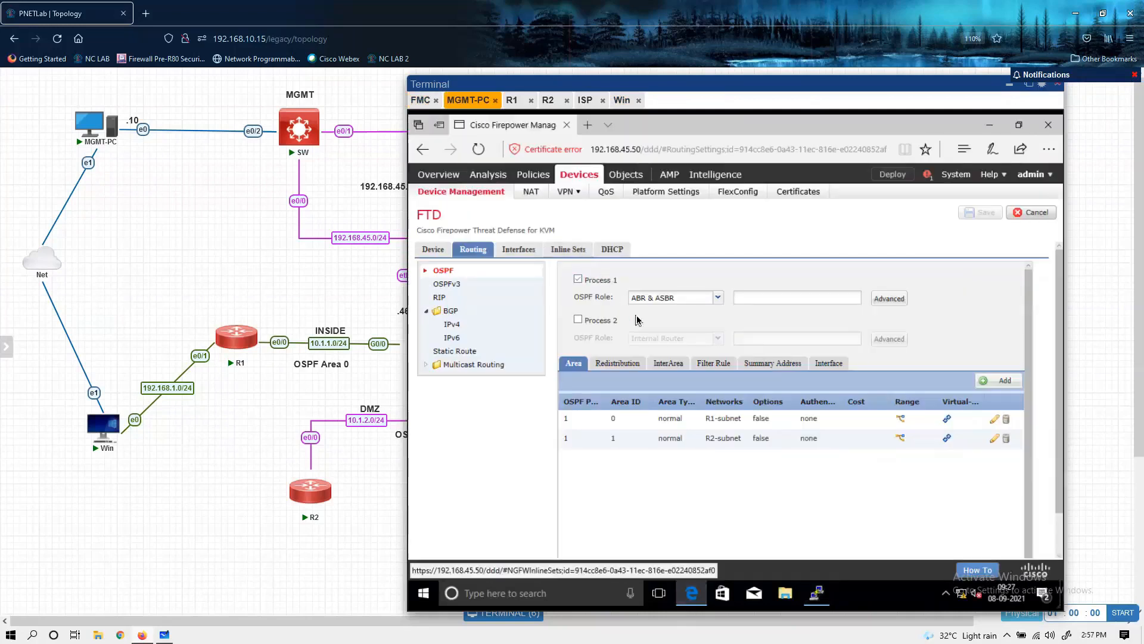
mouse_move(491, 179)
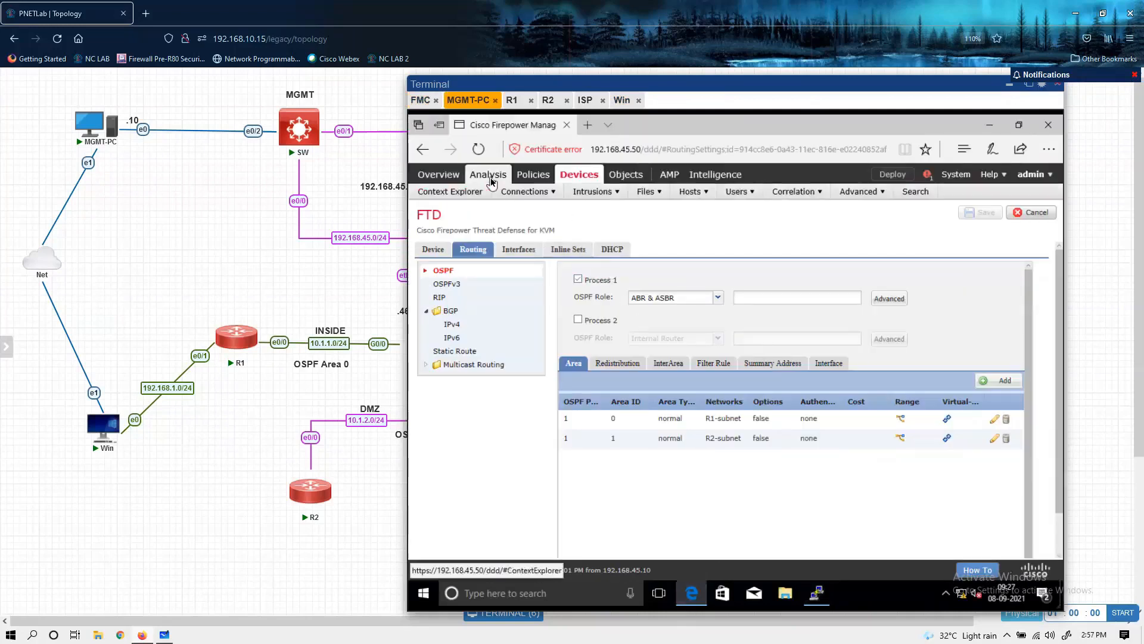
left_click(524, 205)
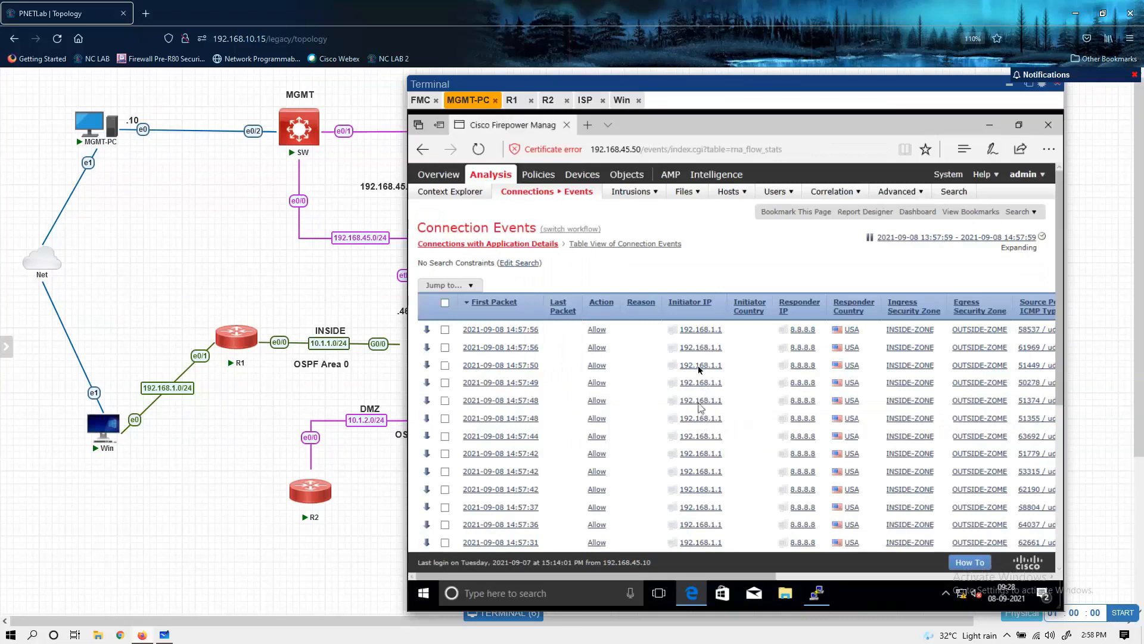
scroll(693, 482, "down", 3)
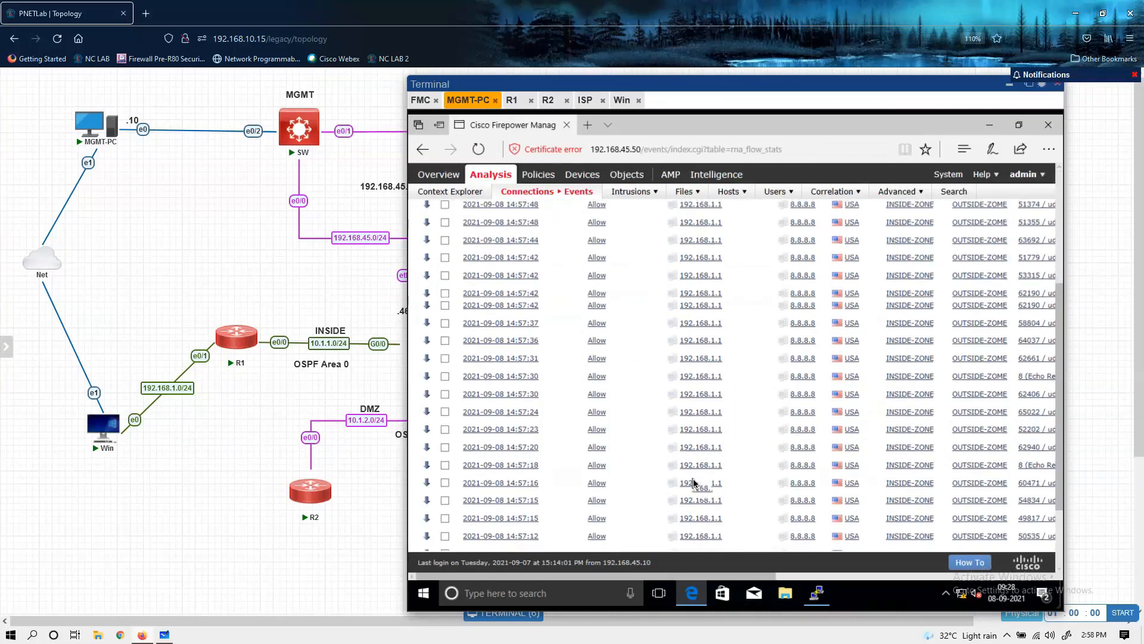
scroll(693, 482, "down", 3)
scroll(693, 482, "up", 5)
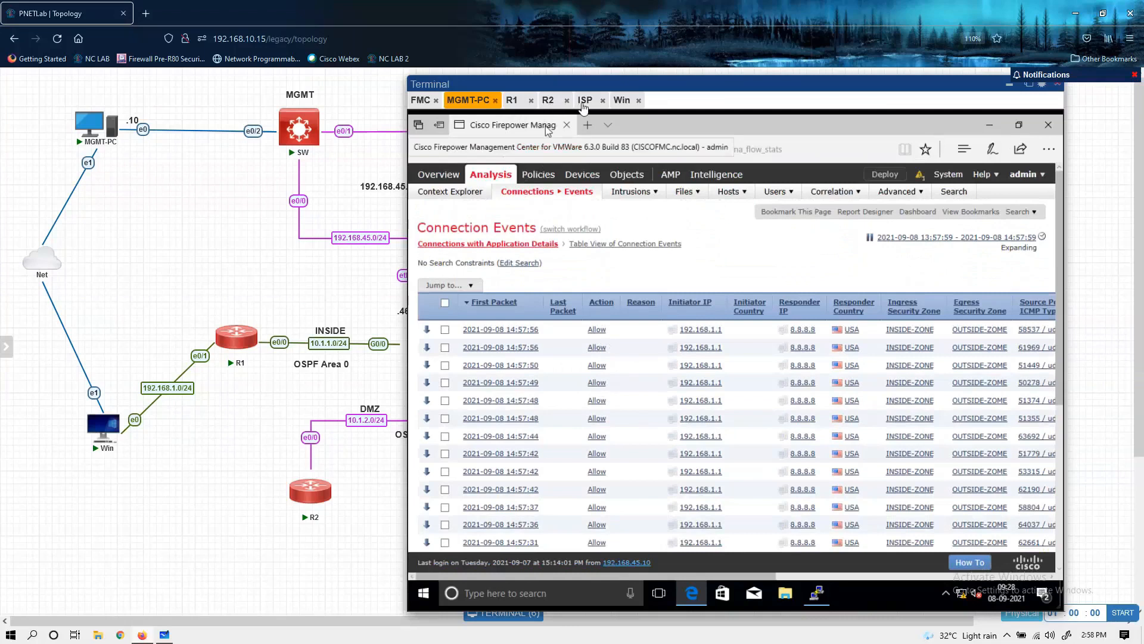
Step: Switch to ISP's console and enter privileged mode with enable
left_click(584, 100)
key("Return")
key("Return")
key("Return")
key("Return")
key("Return")
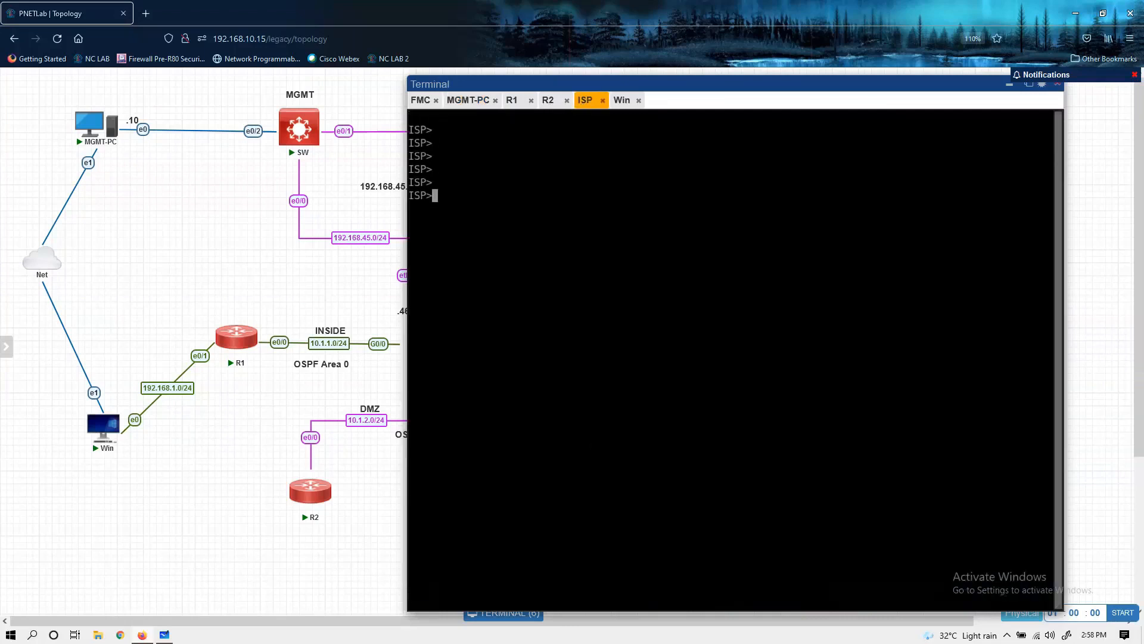
type("ena")
key("Tab")
key("Return")
key("Return")
Step: Display ISP's interface addresses and status with show ip int brief
key("Return")
type("sho")
key("Tab")
type("ip int br")
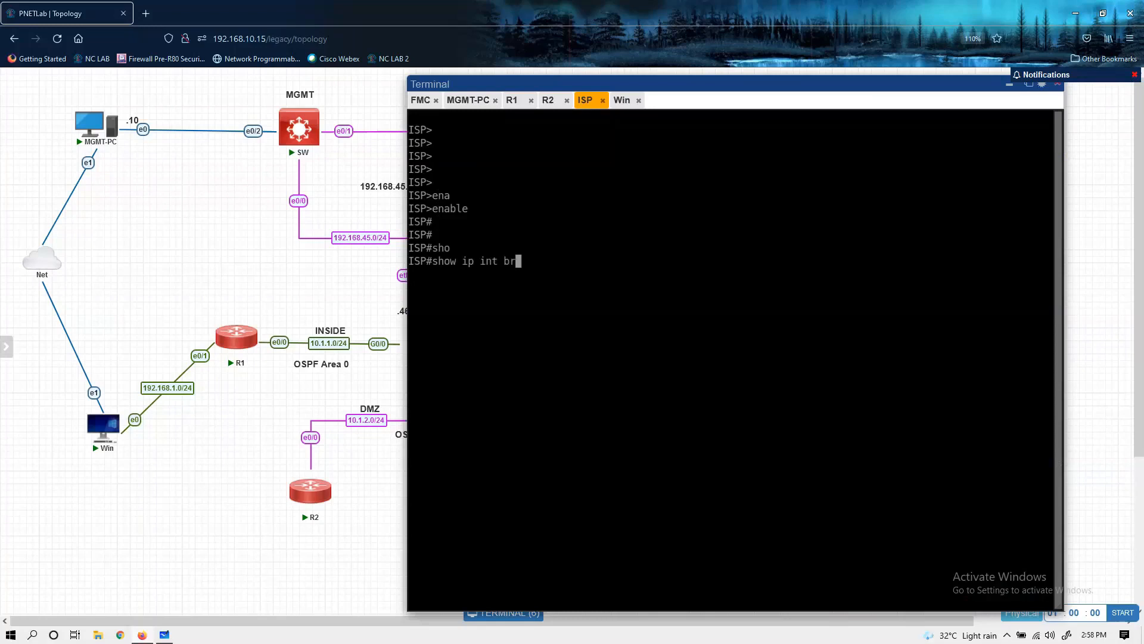
key("Tab")
Step: Display ISP's NAT configuration with show run | sec nat
key("Return")
key("Return")
type("sho")
key("Tab")
type("ip")
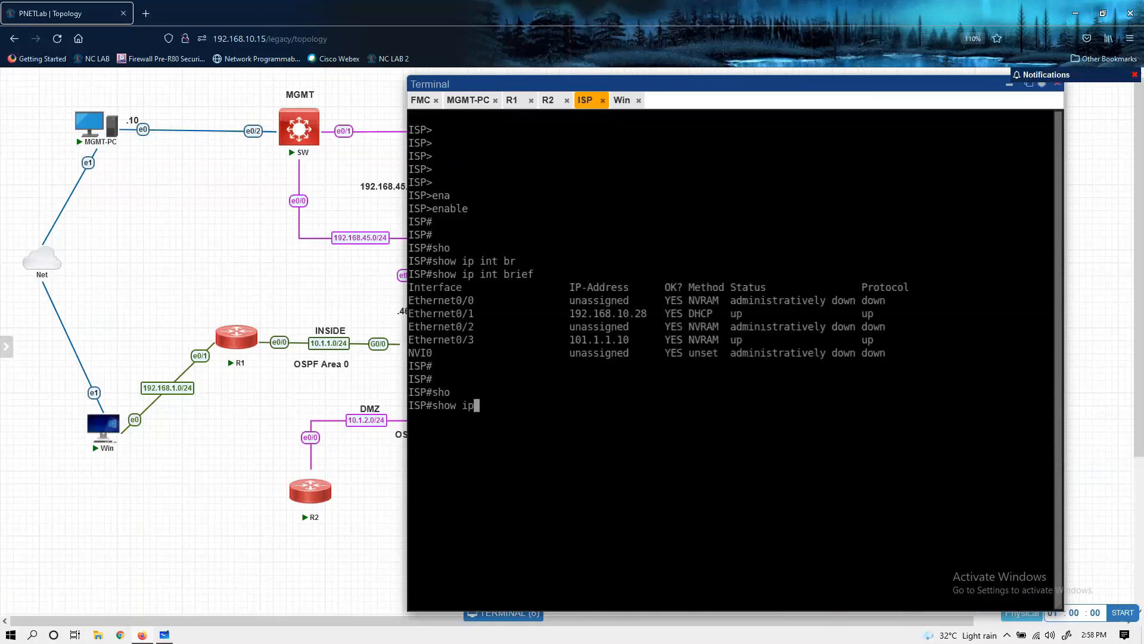
key("BackSpace")
key("BackSpace")
key("BackSpace")
type("tun")
key("BackSpace")
key("BackSpace")
key("BackSpace")
key("BackSpace")
type("tun")
key("BackSpace")
key("BackSpace")
key("BackSpace")
key("BackSpace")
type("run }")
key("BackSpace")
type("| sec nat")
key("Return")
key("Return")
key("Return")
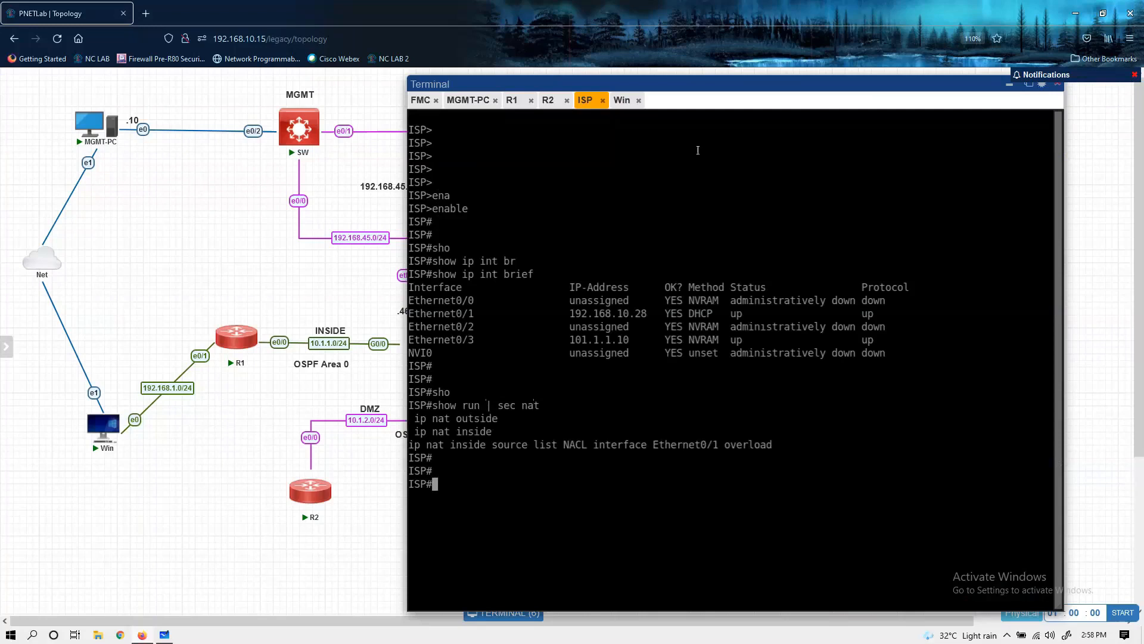
Step: Reposition the terminal window, switch to R2's console and recheck its routes with do sh ip route
left_click_drag(703, 90, 614, 84)
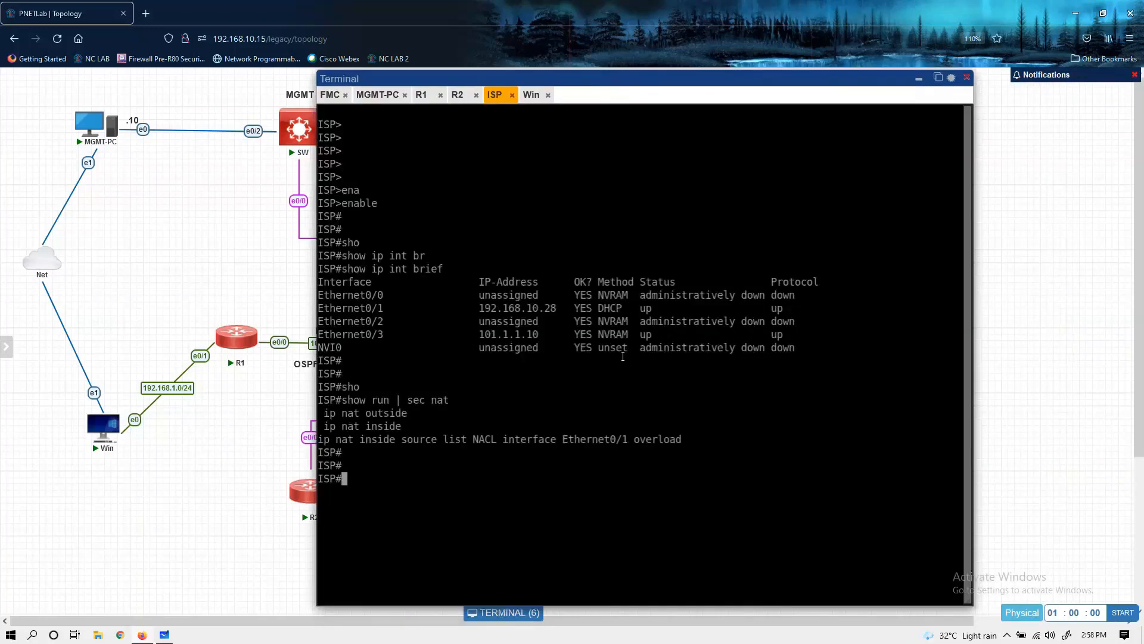
left_click(453, 97)
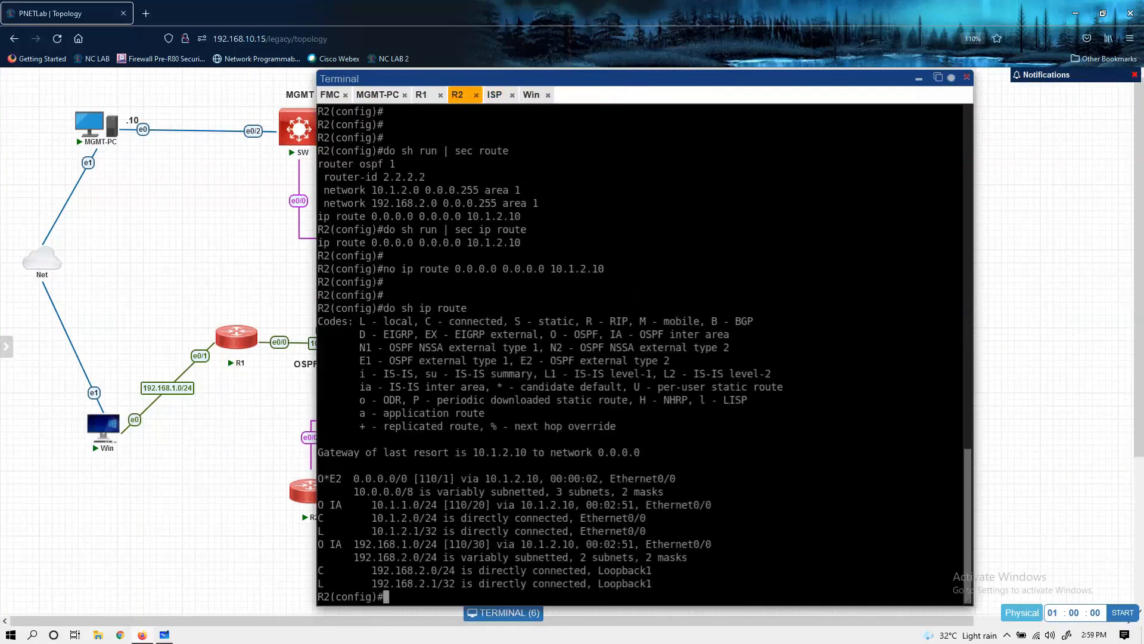
key("Return")
key("Return")
key("Return")
key("Return")
key("Return")
key("Return")
key("Return")
key("Return")
key("Return")
key("Return")
key("Return")
key("Return")
key("Return")
key("Return")
key("Return")
key("Return")
key("Return")
key("Up")
key("Return")
key("Return")
key("Return")
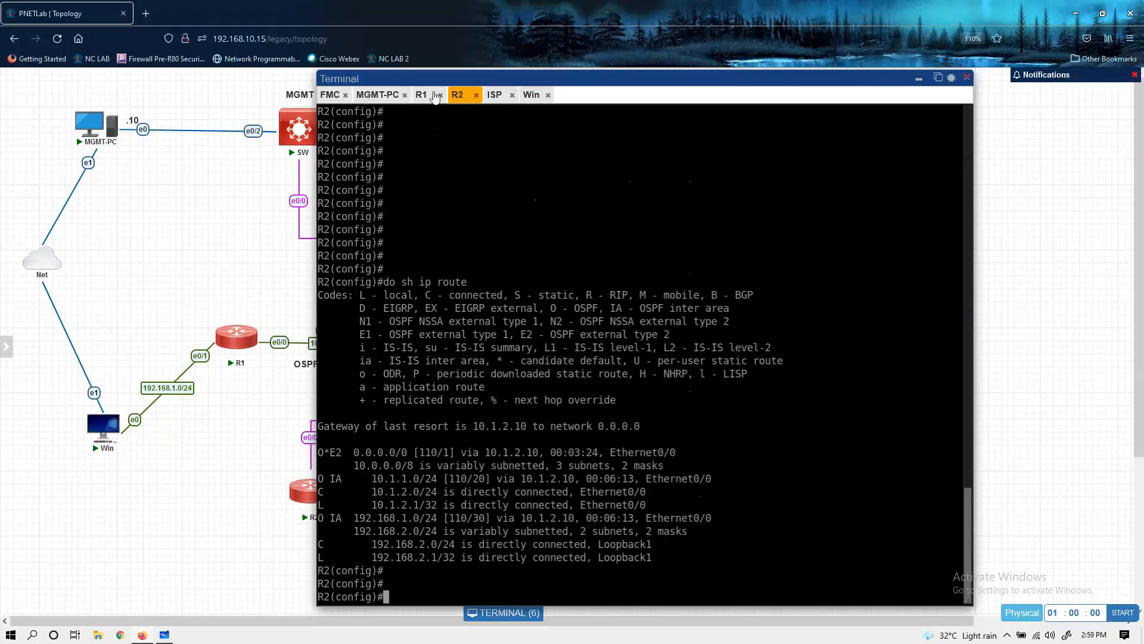
Step: Ping 8.8.8.8 again from the Win machine's command prompt and return to the Connection Events page on MGMT-PC
left_click(531, 95)
key("Up")
key("Up")
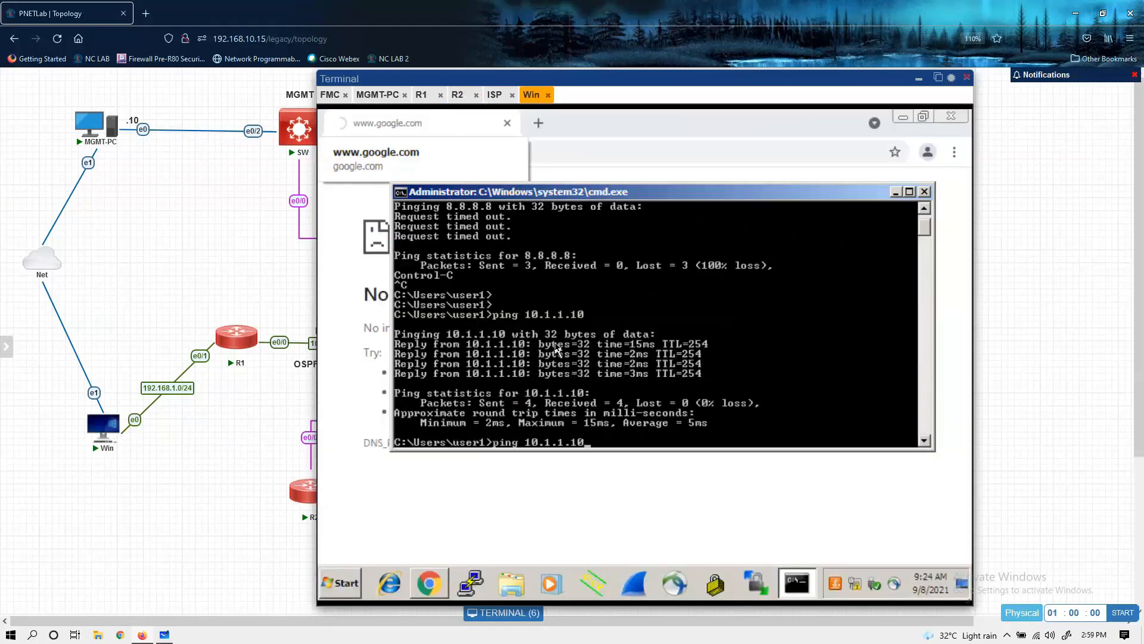
key("Return")
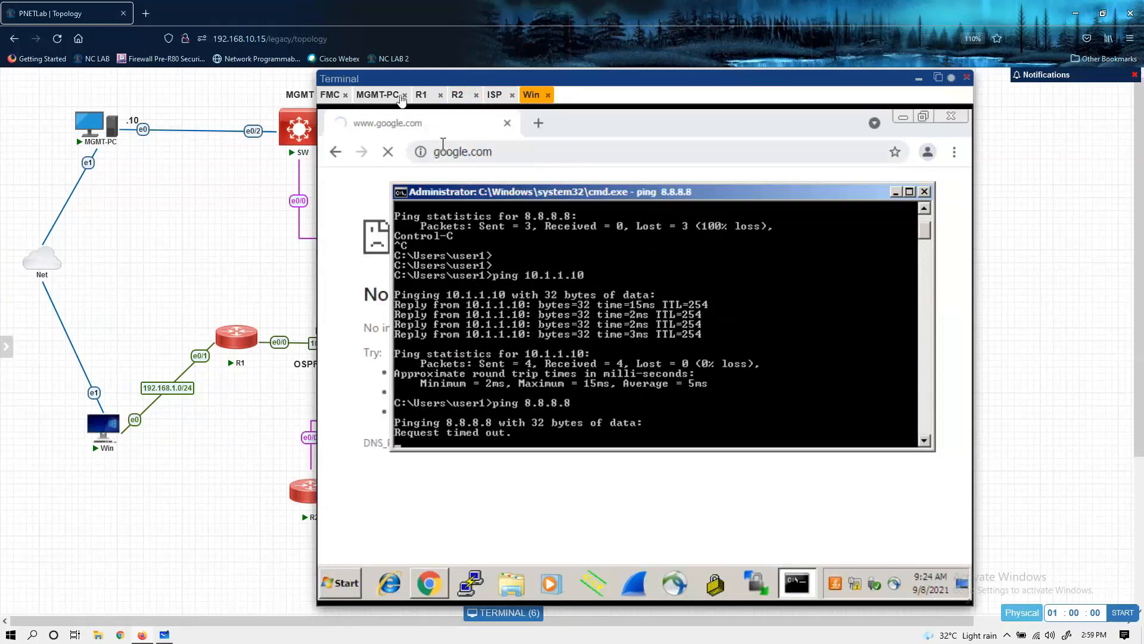
left_click(378, 95)
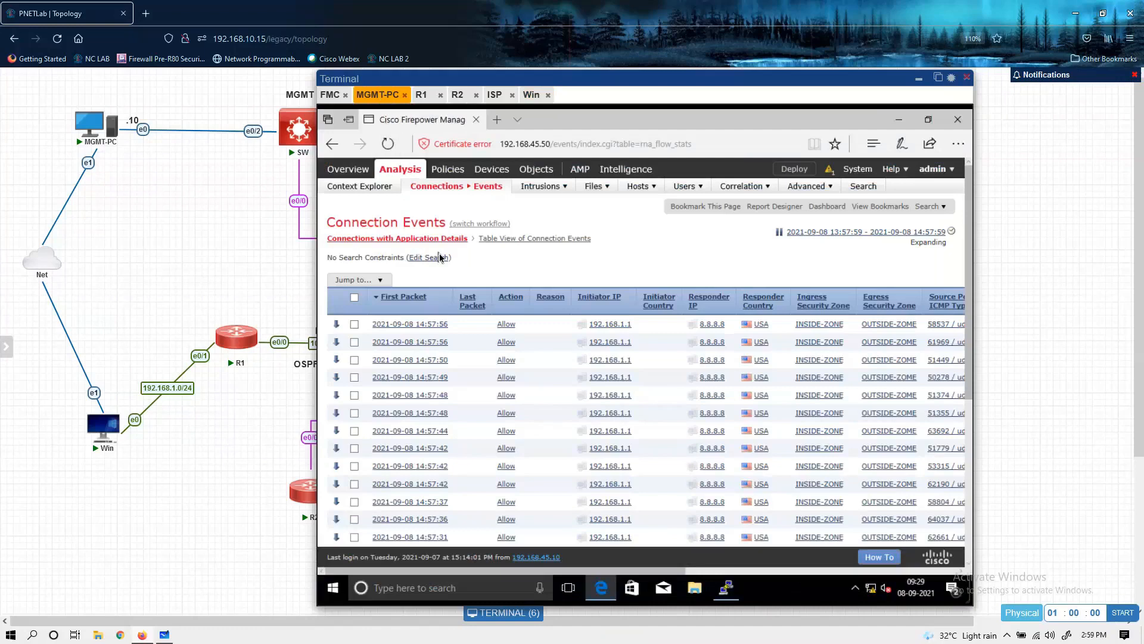
Step: Assign the FTD device to the MYNAT NAT policy and save the policy
mouse_move(486, 172)
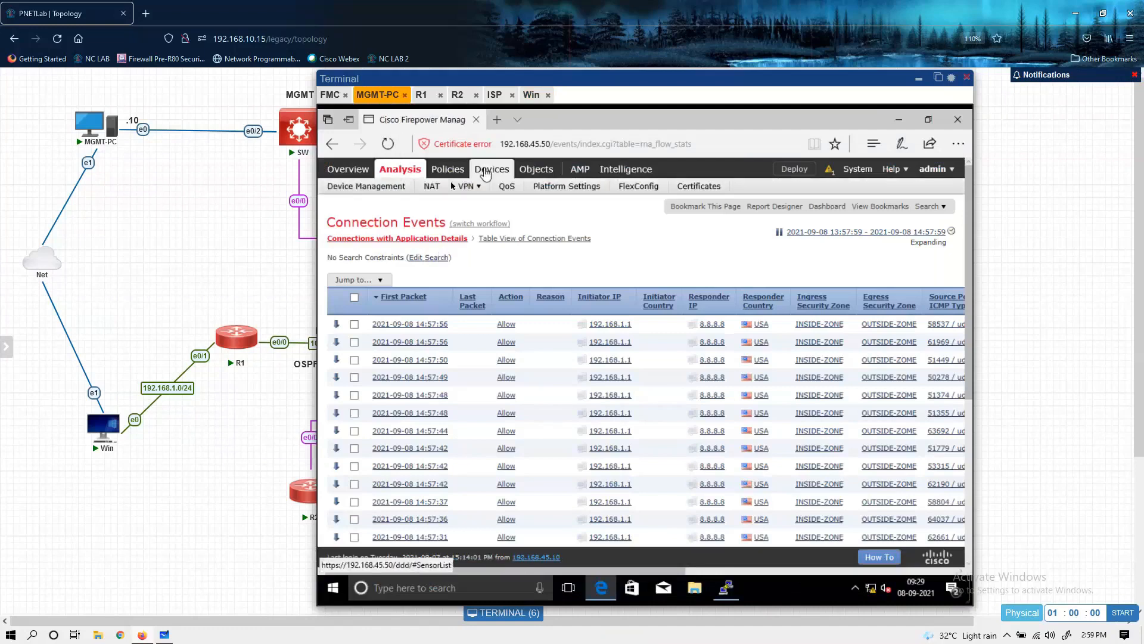
left_click(432, 187)
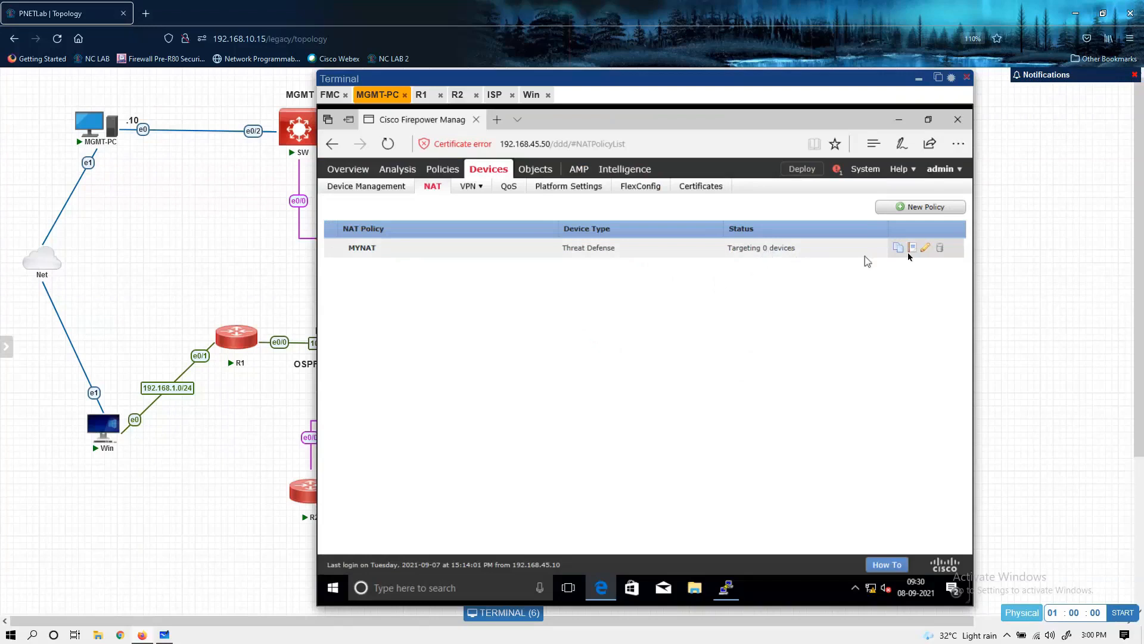
left_click(927, 249)
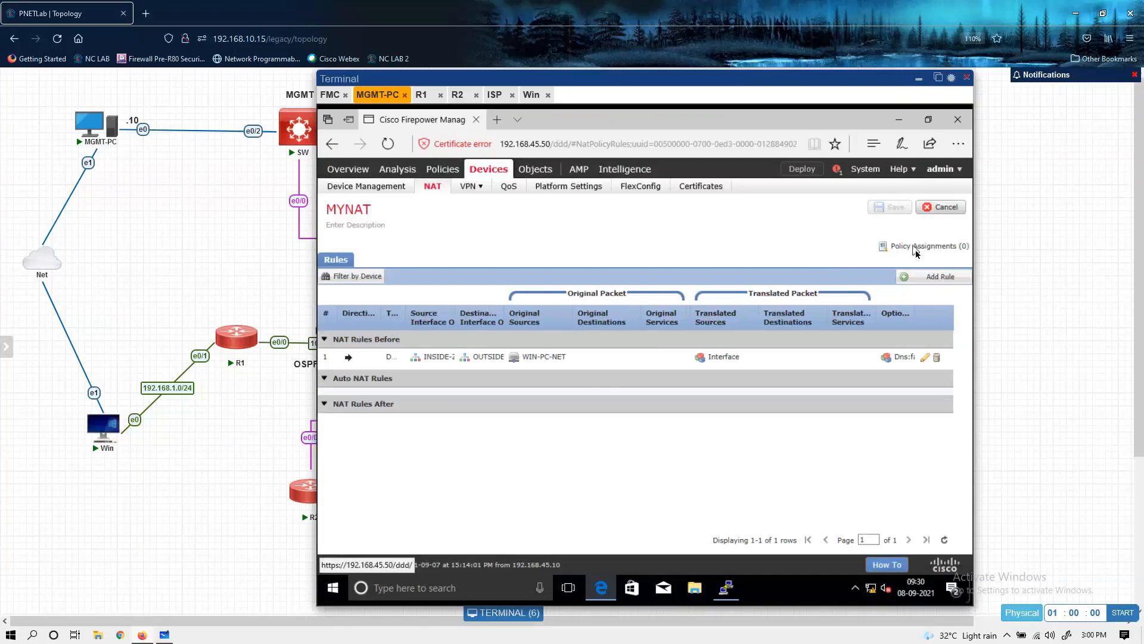
left_click(921, 250)
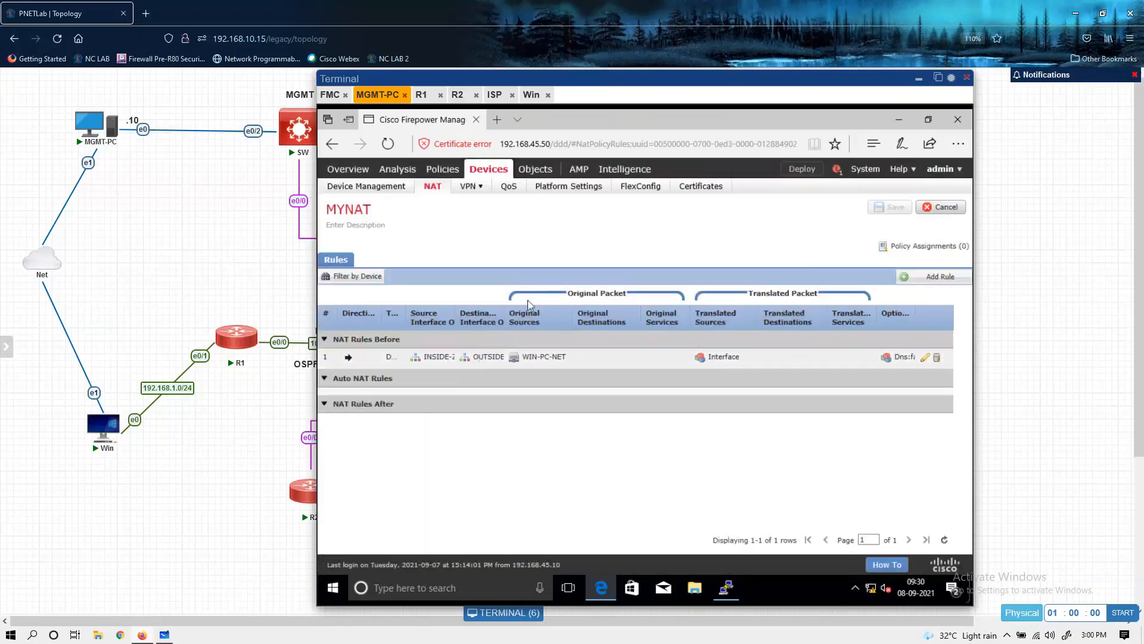
left_click(903, 247)
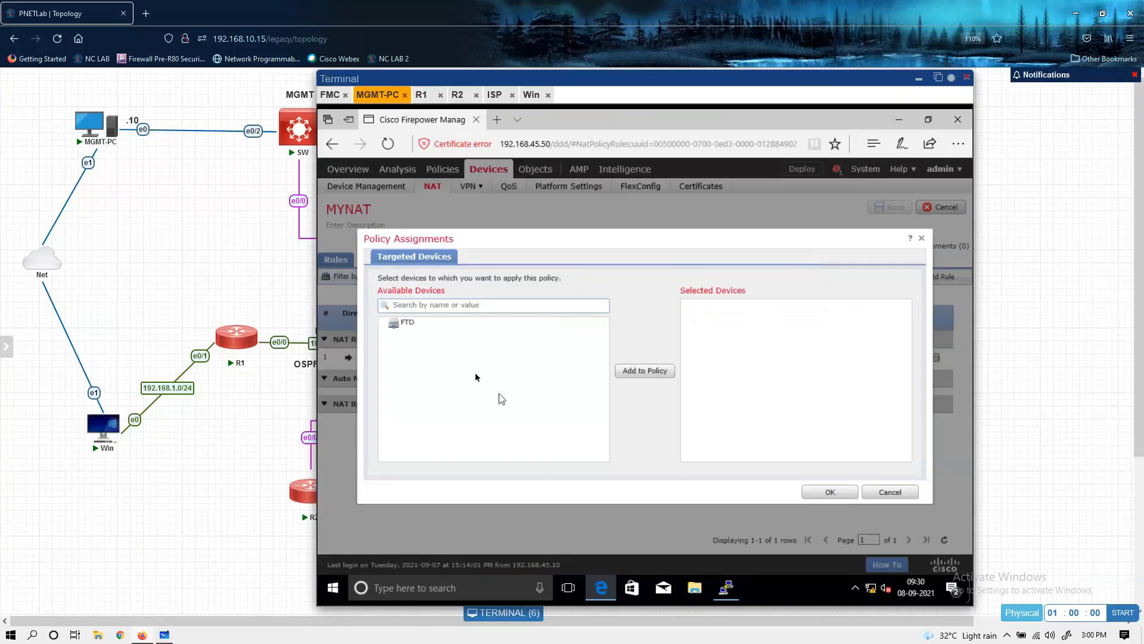
left_click(410, 325)
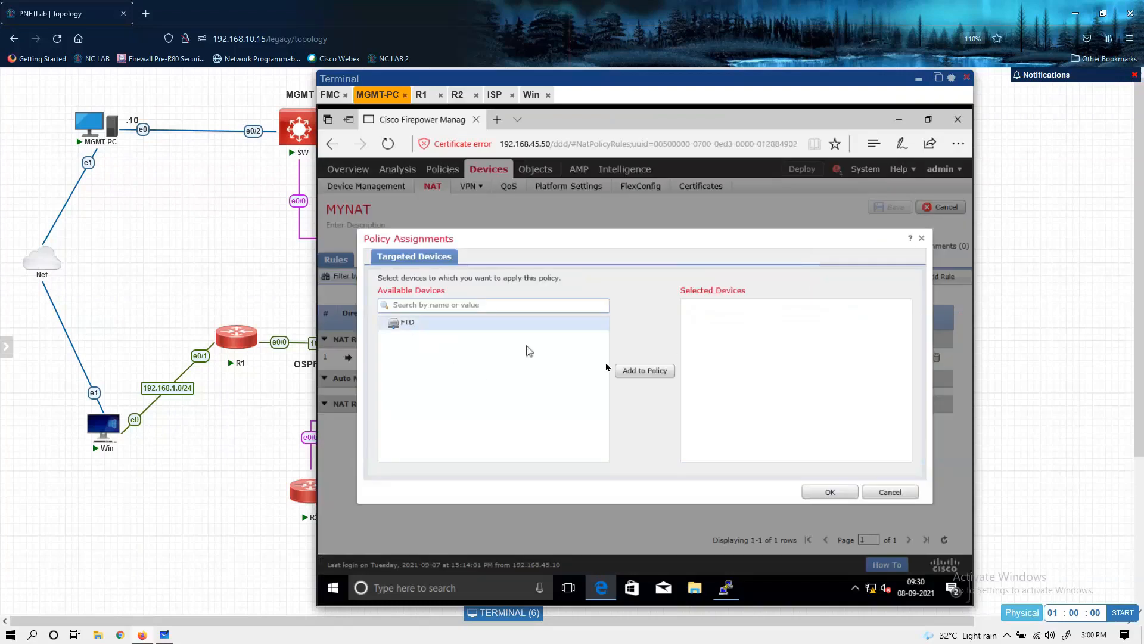
left_click(636, 371)
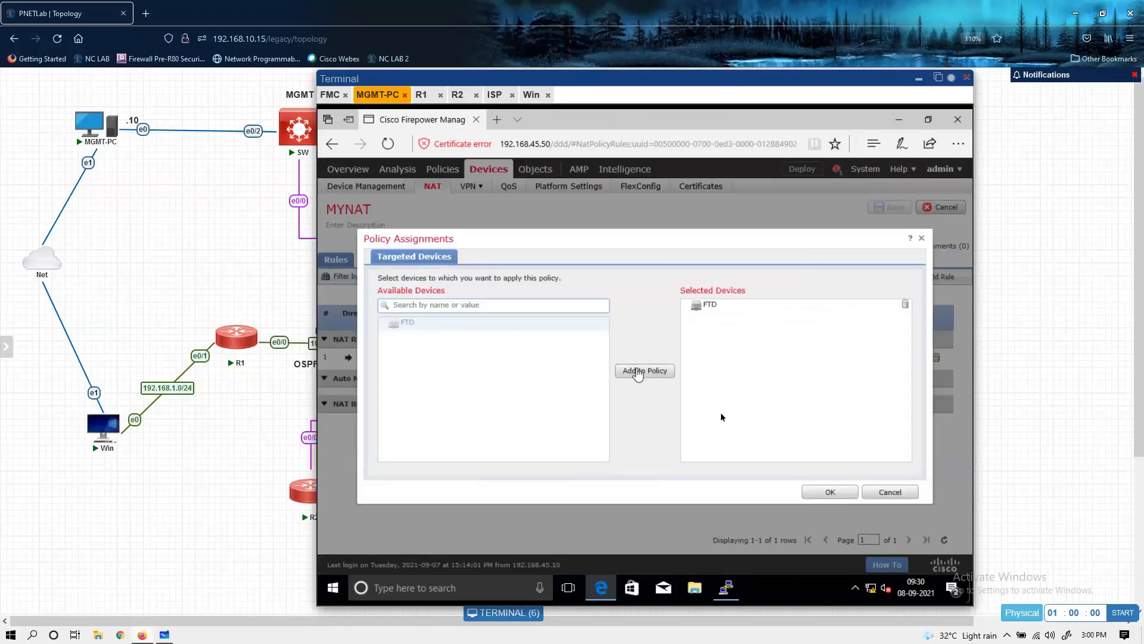
left_click(816, 492)
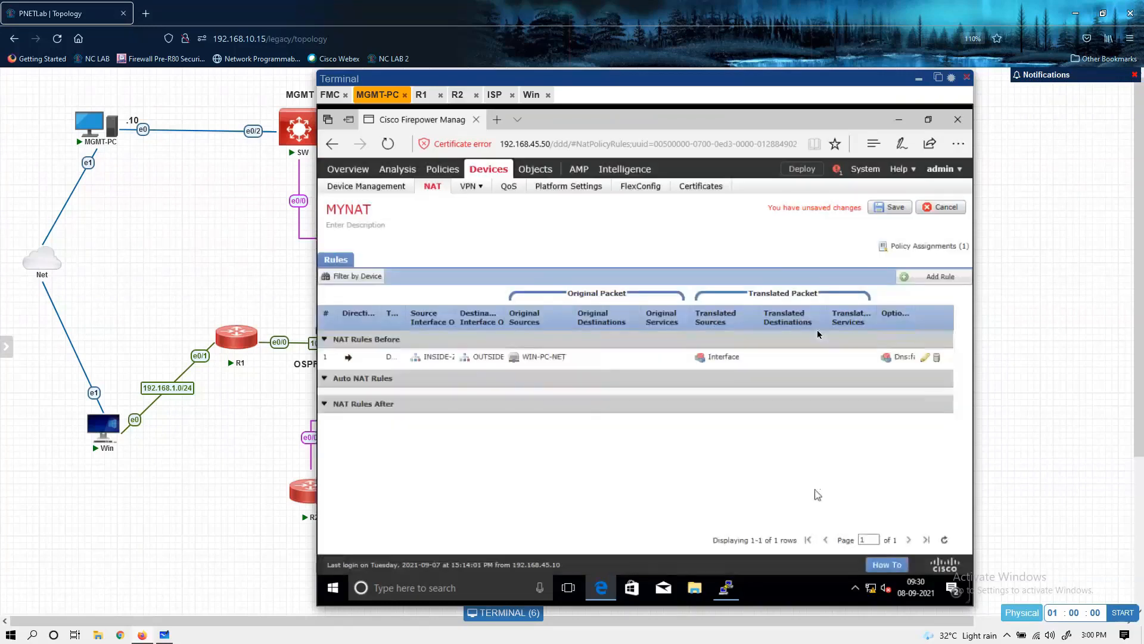
left_click(891, 209)
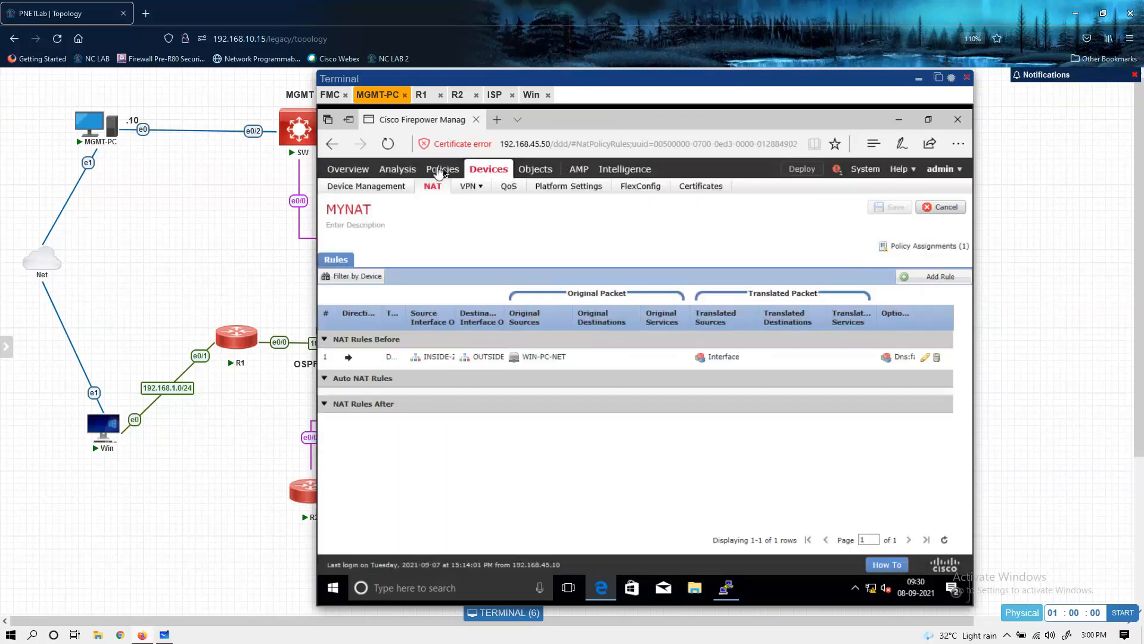
Step: Check the targeted devices and deployment status of the access control policy
mouse_move(440, 172)
mouse_move(376, 188)
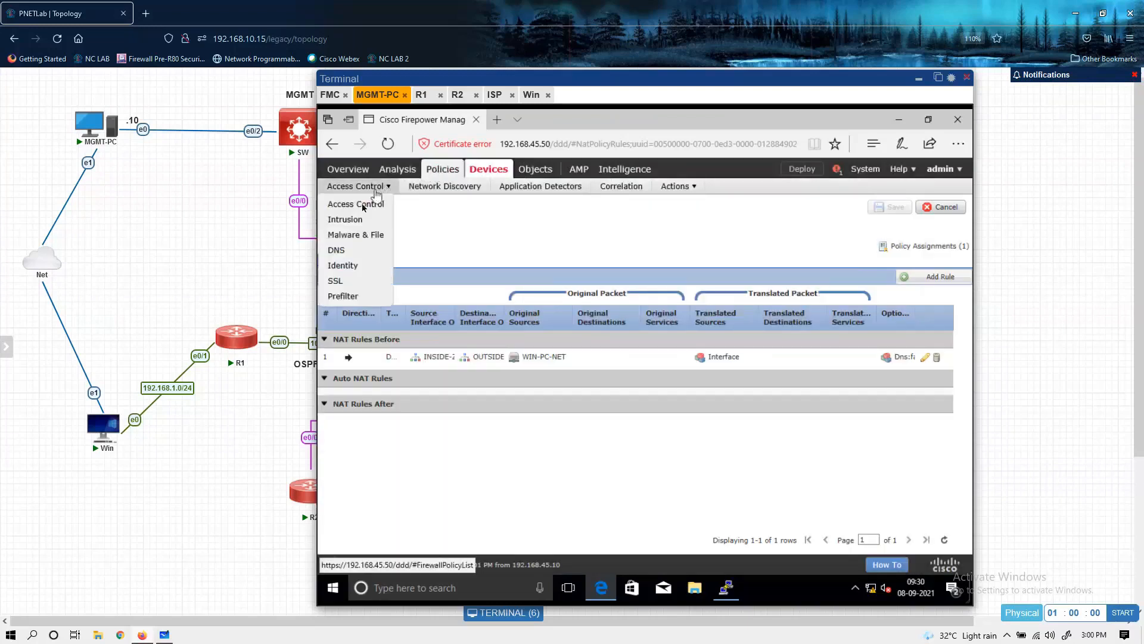
left_click(360, 211)
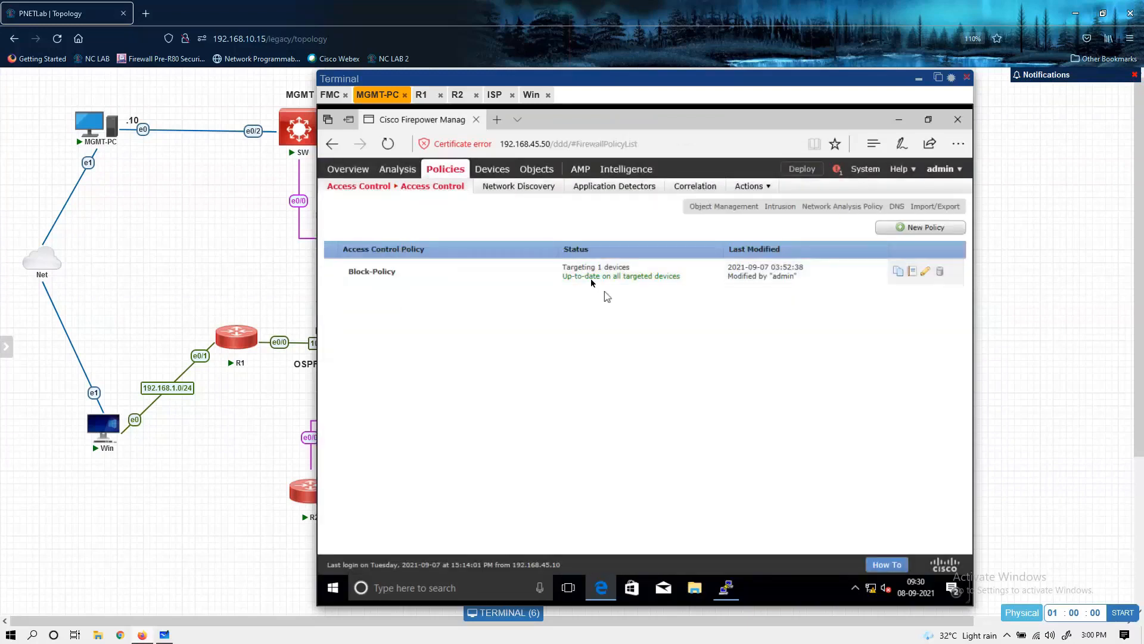
Step: Review the pending policy changes for the FTD and deploy them to the device
left_click(794, 174)
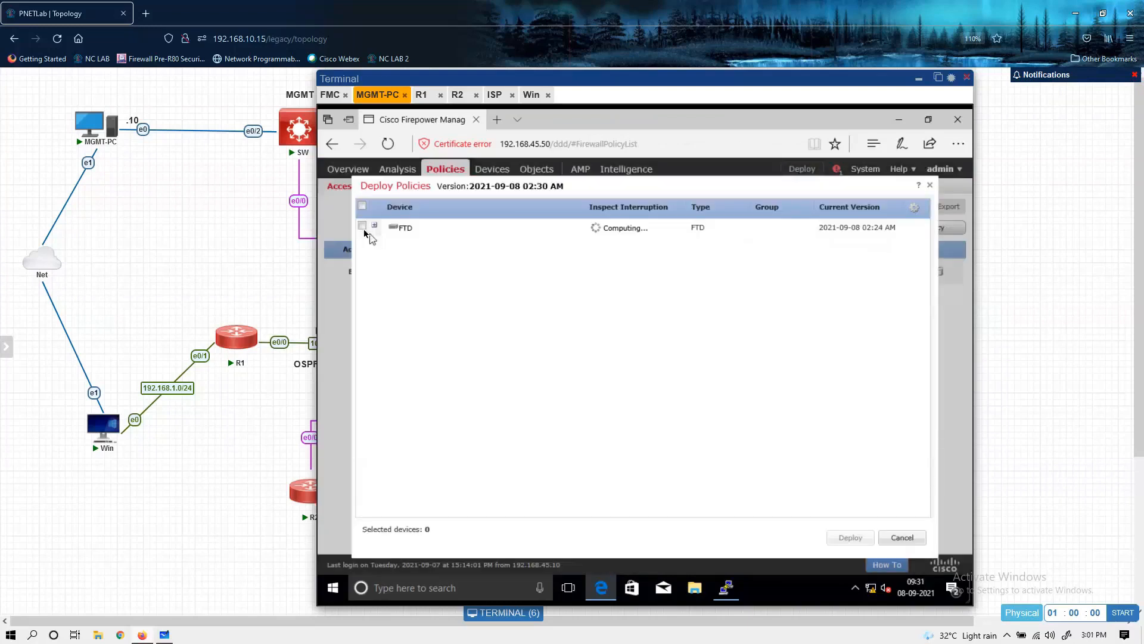
left_click(363, 226)
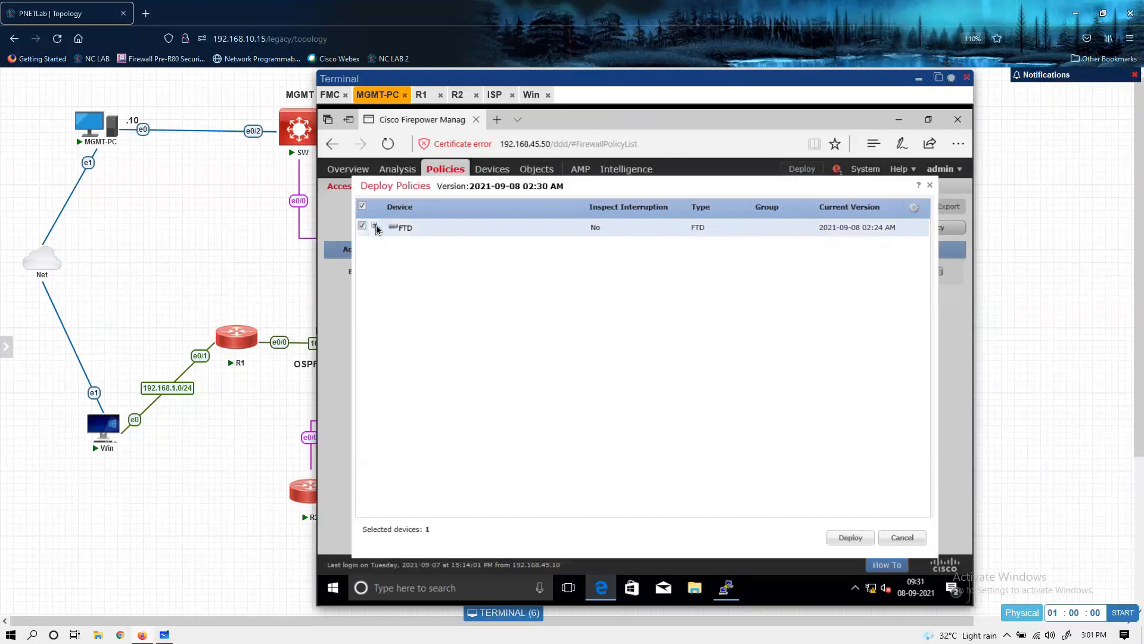
left_click(375, 226)
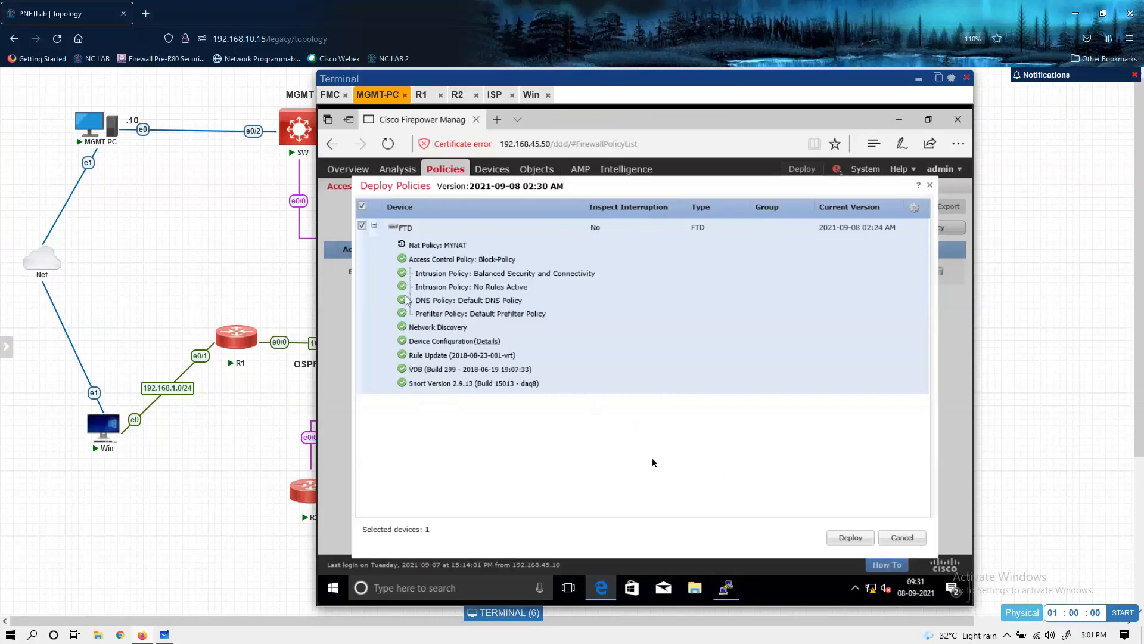
left_click(839, 538)
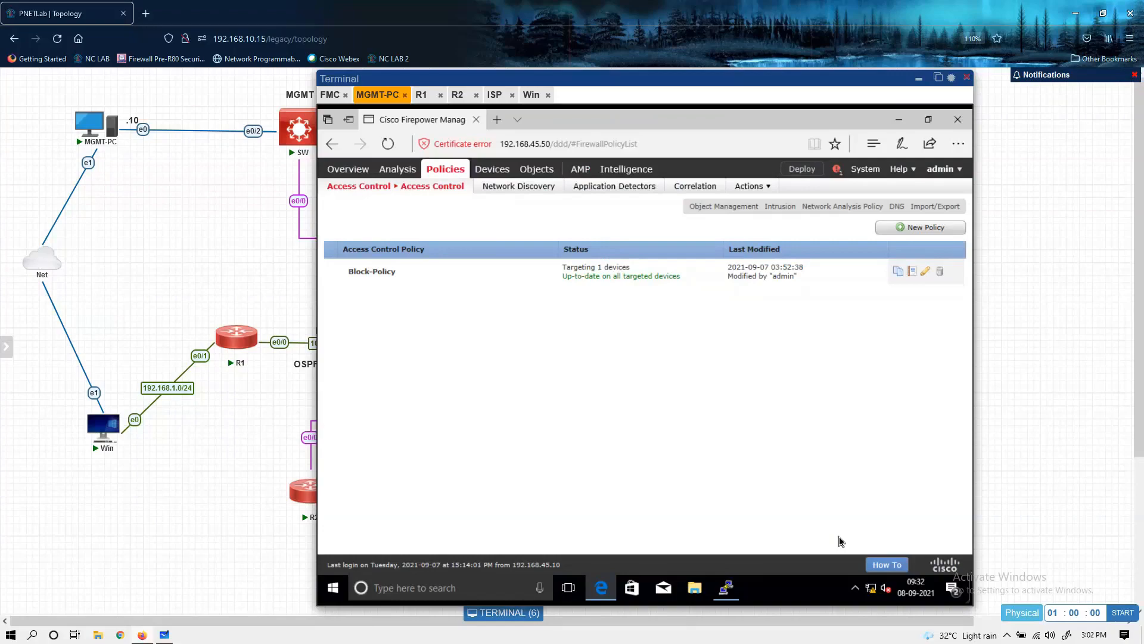
Step: Switch to File Explorer and open the DSK Docs folder inside the desktop's DSK folder
key("super+d")
double_click(33, 275)
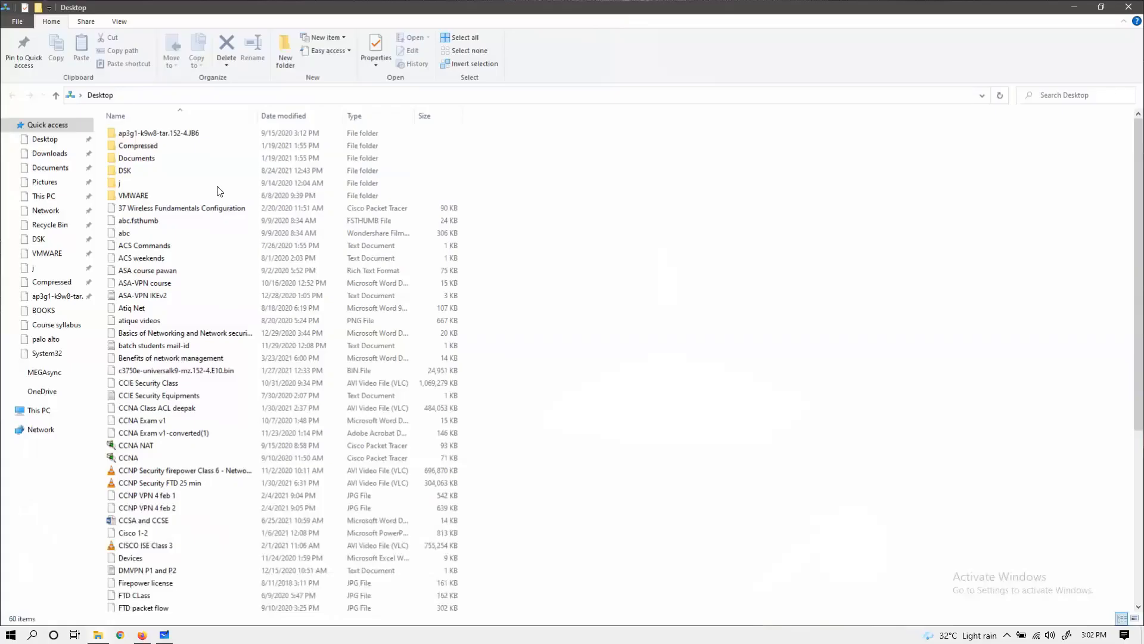
left_click(131, 172)
double_click(131, 173)
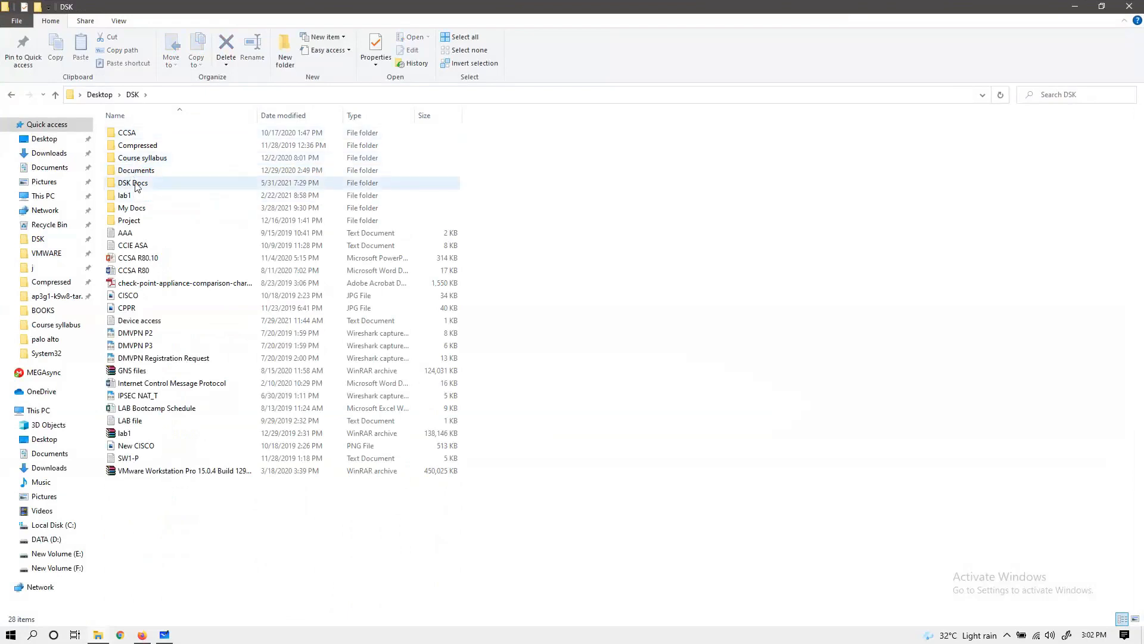
double_click(134, 184)
Step: Find the Latest-FTD-Packet-Flow image in DSK Docs, open it in Paint and keep its window in front
left_click(397, 453)
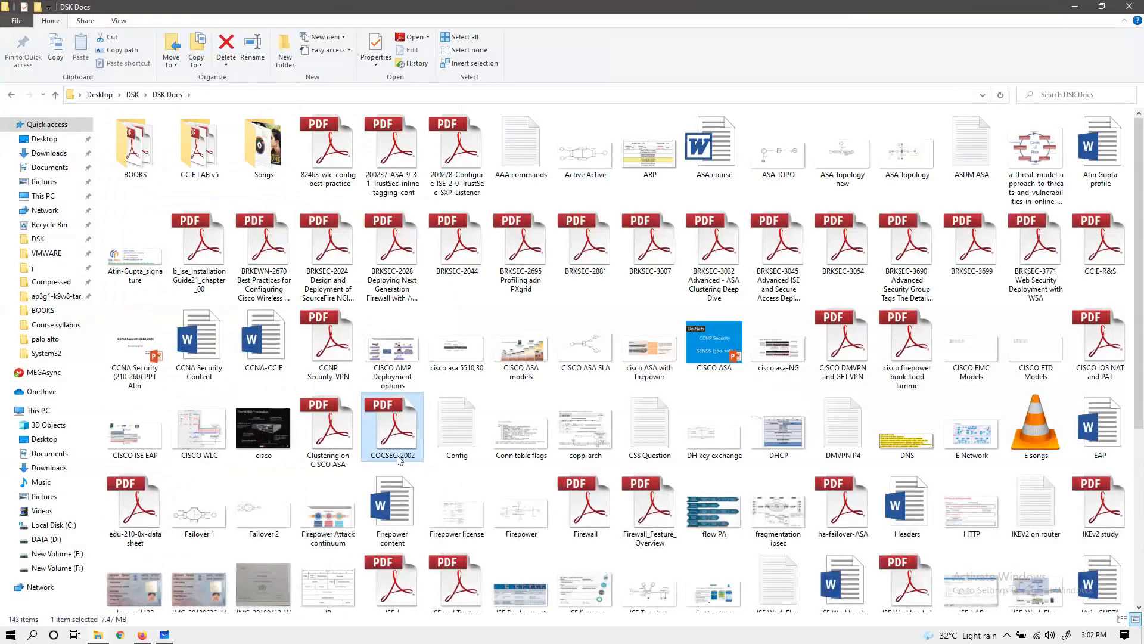
key("Down")
key("Down")
key("Down")
key("Down")
key("Down")
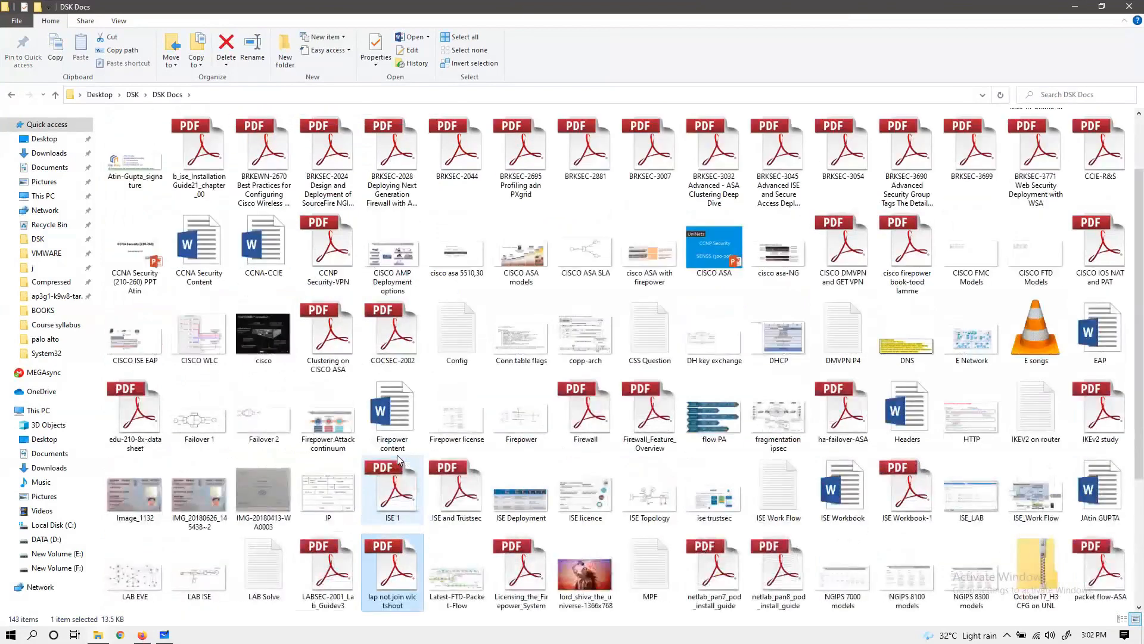
right_click(462, 411)
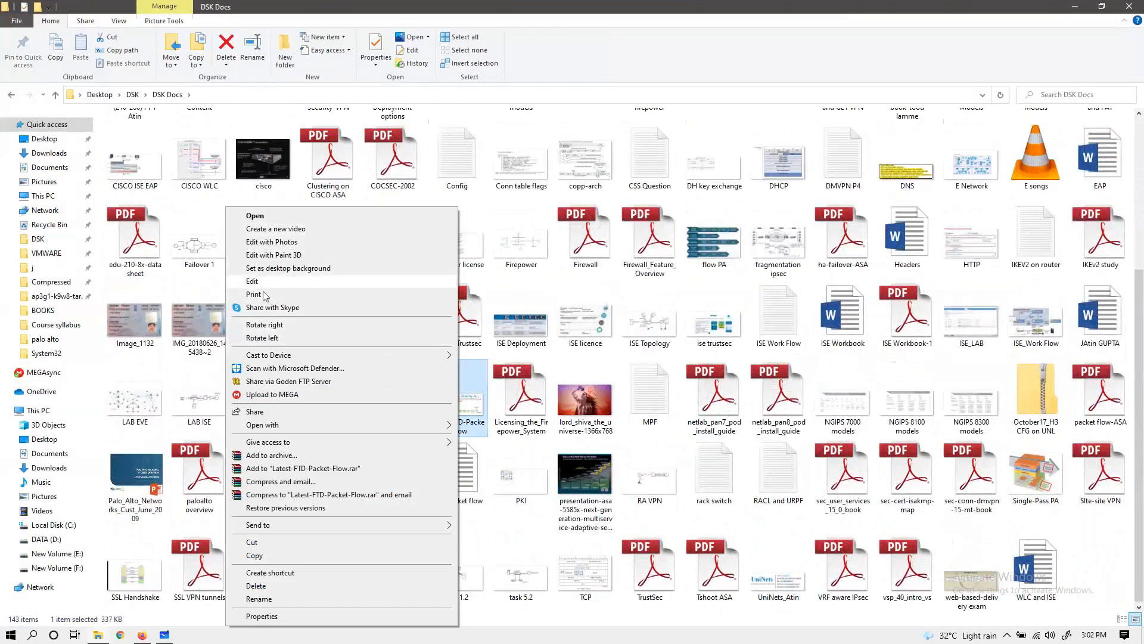
mouse_move(402, 429)
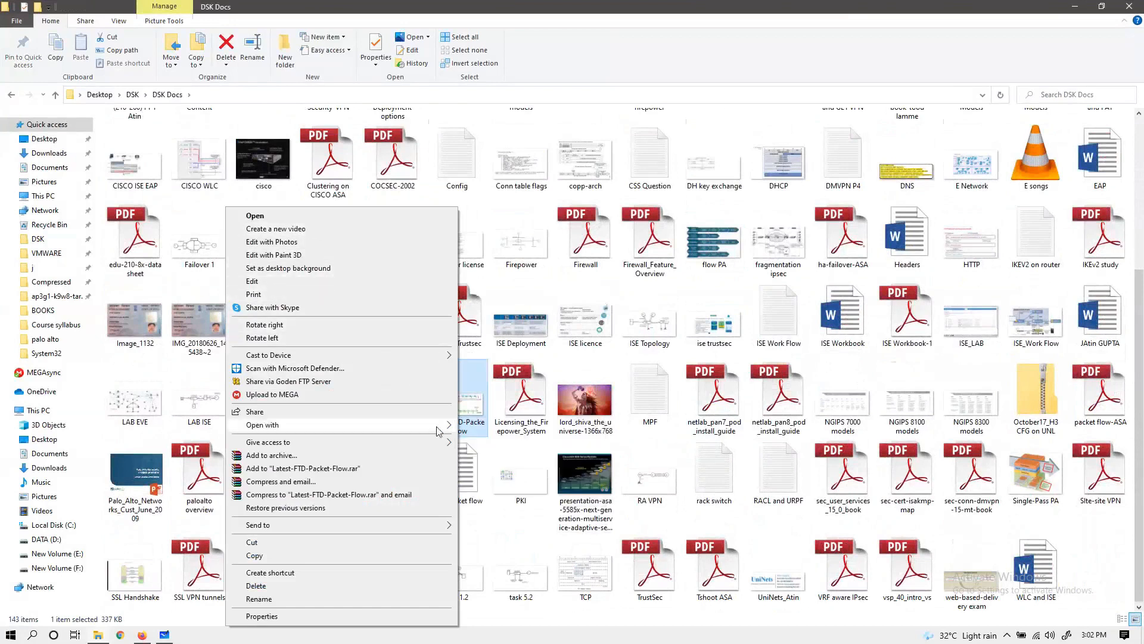
left_click(480, 426)
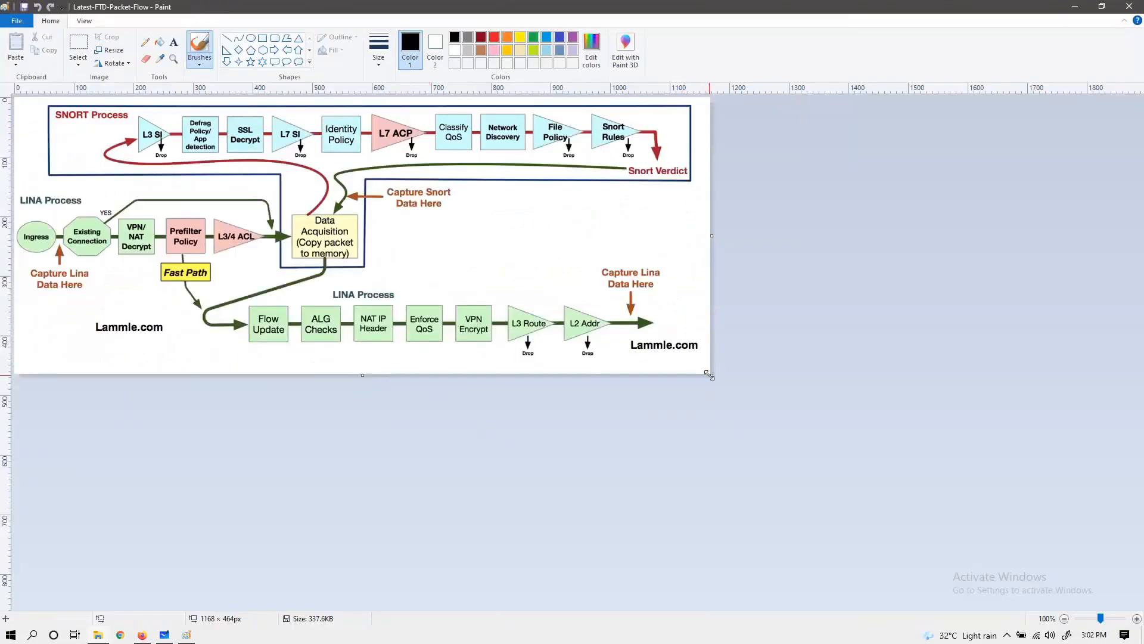
left_click(1075, 6)
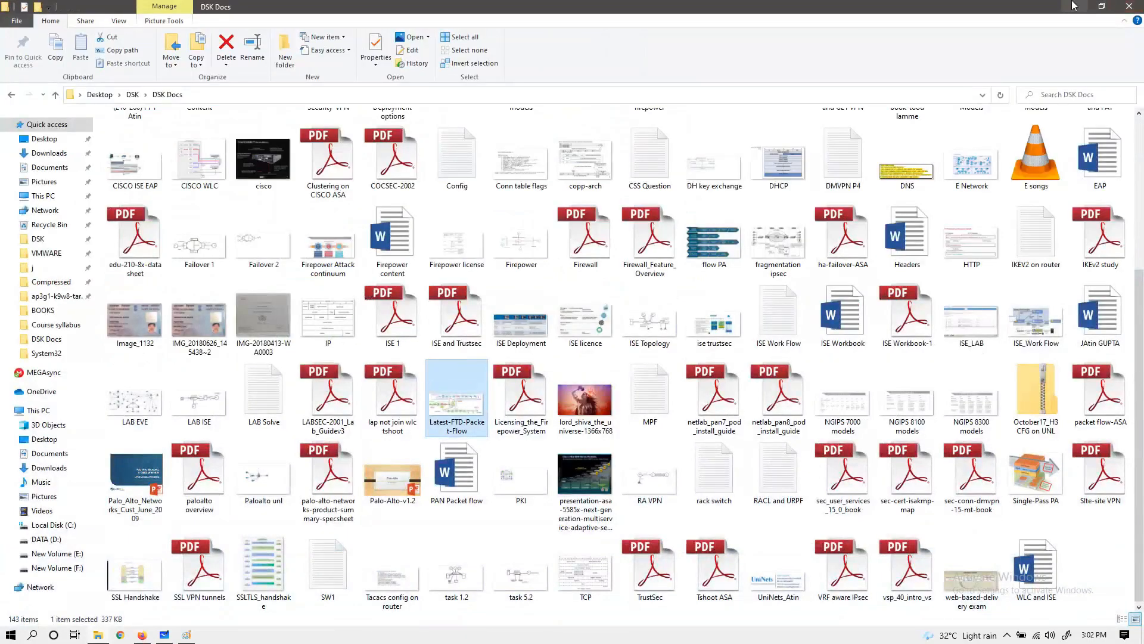
key("alt+Tab")
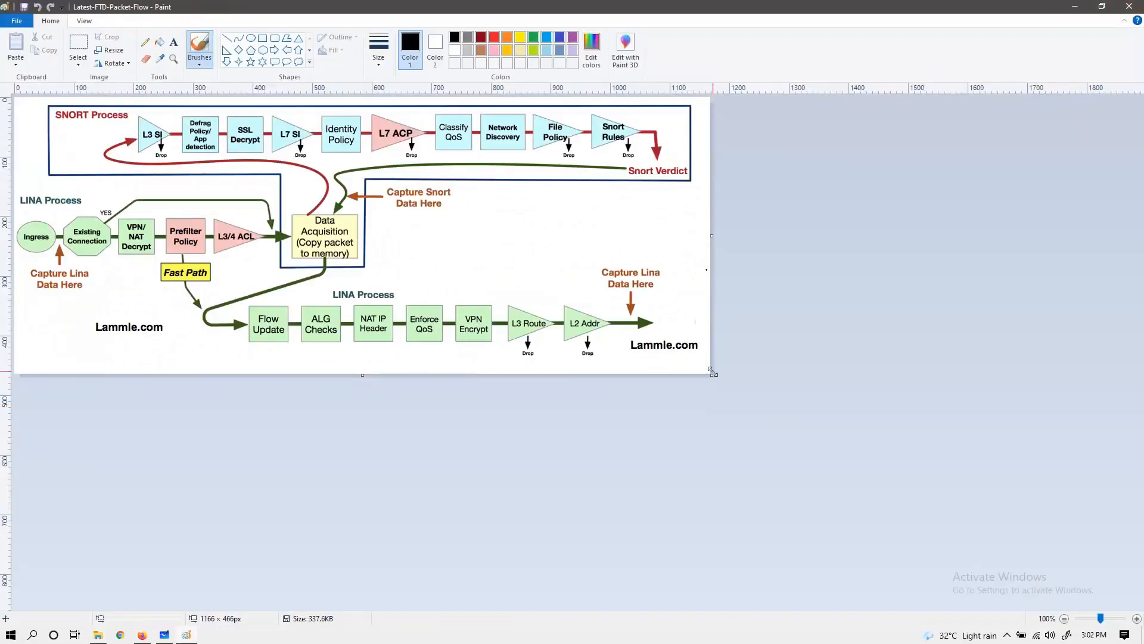
Step: Enlarge the canvas to about 1651 × 747 px, set the drawing colour to red and undo the trial strokes
left_click_drag(712, 375, 999, 543)
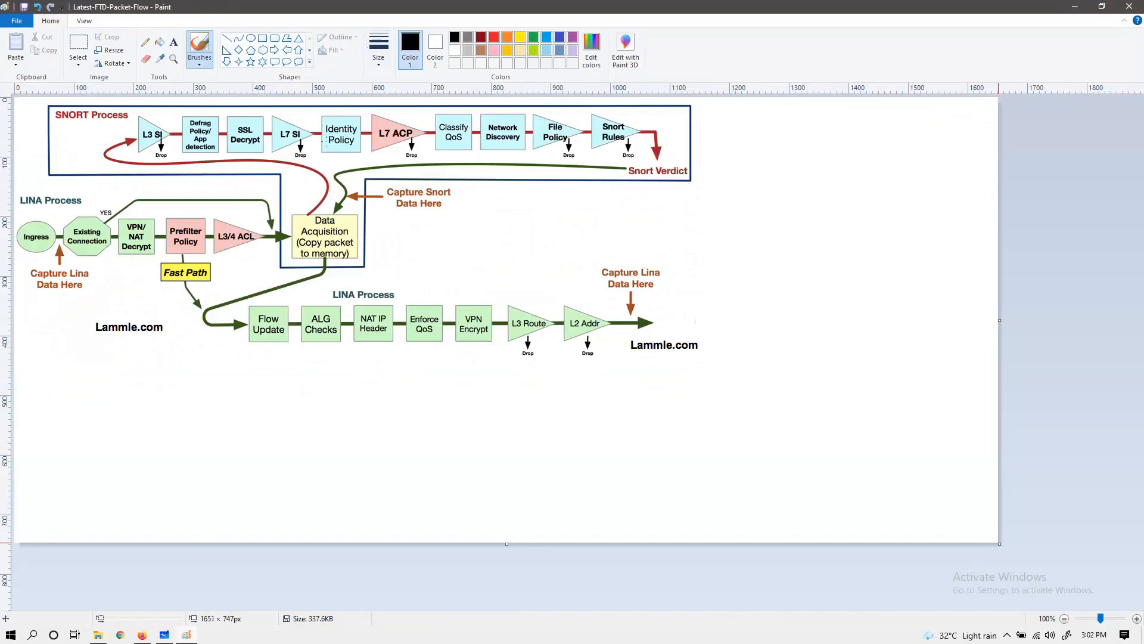
left_click_drag(143, 189, 180, 343)
key("ctrl+z")
left_click(494, 37)
left_click_drag(25, 190, 294, 191)
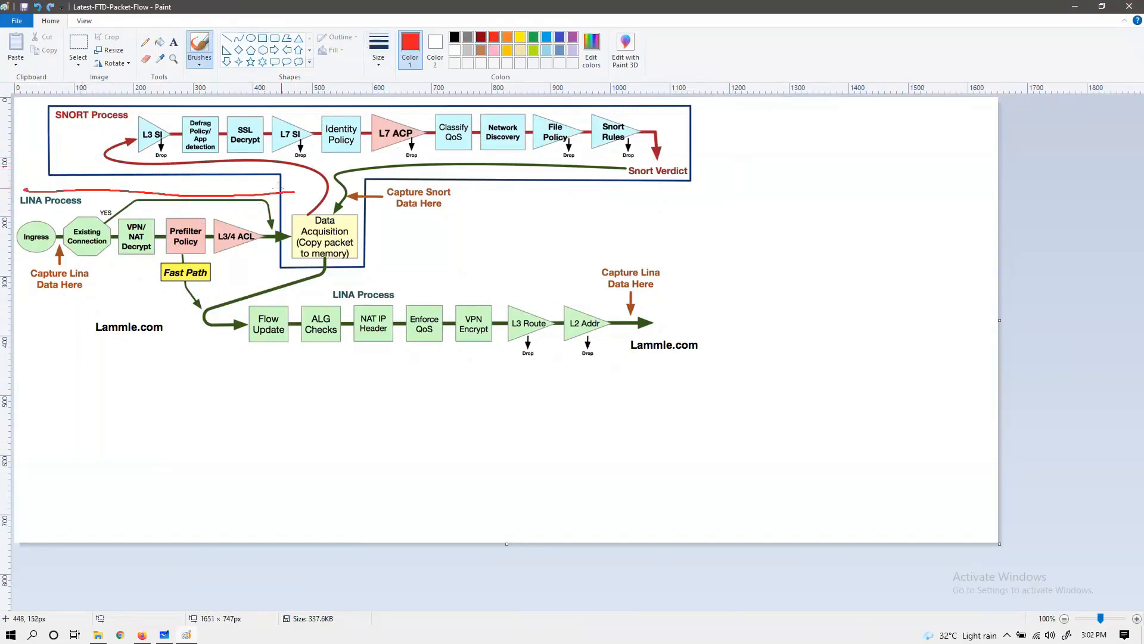
key("ctrl+z")
Step: Try outlining the LINA process stages and marking the SNORT stages in red, and undo back to the original canvas size
mouse_move(26, 182)
left_mouse_down()
mouse_move(249, 183)
mouse_move(257, 271)
mouse_move(341, 292)
mouse_move(706, 297)
mouse_move(717, 330)
mouse_move(653, 362)
mouse_move(314, 340)
mouse_move(132, 352)
mouse_move(114, 277)
mouse_move(20, 234)
mouse_move(27, 180)
left_mouse_up()
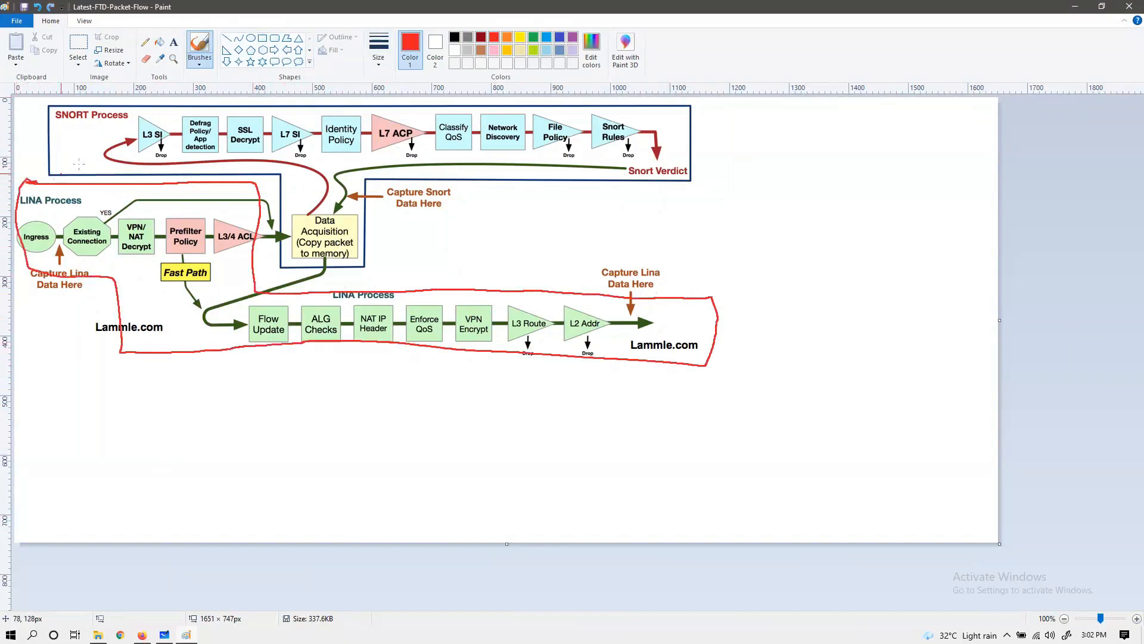
mouse_move(120, 126)
left_mouse_down()
mouse_move(608, 140)
mouse_move(143, 162)
mouse_move(506, 130)
mouse_move(450, 125)
left_mouse_up()
key("ctrl+z")
key("ctrl+z")
key("ctrl+z")
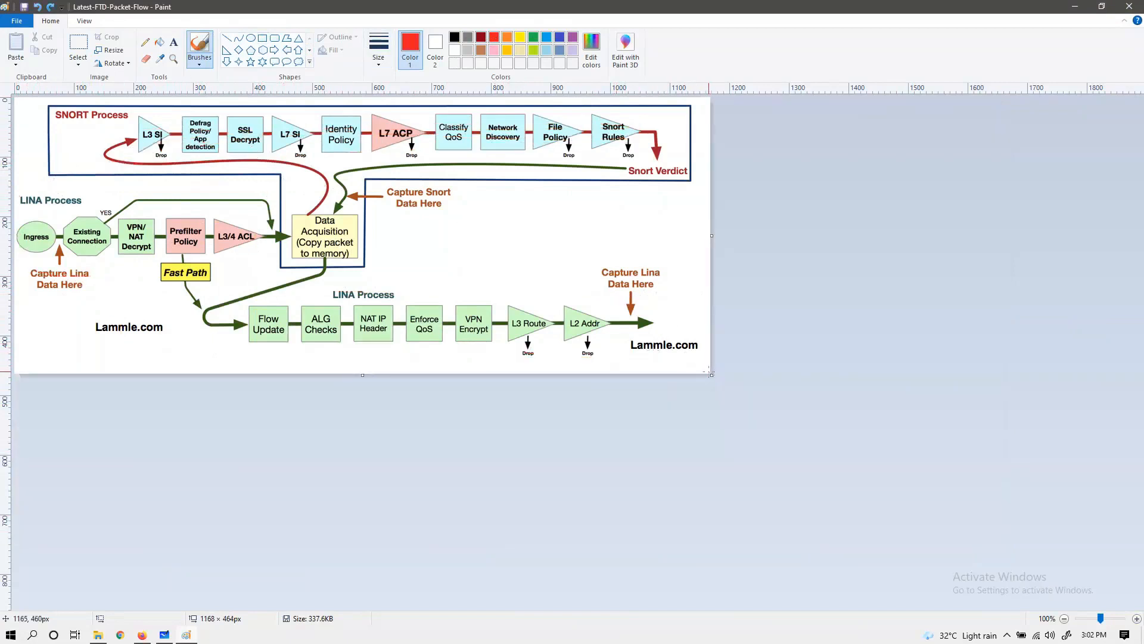
Step: Enlarge the canvas to about 1561 × 869 px and undo trial markings at the SNORT Process and lower LINA Process labels
left_click_drag(713, 376, 944, 614)
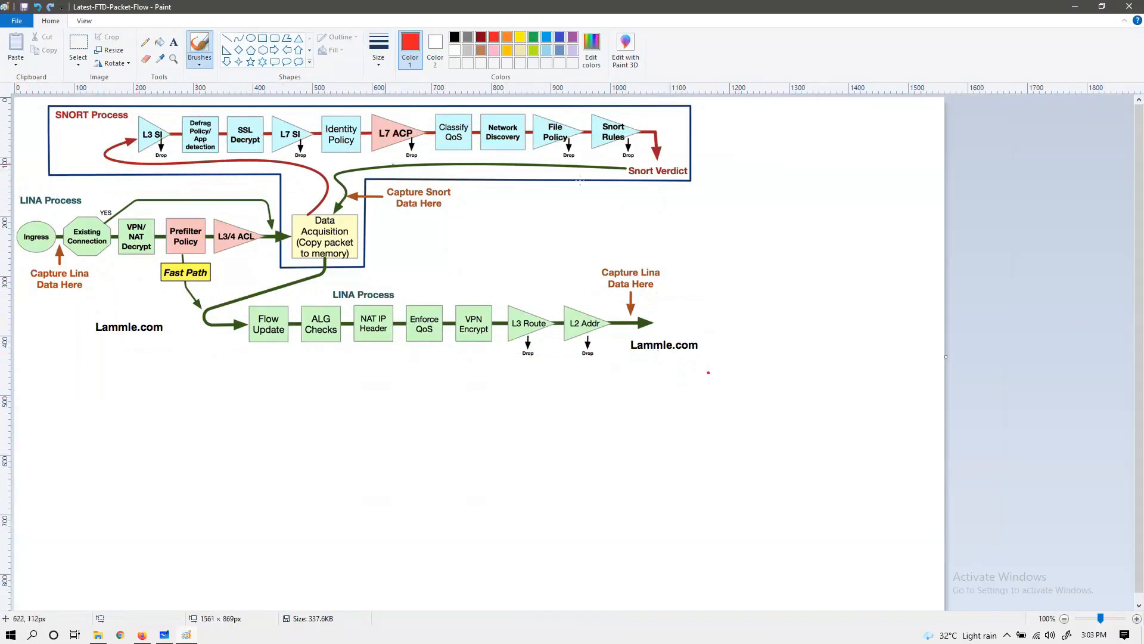
mouse_move(114, 102)
left_mouse_down()
mouse_move(45, 108)
mouse_move(138, 112)
left_mouse_up()
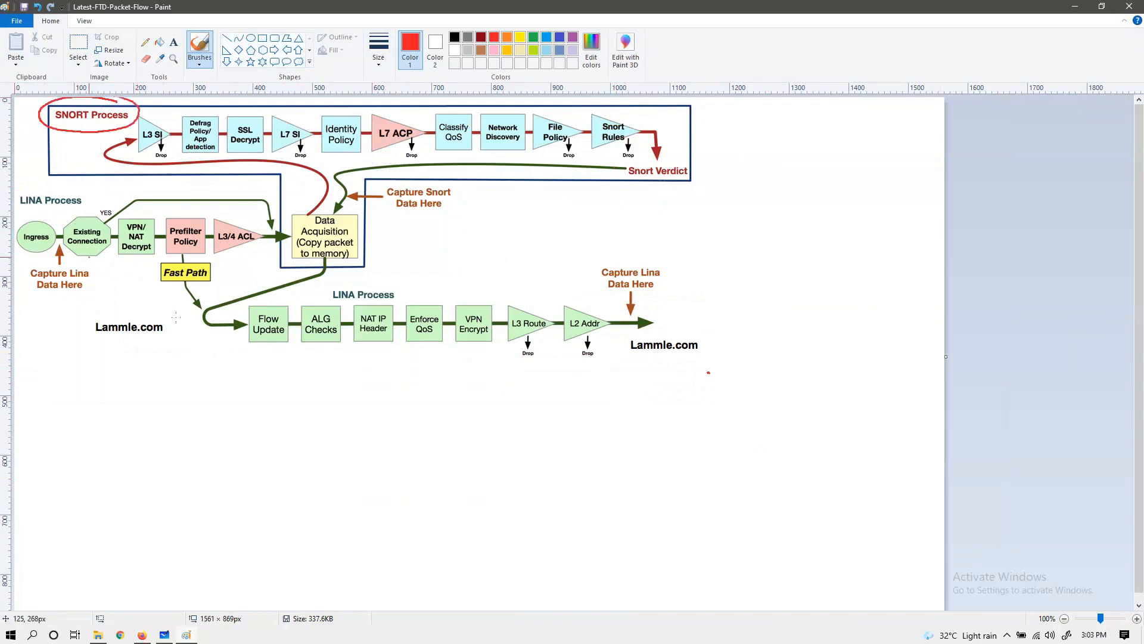
key("ctrl+z")
mouse_move(383, 280)
left_mouse_down()
mouse_move(406, 310)
mouse_move(385, 279)
left_mouse_up()
key("ctrl+z")
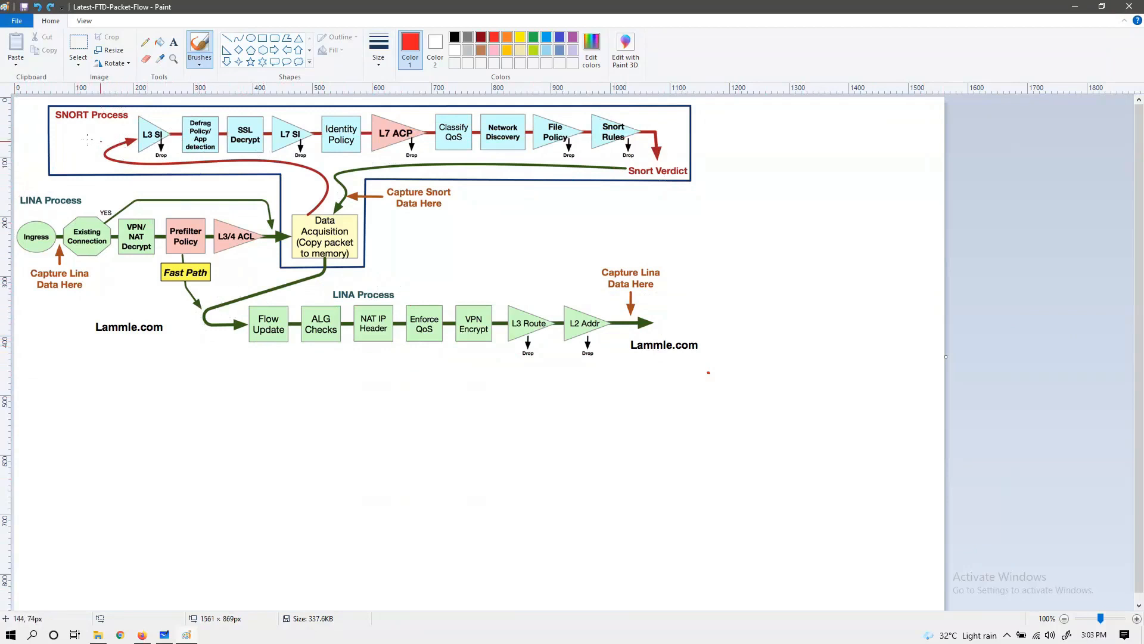
Step: Circle the upper LINA Process and SNORT Process labels in red, handwriting NGFW beside LINA and NGIPS below SNORT
left_click_drag(74, 189, 28, 192)
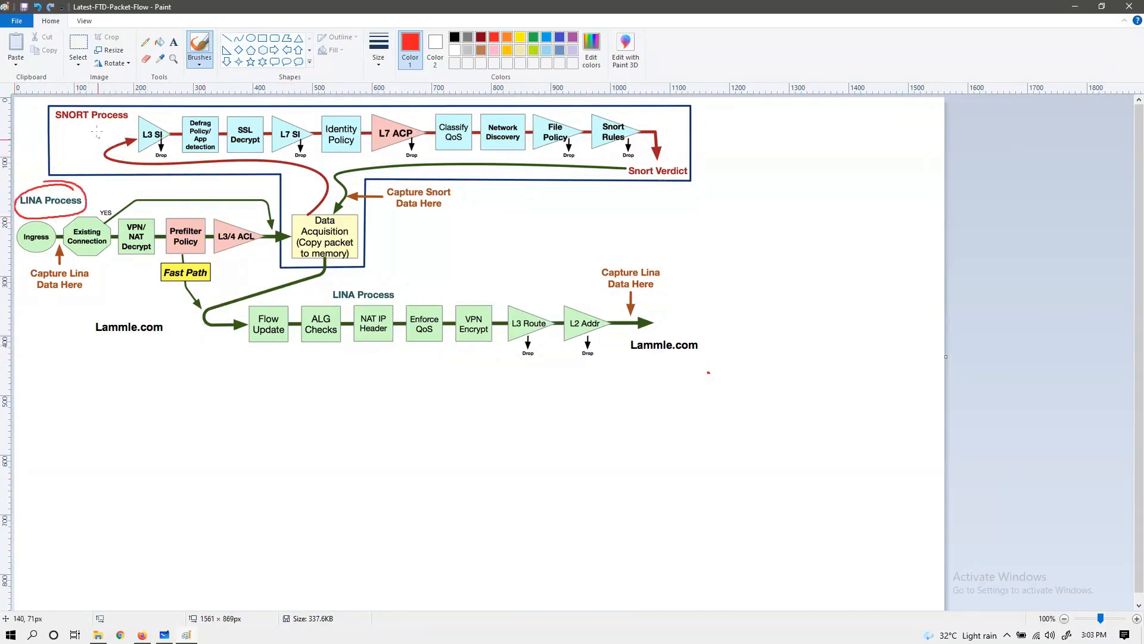
mouse_move(125, 103)
left_mouse_down()
mouse_move(60, 131)
mouse_move(136, 106)
left_mouse_up()
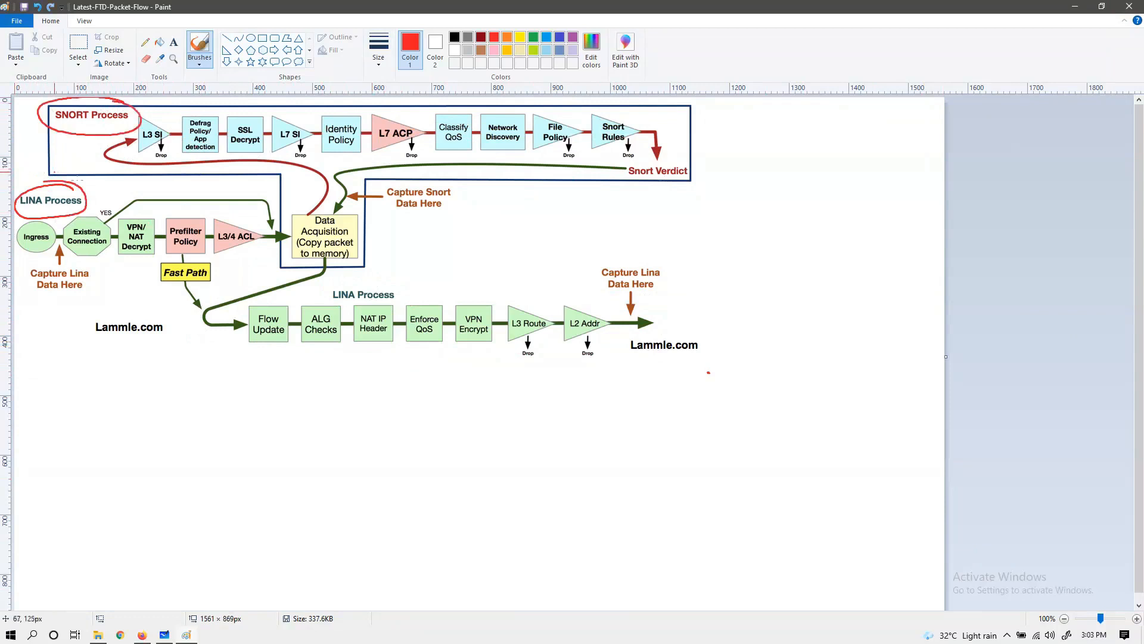
left_click_drag(86, 194, 100, 191)
mouse_move(95, 187)
left_mouse_down()
mouse_move(95, 199)
mouse_move(114, 183)
mouse_move(127, 192)
left_mouse_up()
left_click_drag(141, 190, 150, 180)
left_click_drag(139, 189, 165, 181)
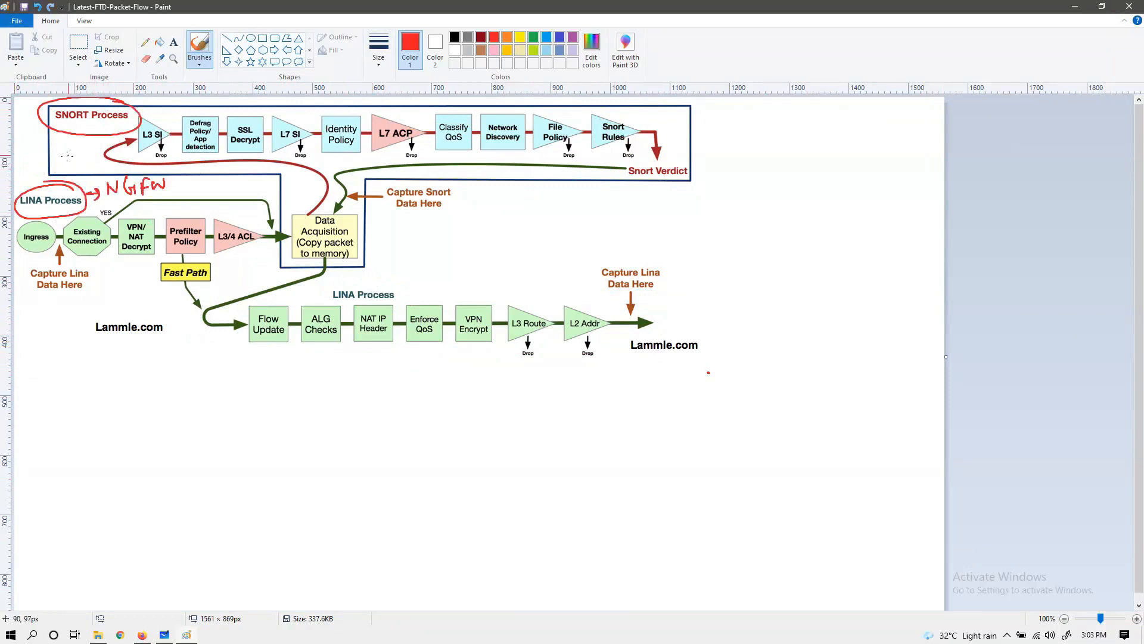
mouse_move(55, 147)
left_mouse_down()
mouse_move(84, 143)
mouse_move(92, 154)
left_mouse_up()
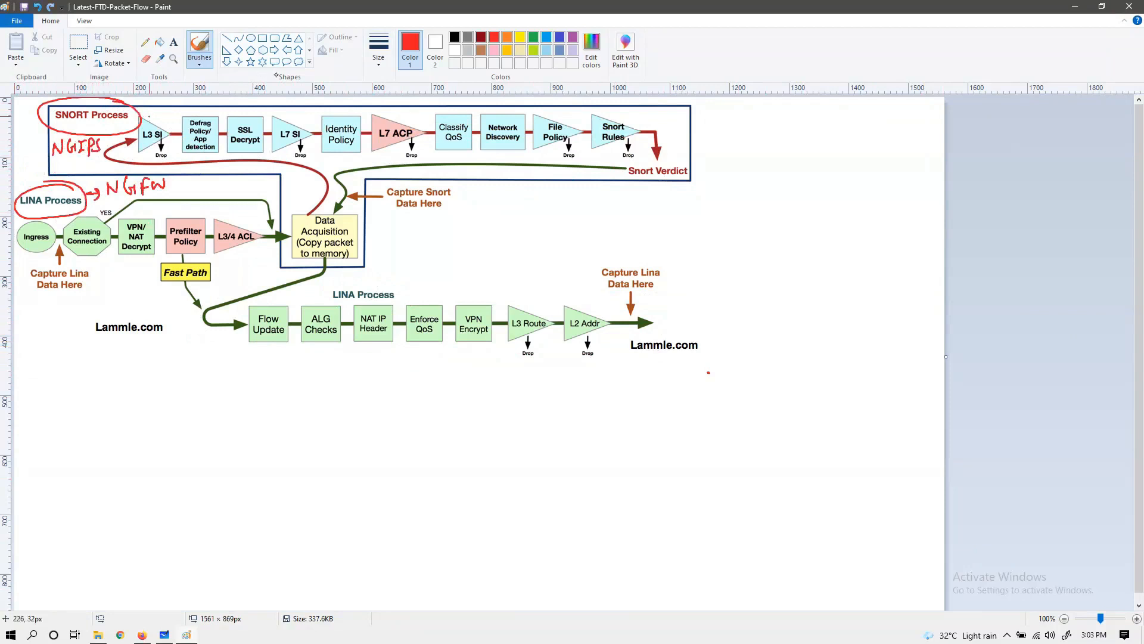
Step: Try marks at L7 ACP and Prefilter Policy, undo them, and shade red between Prefilter Policy and L3/4 ACL
mouse_move(385, 113)
left_mouse_down()
mouse_move(400, 119)
mouse_move(413, 103)
left_mouse_up()
left_click_drag(189, 216, 210, 199)
key("ctrl+z")
key("ctrl+z")
mouse_move(186, 226)
left_mouse_down()
mouse_move(241, 226)
mouse_move(200, 234)
mouse_move(236, 248)
mouse_move(197, 214)
mouse_move(208, 254)
mouse_move(230, 232)
mouse_move(195, 223)
left_mouse_up()
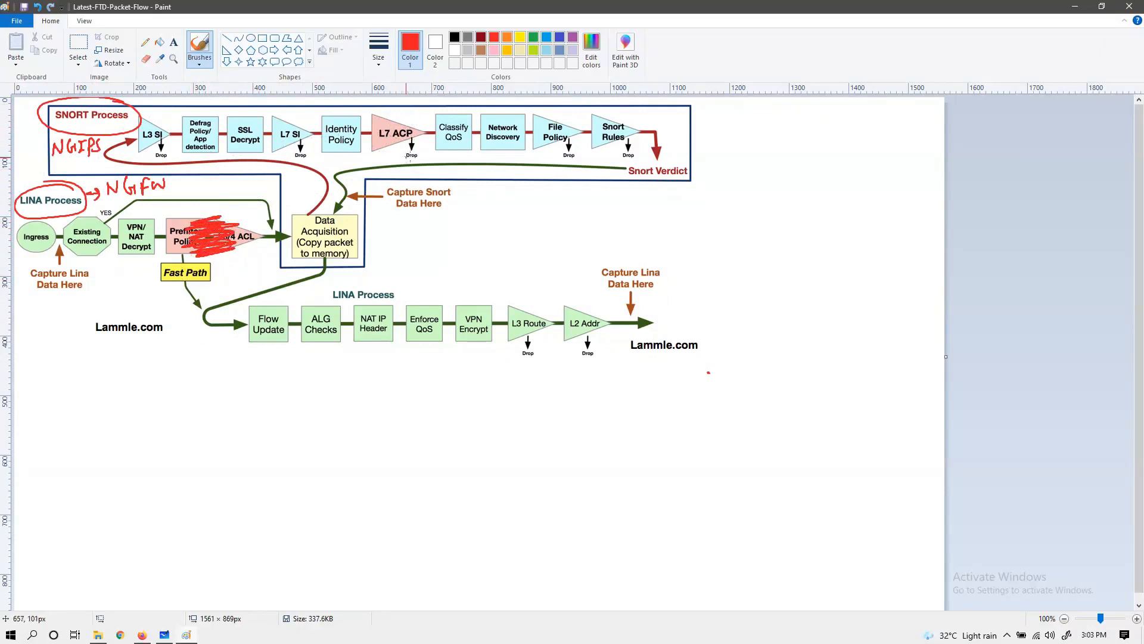
Step: Try handwriting an underlined NGIPS with ACP beside it in the blank canvas area, and undo it along with the red shading
mouse_move(803, 179)
left_mouse_down()
mouse_move(803, 204)
mouse_move(818, 182)
mouse_move(832, 197)
mouse_move(862, 186)
mouse_move(858, 196)
left_mouse_up()
mouse_move(794, 205)
left_mouse_down()
mouse_move(924, 190)
mouse_move(898, 218)
left_mouse_up()
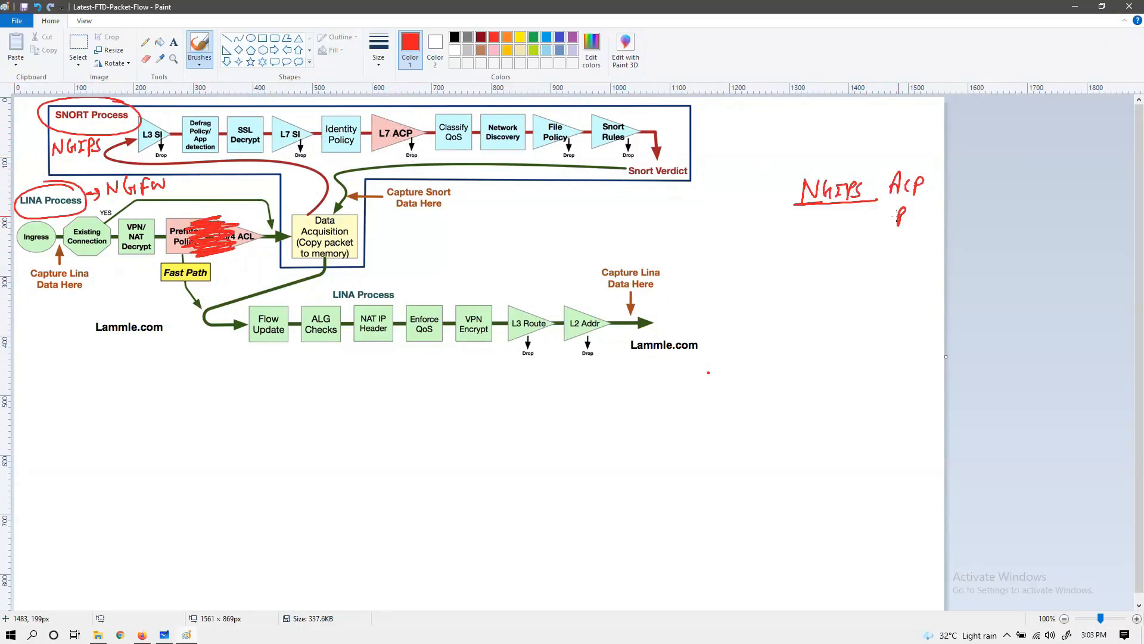
key("ctrl+z")
key("ctrl+z")
key("ctrl+z")
key("ctrl+z")
key("ctrl+z")
key("ctrl+z")
key("ctrl+z")
key("ctrl+z")
key("ctrl+z")
key("ctrl+z")
key("ctrl+z")
key("ctrl+z")
key("ctrl+z")
key("ctrl+z")
key("ctrl+z")
key("ctrl+z")
key("ctrl+z")
key("ctrl+z")
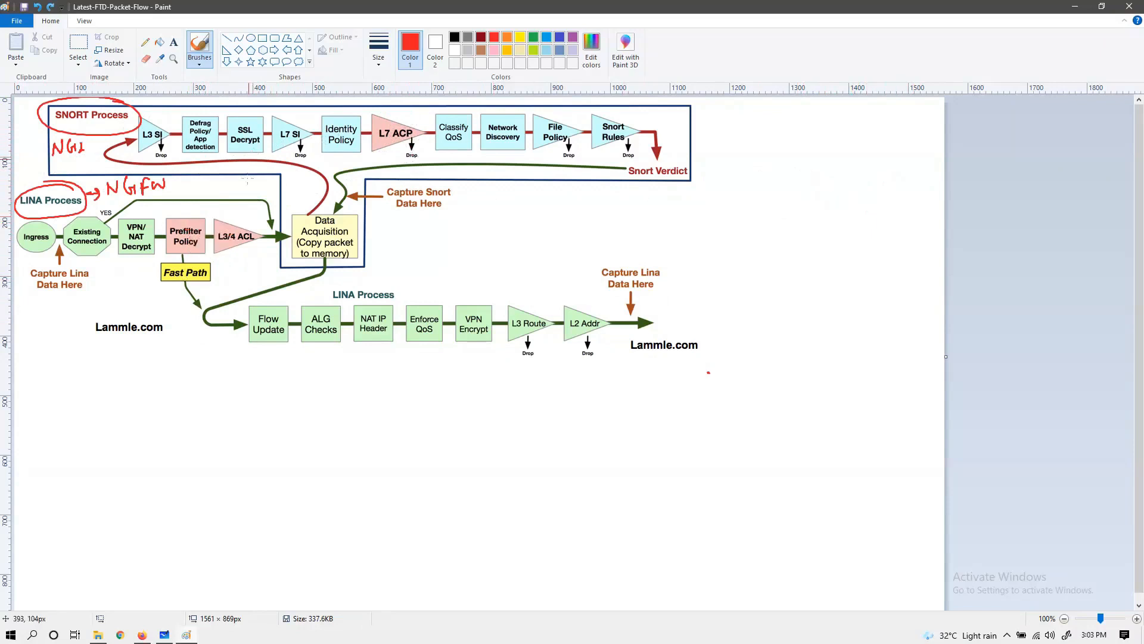
Step: Try circling Prefilter Policy with an arrow back to LINA Process and marking below Ingress, and undo these strokes
mouse_move(203, 218)
left_mouse_down()
mouse_move(179, 257)
mouse_move(164, 227)
mouse_move(160, 258)
left_mouse_up()
mouse_move(171, 196)
left_mouse_down()
mouse_move(95, 200)
mouse_move(108, 221)
left_mouse_up()
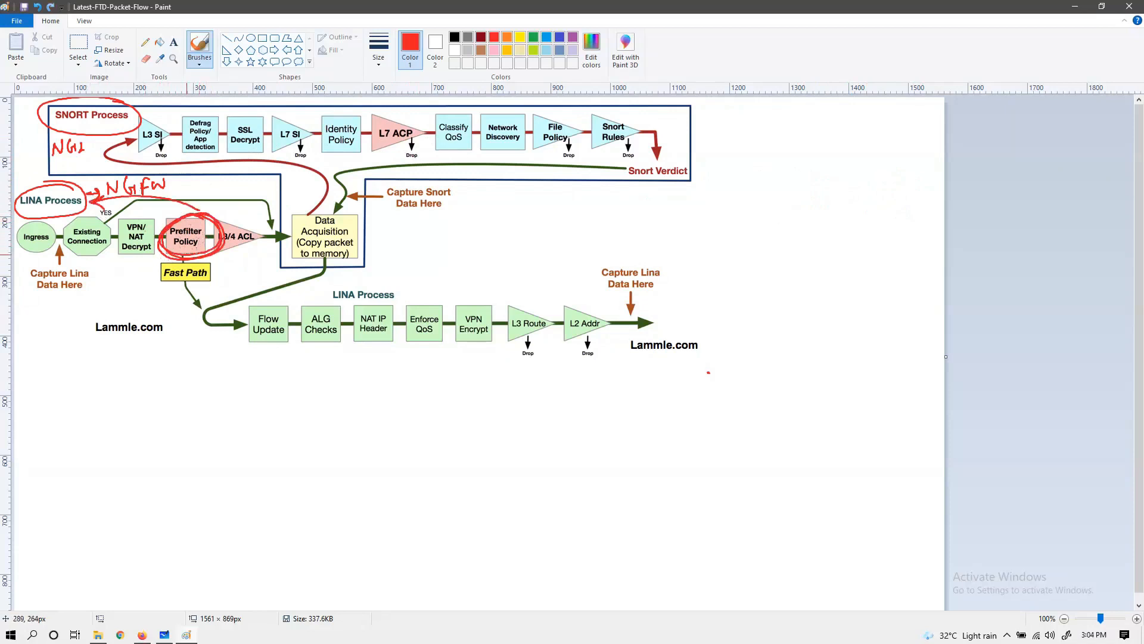
key("ctrl+z")
key("ctrl+z")
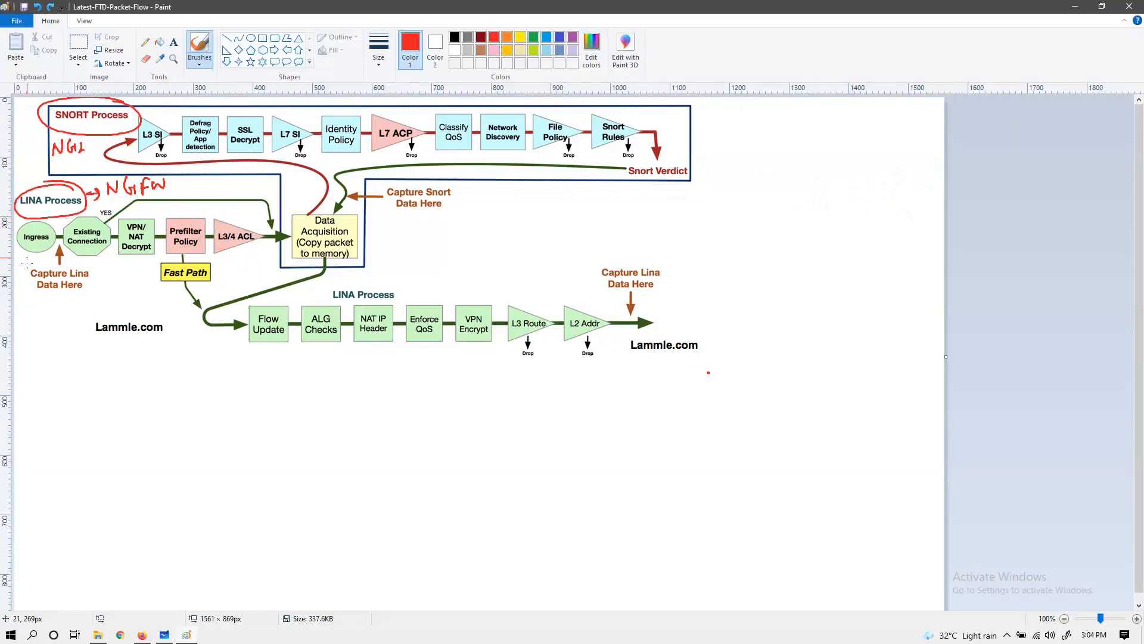
left_click_drag(26, 261, 34, 265)
key("ctrl+z")
Step: Try tracing the existing-connection path from Existing Connection through Data Acquisition to L3 SI twice, undoing each trace
mouse_move(105, 230)
left_mouse_down()
mouse_move(140, 204)
mouse_move(231, 194)
mouse_move(271, 225)
mouse_move(309, 213)
mouse_move(316, 170)
mouse_move(105, 153)
mouse_move(139, 143)
left_mouse_up()
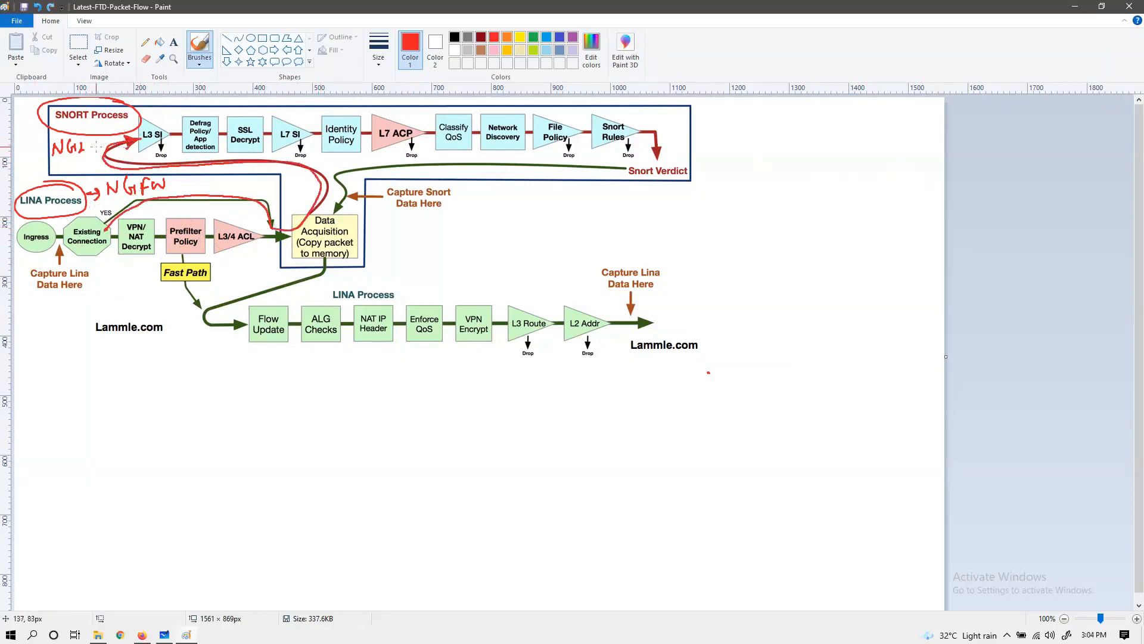
key("ctrl+z")
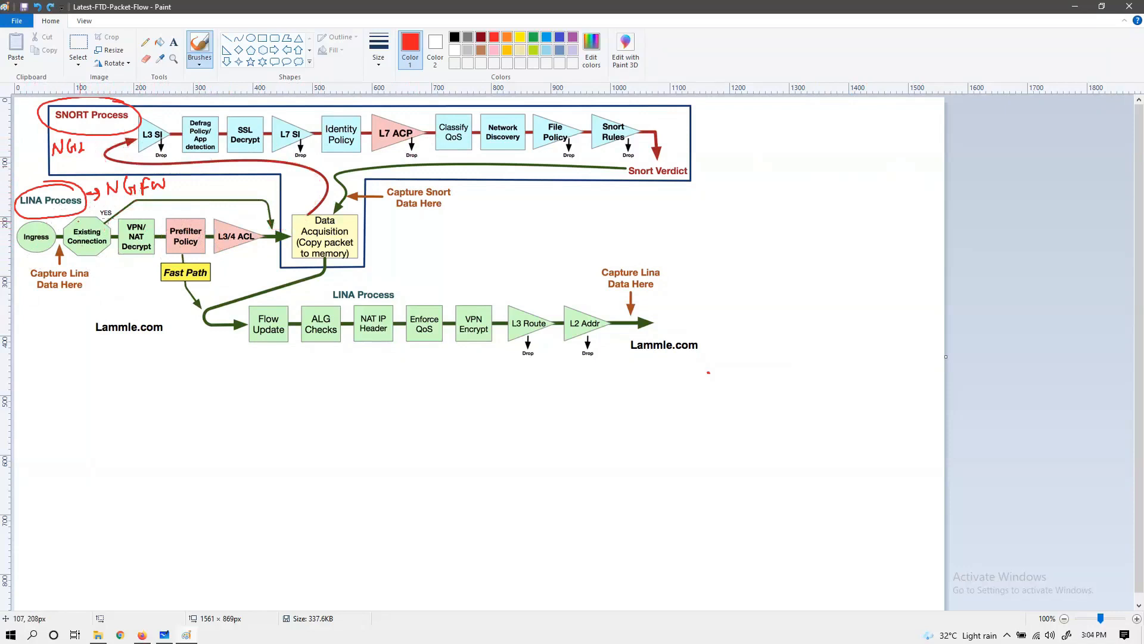
mouse_move(102, 225)
left_mouse_down()
mouse_move(185, 193)
mouse_move(266, 198)
mouse_move(286, 228)
mouse_move(317, 182)
mouse_move(111, 143)
mouse_move(143, 141)
left_mouse_up()
key("ctrl+z")
Step: Try red ticks at VPN/NAT Decrypt and Prefilter Policy, undoing each one
left_click_drag(137, 217, 154, 204)
key("ctrl+z")
left_click_drag(137, 218, 149, 212)
key("ctrl+z")
left_click_drag(177, 219, 192, 219)
key("ctrl+z")
Step: Try tracing Data Acquisition into the SNORT stages and the Fast Path towards Flow Update, undoing both strokes
mouse_move(292, 220)
left_mouse_down()
mouse_move(295, 168)
mouse_move(149, 179)
mouse_move(195, 136)
mouse_move(186, 151)
left_mouse_up()
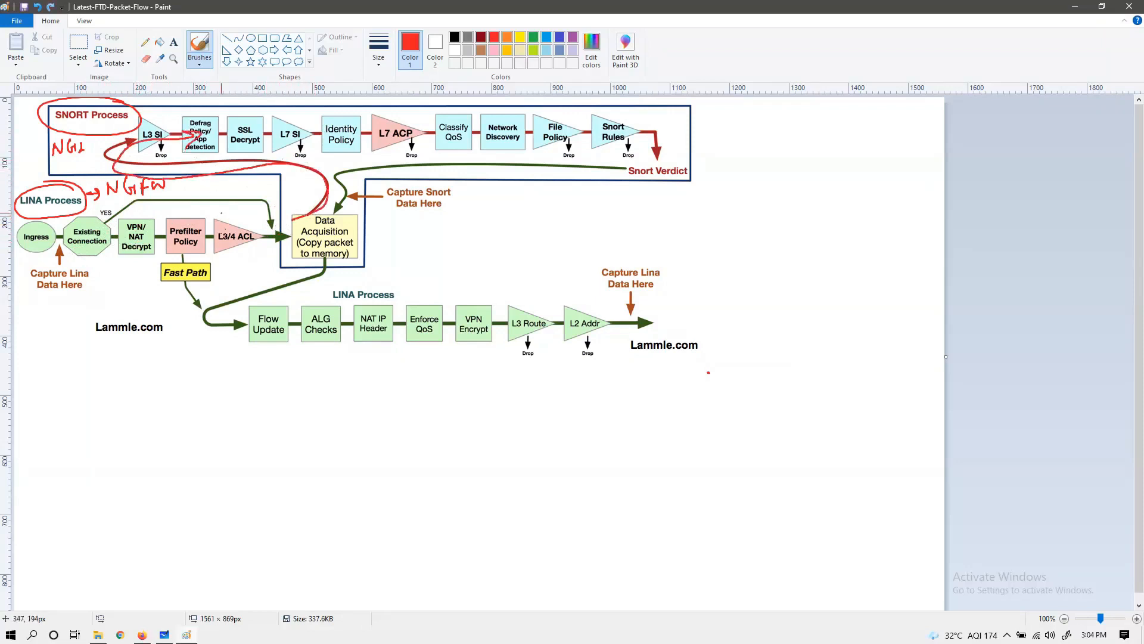
key("ctrl+z")
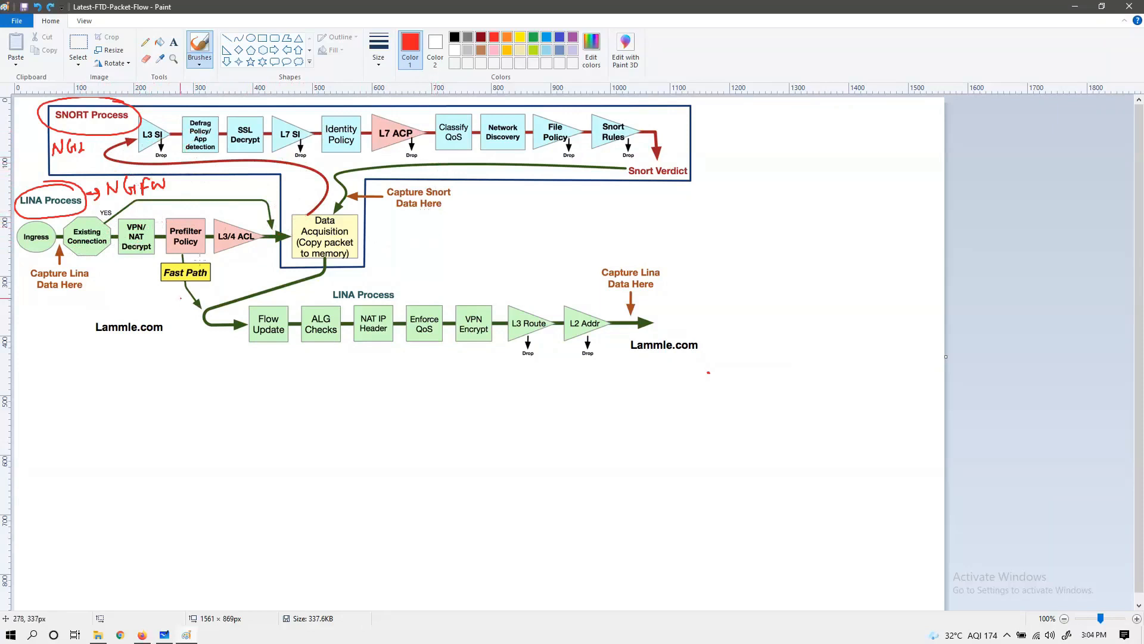
mouse_move(186, 262)
left_mouse_down()
mouse_move(190, 289)
mouse_move(186, 259)
mouse_move(222, 301)
mouse_move(248, 306)
left_mouse_up()
key("ctrl+z")
Step: Try marking Prefilter Policy through L3/4 ACL, drawing a bypass arrow towards Flow Update and a return arrow into SNORT, and undo all but the bypass arrow
mouse_move(173, 224)
left_mouse_down()
mouse_move(279, 226)
mouse_move(266, 238)
left_mouse_up()
key("ctrl+z")
key("ctrl+z")
key("ctrl+z")
key("ctrl+z")
mouse_move(153, 267)
left_mouse_down()
mouse_move(169, 308)
mouse_move(208, 325)
mouse_move(188, 334)
left_mouse_up()
mouse_move(235, 212)
left_mouse_down()
mouse_move(311, 181)
mouse_move(218, 170)
mouse_move(230, 179)
left_mouse_up()
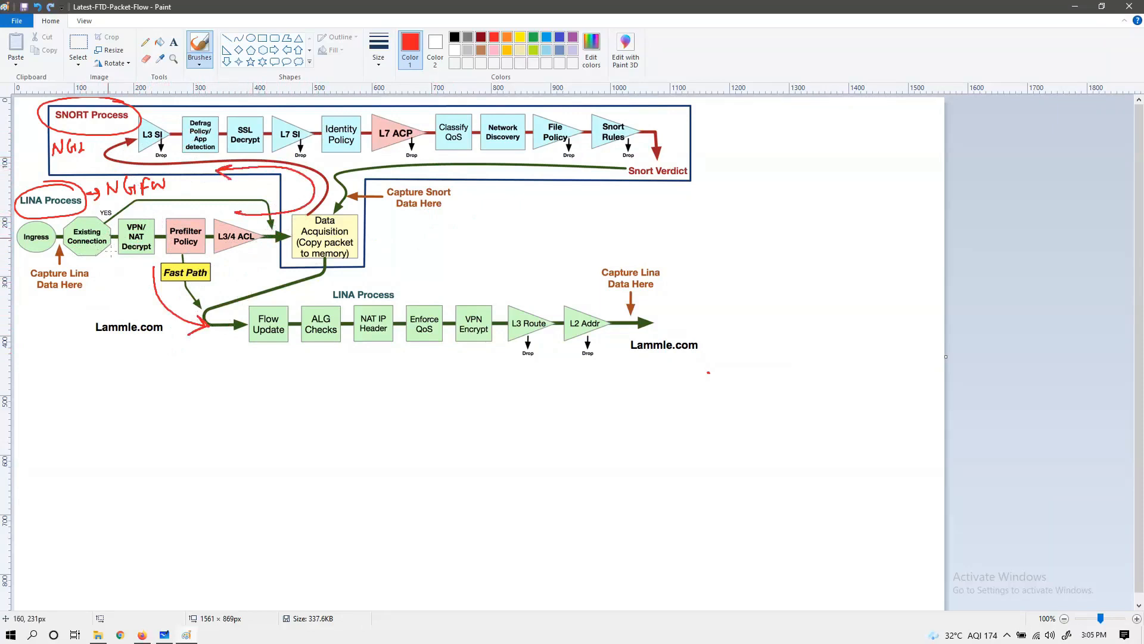
key("ctrl+z")
key("ctrl+z")
key("ctrl+z")
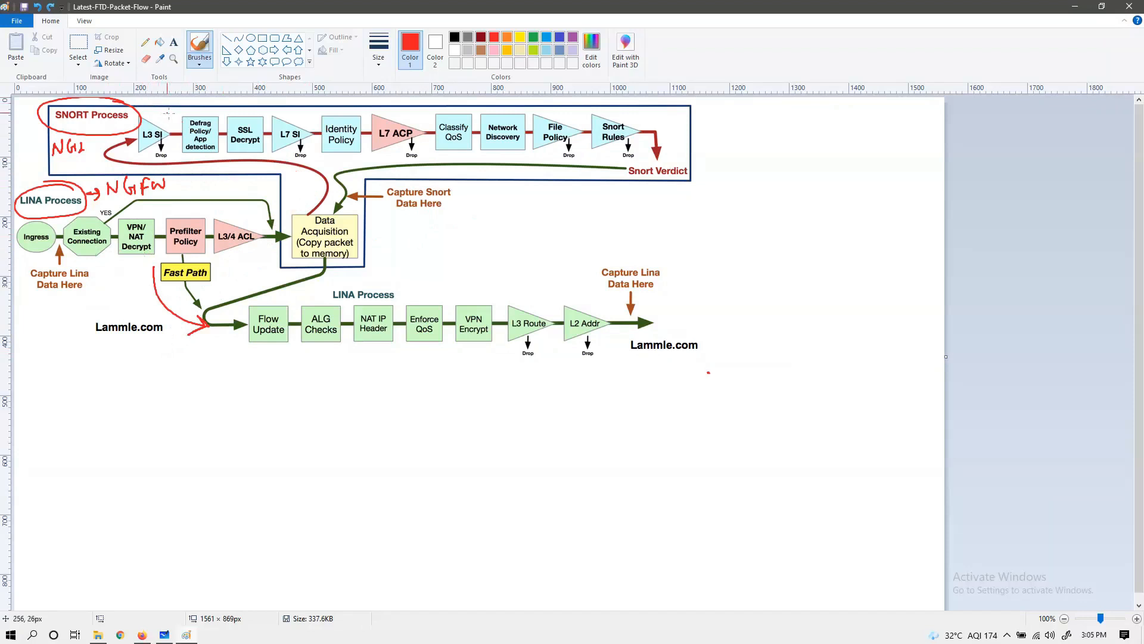
Step: Undo the bypass arrow, the NGFW and NGIPS lettering and the circles around the LINA Process and SNORT Process labels
key("ctrl+z")
key("ctrl+z")
key("ctrl+z")
key("ctrl+z")
key("ctrl+z")
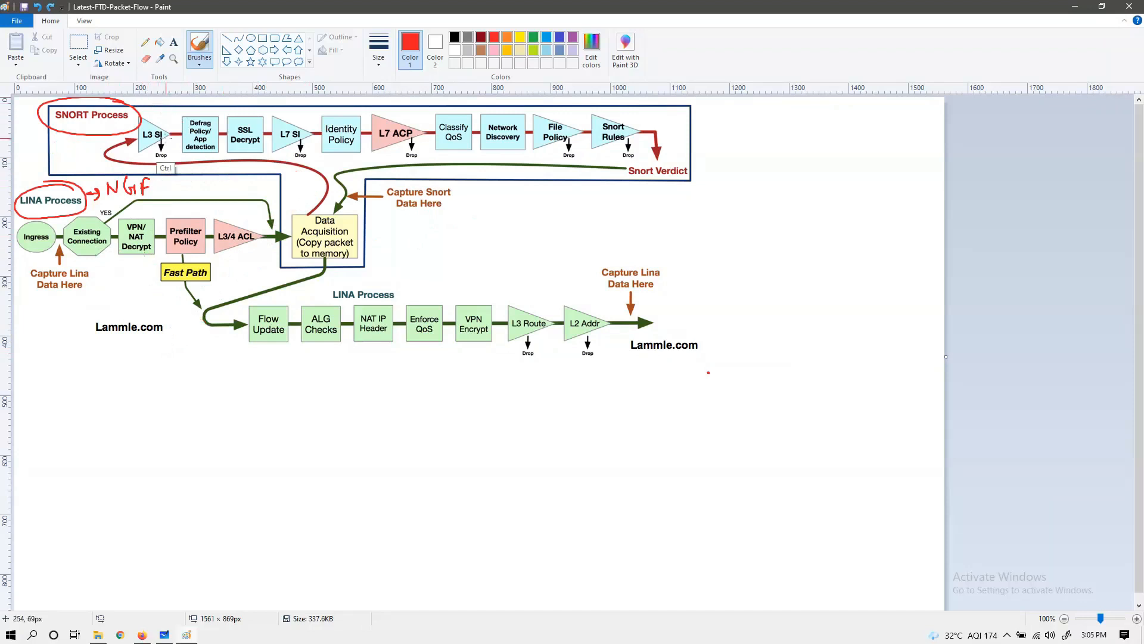
key("ctrl+z")
key("ctrl+z")
key("ctrl+z")
key("ctrl+z")
key("ctrl+z")
key("ctrl+z")
Step: Try ticking Ingress and Existing Connection and tracing the YES path into SNORT, undoing each stroke
left_click_drag(29, 215, 51, 207)
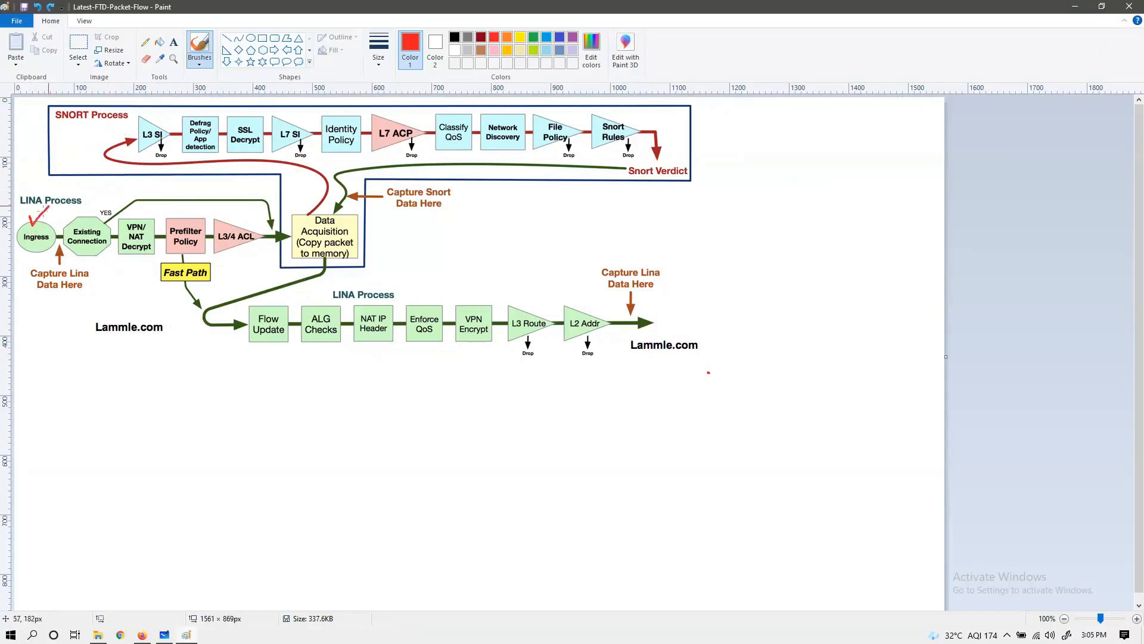
key("ctrl+z")
left_click_drag(81, 218, 97, 207)
key("ctrl+z")
mouse_move(100, 226)
left_mouse_down()
mouse_move(124, 202)
mouse_move(166, 192)
mouse_move(287, 218)
mouse_move(310, 186)
mouse_move(260, 167)
mouse_move(165, 174)
mouse_move(82, 156)
mouse_move(126, 132)
left_mouse_up()
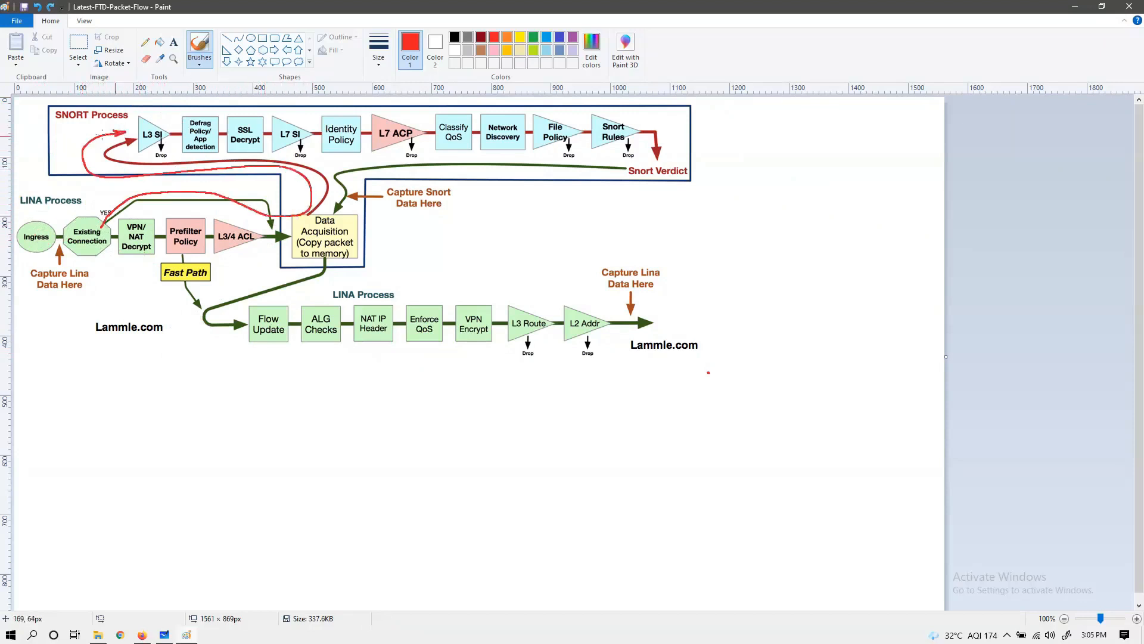
key("ctrl+z")
Step: Handwrite a circled red N below Existing Connection, and undo trial marks at VPN/NAT Decrypt and VPN Encrypt
mouse_move(93, 265)
left_mouse_down()
mouse_move(89, 274)
mouse_move(100, 257)
mouse_move(90, 253)
left_mouse_up()
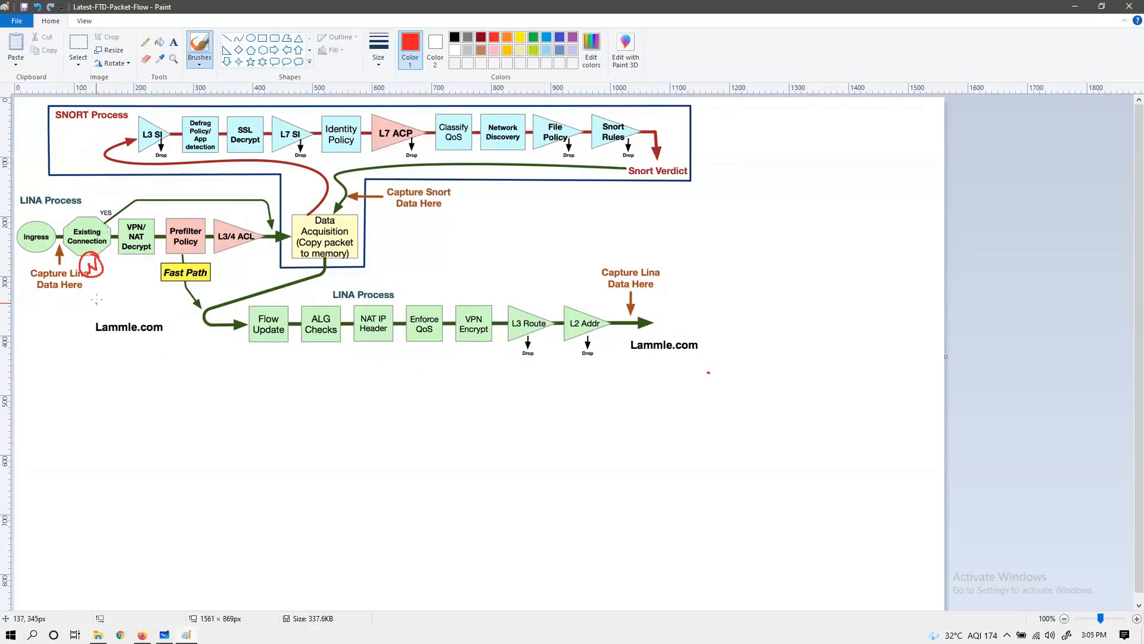
left_click_drag(130, 212, 143, 212)
mouse_move(149, 208)
left_mouse_down()
mouse_move(138, 228)
mouse_move(153, 209)
left_mouse_up()
left_click_drag(479, 303, 501, 291)
key("ctrl+z")
key("ctrl+z")
key("ctrl+z")
Step: Try marking VPN/NAT Decrypt through Prefilter Policy and drawing an arrow around Fast Path, and undo the strokes
key("ctrl+z")
key("ctrl+z")
mouse_move(130, 232)
left_mouse_down()
mouse_move(150, 224)
mouse_move(147, 200)
mouse_move(188, 220)
mouse_move(194, 209)
left_mouse_up()
Step: Undo a trial trace into SNORT and handwrite → Skip DPI beside fastpath
key("ctrl+z")
Step: Try marking the SNORT stages and drawing the fast-path arrow from Prefilter Policy towards Flow Update, undoing each attempt
key("ctrl+z")
key("ctrl+z")
left_click_drag(130, 273, 183, 320)
key("ctrl+z")
Step: Handwrite drop, fastpath and an underlined analyze → DPI as a red list below the diagram
mouse_move(154, 374)
left_mouse_down()
mouse_move(191, 383)
mouse_move(148, 433)
mouse_move(183, 428)
left_mouse_up()
mouse_move(175, 416)
left_mouse_down()
mouse_move(192, 414)
mouse_move(197, 442)
left_mouse_up()
mouse_move(195, 411)
left_mouse_down()
mouse_move(195, 424)
mouse_move(217, 430)
left_mouse_up()
mouse_move(215, 415)
left_mouse_down()
mouse_move(228, 413)
mouse_move(230, 427)
left_mouse_up()
mouse_move(158, 453)
left_mouse_down()
mouse_move(149, 459)
mouse_move(159, 467)
left_mouse_up()
mouse_move(160, 465)
left_mouse_down()
mouse_move(167, 455)
mouse_move(189, 471)
left_mouse_up()
mouse_move(193, 446)
left_mouse_down()
mouse_move(197, 467)
mouse_move(205, 454)
left_mouse_up()
mouse_move(205, 454)
left_mouse_down()
mouse_move(202, 477)
mouse_move(220, 463)
left_mouse_up()
left_click_drag(218, 459, 227, 471)
left_click_drag(139, 484, 295, 469)
left_click_drag(294, 452, 310, 463)
left_click_drag(305, 463, 322, 450)
mouse_move(302, 224)
left_mouse_down()
mouse_move(248, 173)
mouse_move(136, 139)
mouse_move(157, 133)
left_mouse_up()
key("ctrl+z")
left_click_drag(236, 416, 244, 415)
mouse_move(239, 410)
left_mouse_down()
mouse_move(240, 421)
mouse_move(275, 421)
left_mouse_up()
left_click_drag(284, 407, 297, 427)
left_click(291, 406)
left_click_drag(296, 411, 315, 422)
mouse_move(314, 406)
left_mouse_down()
mouse_move(316, 421)
mouse_move(337, 413)
left_mouse_up()
mouse_move(350, 405)
left_mouse_down()
mouse_move(352, 419)
mouse_move(359, 404)
left_mouse_up()
mouse_move(160, 177)
left_mouse_down()
mouse_move(134, 143)
mouse_move(659, 160)
mouse_move(57, 131)
mouse_move(108, 140)
mouse_move(266, 113)
left_mouse_up()
key("ctrl+z")
left_click_drag(143, 253, 230, 337)
mouse_move(218, 325)
left_mouse_down()
mouse_move(232, 337)
mouse_move(214, 341)
left_mouse_up()
key("ctrl+z")
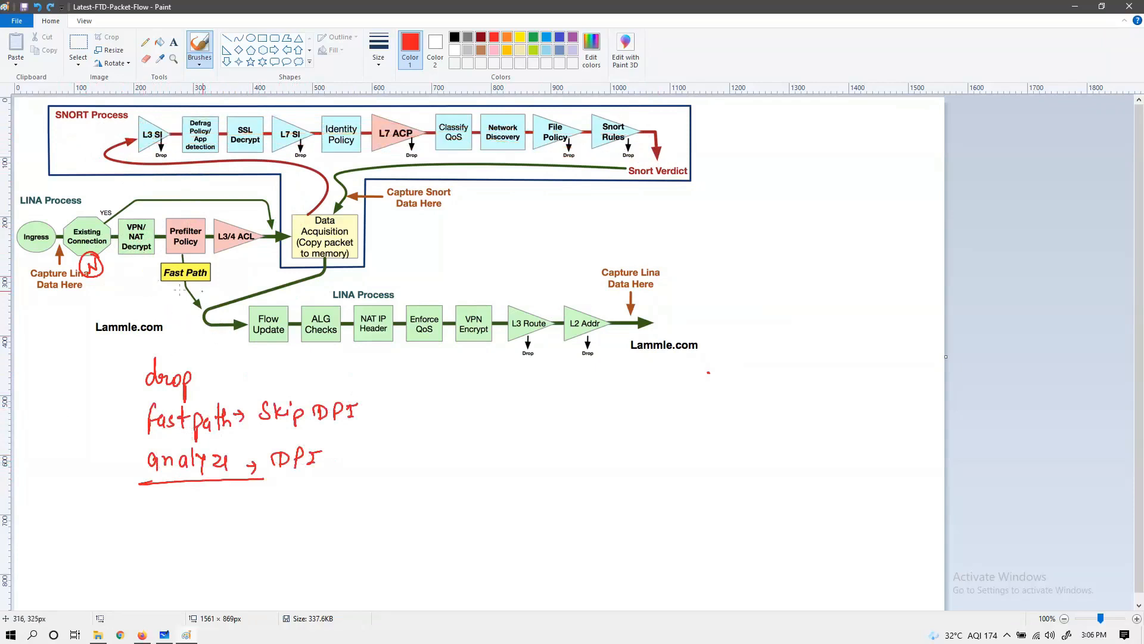
mouse_move(167, 255)
left_mouse_down()
mouse_move(200, 323)
mouse_move(188, 332)
left_mouse_up()
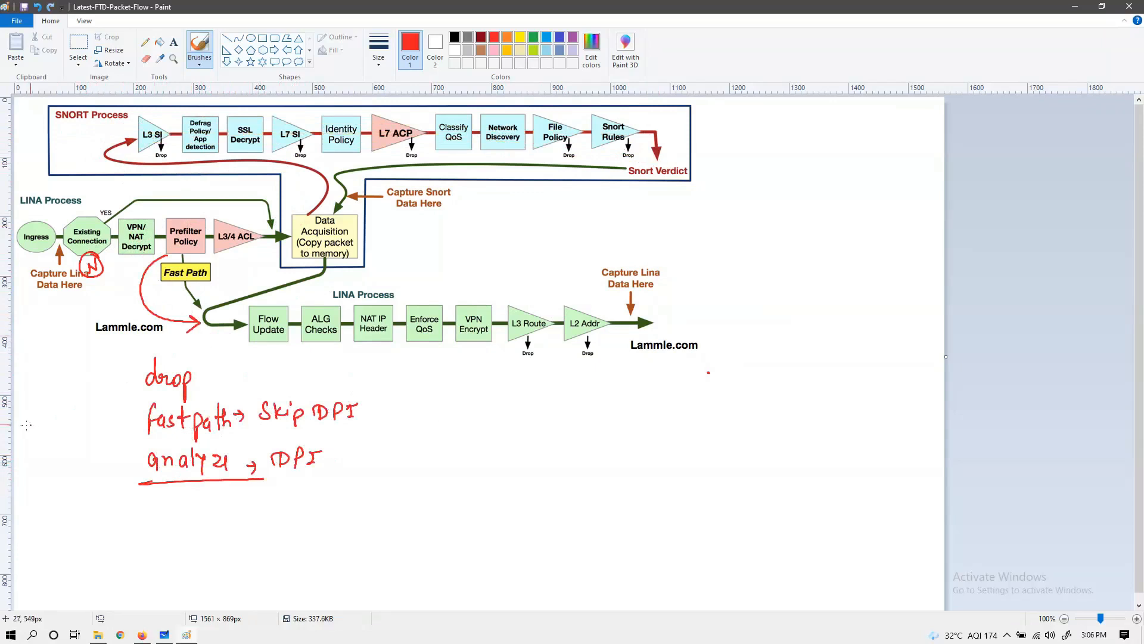
key("ctrl+z")
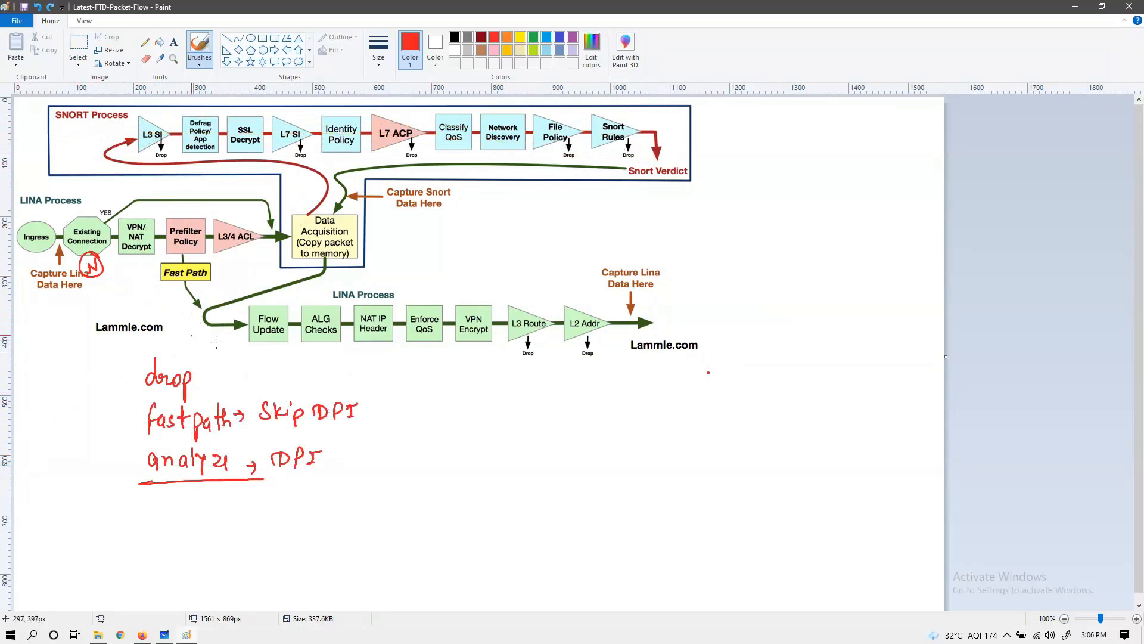
Step: Handwrite = and a circled X beside drop, and undo trial underlines at Skip DPI and analyze → DPI
left_click_drag(205, 379, 218, 379)
left_click_drag(249, 369, 239, 381)
mouse_move(241, 364)
left_mouse_down()
mouse_move(253, 380)
mouse_move(247, 360)
left_mouse_up()
left_click_drag(252, 430, 357, 426)
left_click_drag(263, 482, 273, 483)
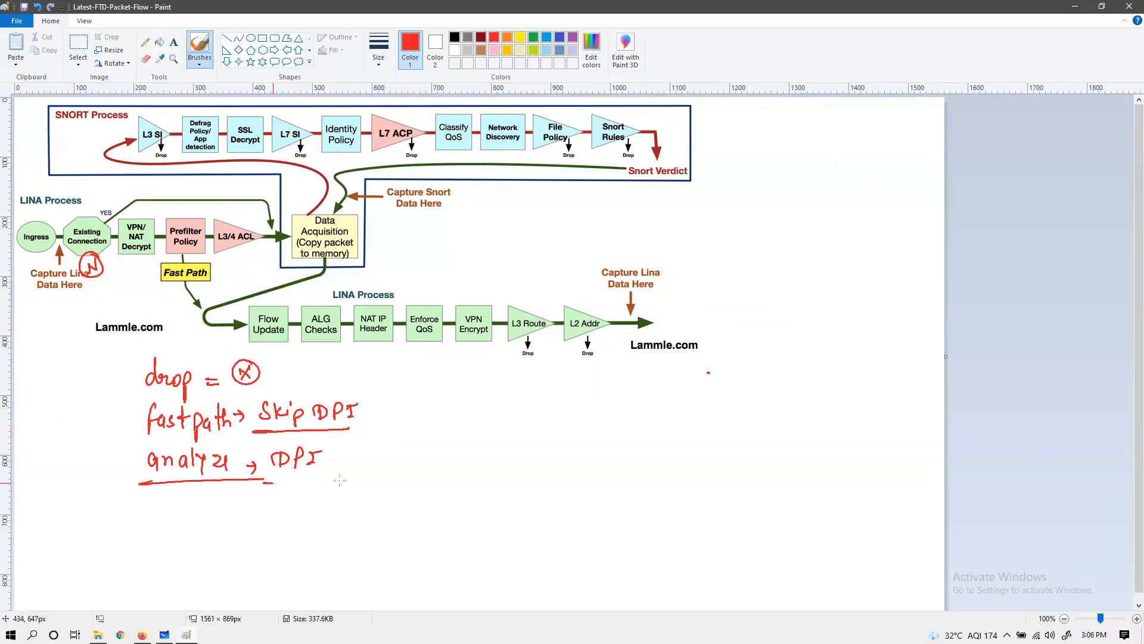
key("ctrl+z")
key("ctrl+z")
Step: Try tracing the SNORT path to Snort Rules and crossing out File Policy, L7 ACP and the early stages, and undo it all
mouse_move(300, 201)
left_mouse_down()
mouse_move(220, 168)
mouse_move(256, 116)
mouse_move(650, 132)
left_mouse_up()
left_click_drag(566, 111, 534, 146)
left_click_drag(534, 119, 556, 153)
left_click_drag(438, 108, 352, 157)
left_click_drag(337, 108, 405, 158)
left_click_drag(289, 116, 179, 168)
left_click_drag(181, 114, 257, 159)
key("ctrl+z")
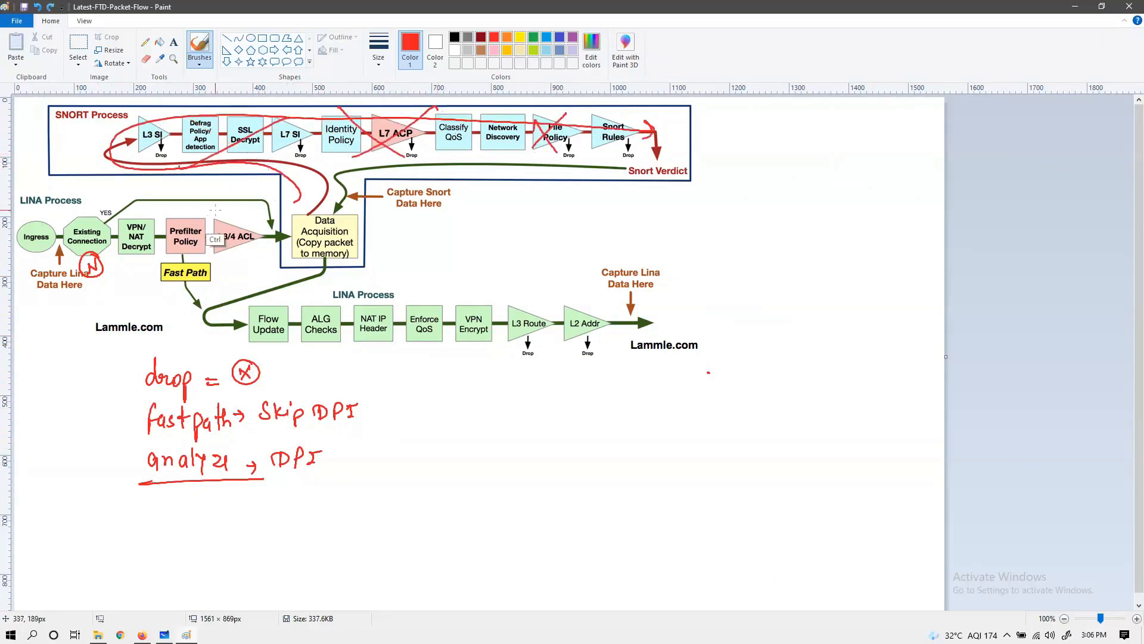
key("ctrl+z")
key("ctrl+z")
key("ctrl+z")
Step: Try a bypass arrow from Prefilter Policy around Fast Path towards Flow Update, and undo it
key("ctrl+z")
key("ctrl+z")
key("ctrl+z")
mouse_move(142, 258)
left_mouse_down()
mouse_move(143, 271)
mouse_move(248, 313)
mouse_move(238, 321)
left_mouse_up()
key("ctrl+z")
key("ctrl+z")
key("ctrl+z")
Step: Try circling the handwritten analyze → DPI line twice, undoing each circle
mouse_move(315, 439)
left_mouse_down()
mouse_move(284, 436)
mouse_move(351, 442)
left_mouse_up()
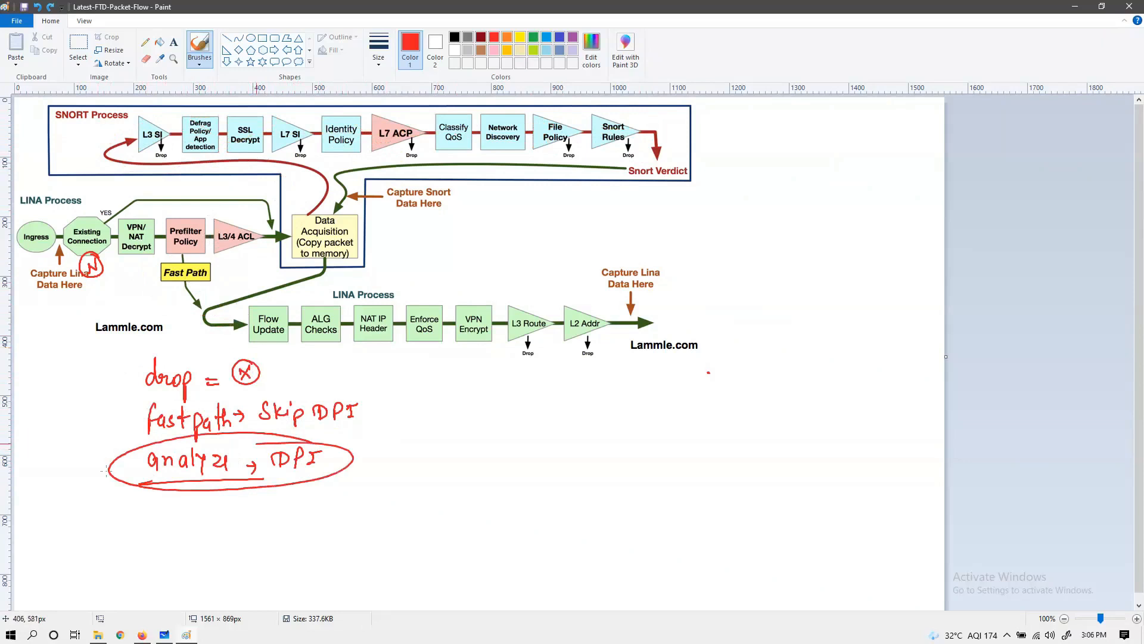
key("ctrl+z")
left_click_drag(224, 440, 175, 454)
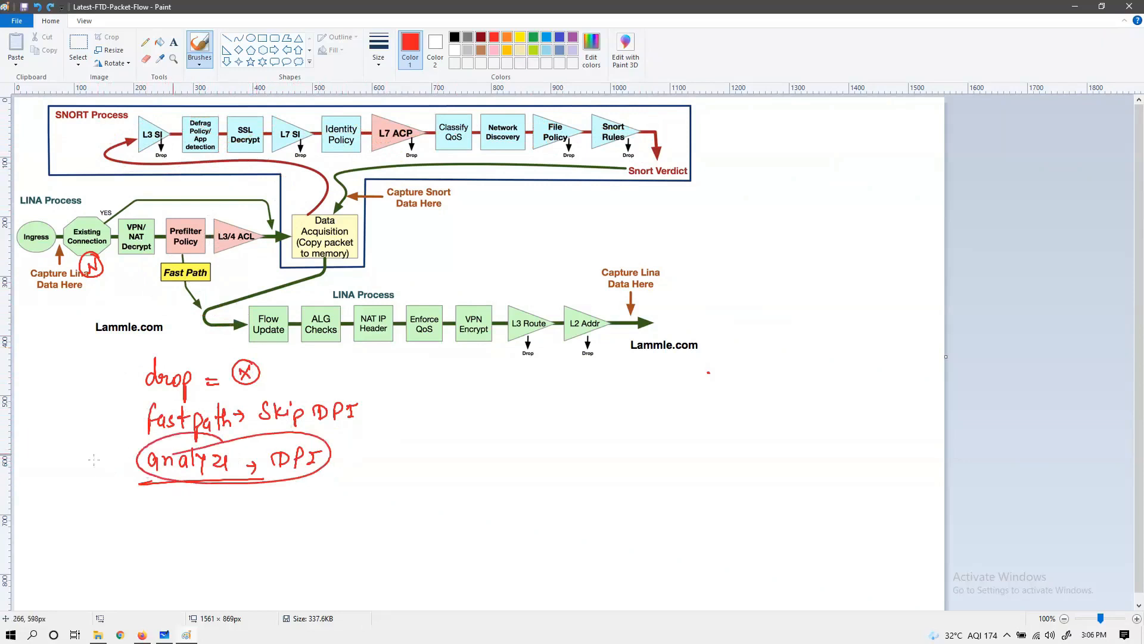
key("ctrl+z")
Step: Try boxing the handwritten drop, fastpath and analyze entries, and undo the box
mouse_move(115, 351)
left_mouse_down()
mouse_move(114, 490)
mouse_move(258, 440)
mouse_move(111, 511)
mouse_move(115, 488)
left_mouse_up()
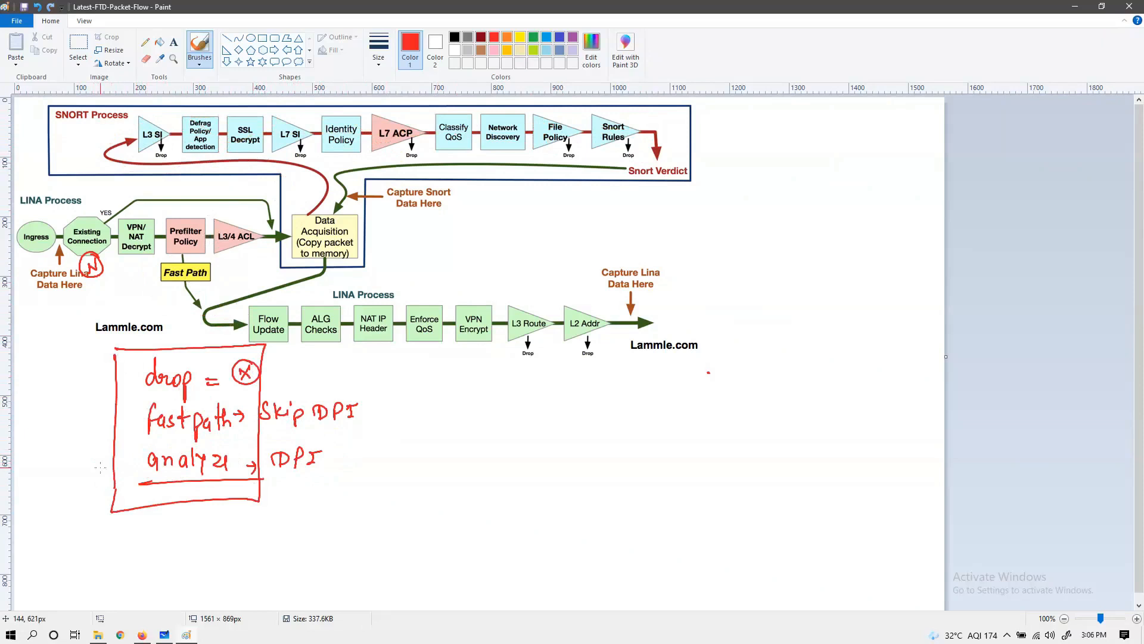
key("ctrl+z")
key("ctrl+z")
key("ctrl+z")
Step: Try marking analyze and tracing its route from L3/4 ACL through the SNORT stages, undoing each stroke
key("ctrl+z")
left_click_drag(231, 444, 240, 476)
key("ctrl+z")
mouse_move(258, 205)
left_mouse_down()
mouse_move(298, 157)
mouse_move(214, 119)
mouse_move(614, 111)
mouse_move(579, 124)
left_mouse_up()
key("ctrl+z")
mouse_move(250, 210)
left_mouse_down()
mouse_move(302, 208)
mouse_move(118, 154)
mouse_move(224, 132)
left_mouse_up()
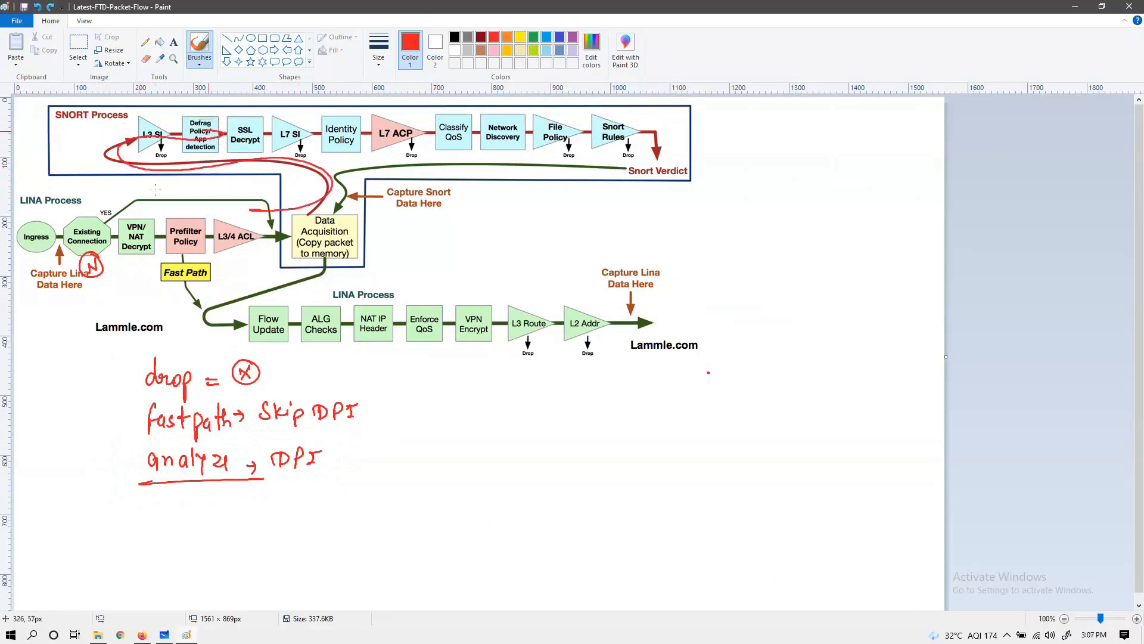
key("ctrl+z")
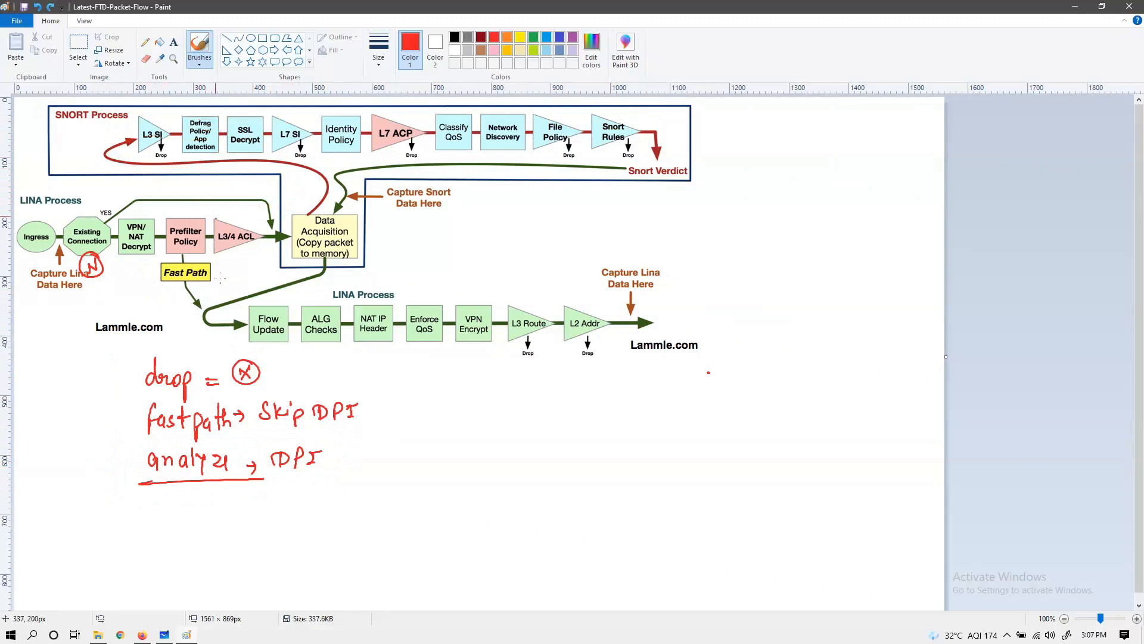
Step: Undo all the handwritten drop, fastpath and analyze notes below the diagram
key("ctrl+z")
key("ctrl+z")
key("ctrl+z")
key("ctrl+z")
key("ctrl+z")
key("ctrl+z")
key("ctrl+z")
key("ctrl+z")
key("ctrl+z")
key("ctrl+z")
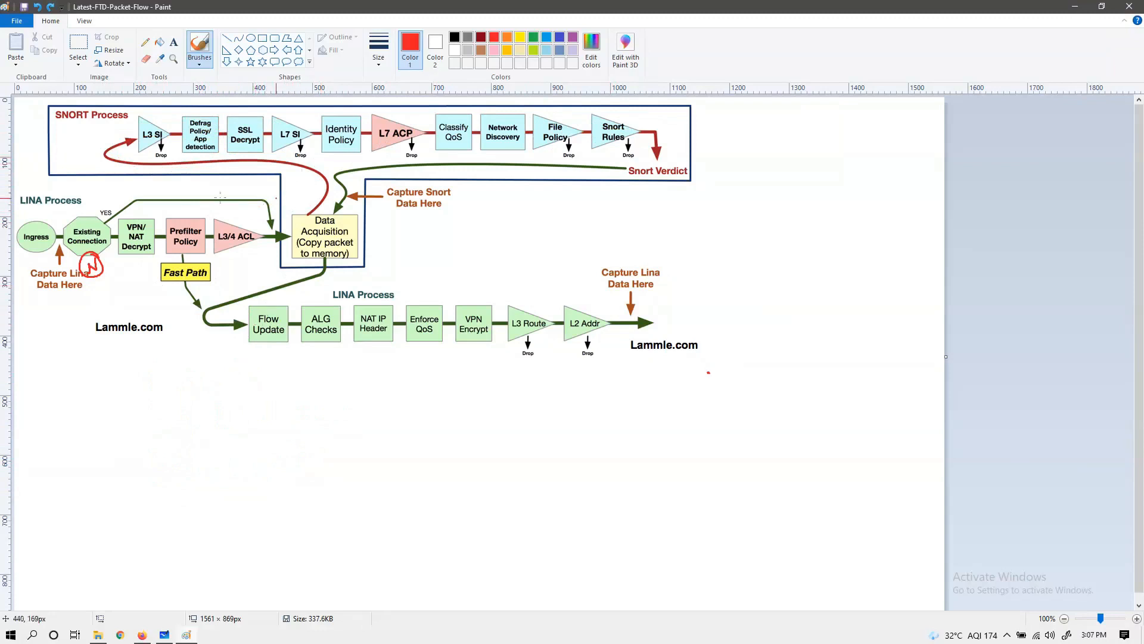
Step: Try marking the SNORT Process label area and tracing from Data Acquisition along the SNORT stages, undoing each stroke
mouse_move(53, 127)
left_mouse_down()
mouse_move(127, 128)
mouse_move(134, 109)
mouse_move(44, 106)
mouse_move(71, 128)
left_mouse_up()
key("ctrl+z")
mouse_move(289, 214)
left_mouse_down()
mouse_move(301, 165)
mouse_move(143, 168)
mouse_move(140, 134)
mouse_move(590, 136)
left_mouse_up()
key("ctrl+z")
left_click_drag(174, 137, 245, 136)
key("ctrl+z")
Step: Try striking red lines along the SNORT stages with ticks at Snort Rules and before Flow Update, and undo them all
mouse_move(118, 123)
left_mouse_down()
mouse_move(280, 135)
mouse_move(320, 126)
mouse_move(352, 146)
mouse_move(439, 119)
mouse_move(418, 142)
mouse_move(524, 122)
mouse_move(657, 121)
mouse_move(647, 107)
left_mouse_up()
key("ctrl+z")
key("ctrl+z")
key("ctrl+z")
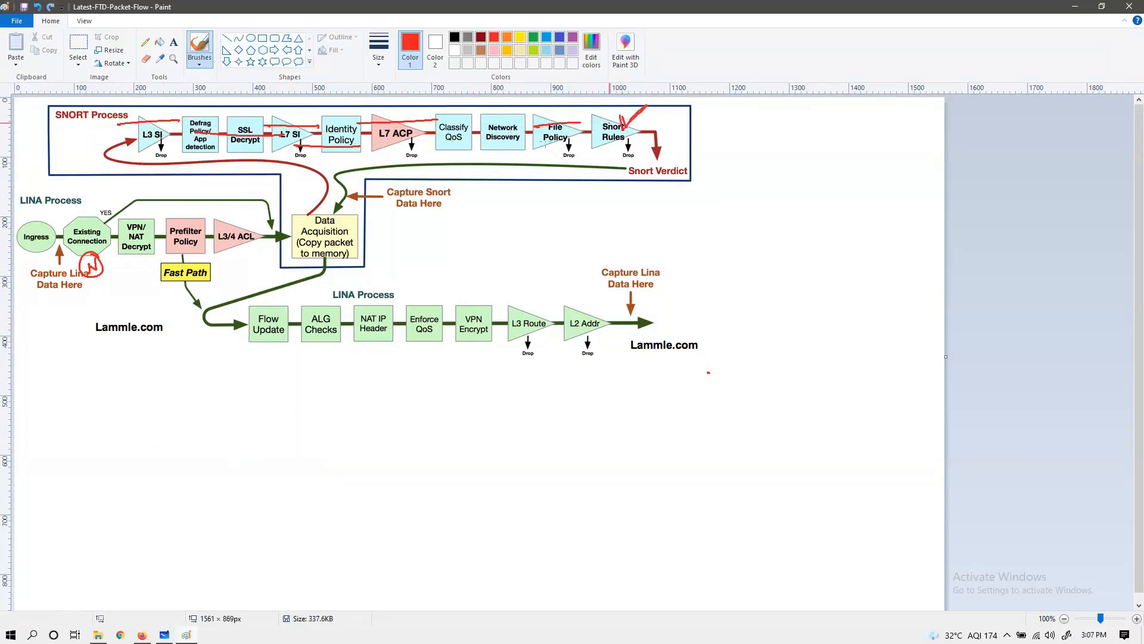
key("ctrl+z")
key("ctrl+z")
key("ctrl+z")
key("ctrl+z")
key("ctrl+z")
key("ctrl+z")
key("ctrl+z")
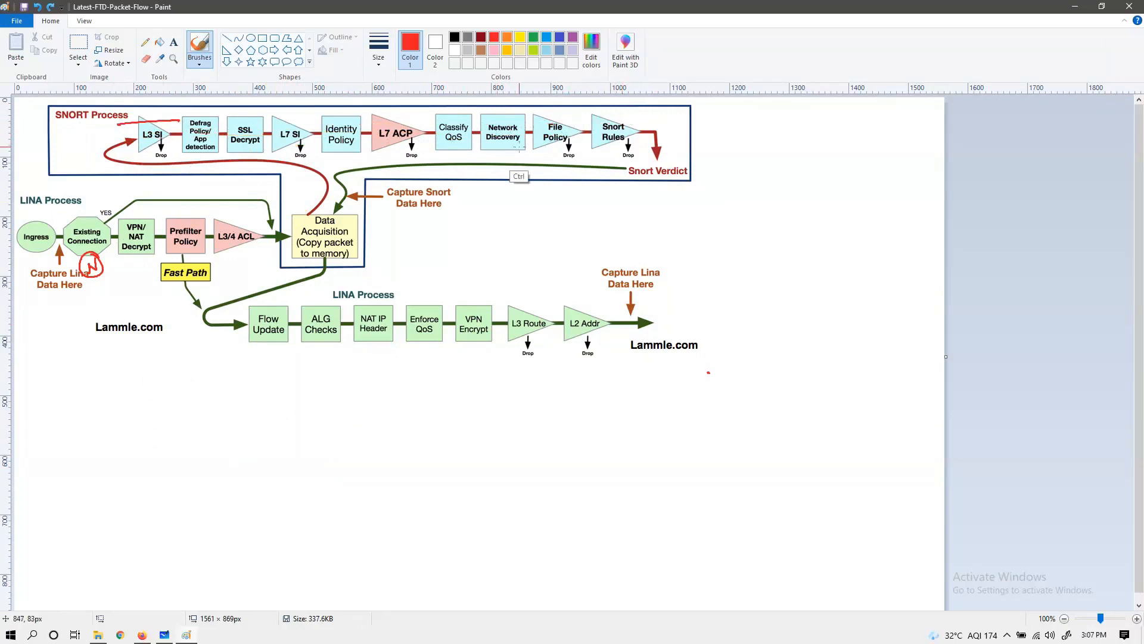
key("ctrl+z")
left_click_drag(203, 347, 233, 336)
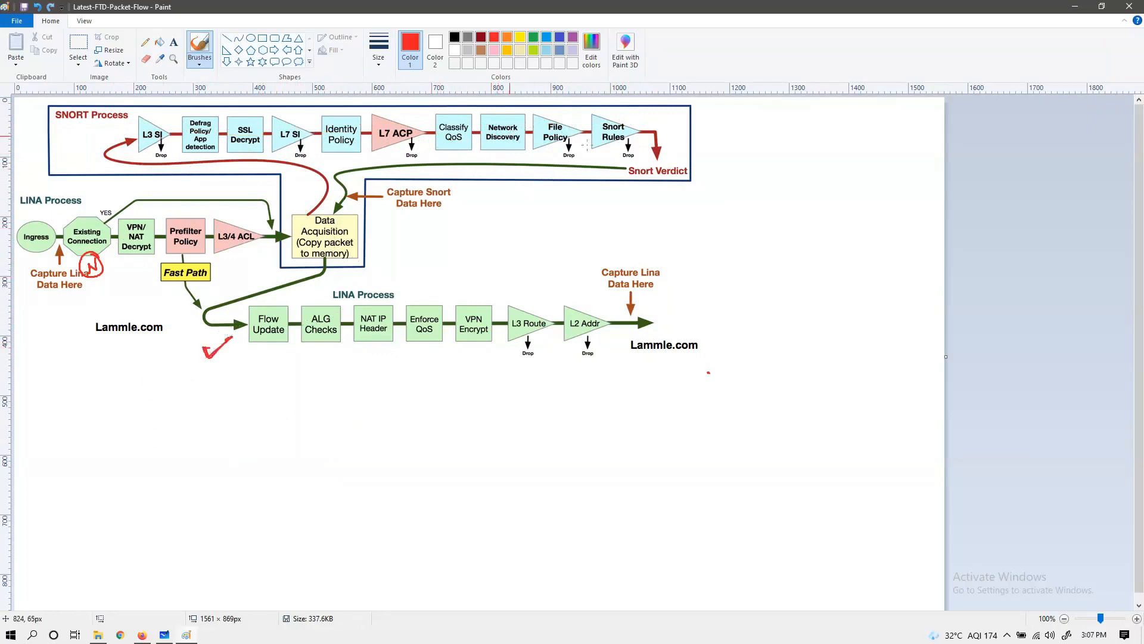
key("ctrl+z")
Step: Circle the Drop labels under L3 SI, L7 SI, L7 ACP, File Policy and Snort Rules in red, and mark below SSL Decrypt
mouse_move(162, 148)
left_mouse_down()
mouse_move(174, 168)
mouse_move(170, 146)
left_mouse_up()
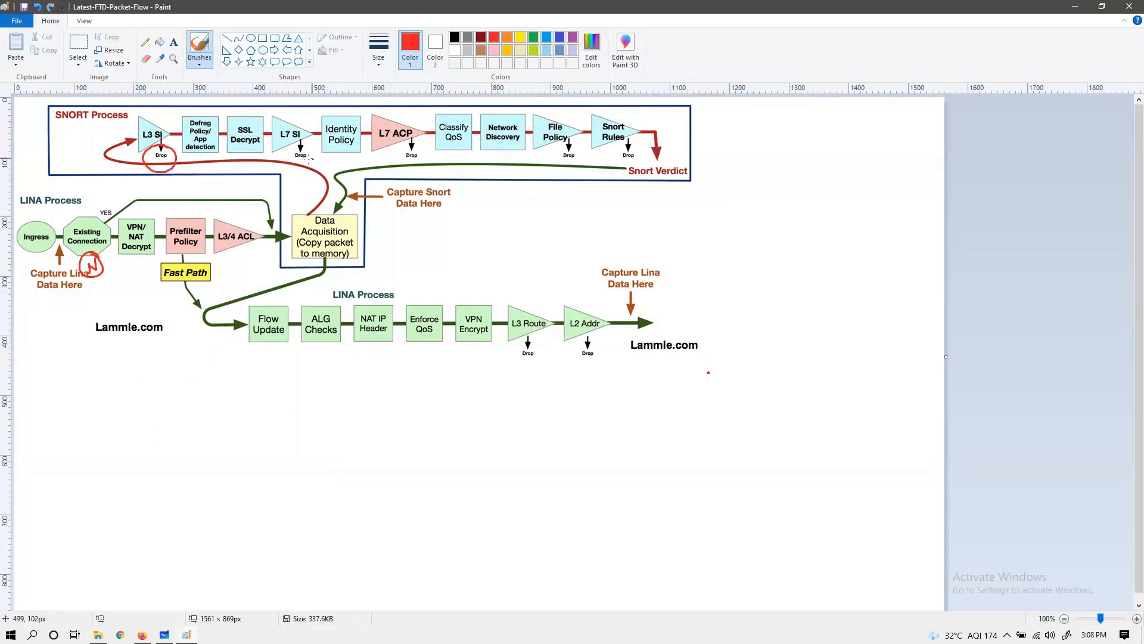
mouse_move(250, 144)
left_mouse_down()
mouse_move(250, 160)
mouse_move(290, 143)
left_mouse_up()
left_click_drag(405, 157, 405, 144)
left_click_drag(574, 138, 626, 139)
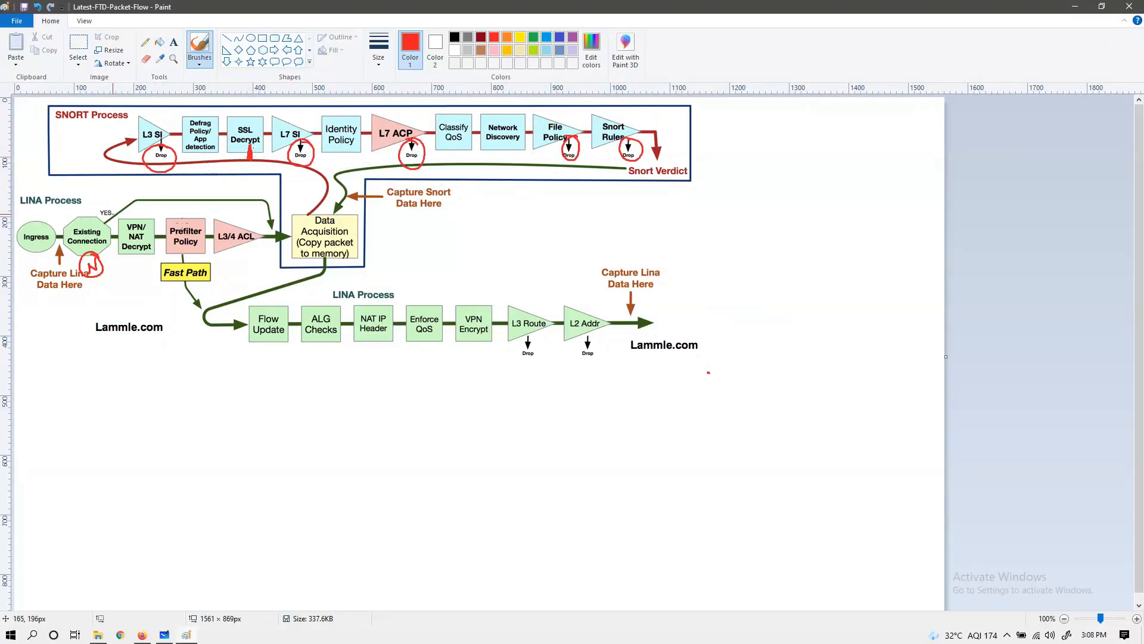
Step: Undo the red circles around the SNORT stages' Drop labels and the mark below SSL Decrypt
mouse_move(185, 210)
left_mouse_down()
mouse_move(186, 224)
mouse_move(185, 209)
left_mouse_up()
key("ctrl+z")
key("ctrl+z")
key("ctrl+z")
key("ctrl+z")
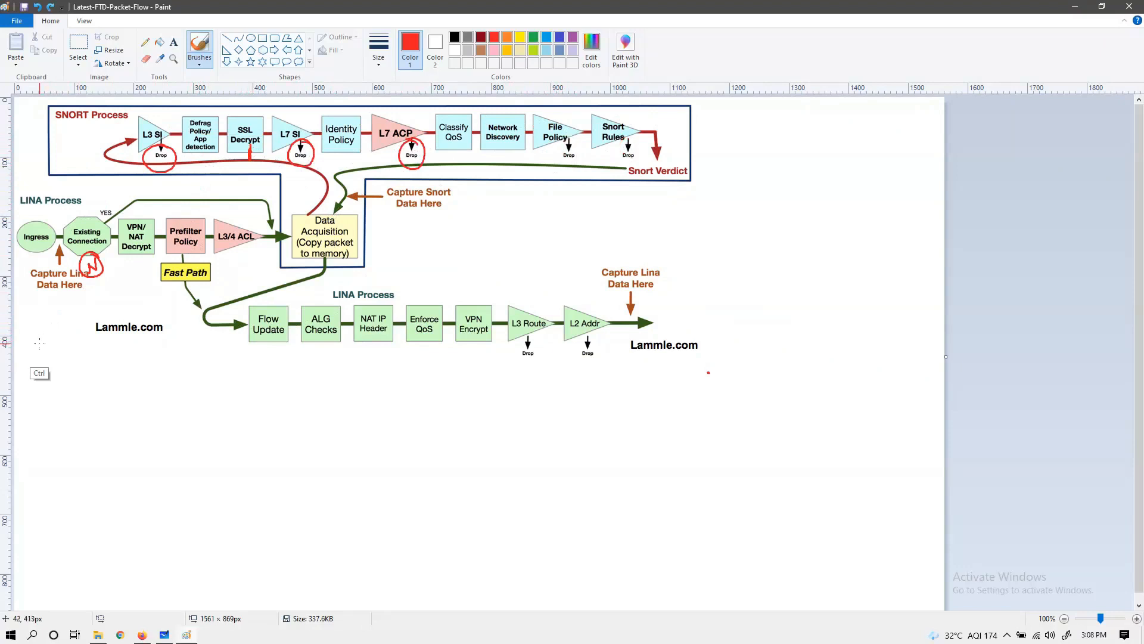
key("ctrl+z")
key("ctrl+z")
key("ctrl+z")
key("ctrl+z")
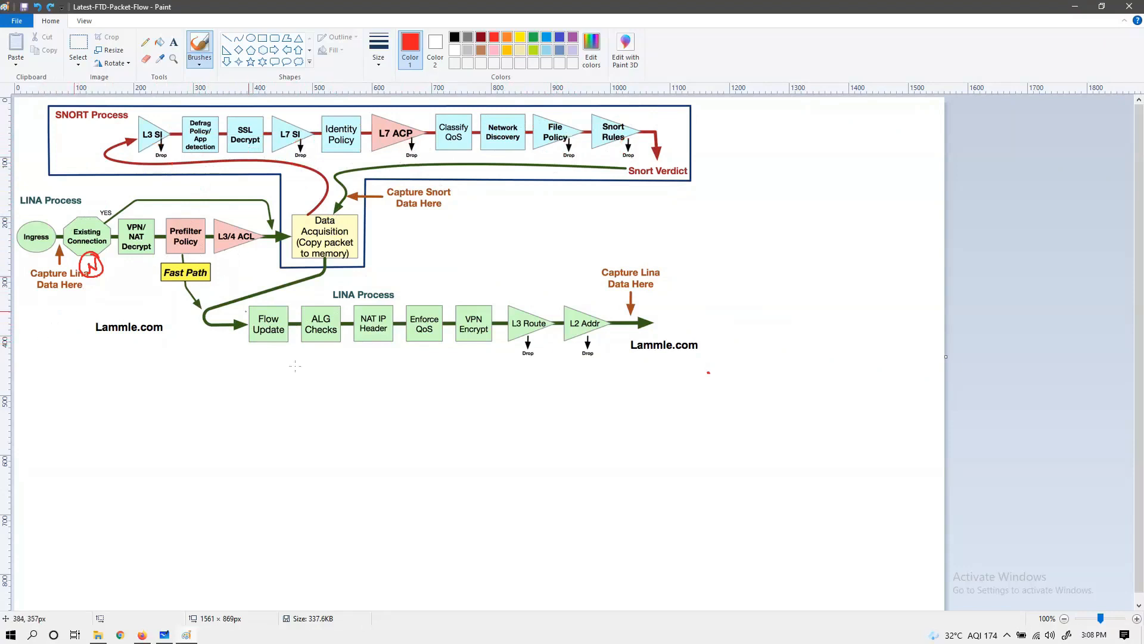
Step: Try red strokes beneath the lower LINA Process stages from Flow Update to VPN Encrypt, undoing each stroke
left_click_drag(213, 344, 230, 331)
key("ctrl+z")
left_click_drag(308, 358, 454, 359)
key("ctrl+z")
left_click_drag(370, 352, 494, 349)
key("ctrl+z")
Step: Try red strokes above the L3 Route and L2 Addr stages and along the outgoing arrow, undoing the strokes
key("ctrl+z")
key("ctrl+z")
key("ctrl+z")
left_click_drag(522, 310, 542, 299)
mouse_move(525, 310)
left_mouse_down()
mouse_move(543, 296)
mouse_move(598, 295)
left_mouse_up()
key("ctrl+z")
left_click_drag(574, 306, 597, 296)
key("ctrl+z")
mouse_move(601, 307)
left_mouse_down()
mouse_move(701, 301)
mouse_move(704, 319)
left_mouse_up()
key("ctrl+z")
Step: Circle L7 ACP in red, and outline and cross out the groups of SNORT stages before and after it
mouse_move(405, 115)
left_mouse_down()
mouse_move(381, 157)
mouse_move(417, 119)
left_mouse_up()
mouse_move(140, 169)
left_mouse_down()
mouse_move(197, 171)
mouse_move(355, 101)
mouse_move(122, 133)
mouse_move(138, 162)
left_mouse_up()
mouse_move(428, 101)
left_mouse_down()
mouse_move(452, 171)
mouse_move(665, 97)
mouse_move(545, 97)
mouse_move(504, 170)
left_mouse_up()
left_click_drag(511, 121, 587, 161)
left_click_drag(197, 177, 265, 124)
left_click_drag(281, 170, 207, 130)
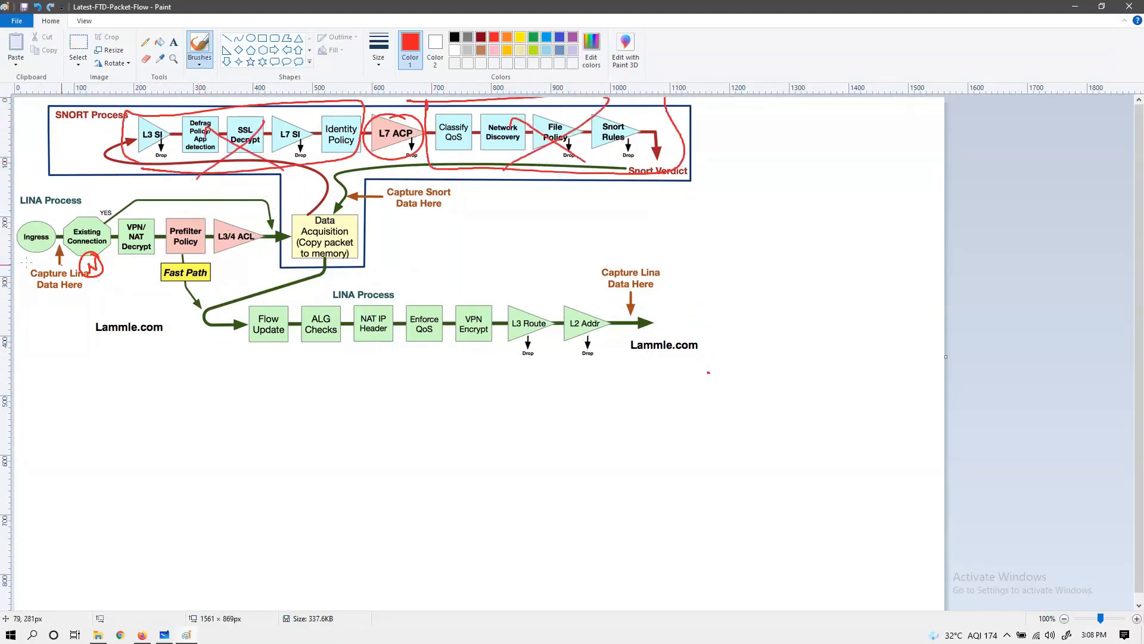
Step: Try outlining the LINA Process areas and bracketing the whole diagram, undoing these strokes and the crossed-out SNORT group outlines
mouse_move(18, 195)
left_mouse_down()
mouse_move(216, 173)
mouse_move(273, 215)
mouse_move(283, 274)
mouse_move(723, 265)
mouse_move(536, 362)
mouse_move(209, 367)
mouse_move(173, 296)
mouse_move(27, 311)
mouse_move(16, 221)
mouse_move(83, 198)
left_mouse_up()
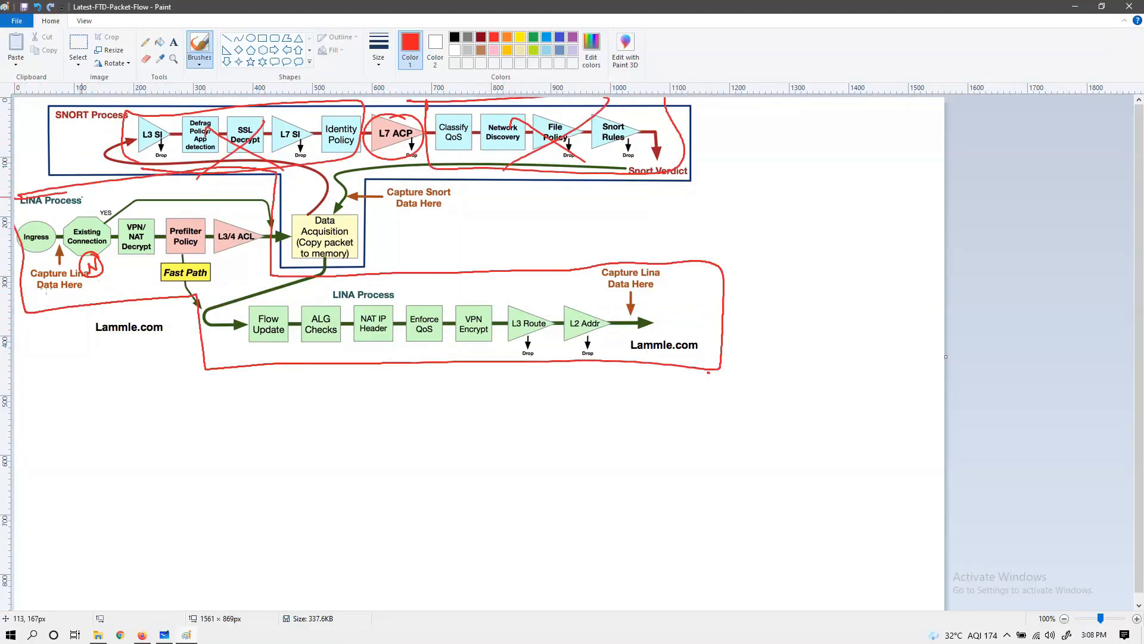
key("ctrl+z")
key("ctrl+z")
key("ctrl+z")
key("ctrl+z")
key("ctrl+z")
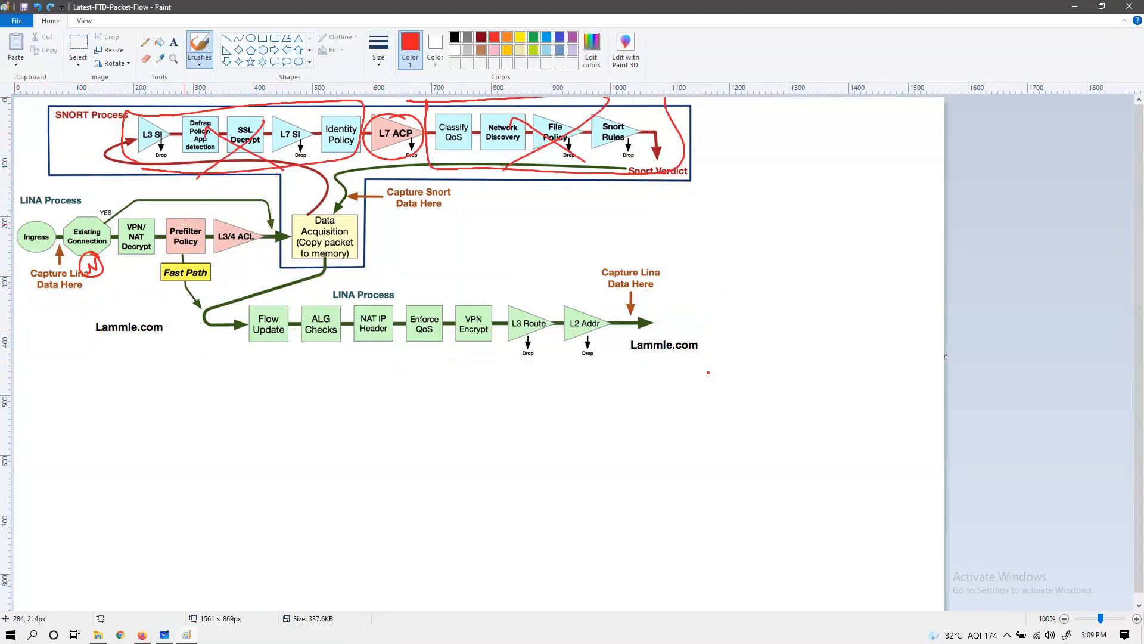
key("ctrl+z")
key("ctrl+z")
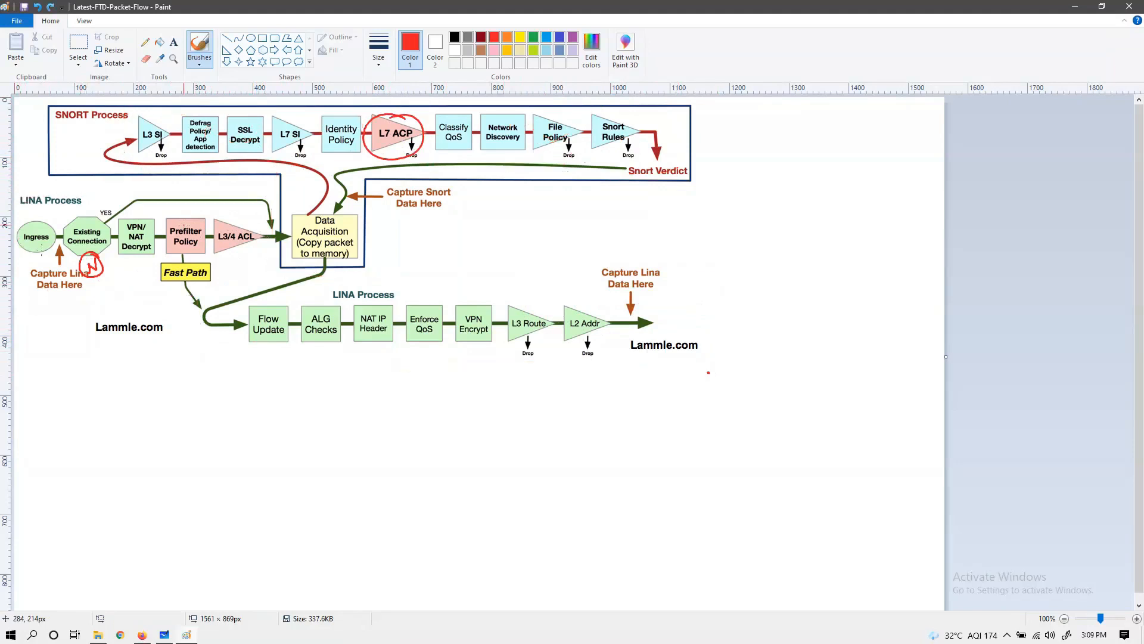
mouse_move(722, 104)
left_mouse_down()
mouse_move(799, 105)
mouse_move(813, 386)
mouse_move(630, 403)
left_mouse_up()
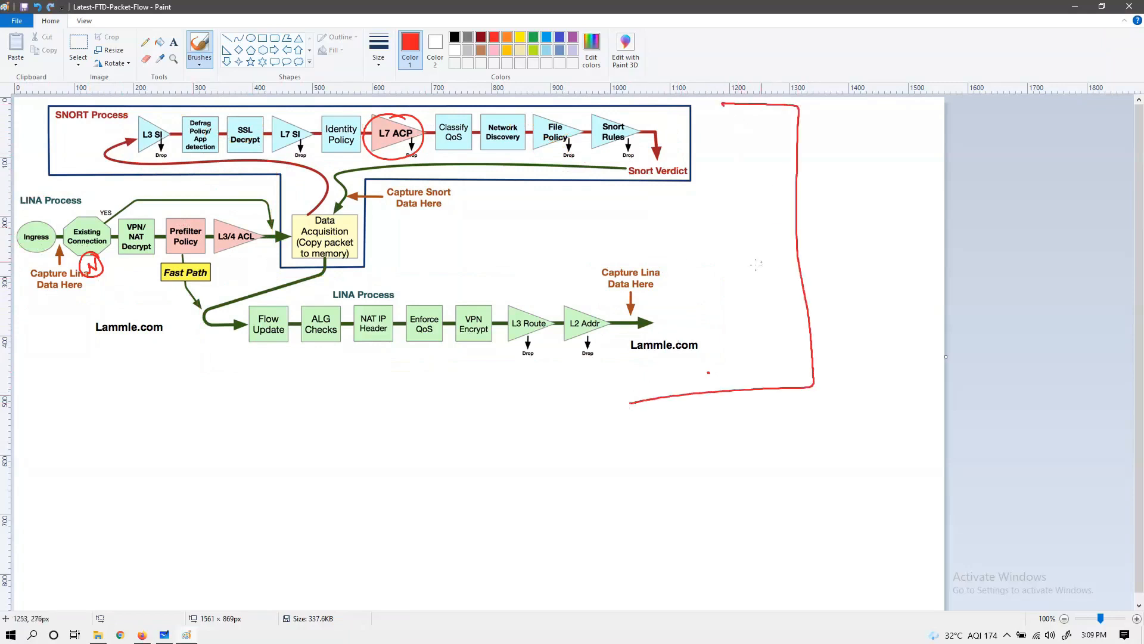
key("ctrl+z")
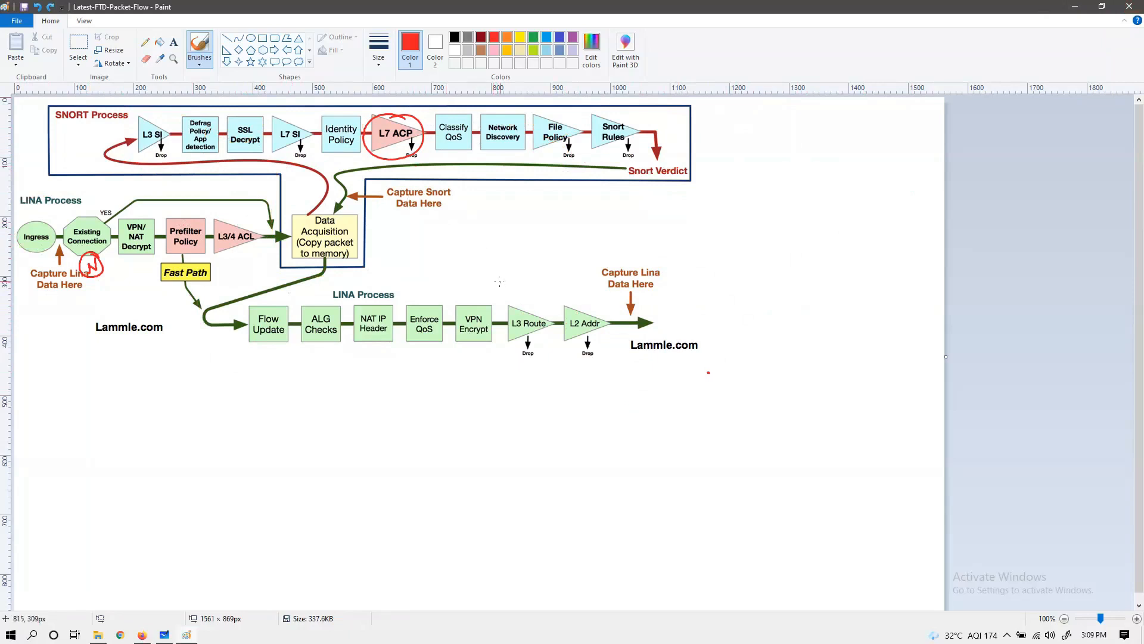
Step: Close the packet flow diagram without saving the red annotations
key("alt+F4")
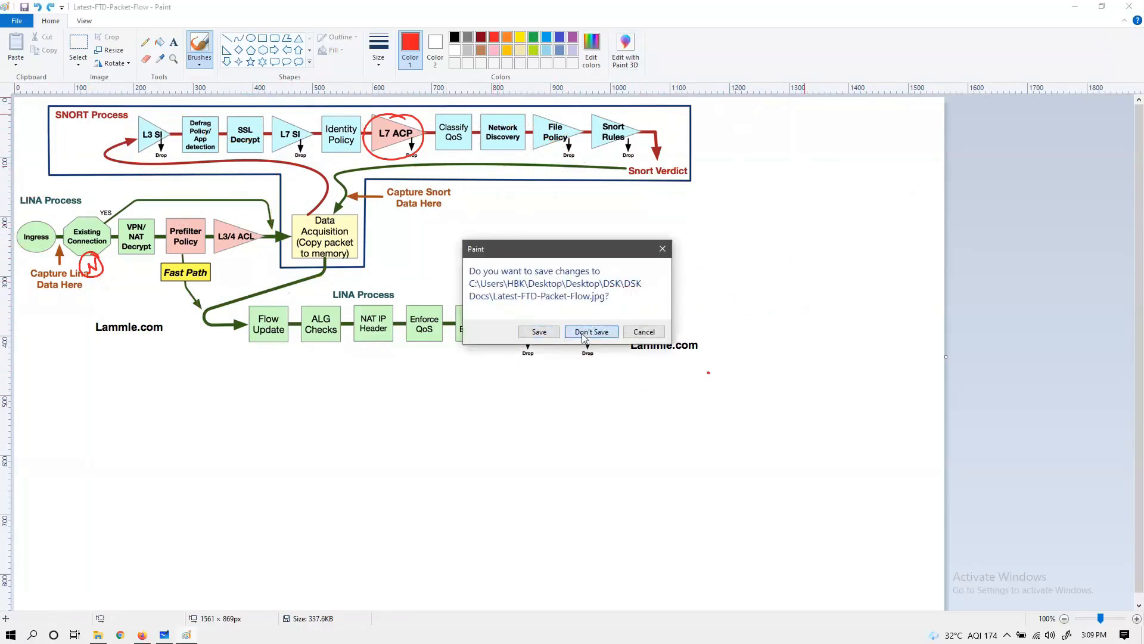
left_click(583, 334)
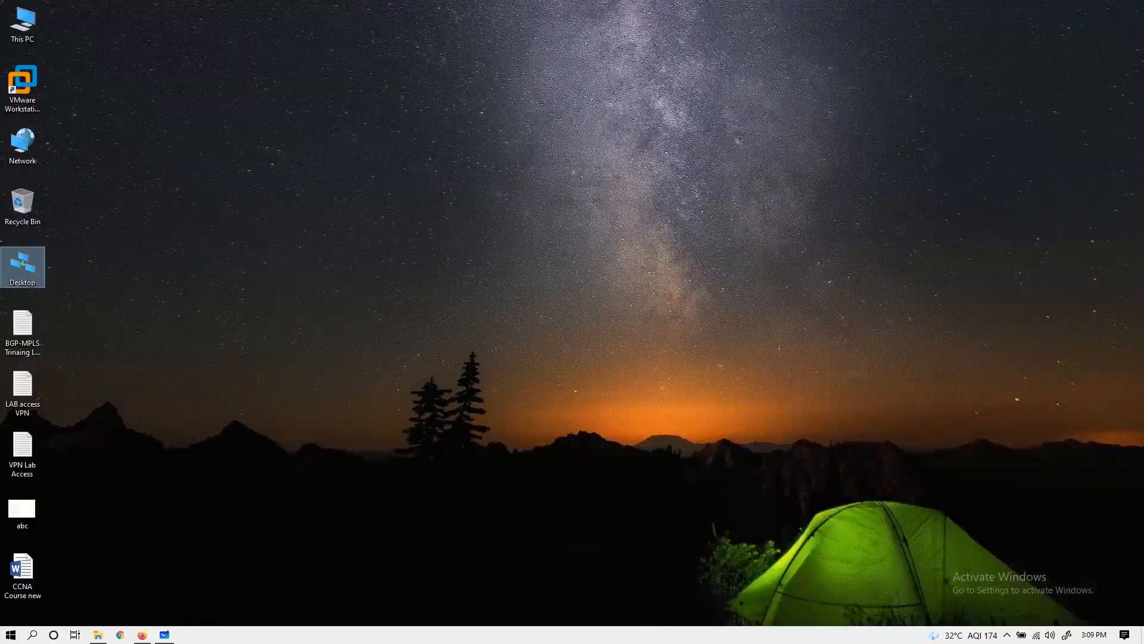
Step: Switch to the MGMT-PC terminal in PNETLab, dismiss its Start menu and check the Firepower status notifications
key("alt+Tab")
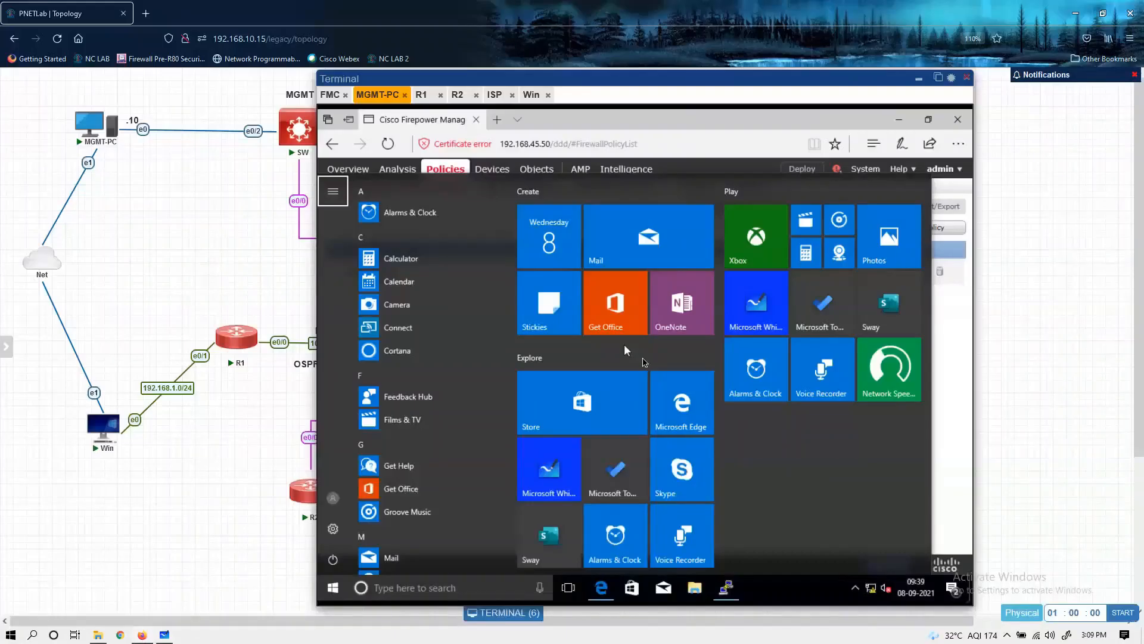
left_click(683, 114)
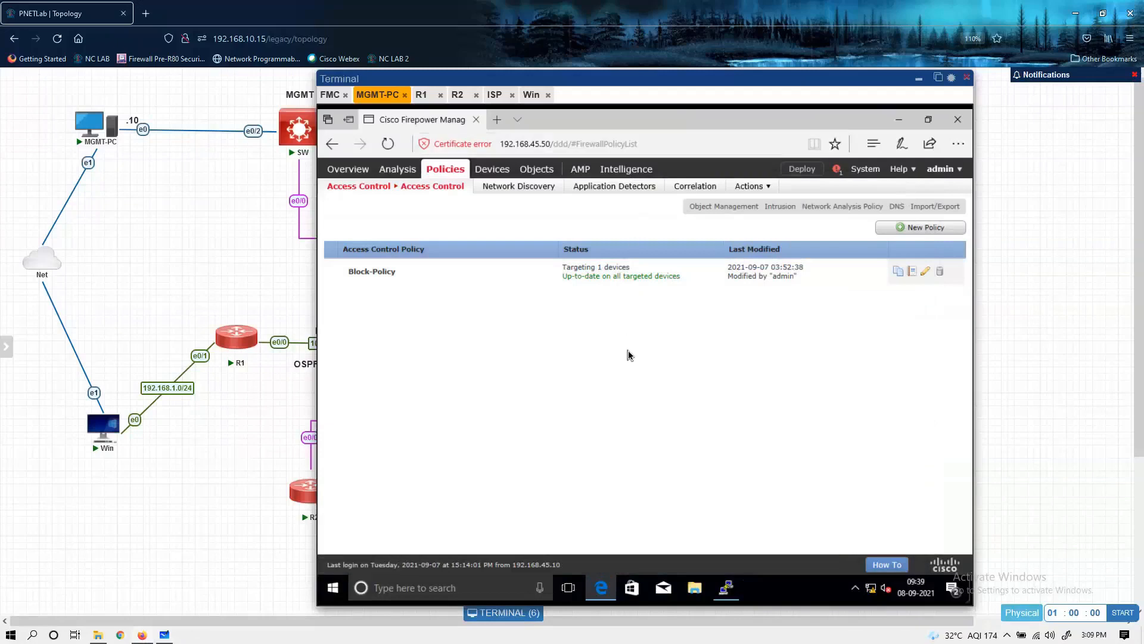
left_click(838, 174)
left_click(475, 407)
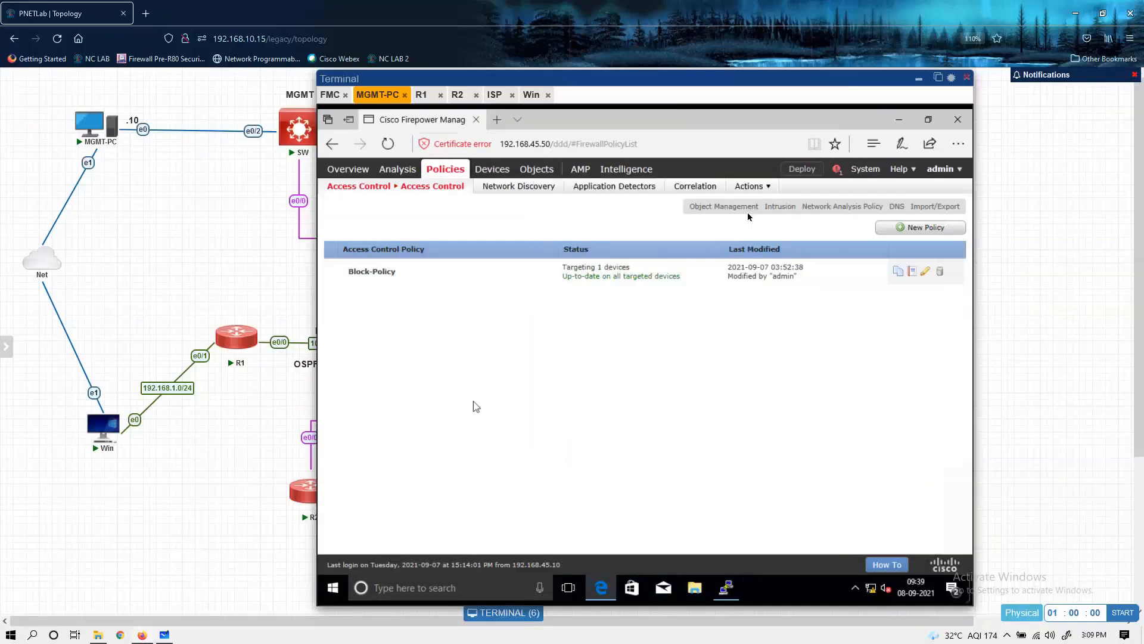